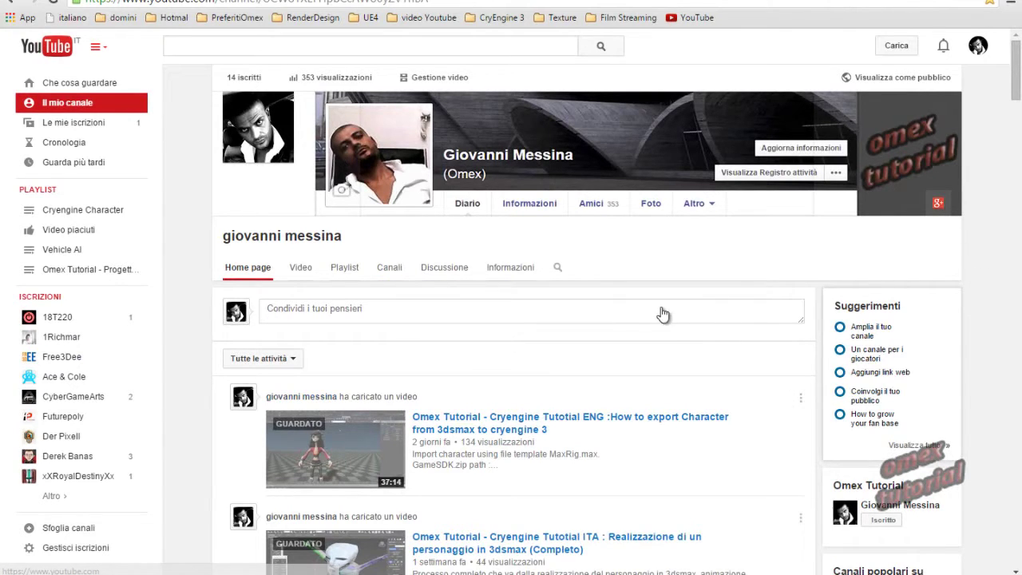
pyautogui.scroll(-3, 594, 319)
pyautogui.scroll(3, 594, 323)
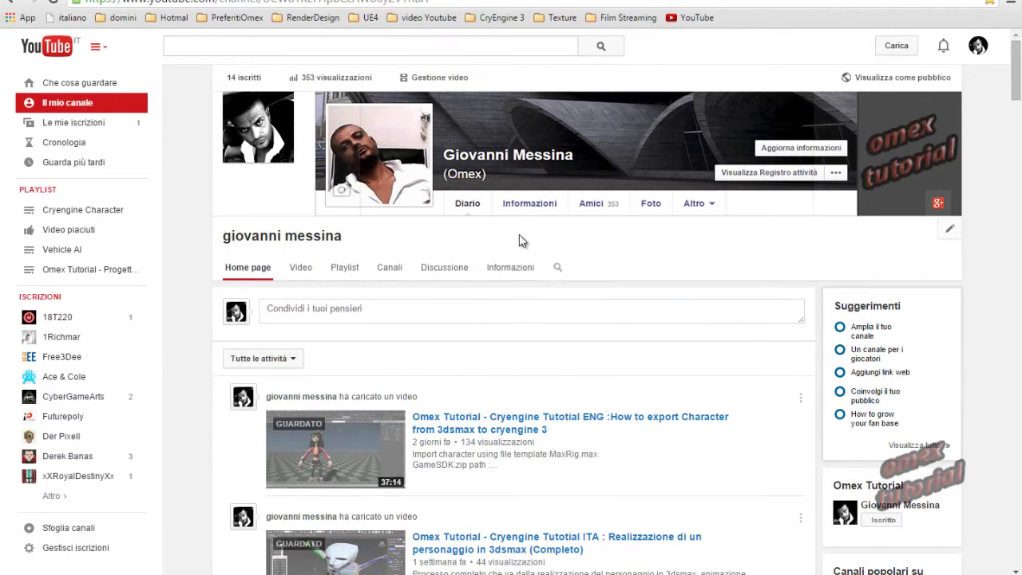
# Step: In a new browser tab, open the riggingmaxmayazip bookmark from the CryEngine 3 bookmarks and download GameSDK.zip
pyautogui.hotkey('ctrl', 't')
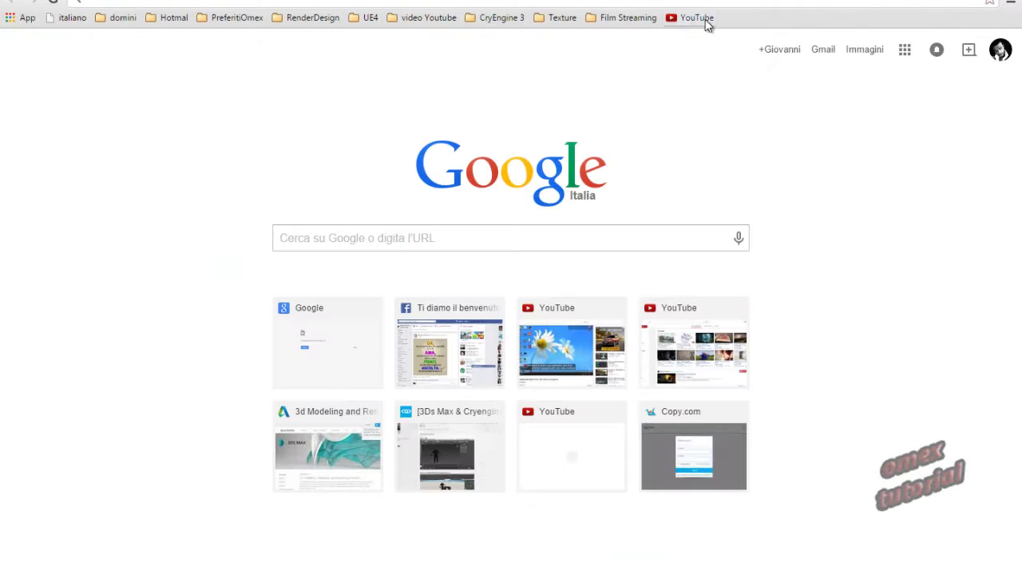
pyautogui.click(502, 18)
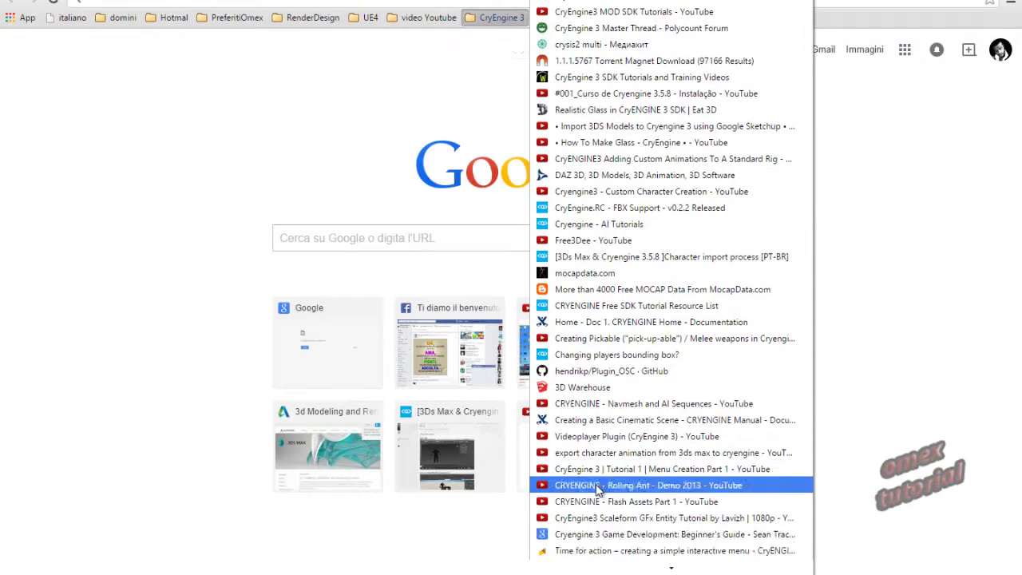
pyautogui.scroll(-5, 639, 535)
pyautogui.scroll(-5, 642, 543)
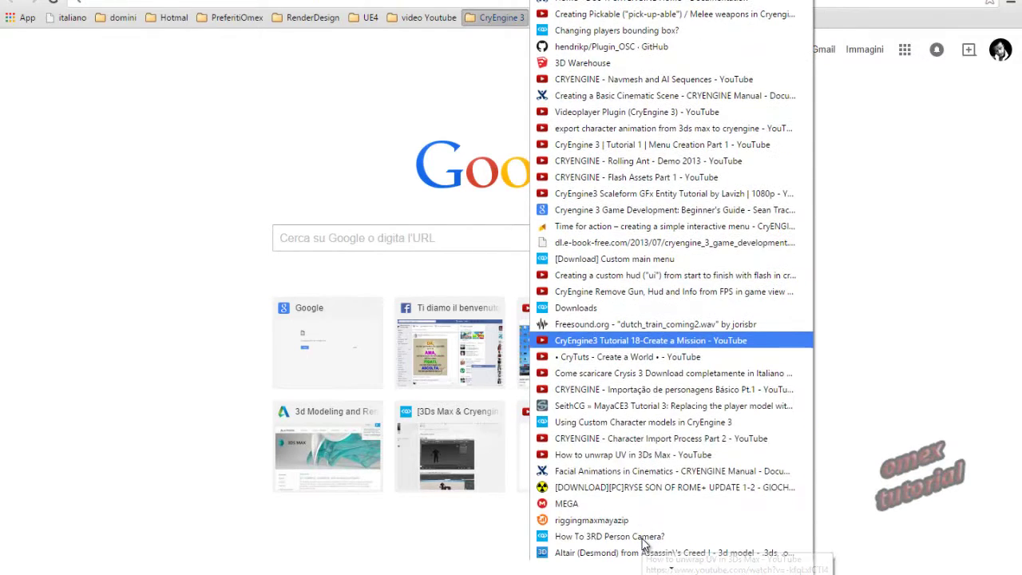
pyautogui.click(605, 523)
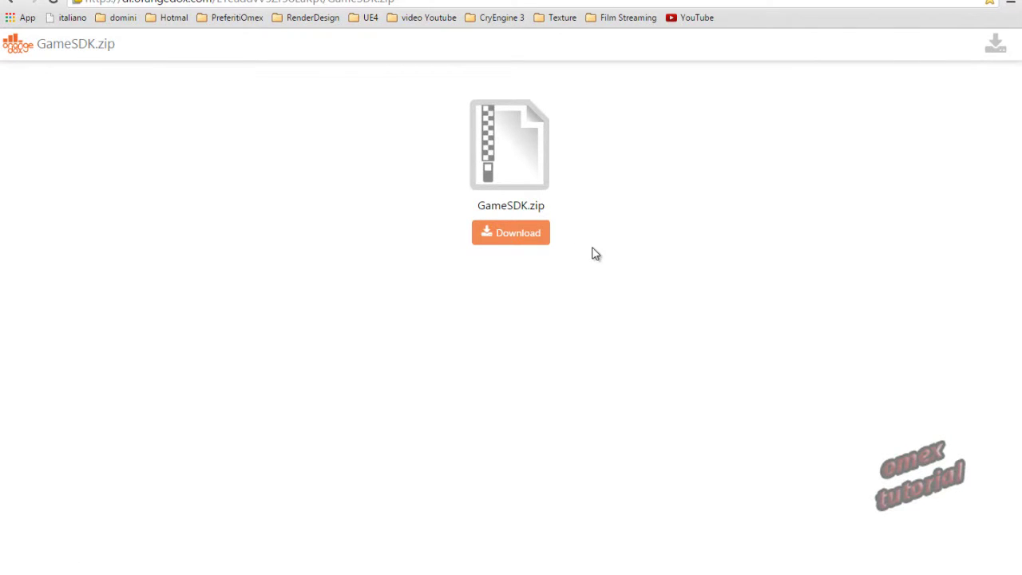
pyautogui.click(506, 231)
# Step: In File Explorer, browse to GameSDK\Objects\characters\MaxRig and locate the maxRig.max scene file
pyautogui.press('super+e')
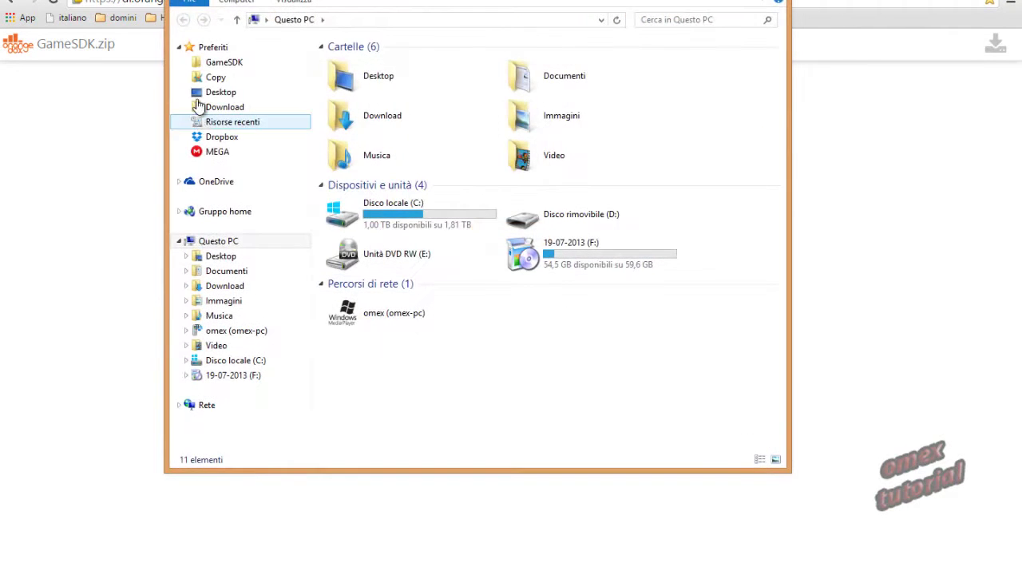
pyautogui.click(224, 64)
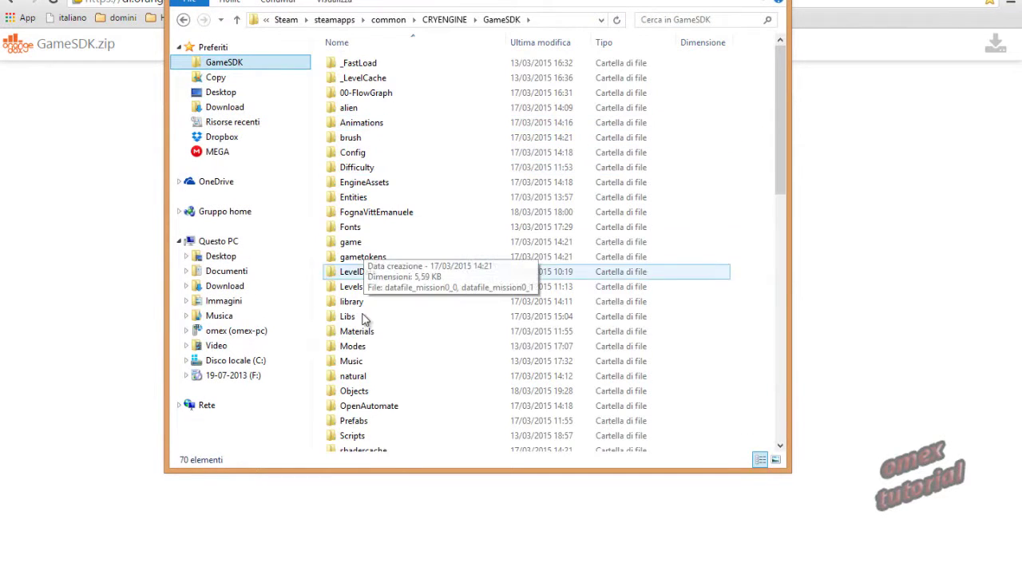
pyautogui.doubleClick(353, 390)
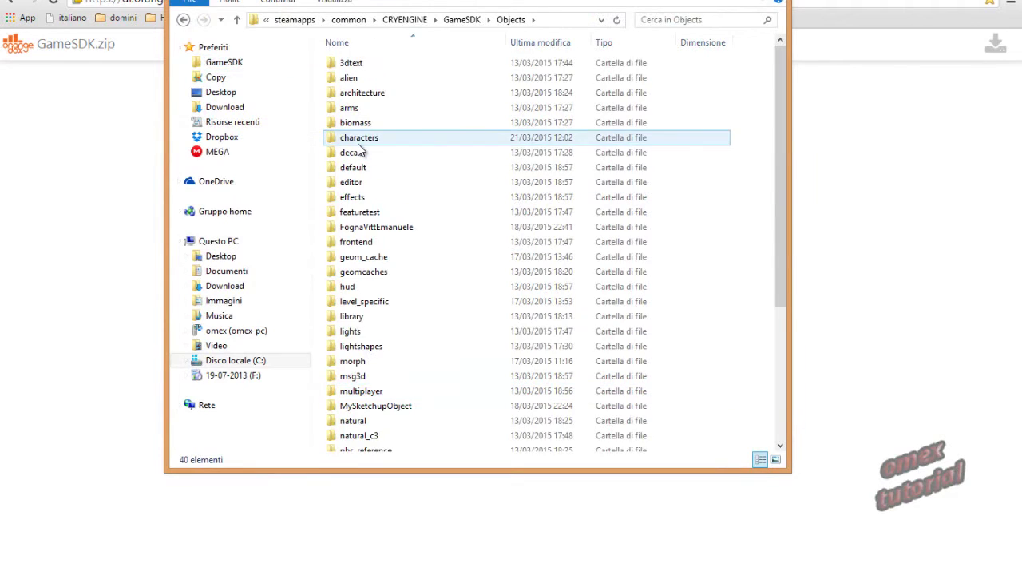
pyautogui.doubleClick(357, 139)
pyautogui.click(356, 212)
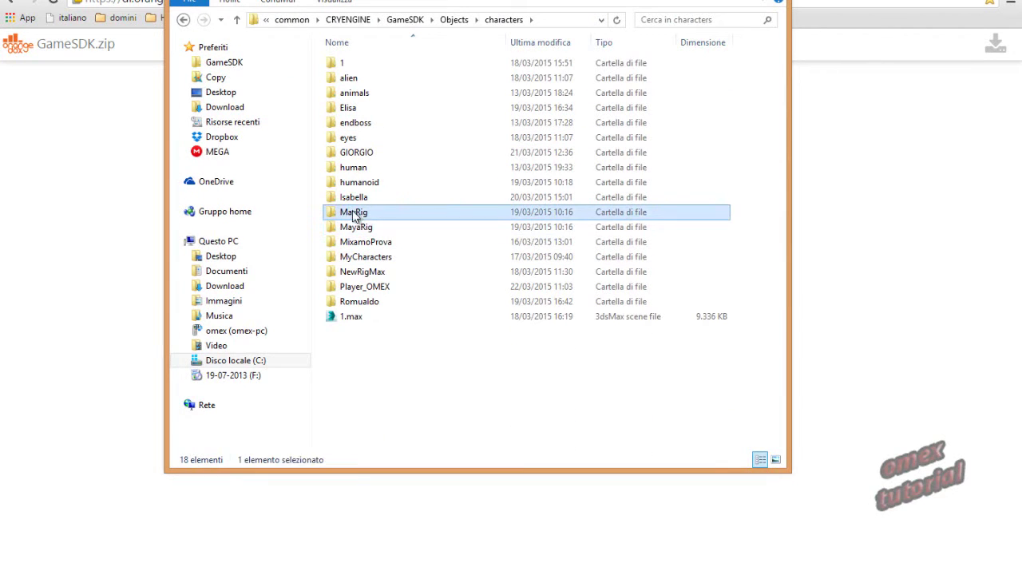
pyautogui.click(366, 229)
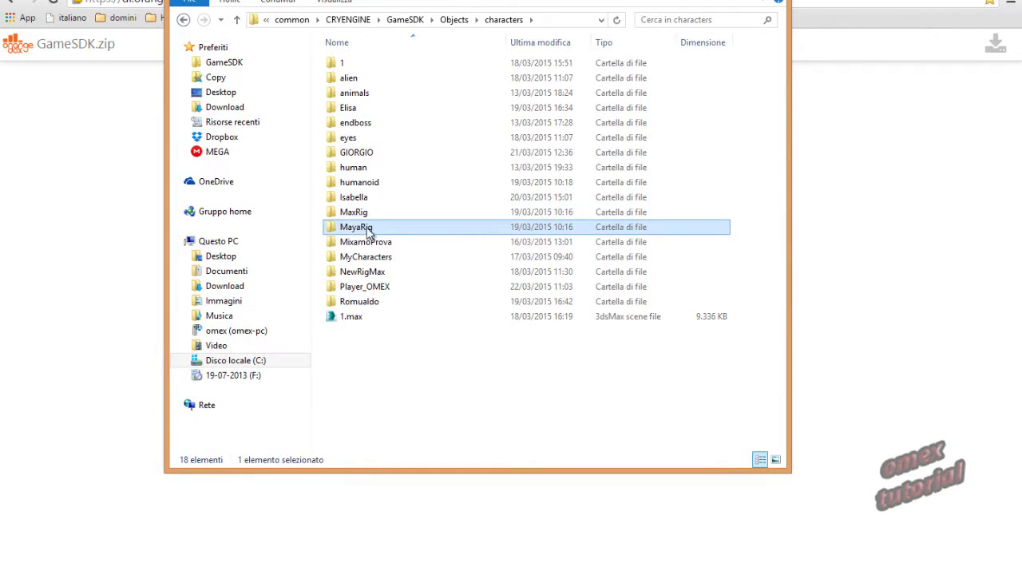
pyautogui.click(356, 215)
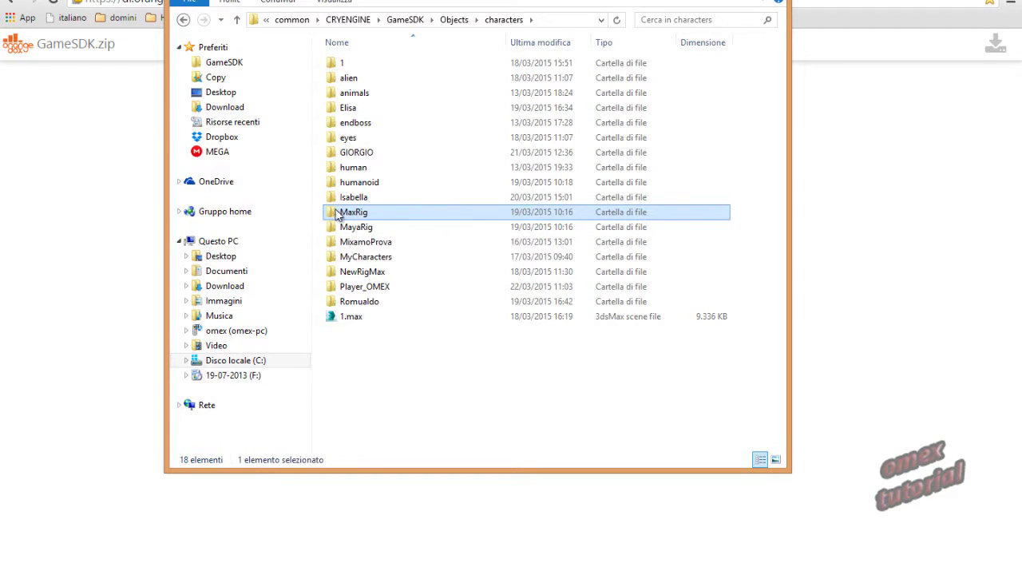
pyautogui.doubleClick(345, 217)
pyautogui.click(351, 80)
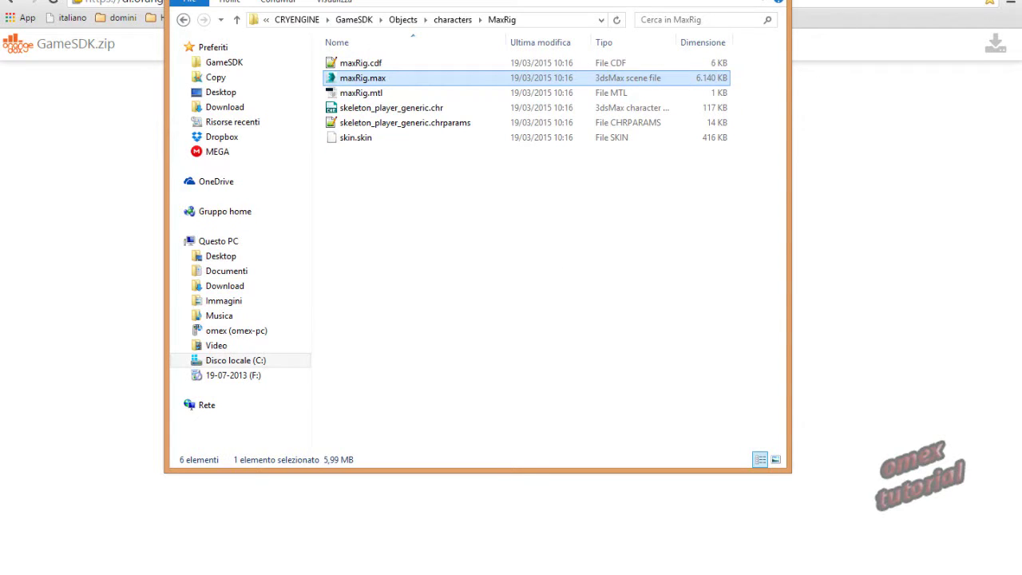
# Step: Clear the open windows from the desktop and launch 3ds Max 2015
pyautogui.click(771, 1)
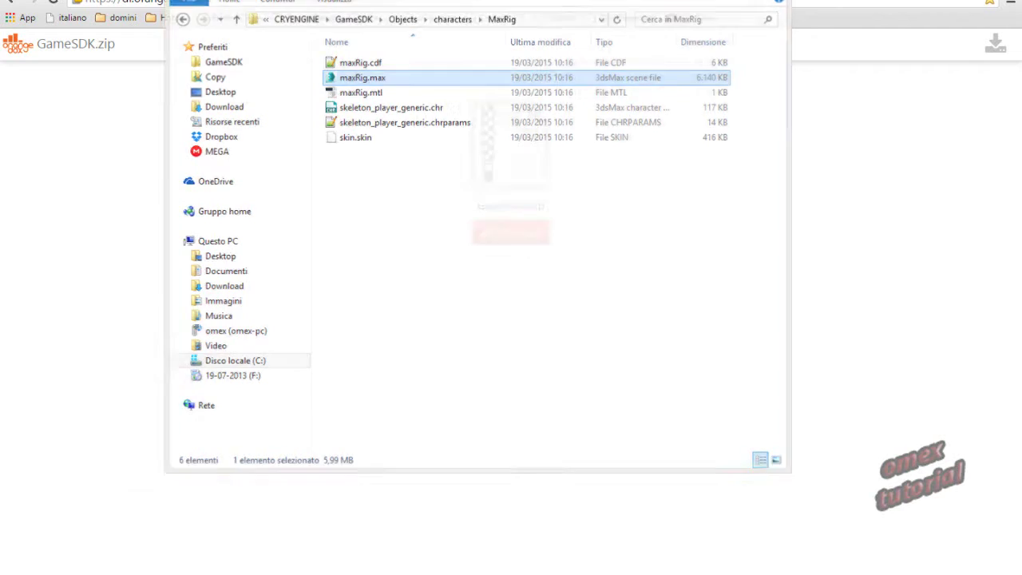
pyautogui.click(938, 1)
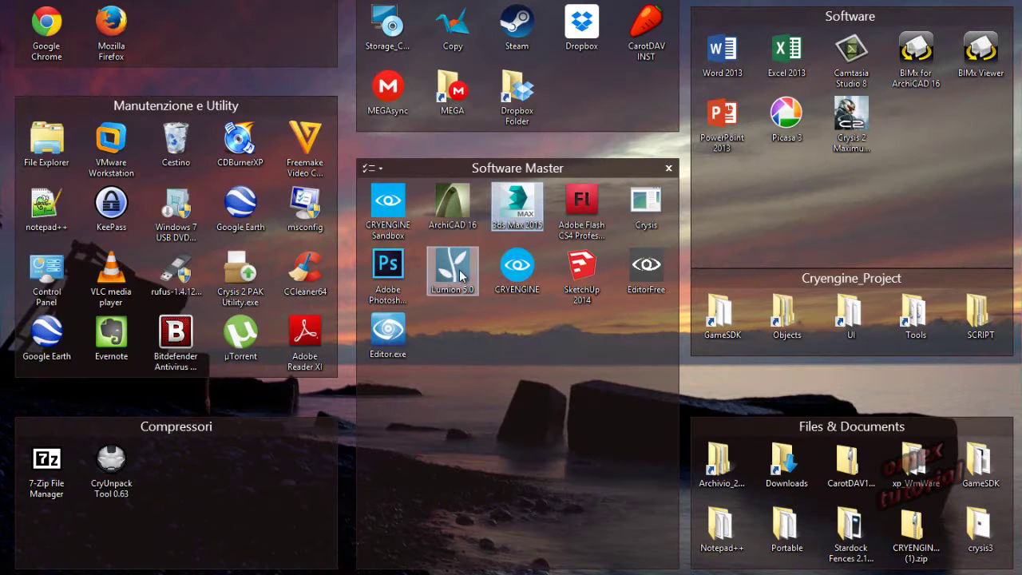
pyautogui.doubleClick(517, 202)
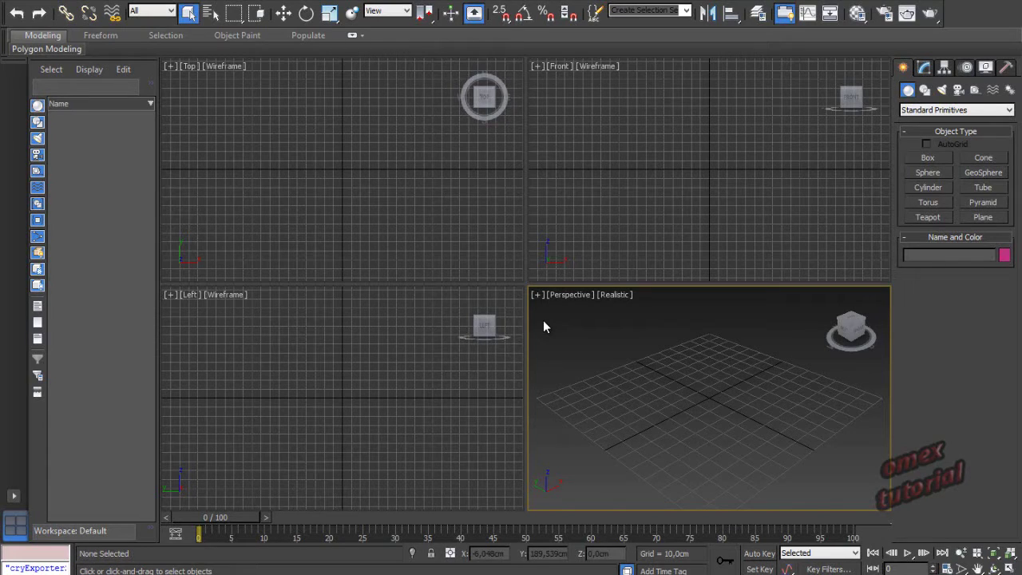
pyautogui.click(336, 203)
pyautogui.click(778, 202)
pyautogui.click(706, 383)
pyautogui.click(440, 388)
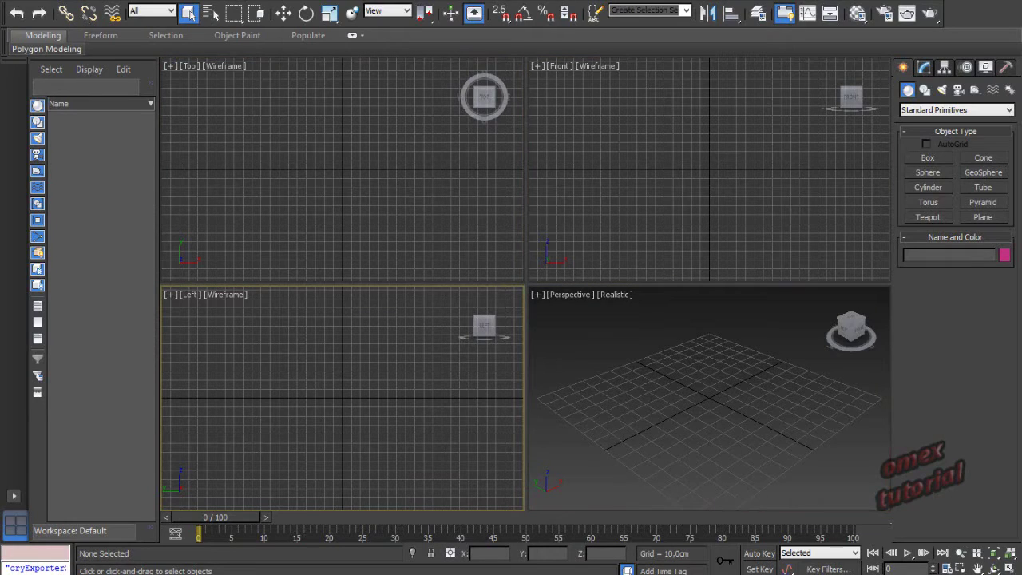
# Step: Start opening a scene and browse to the CRYENGINE folder in Programmi (x86)\Steam\steamapps\common
pyautogui.hotkey('ctrl', 'o')
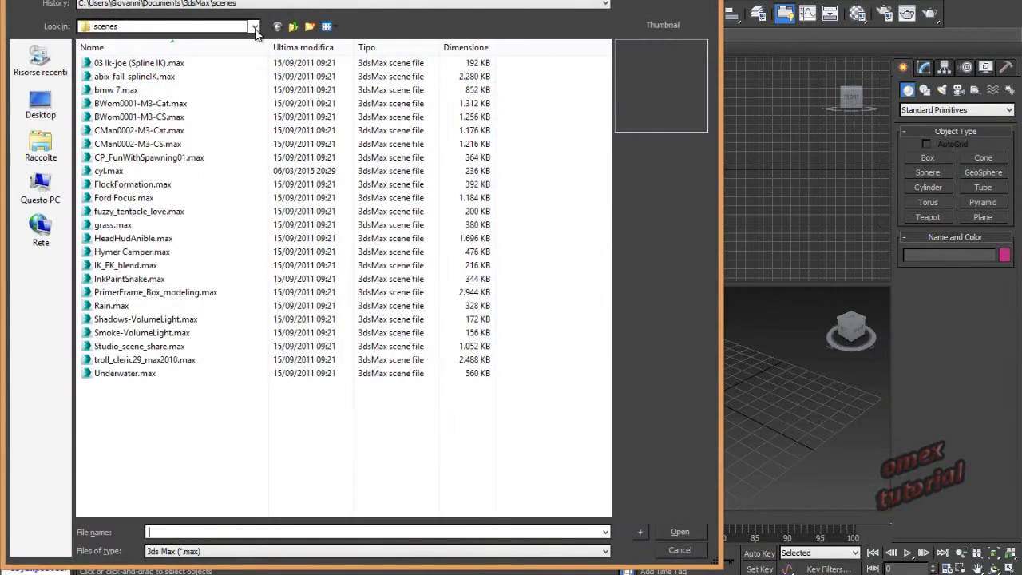
pyautogui.click(255, 30)
pyautogui.click(167, 224)
pyautogui.doubleClick(128, 211)
pyautogui.scroll(-4, 196, 471)
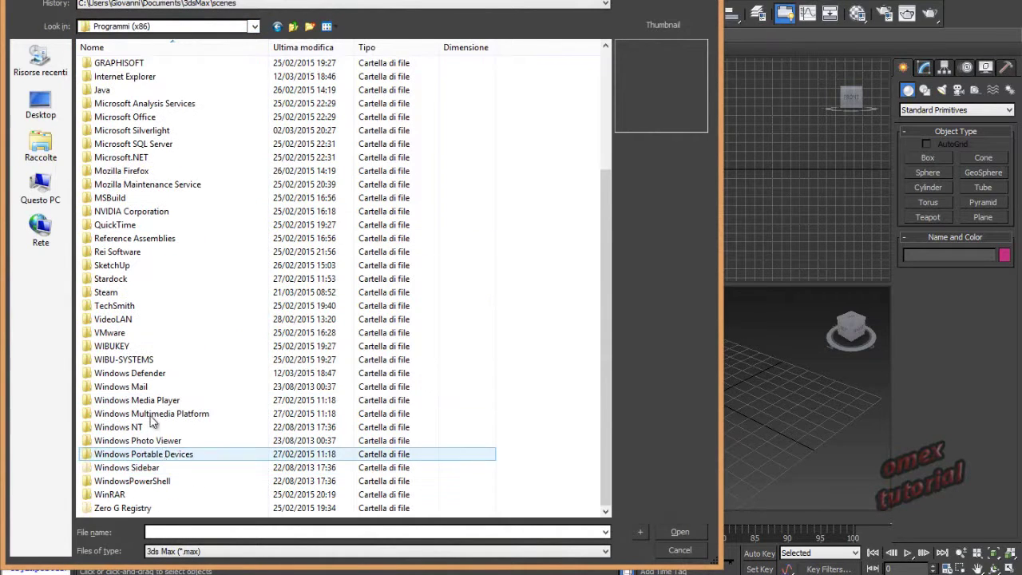
pyautogui.doubleClick(111, 292)
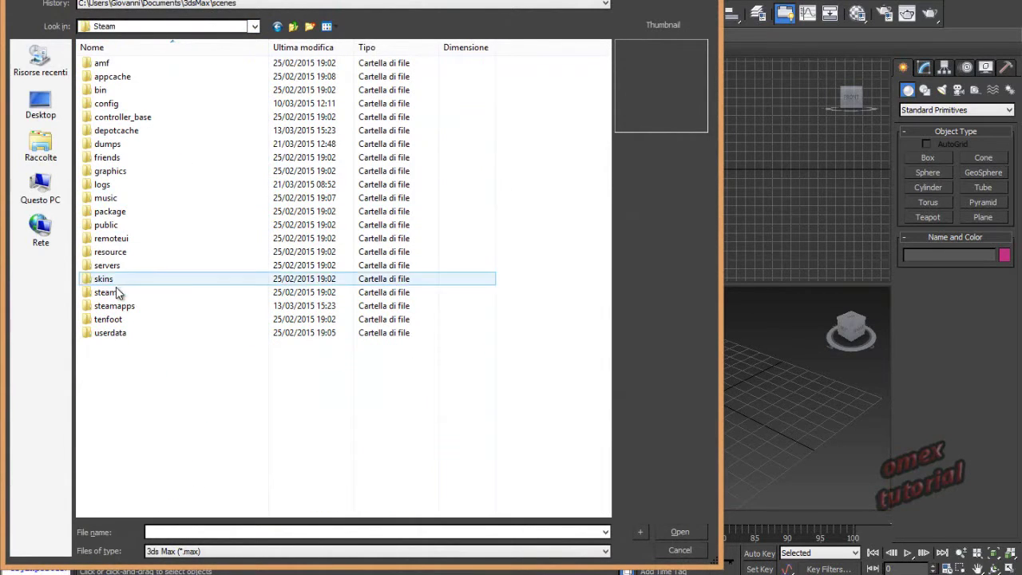
pyautogui.doubleClick(116, 308)
pyautogui.doubleClick(119, 105)
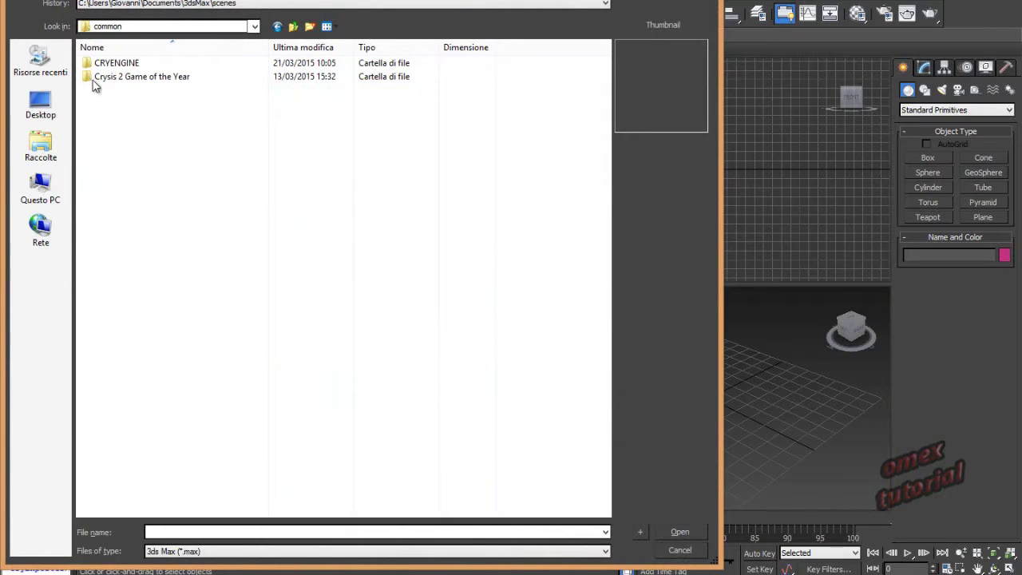
pyautogui.doubleClick(110, 66)
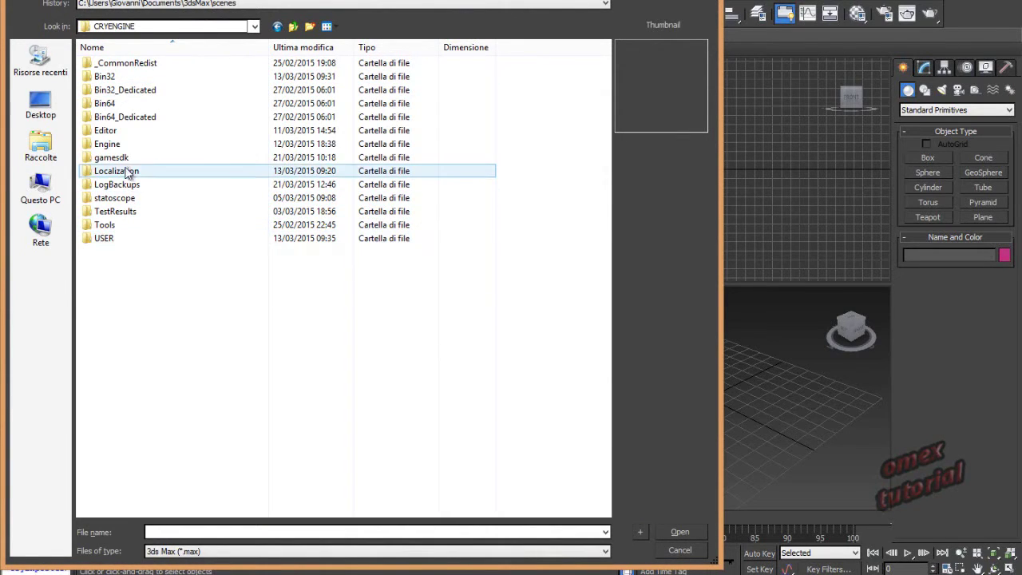
# Step: Open the maxRig.max scene from gamesdk\Objects\characters\MaxRig
pyautogui.doubleClick(122, 158)
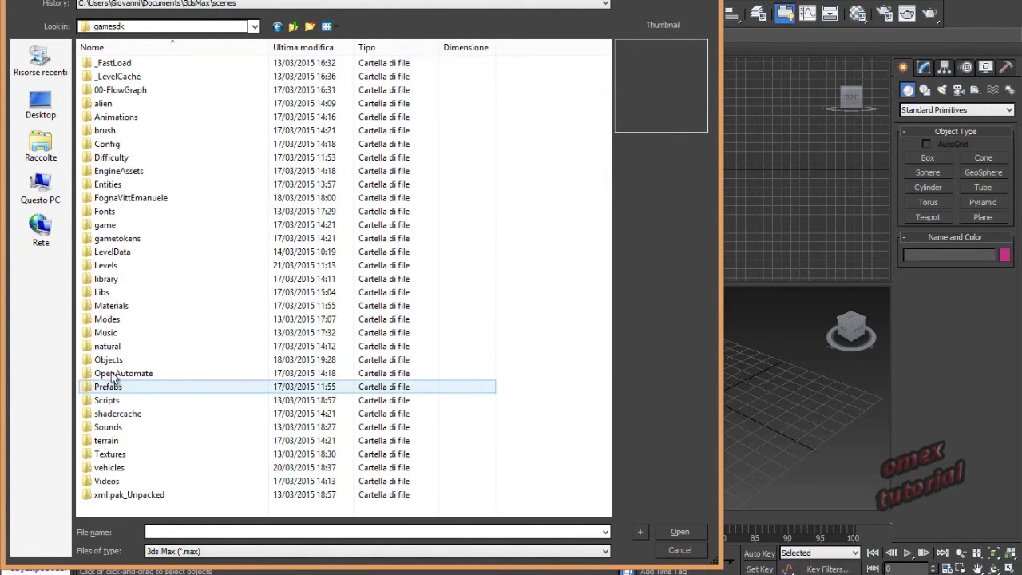
pyautogui.doubleClick(112, 360)
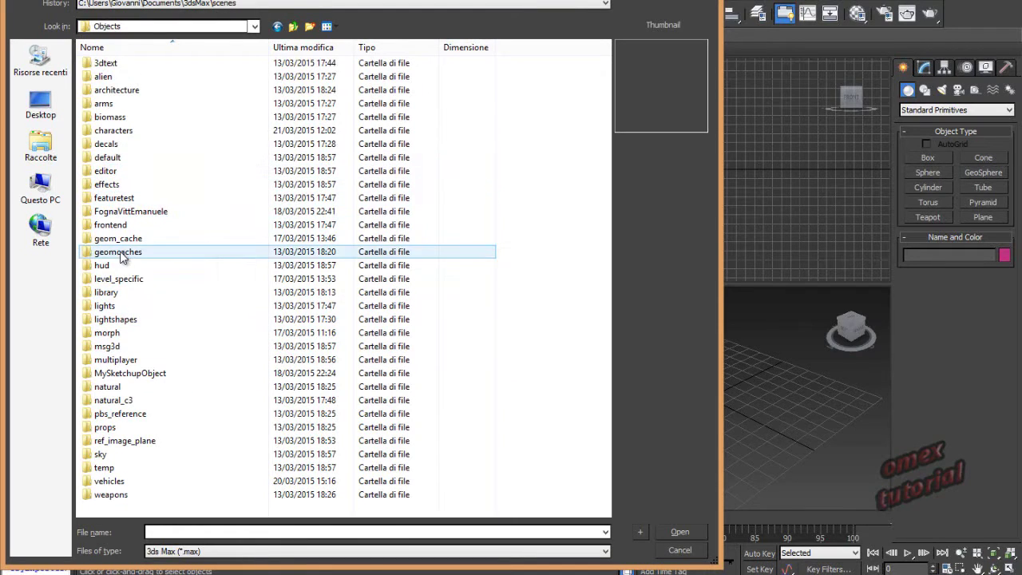
pyautogui.click(111, 132)
pyautogui.doubleClick(112, 131)
pyautogui.click(104, 198)
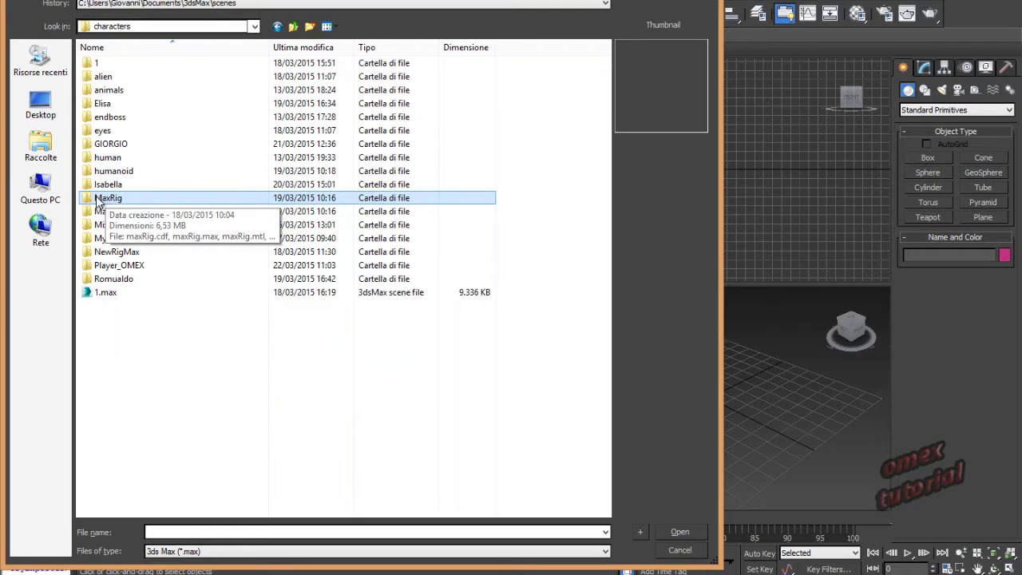
pyautogui.doubleClick(125, 199)
pyautogui.click(112, 63)
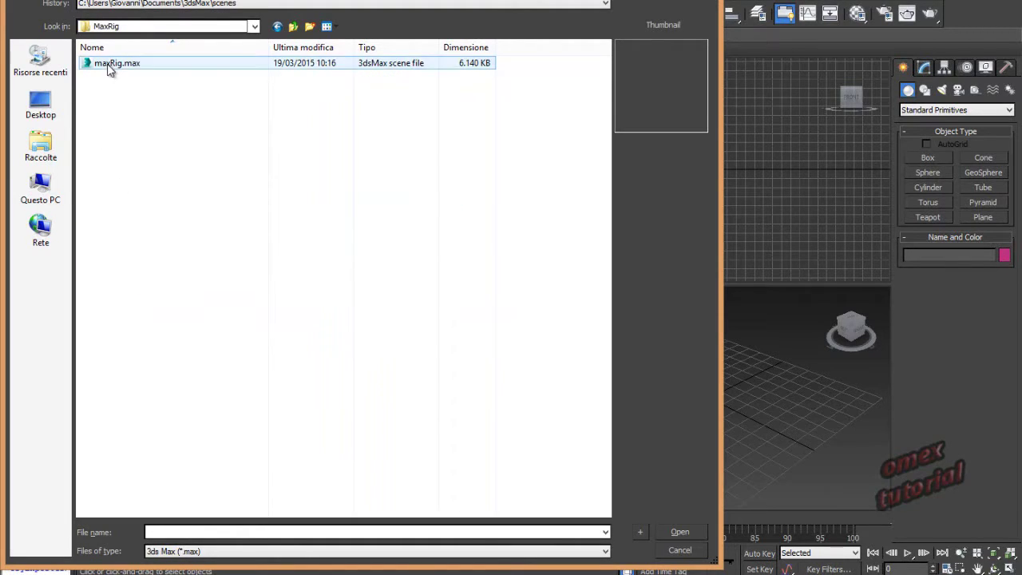
pyautogui.click(679, 531)
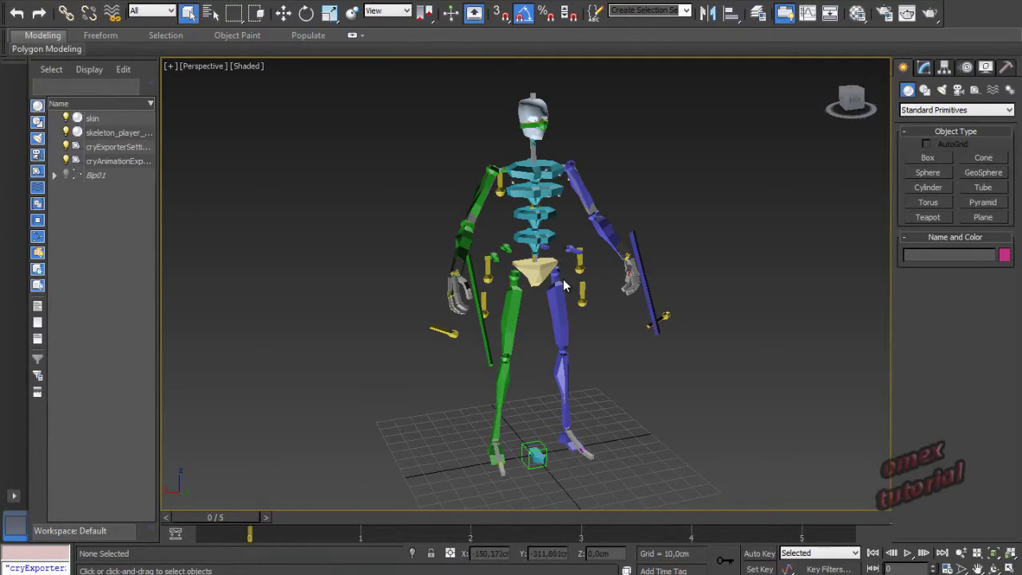
pyautogui.moveTo(557, 281); pyautogui.dragTo(506, 281, button='middle')
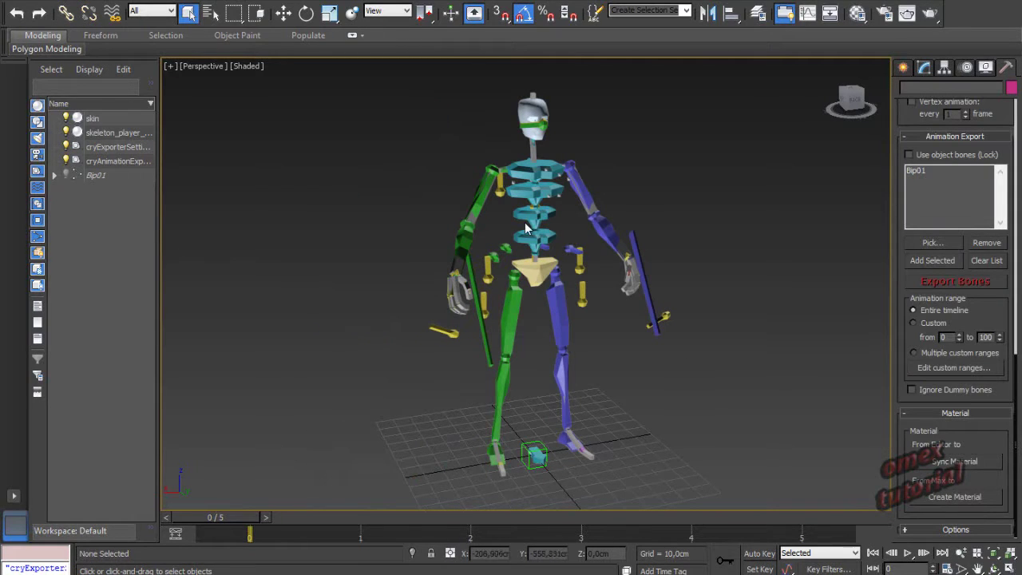
pyautogui.moveTo(527, 229); pyautogui.dragTo(505, 232, button='middle')
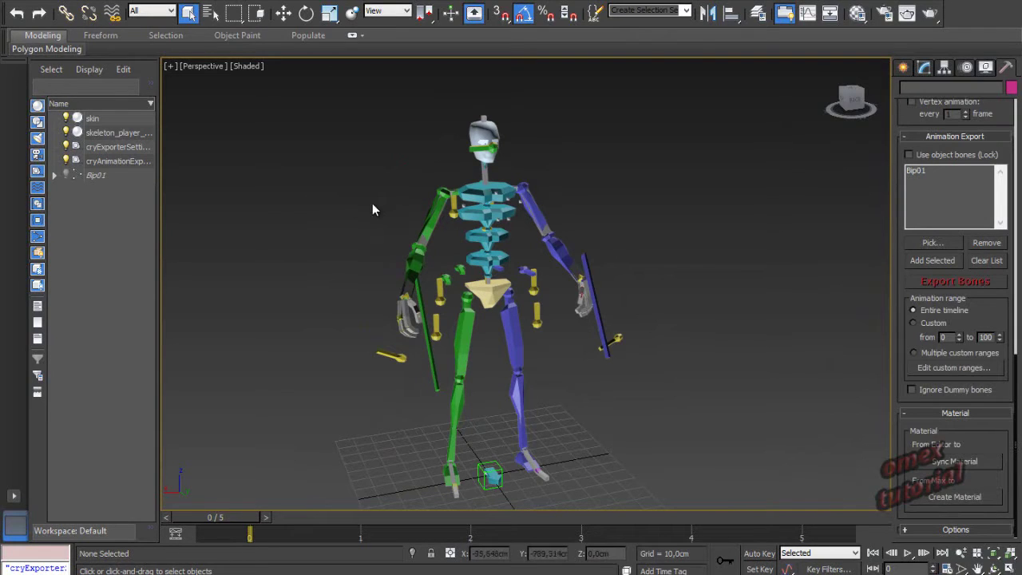
# Step: Close all open folder windows, then open the GameSDK folder in File Explorer and display its full path
pyautogui.rightClick(98, 573)
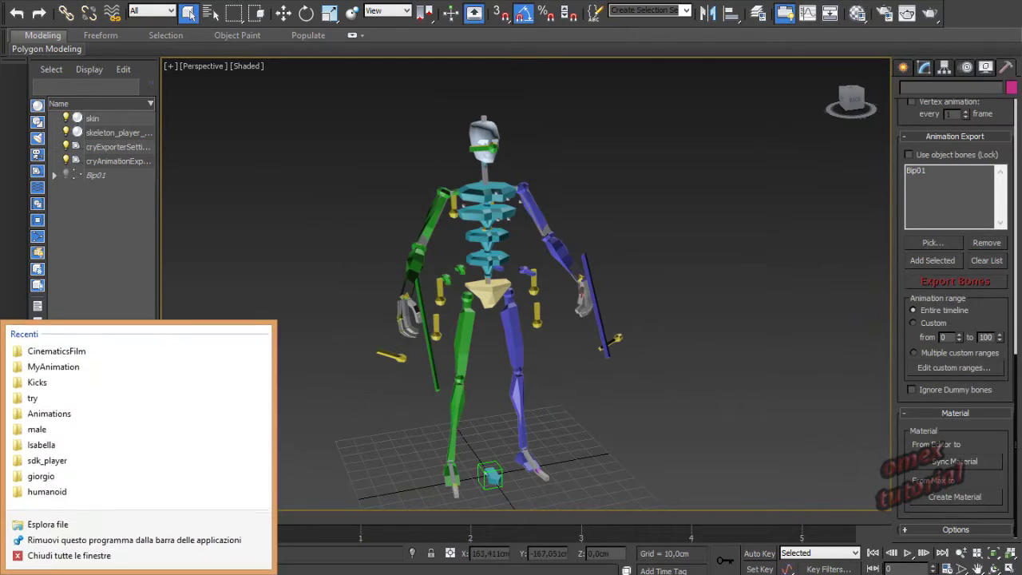
pyautogui.click(97, 555)
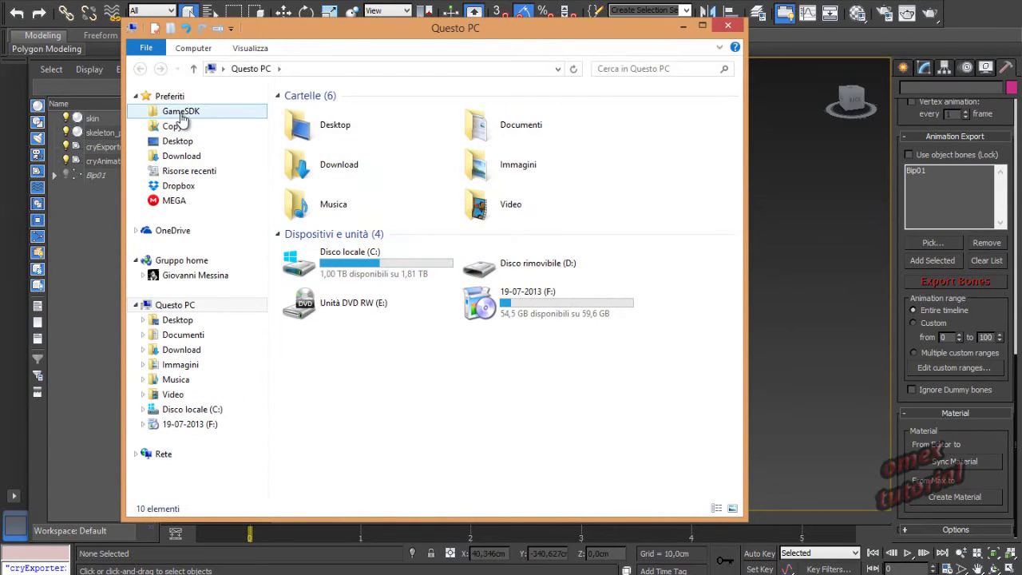
pyautogui.click(181, 114)
pyautogui.click(479, 69)
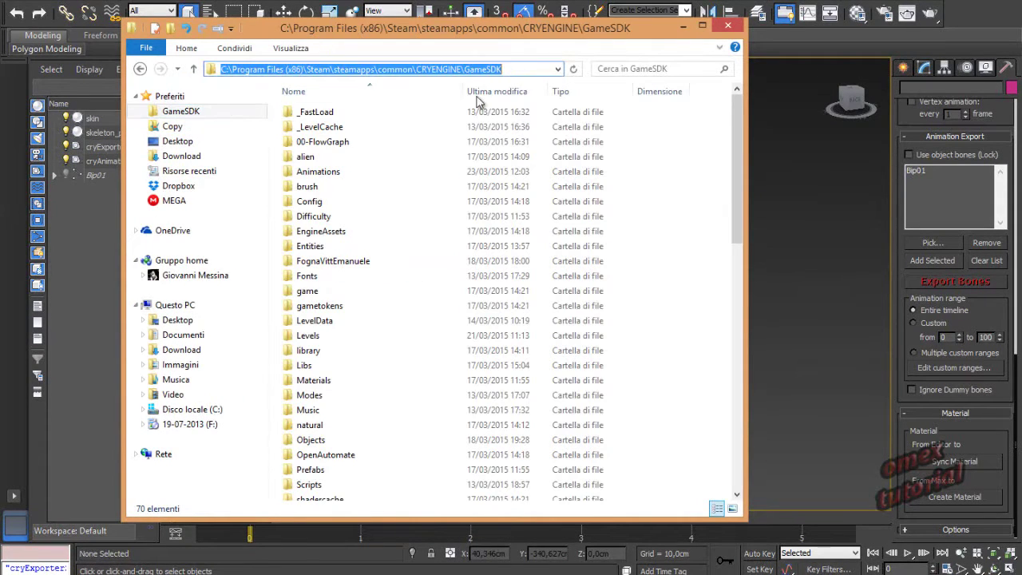
pyautogui.click(490, 70)
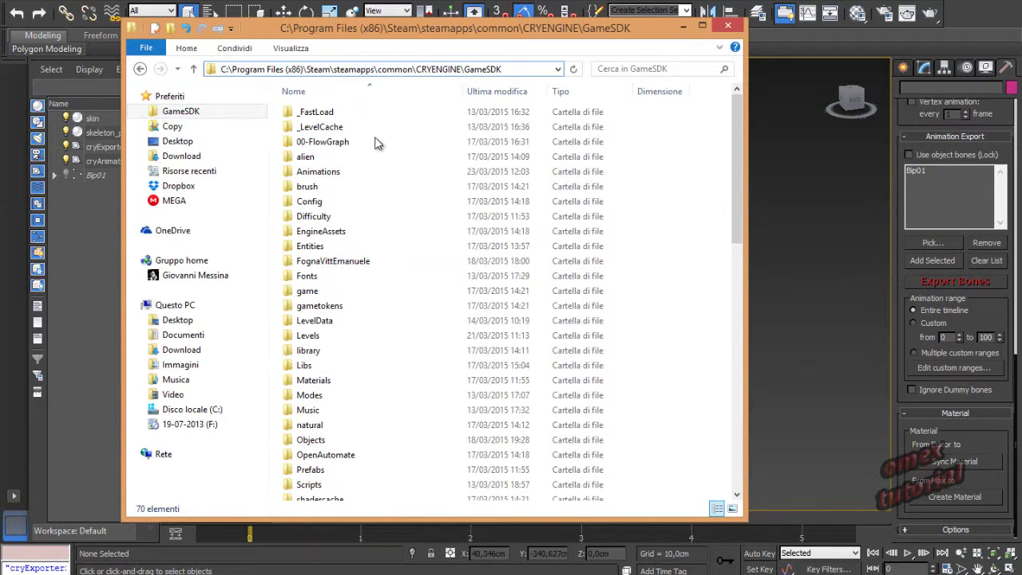
# Step: Browse from the GameSDK folder to Animations\human\male
pyautogui.moveTo(737, 201)
pyautogui.mouseDown()
pyautogui.moveTo(740, 226)
pyautogui.moveTo(739, 200)
pyautogui.mouseUp()
pyautogui.doubleClick(367, 169)
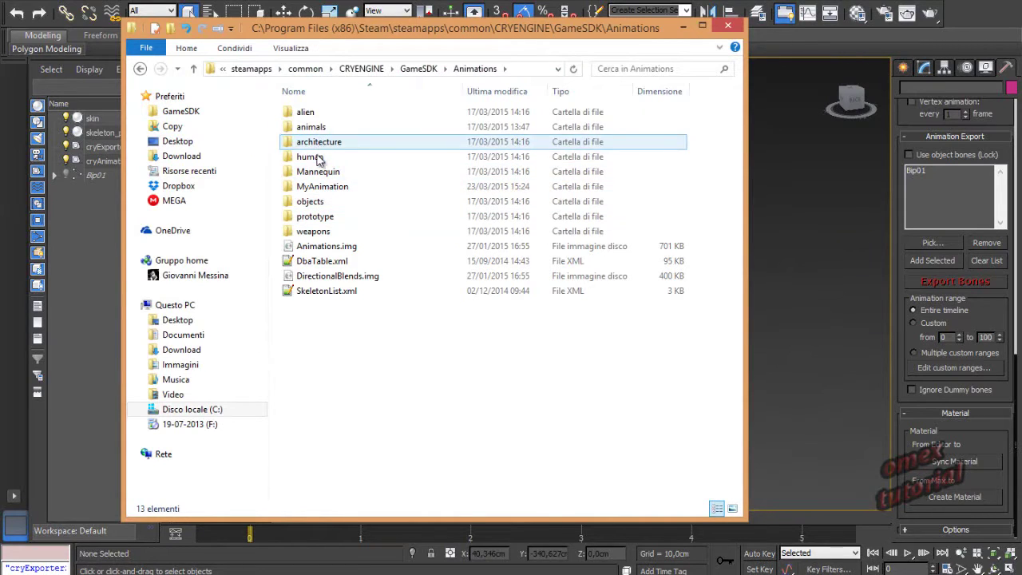
pyautogui.doubleClick(319, 158)
pyautogui.doubleClick(314, 144)
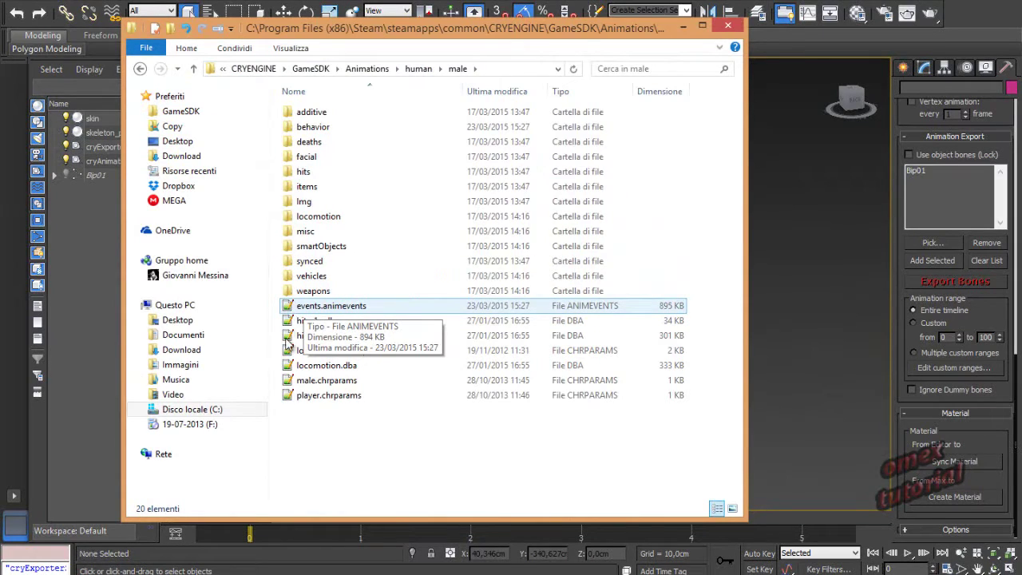
pyautogui.rightClick(241, 569)
pyautogui.click(237, 556)
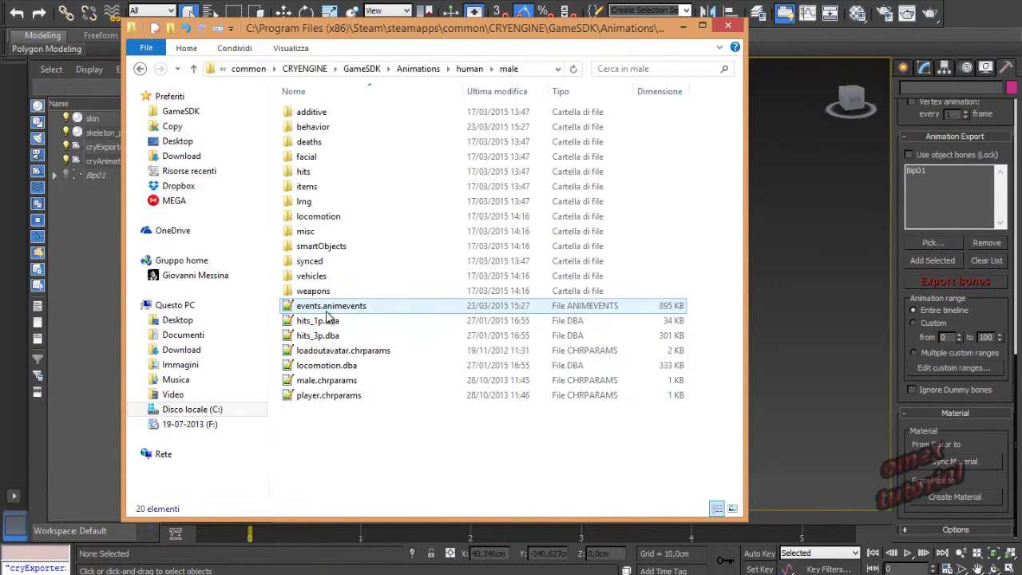
# Step: Open events.animevents from the male folder, examine its animation event entries, and return to 3ds Max
pyautogui.doubleClick(326, 311)
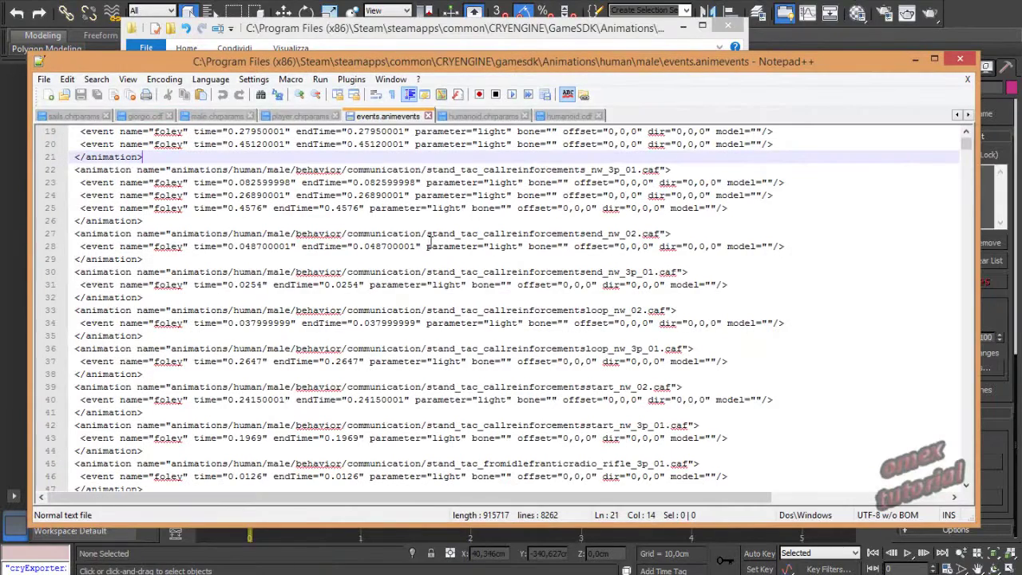
pyautogui.scroll(6, 421, 341)
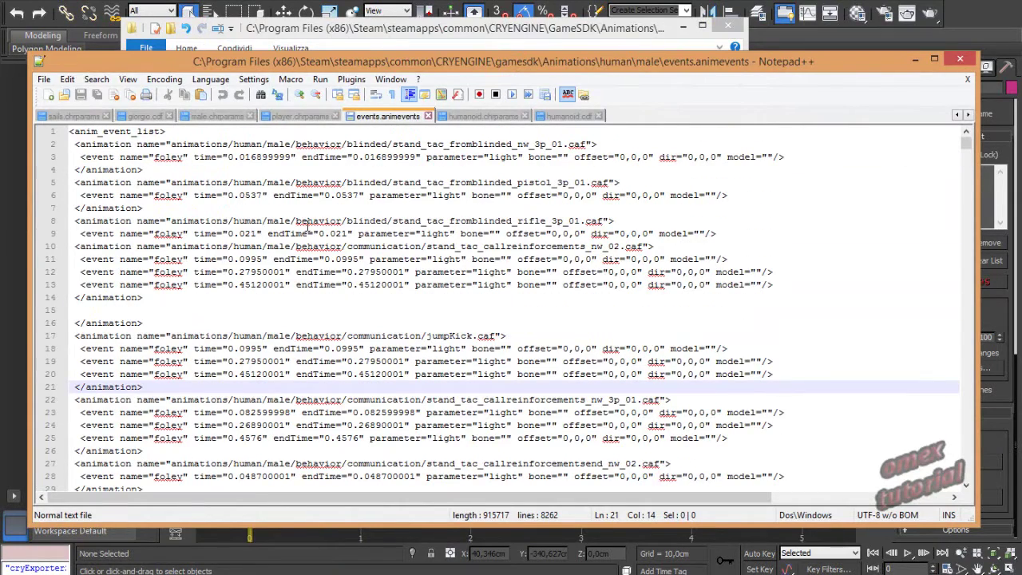
pyautogui.scroll(-6, 621, 207)
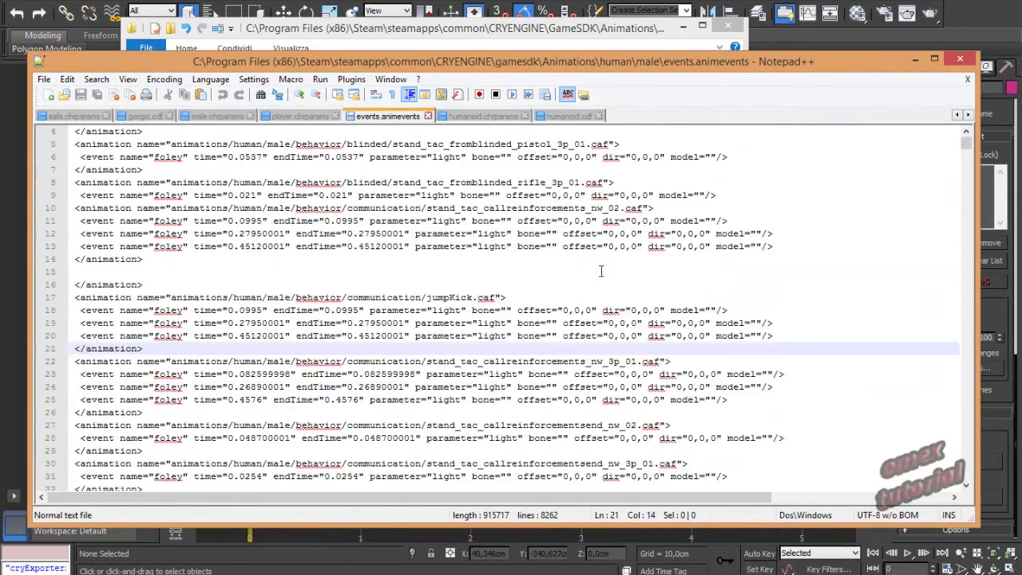
pyautogui.scroll(6, 395, 293)
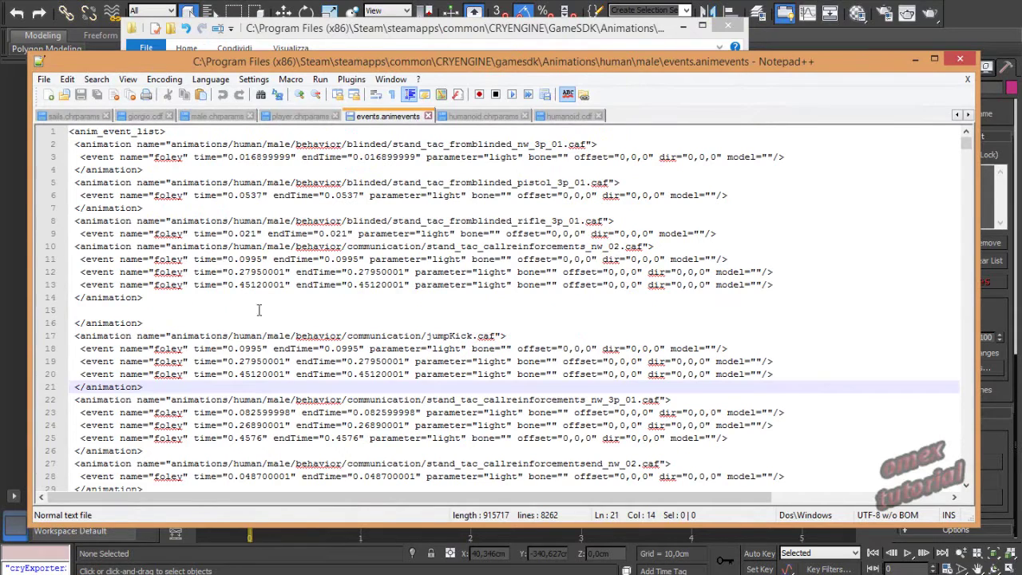
pyautogui.scroll(-4, 434, 269)
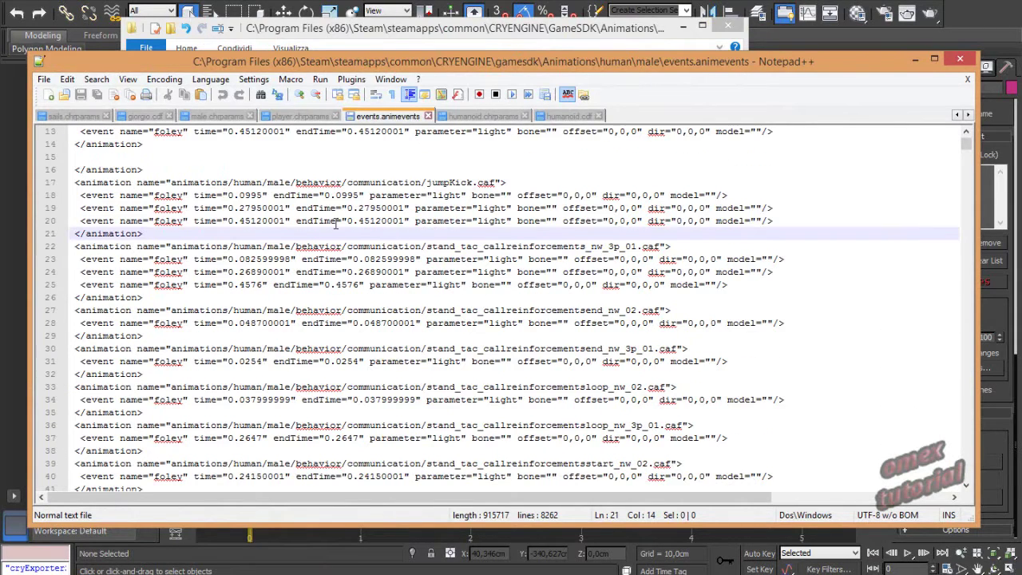
pyautogui.scroll(4, 335, 224)
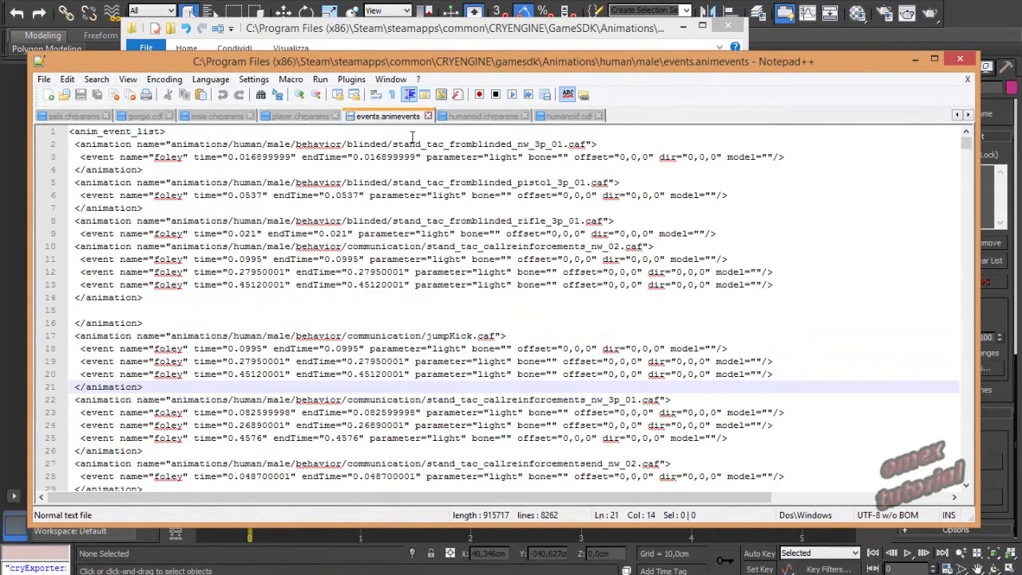
pyautogui.click(463, 40)
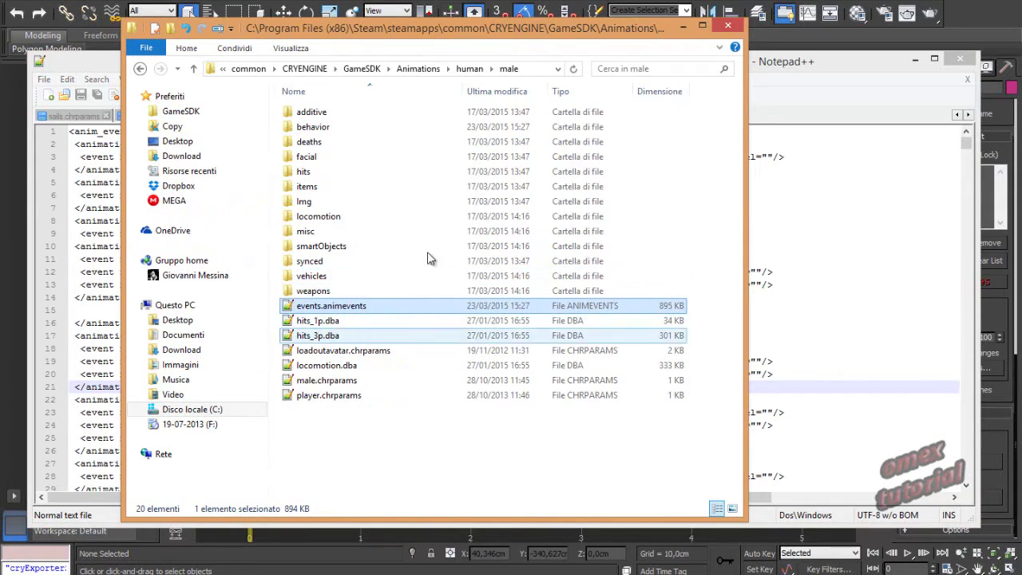
pyautogui.click(801, 66)
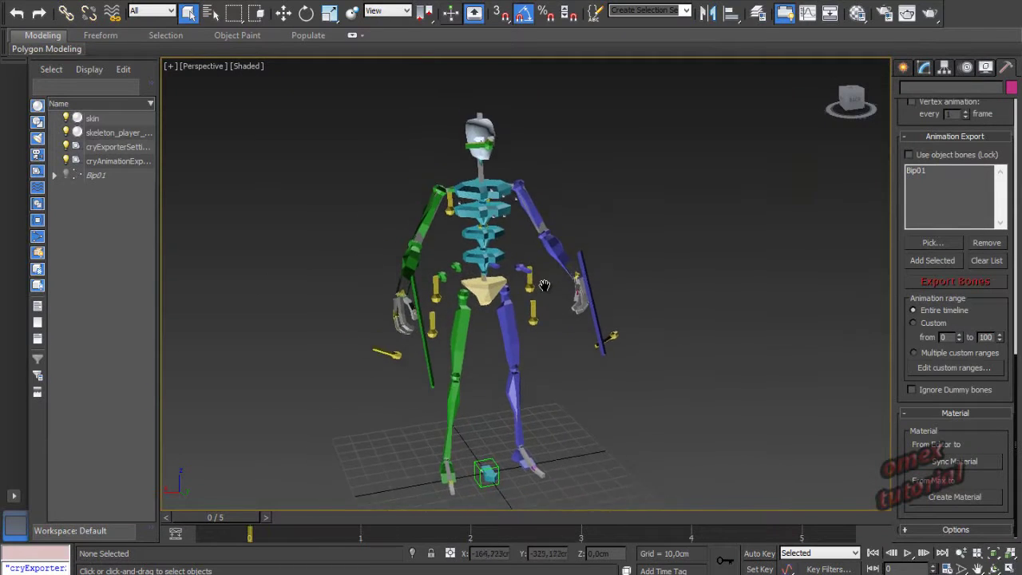
# Step: Select the biped's head and turn off Figure mode in its motion parameters
pyautogui.click(479, 137)
pyautogui.click(966, 68)
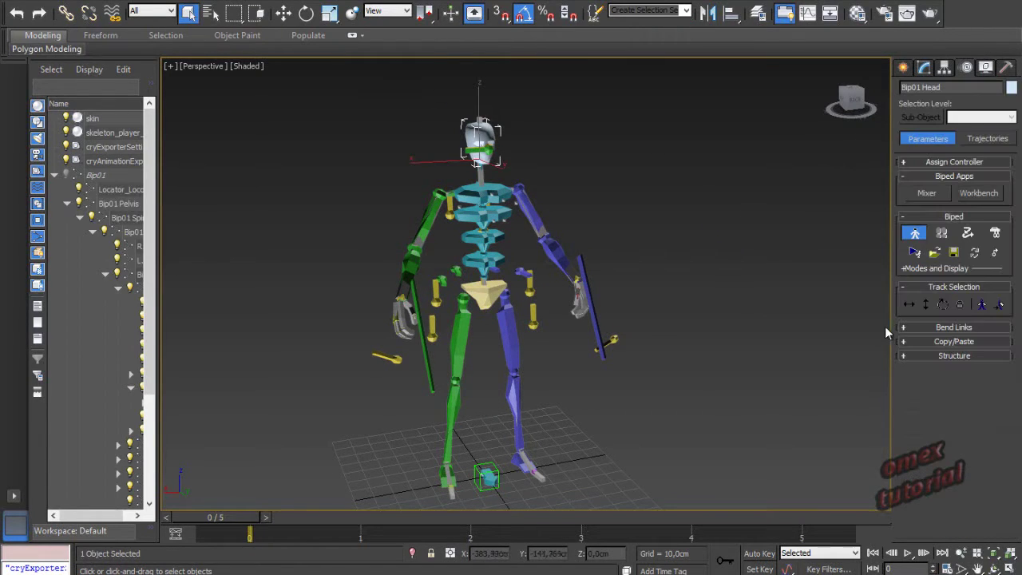
pyautogui.click(914, 233)
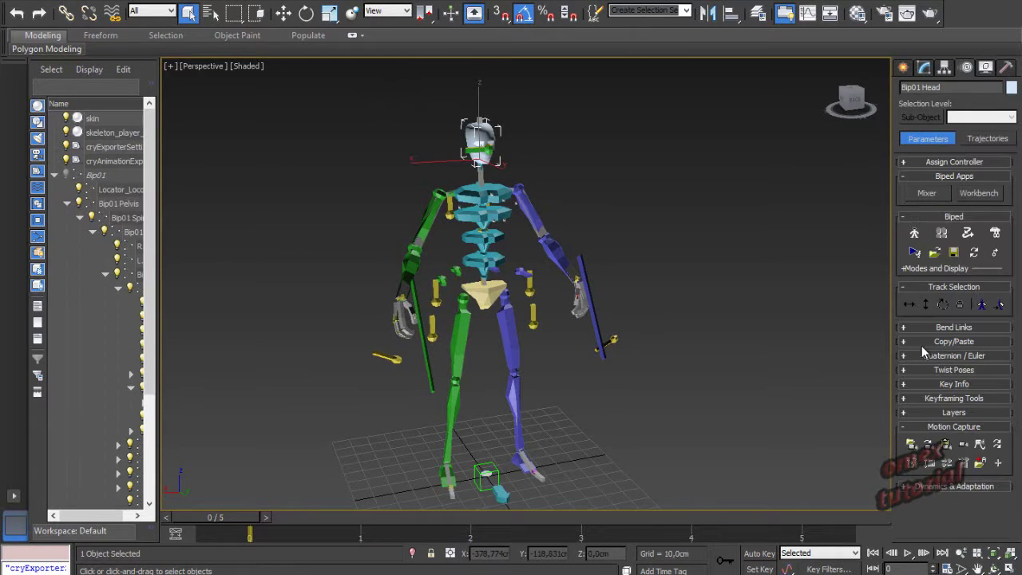
# Step: Start loading a motion capture file and browse to the animations\BIP folder
pyautogui.click(912, 444)
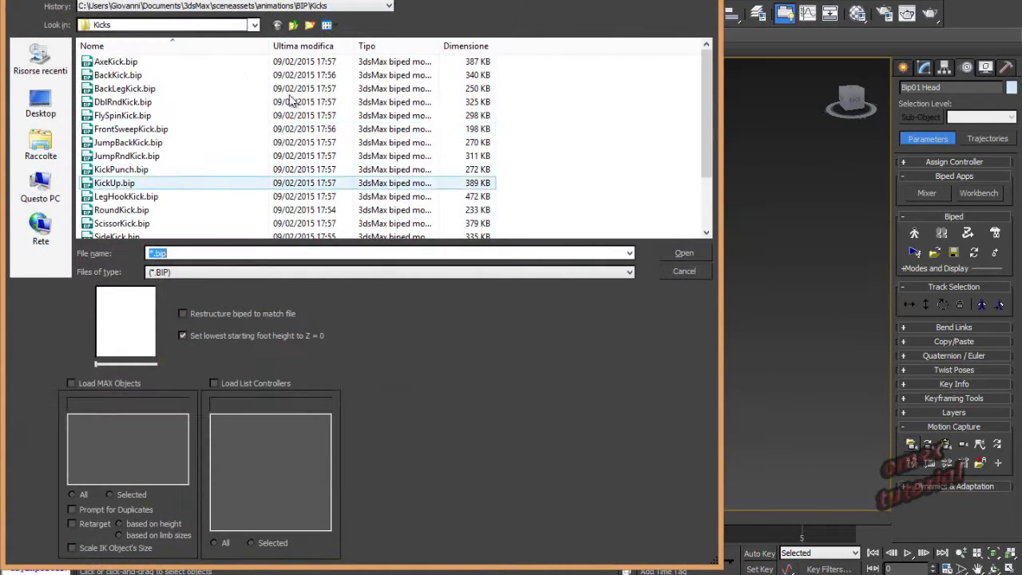
pyautogui.click(253, 24)
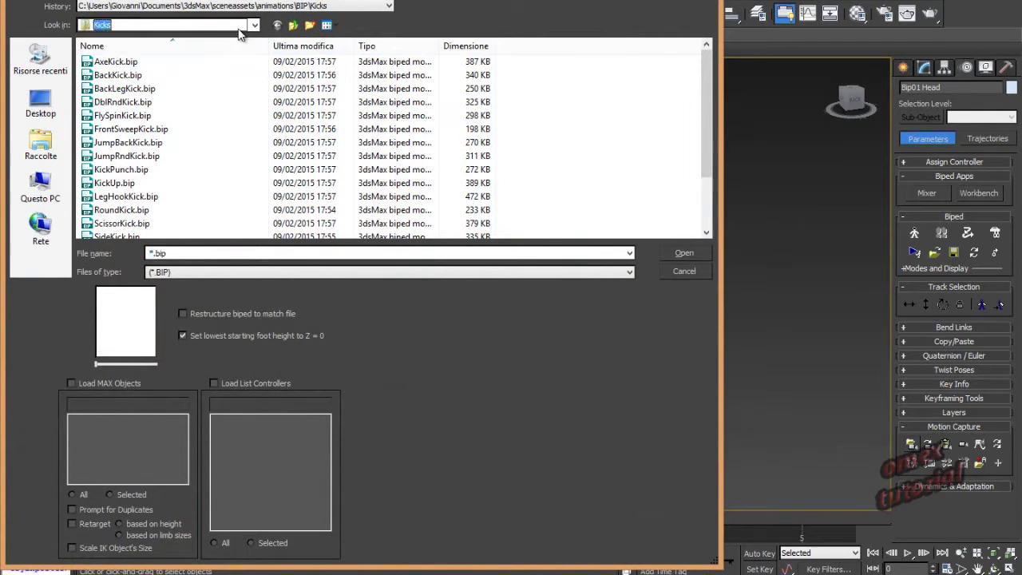
pyautogui.click(147, 141)
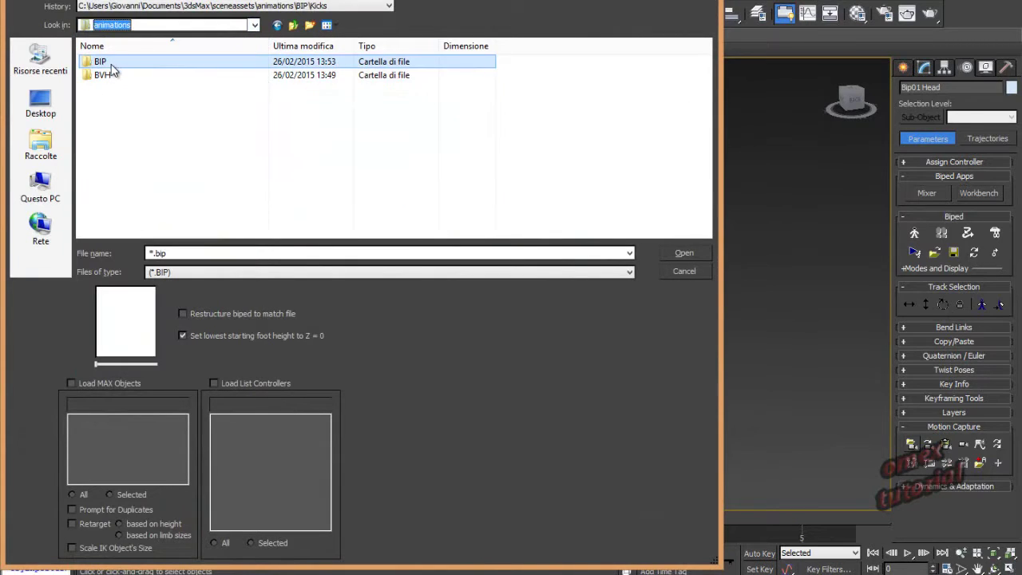
pyautogui.doubleClick(100, 75)
pyautogui.click(293, 24)
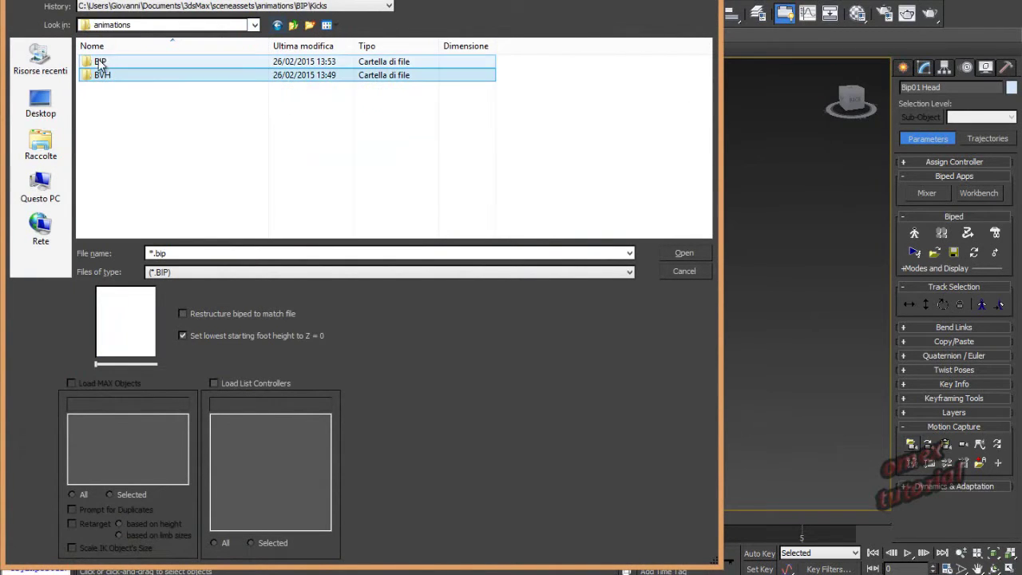
pyautogui.click(100, 63)
pyautogui.doubleClick(100, 64)
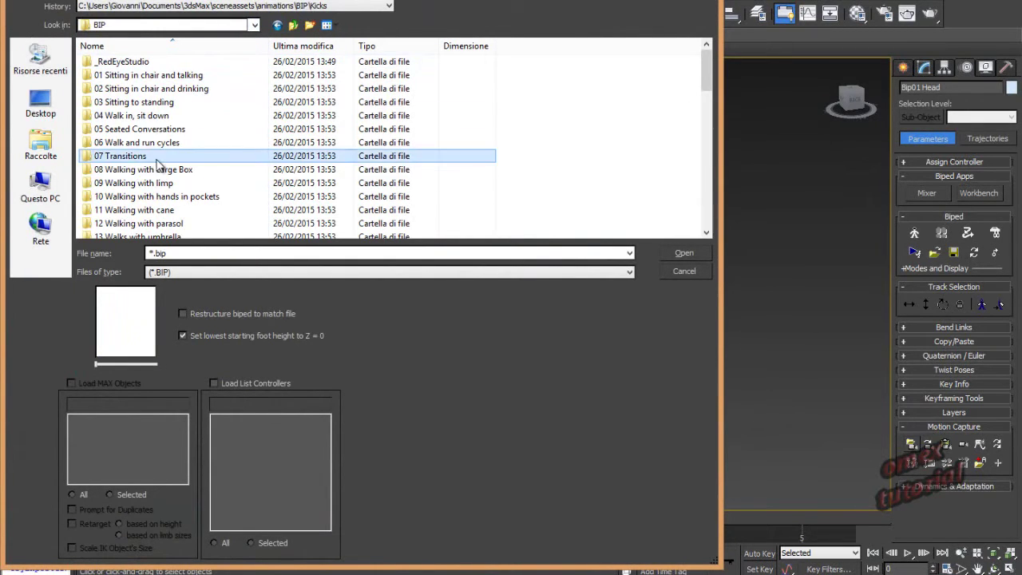
# Step: Load JumpRndKick.bip from the Kicks folder onto the biped, accepting the conversion parameters
pyautogui.scroll(-3, 165, 167)
pyautogui.scroll(-4, 156, 172)
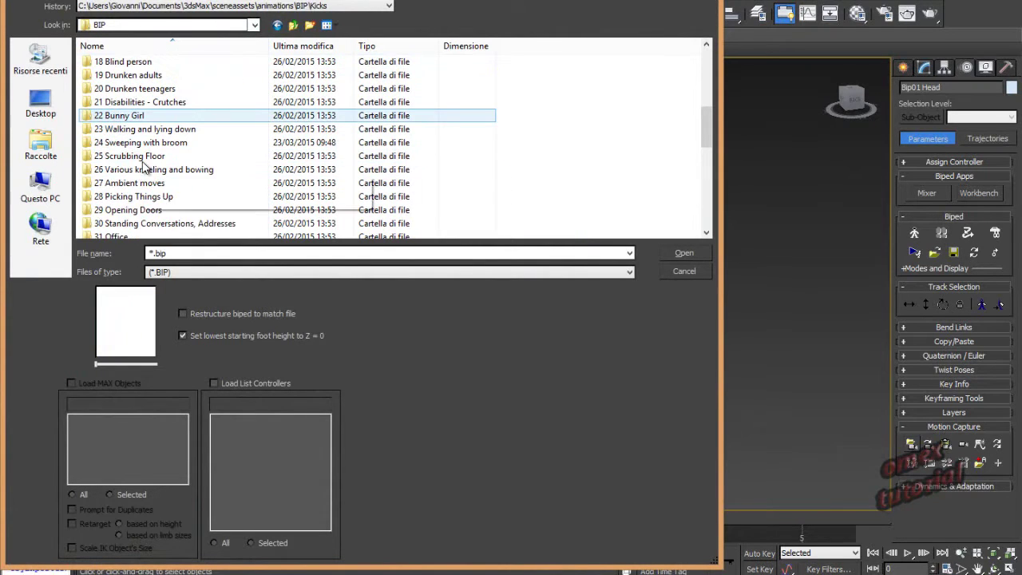
pyautogui.scroll(-1, 147, 167)
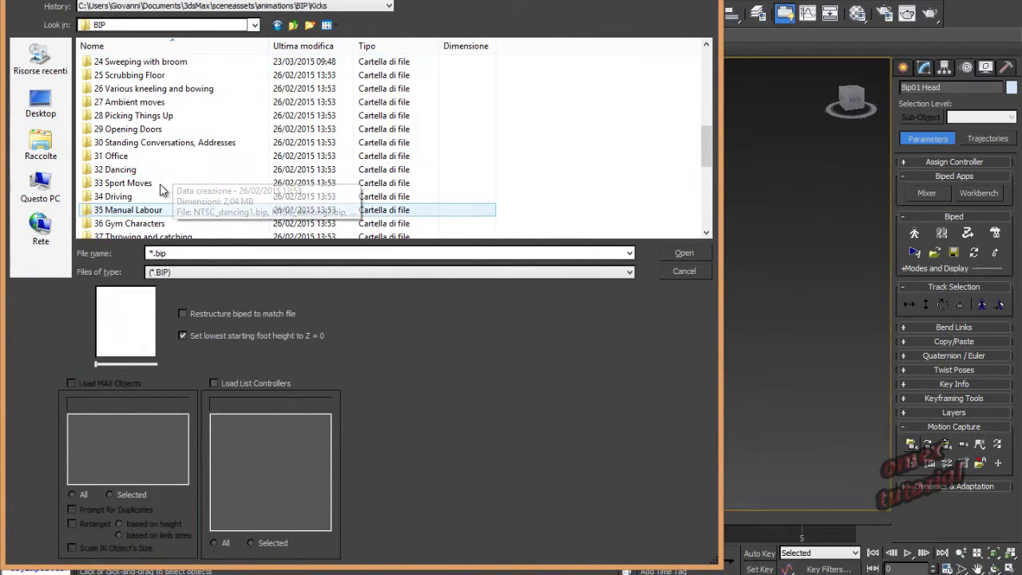
pyautogui.scroll(-4, 162, 188)
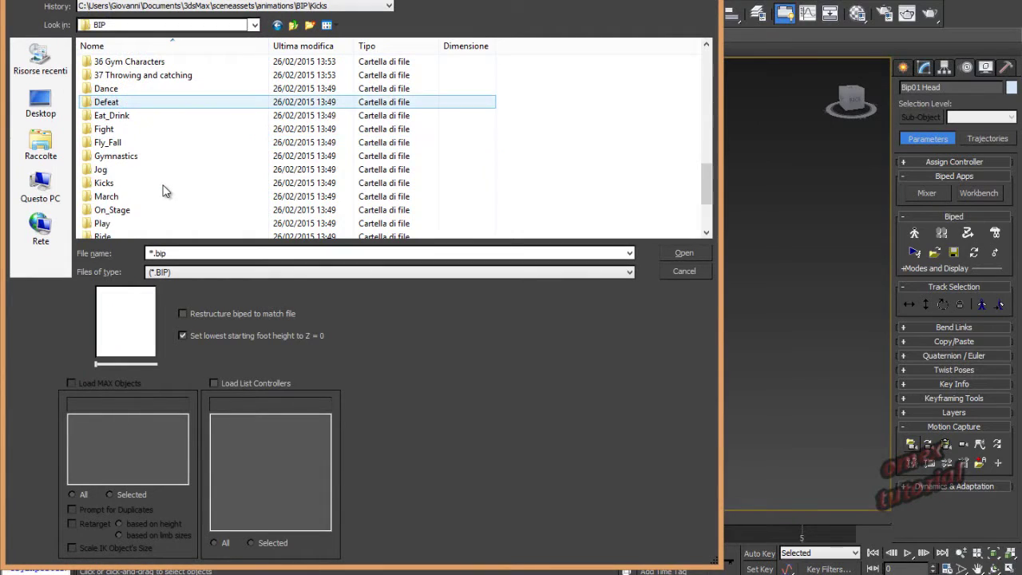
pyautogui.click(103, 186)
pyautogui.doubleClick(104, 186)
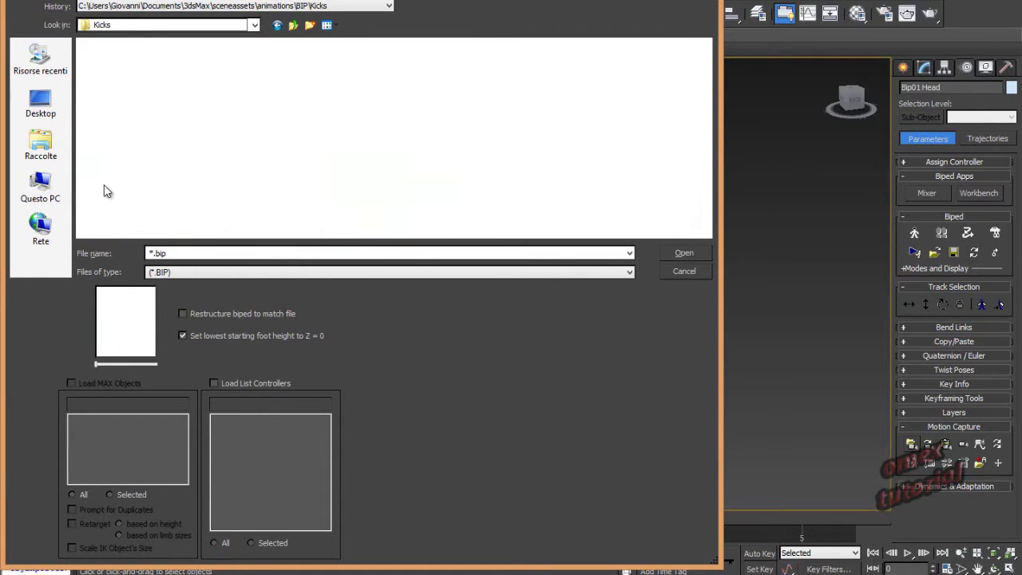
pyautogui.scroll(-1, 216, 175)
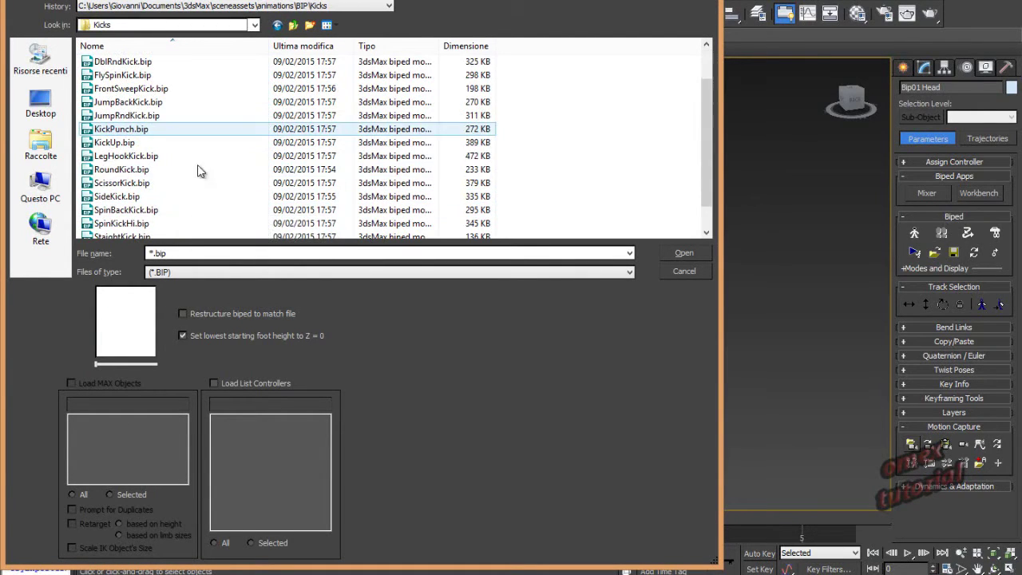
pyautogui.doubleClick(192, 116)
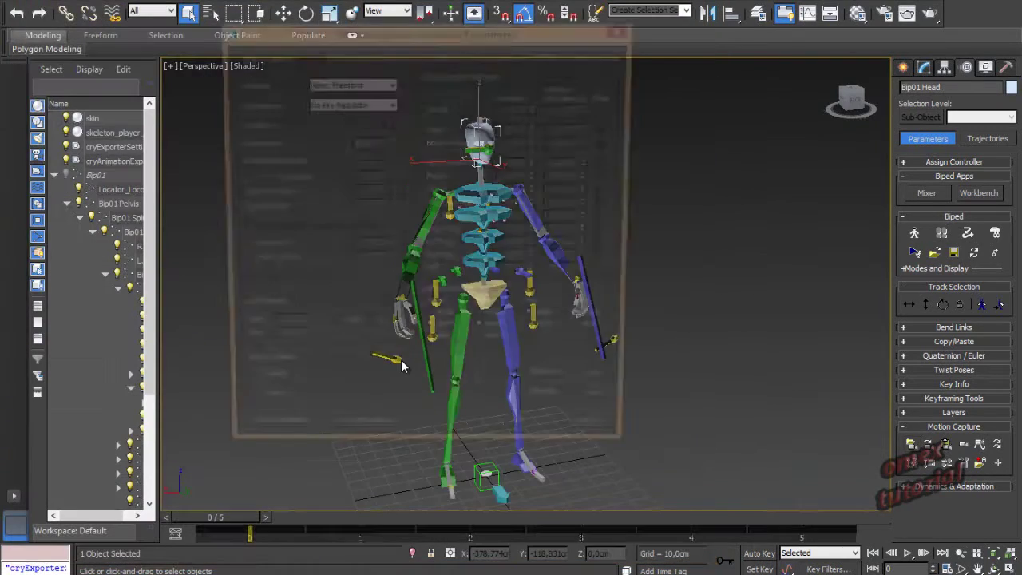
pyautogui.click(535, 441)
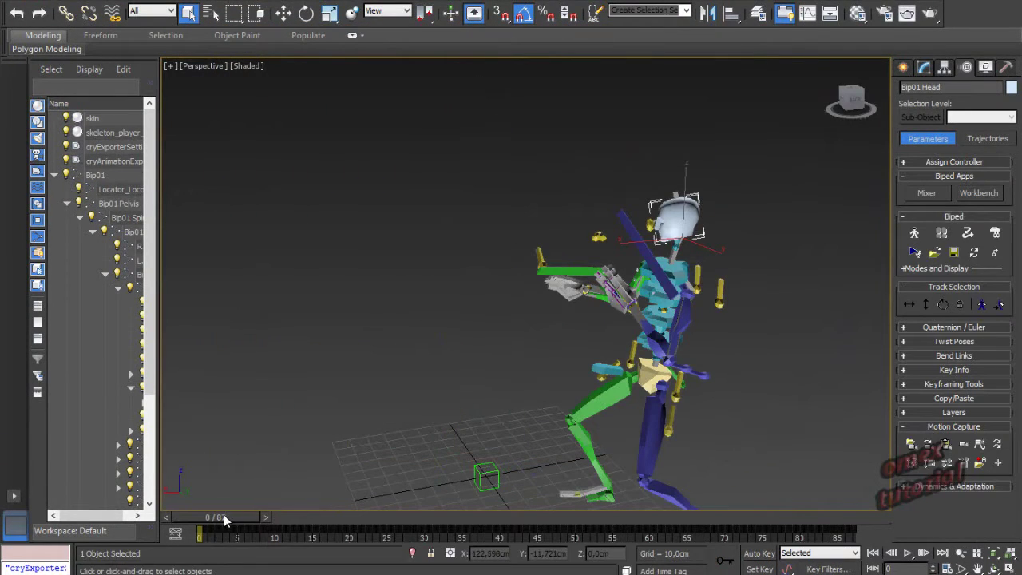
# Step: Preview the imported kick animation by scrubbing the timeline and viewing the rig from several angles
pyautogui.moveTo(649, 355); pyautogui.dragTo(507, 265, button='middle')
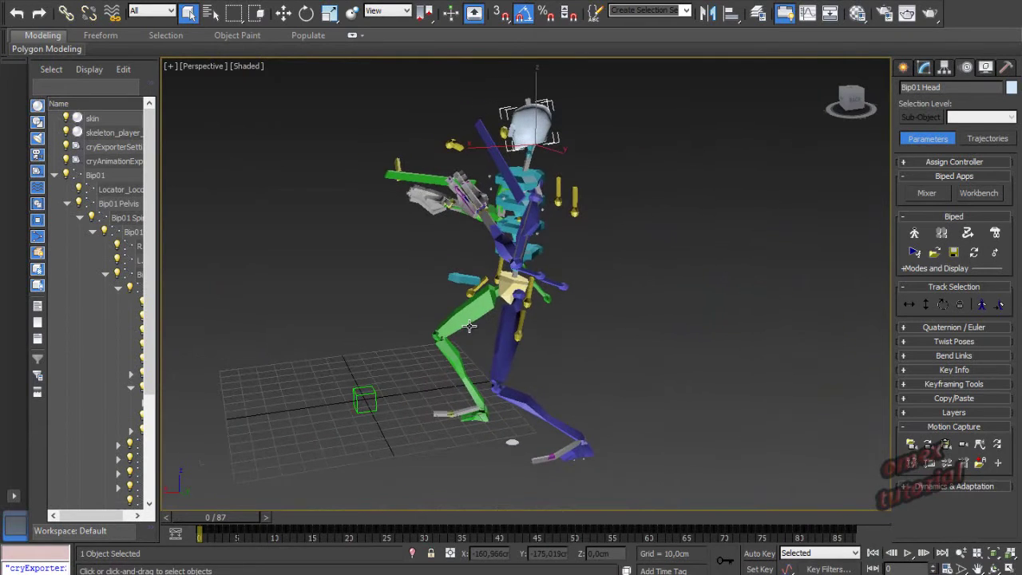
pyautogui.moveTo(219, 527); pyautogui.dragTo(207, 431)
pyautogui.scroll(-3, 467, 402)
pyautogui.moveTo(395, 301); pyautogui.dragTo(412, 280, button='middle')
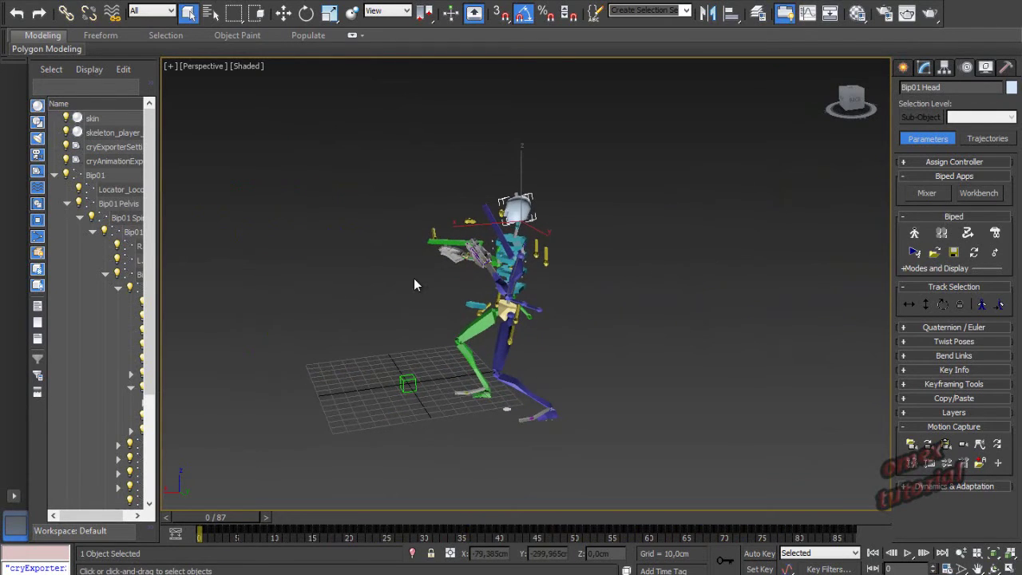
pyautogui.rightClick(479, 296)
pyautogui.rightClick(479, 298)
pyautogui.click(624, 251)
pyautogui.moveTo(423, 339)
pyautogui.keyDown('alt'); pyautogui.mouseDown(button='middle')
pyautogui.moveTo(520, 321)
pyautogui.moveTo(426, 336)
pyautogui.moveTo(415, 346)
pyautogui.mouseUp(button='middle'); pyautogui.keyUp('alt')
pyautogui.scroll(4, 515, 310)
pyautogui.keyDown('alt'); pyautogui.moveTo(527, 299); pyautogui.dragTo(536, 270, button='middle'); pyautogui.keyUp('alt')
pyautogui.scroll(-4, 537, 270)
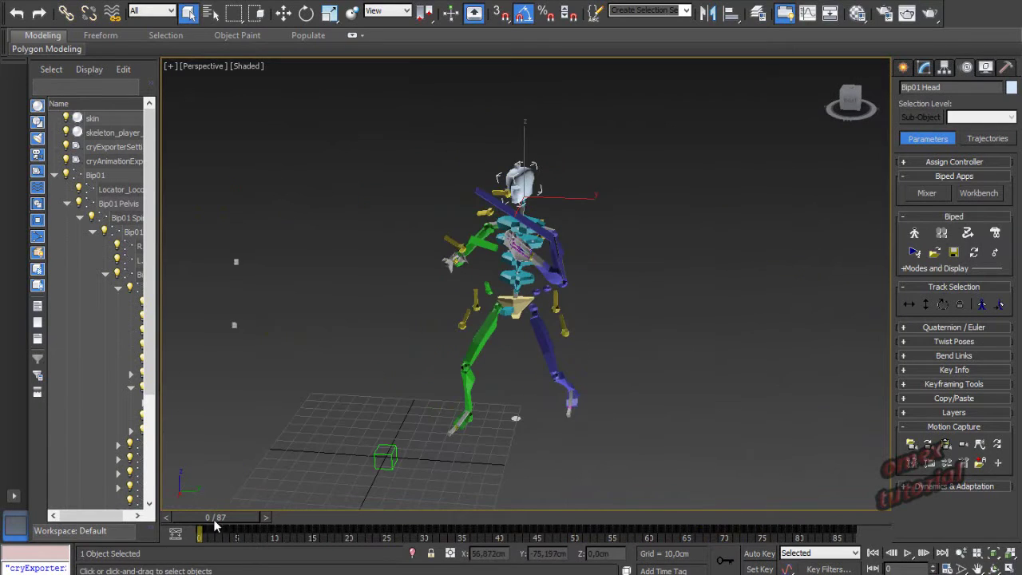
pyautogui.moveTo(213, 519)
pyautogui.mouseDown()
pyautogui.moveTo(481, 517)
pyautogui.moveTo(616, 533)
pyautogui.moveTo(200, 533)
pyautogui.mouseUp()
# Step: Select the skin mesh and use it to replace skeleton_player_generic in the CryENGINE3 Exporter's geometry export list
pyautogui.click(524, 206)
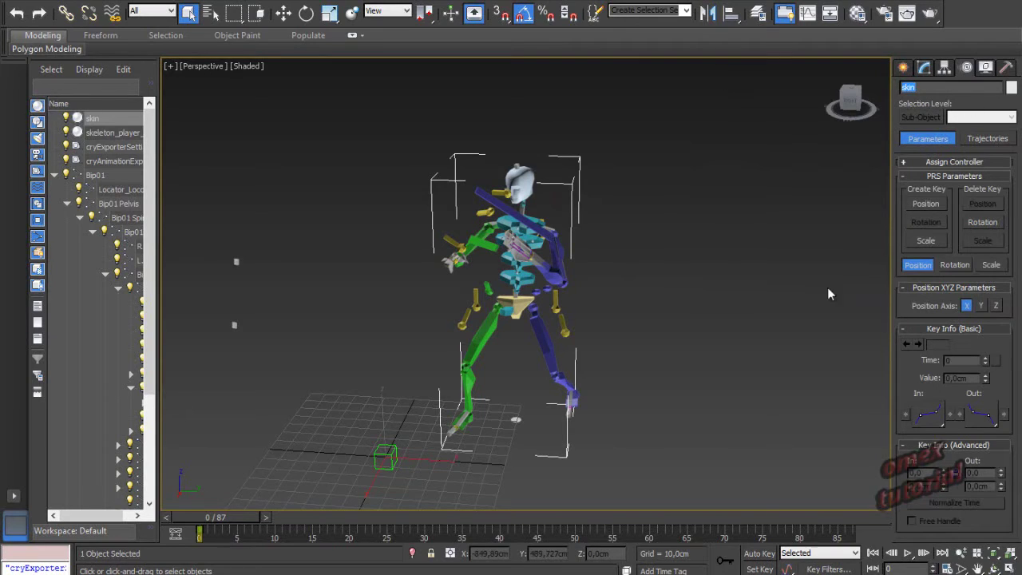
pyautogui.click(1006, 67)
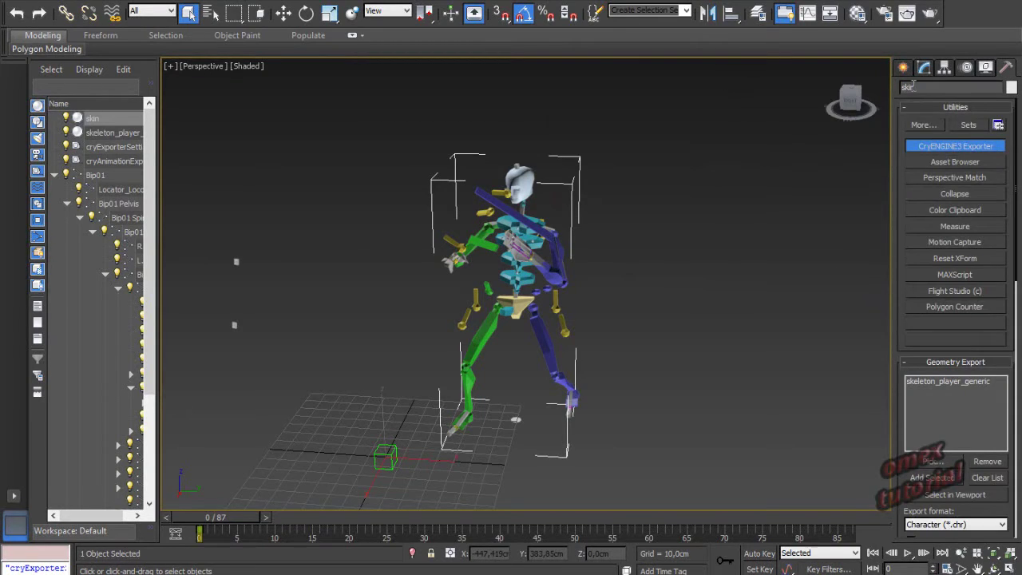
pyautogui.click(954, 382)
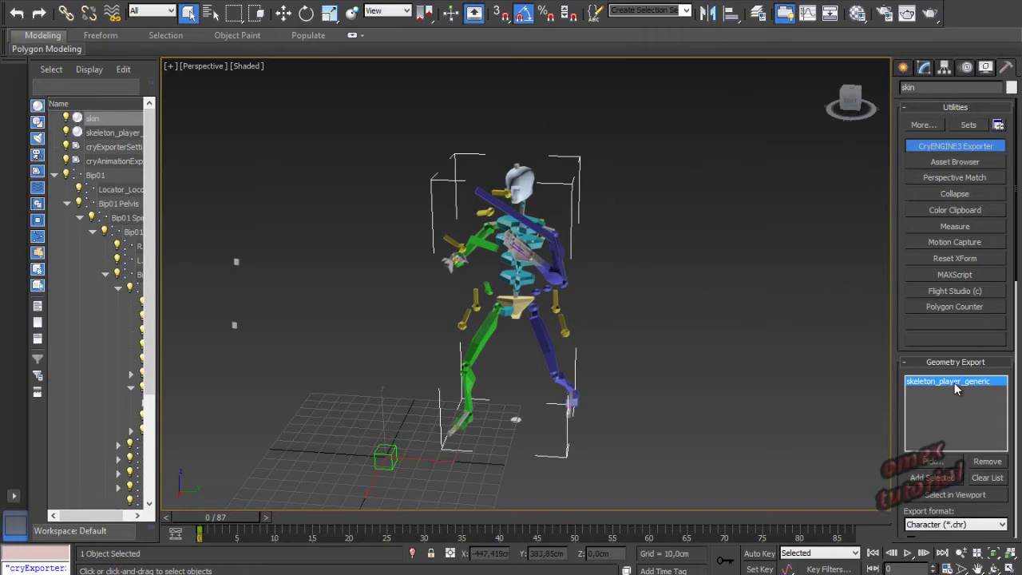
pyautogui.click(981, 465)
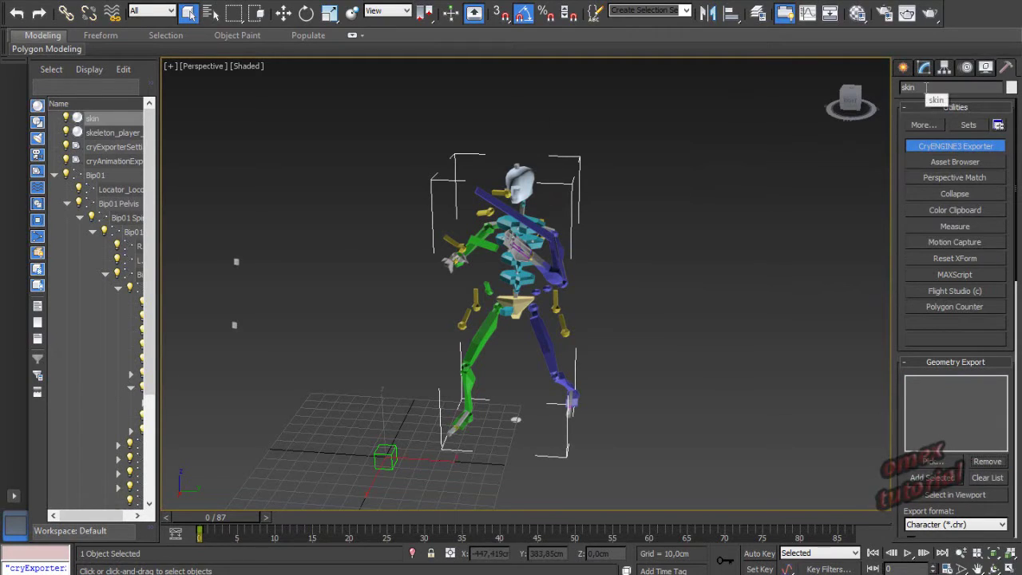
pyautogui.click(932, 477)
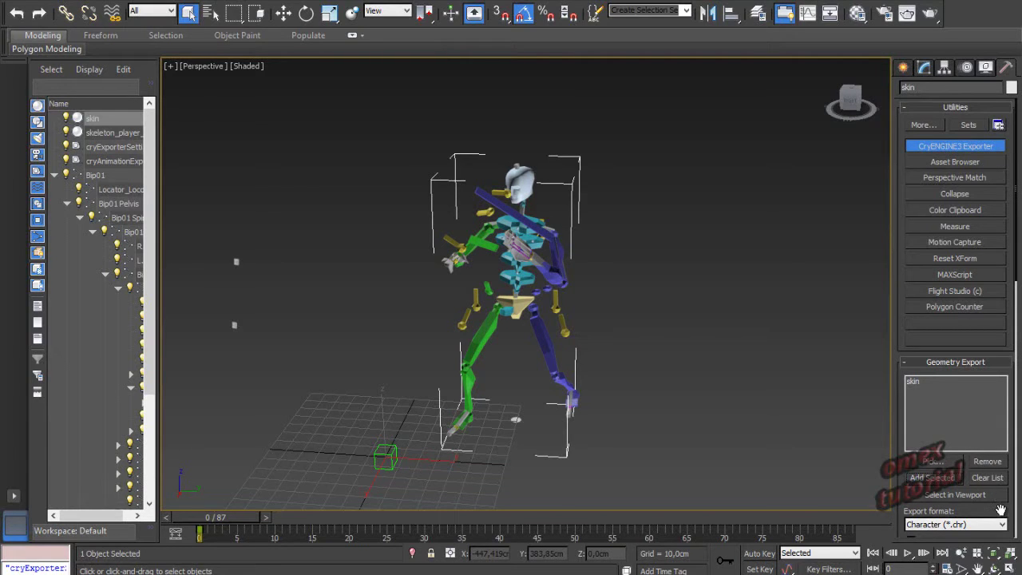
# Step: Start exporting the Bip01 bones and browse to the Animations\human\male\behavior folder for the save location
pyautogui.moveTo(1002, 509); pyautogui.dragTo(1007, 384)
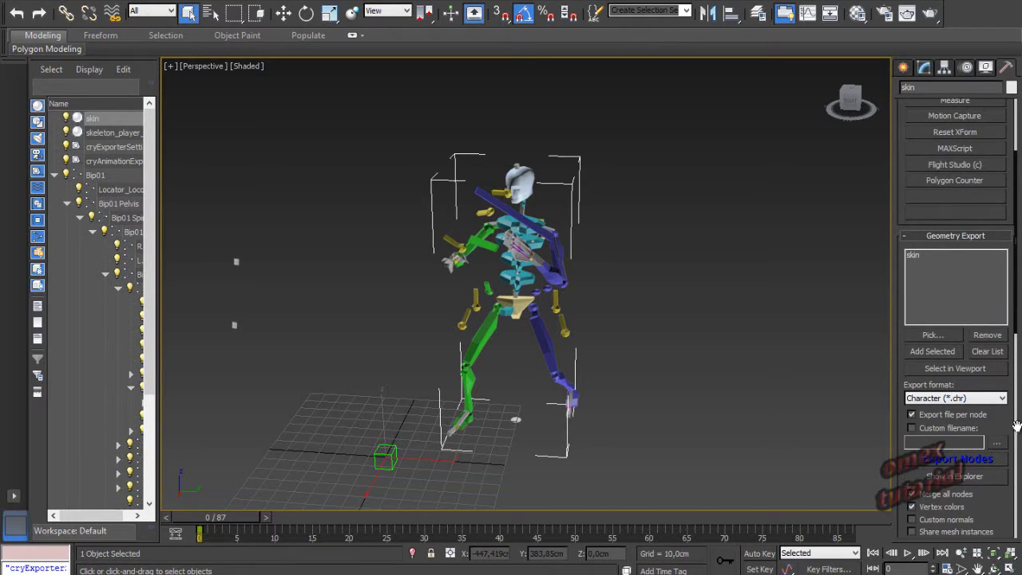
pyautogui.moveTo(1014, 425); pyautogui.dragTo(1016, 119)
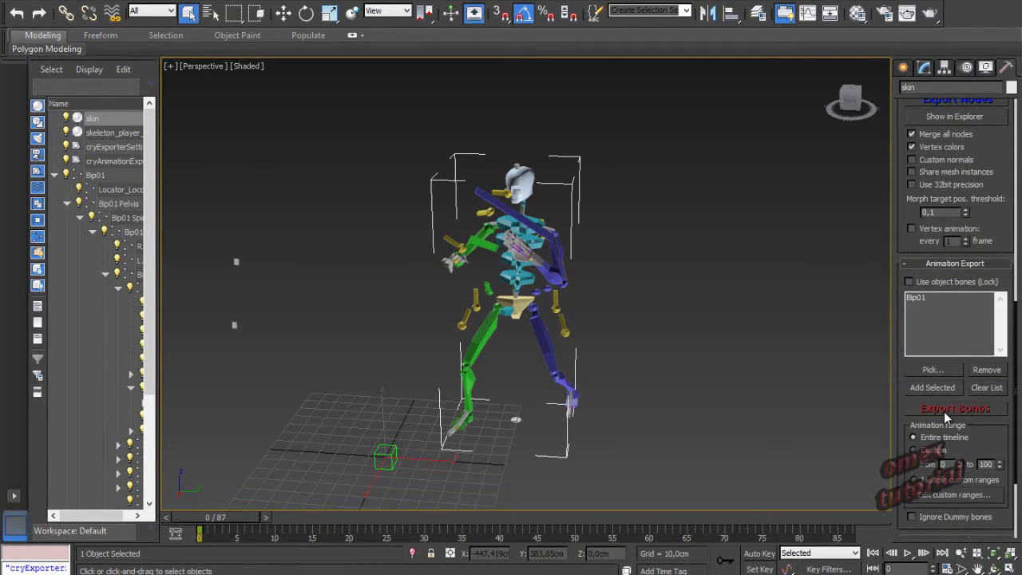
pyautogui.click(937, 409)
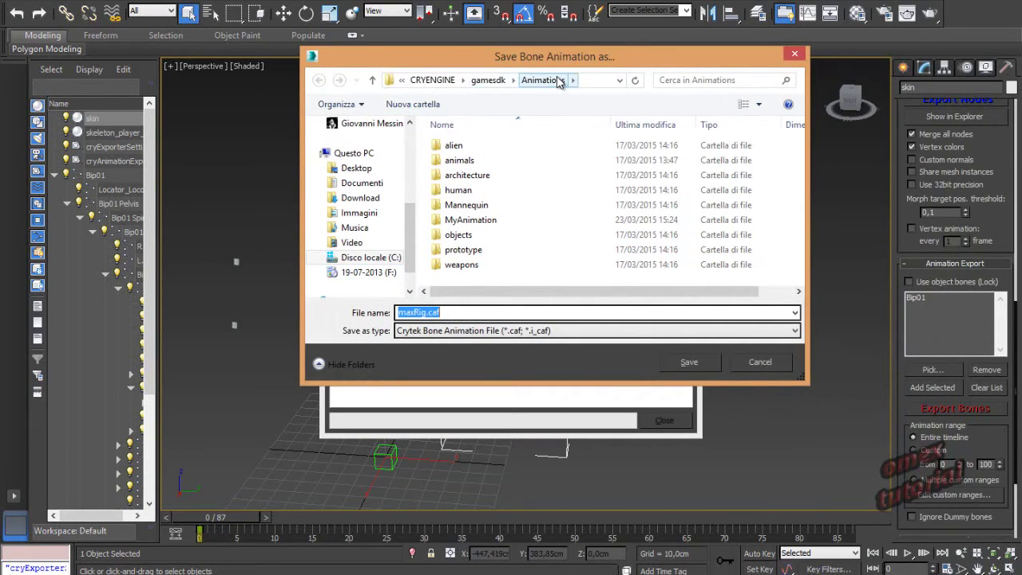
pyautogui.doubleClick(463, 193)
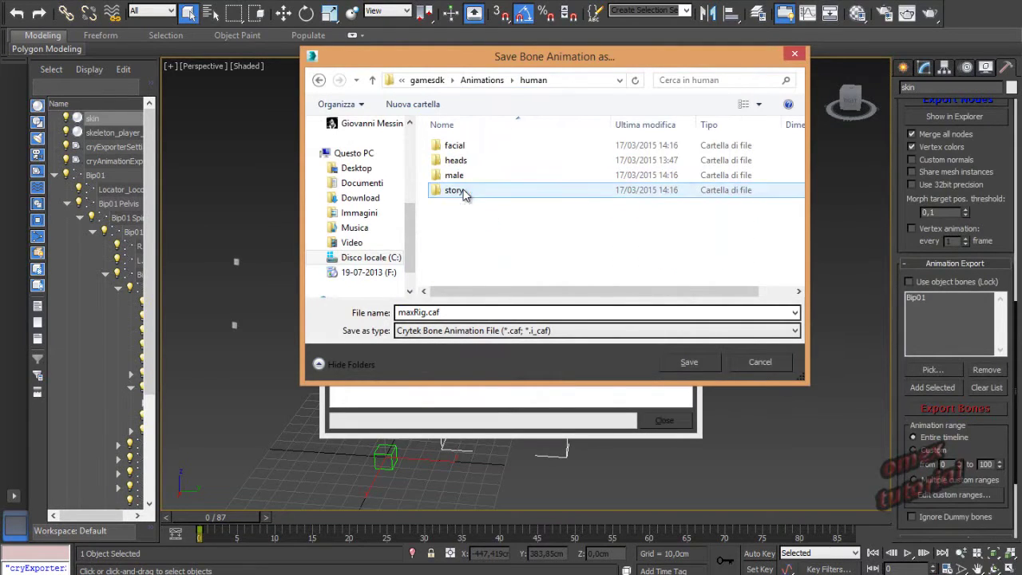
pyautogui.doubleClick(459, 176)
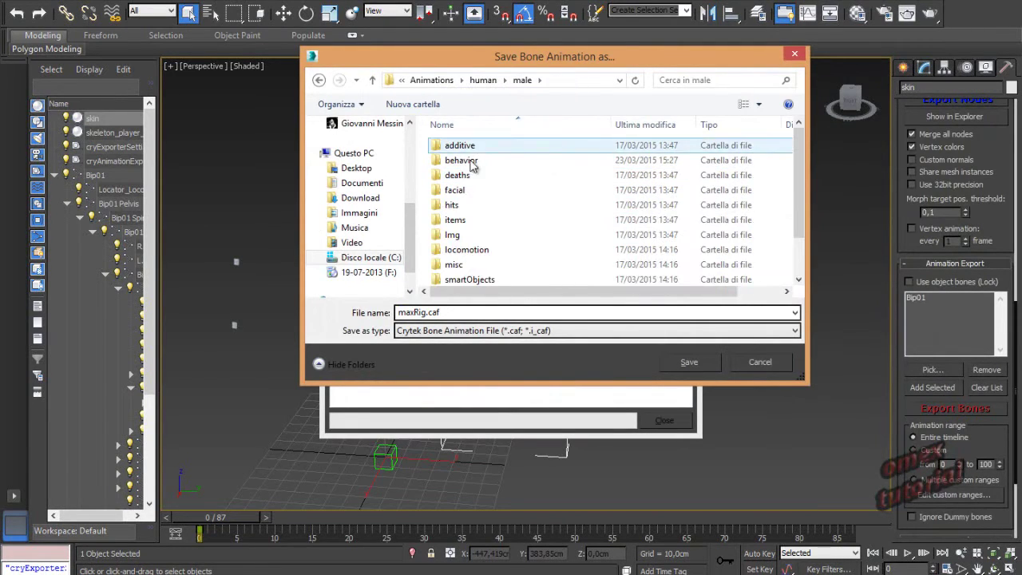
pyautogui.click(471, 163)
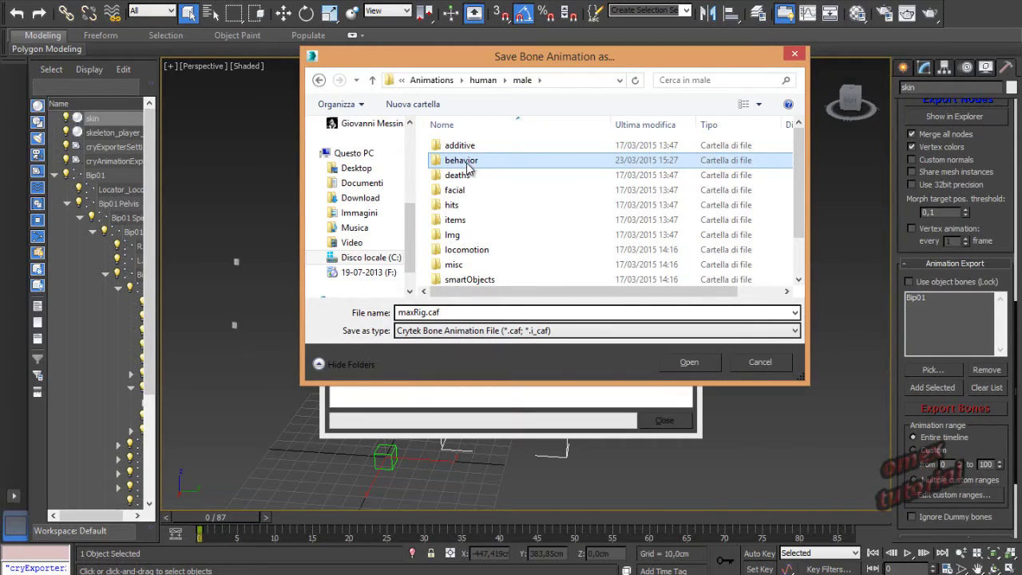
pyautogui.doubleClick(467, 162)
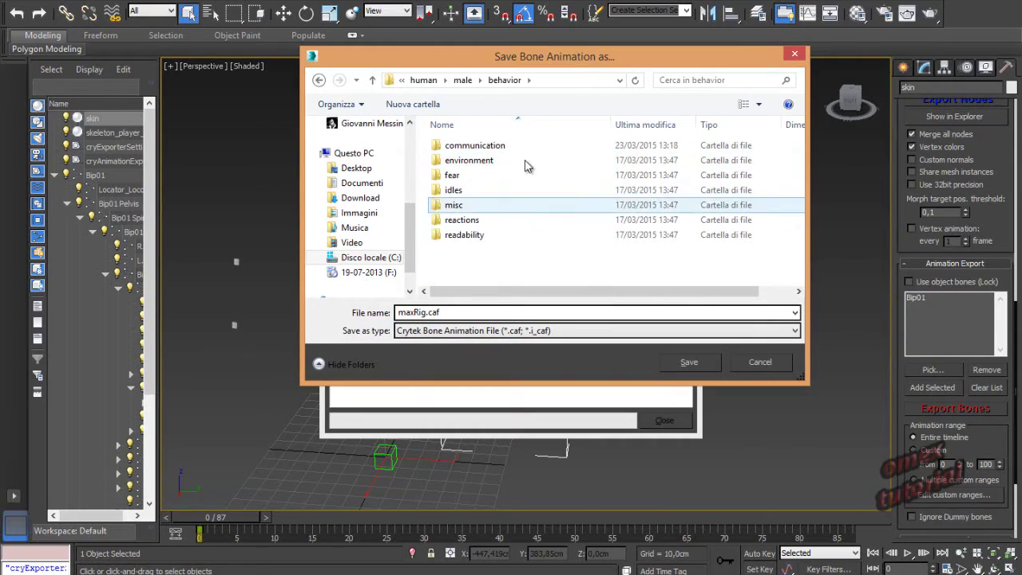
# Step: Create a new folder named MyAnimation inside the behavior folder and open it
pyautogui.click(411, 105)
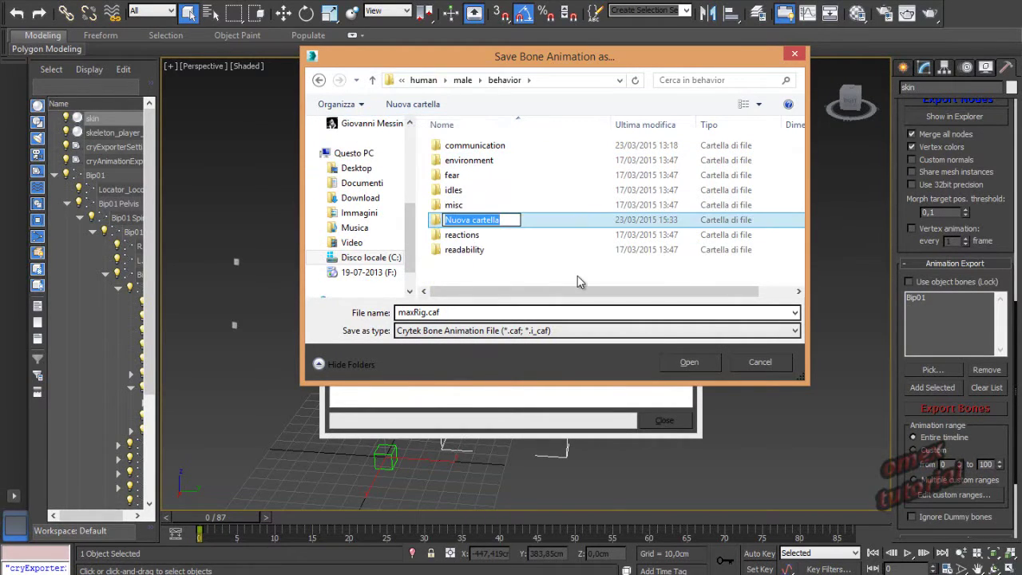
pyautogui.write('My')
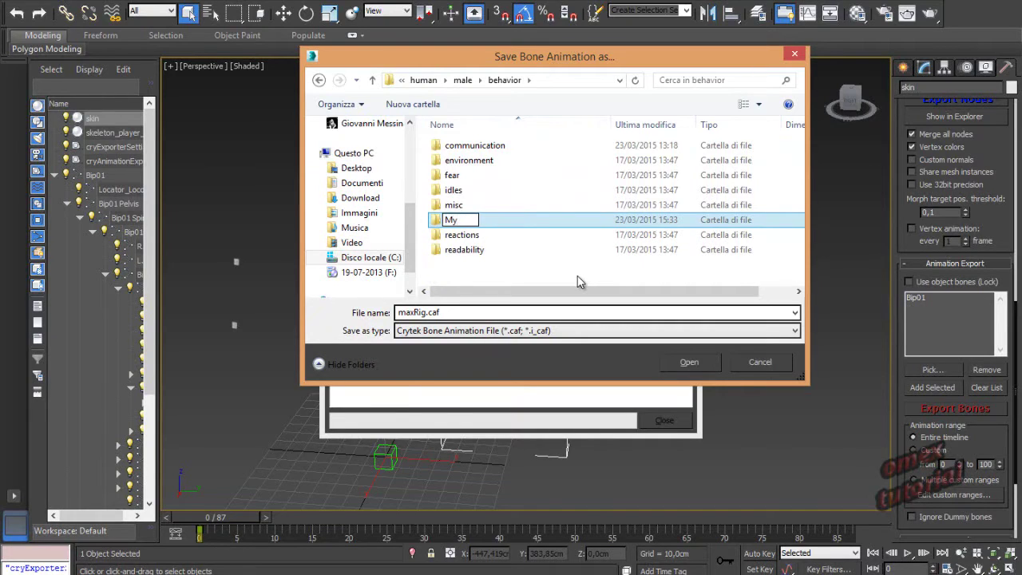
pyautogui.write('Animation')
pyautogui.click(567, 281)
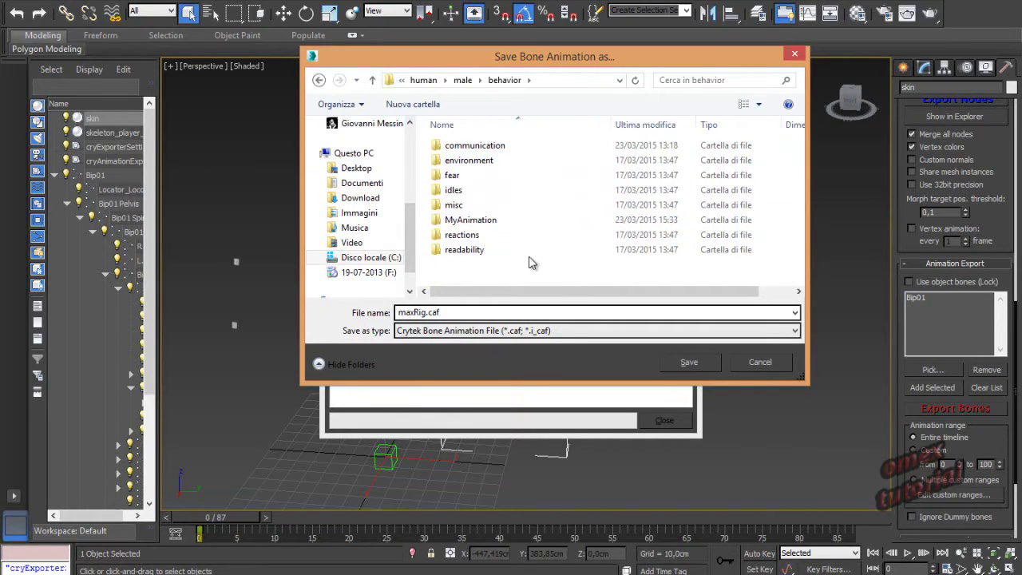
pyautogui.click(489, 227)
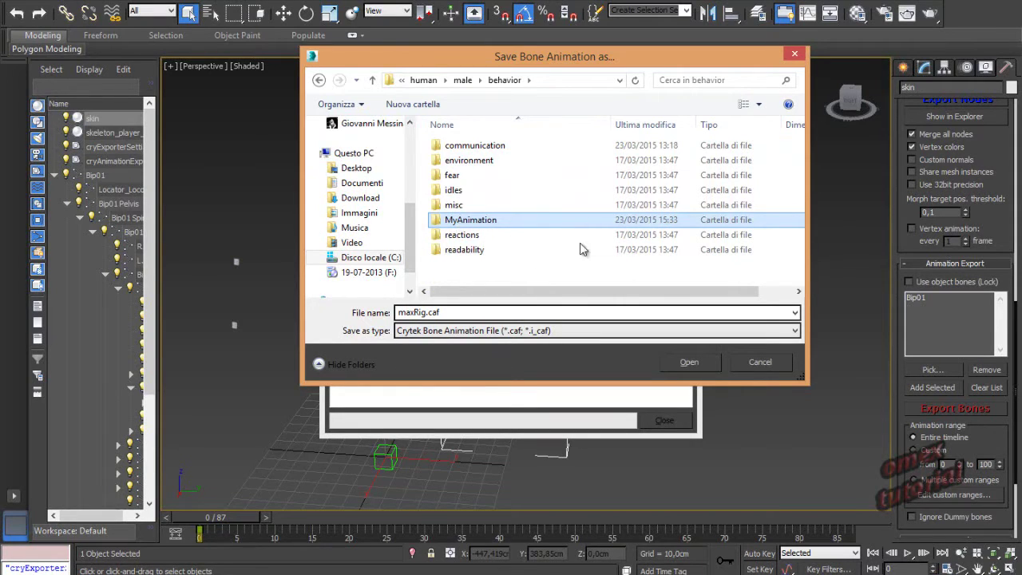
pyautogui.click(452, 223)
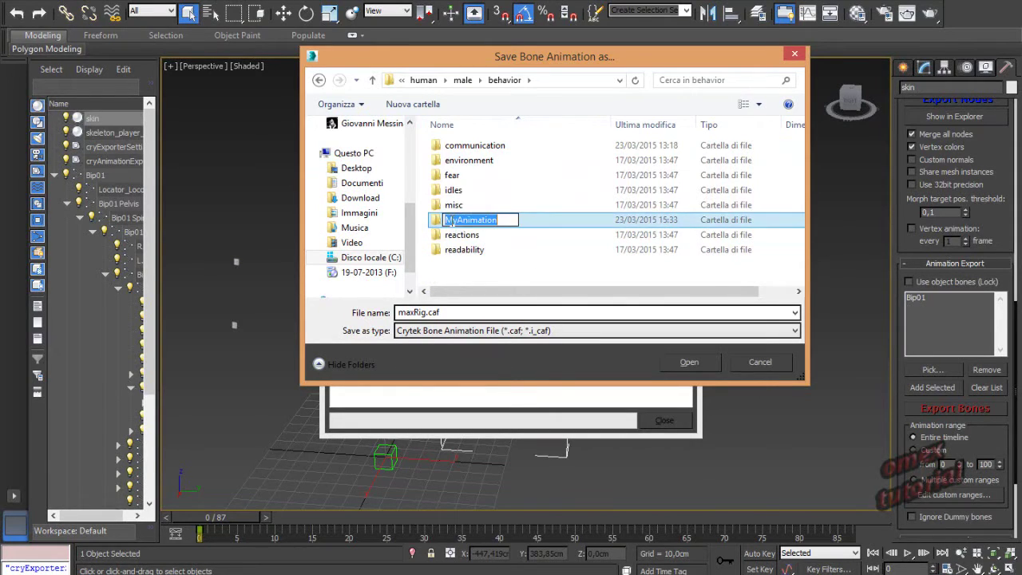
pyautogui.click(568, 278)
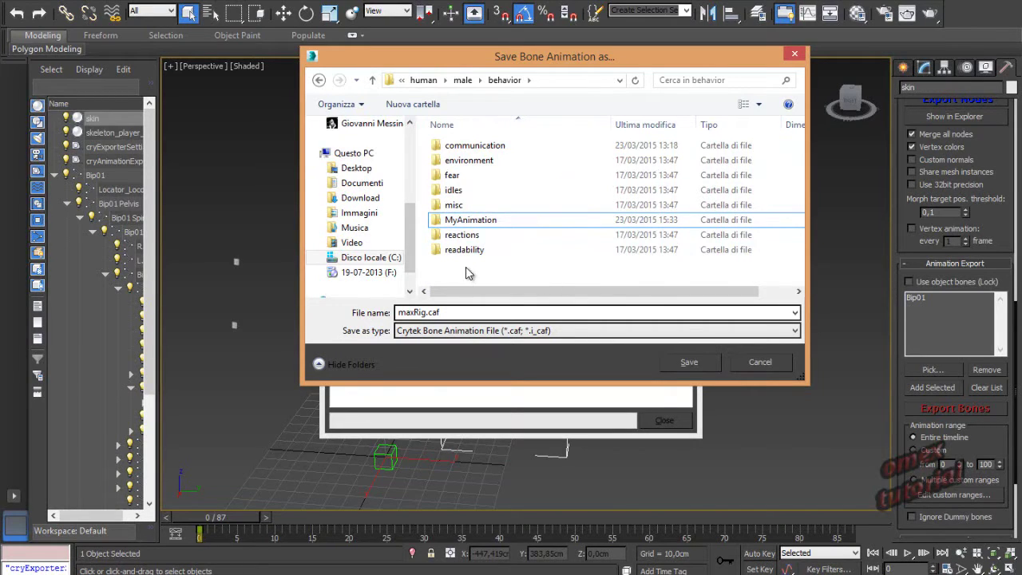
pyautogui.doubleClick(477, 221)
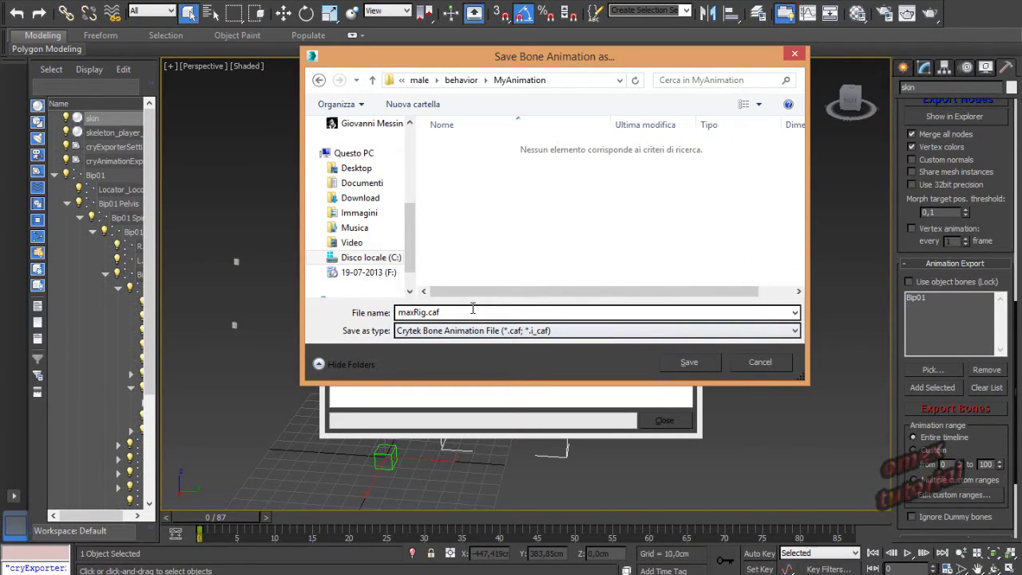
# Step: Save the bone animation under the file name KickJump in the MyAnimation folder
pyautogui.doubleClick(425, 314)
pyautogui.moveTo(425, 313); pyautogui.dragTo(339, 313)
pyautogui.write('KickJump')
pyautogui.click(696, 365)
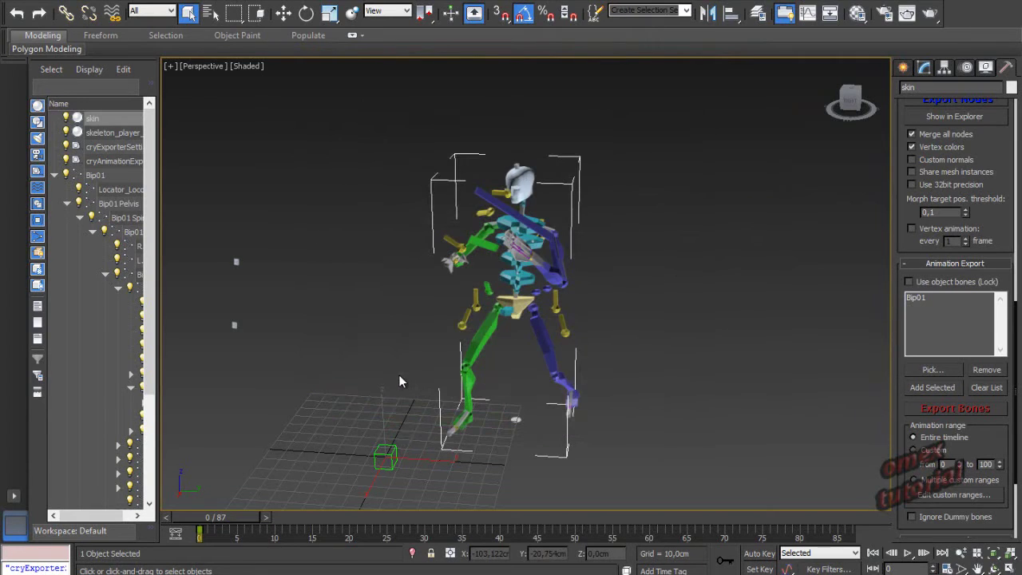
# Step: Switch to File Explorer and open the behavior\MyAnimation folder inside the male animations folder
pyautogui.moveTo(536, 339)
pyautogui.mouseDown(button='middle')
pyautogui.moveTo(484, 314)
pyautogui.moveTo(553, 337)
pyautogui.mouseUp(button='middle')
pyautogui.click(152, 574)
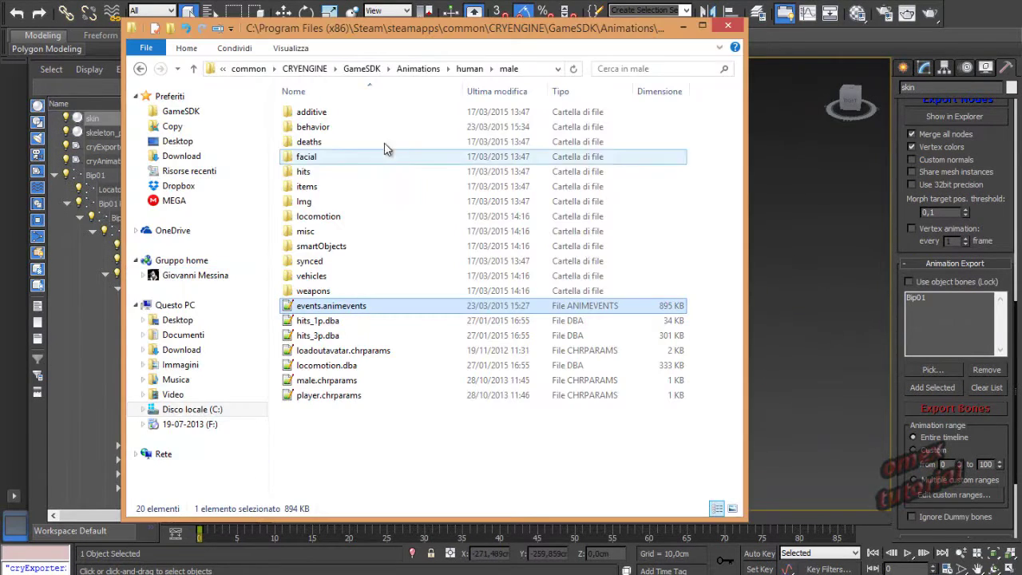
pyautogui.click(509, 69)
pyautogui.doubleClick(333, 128)
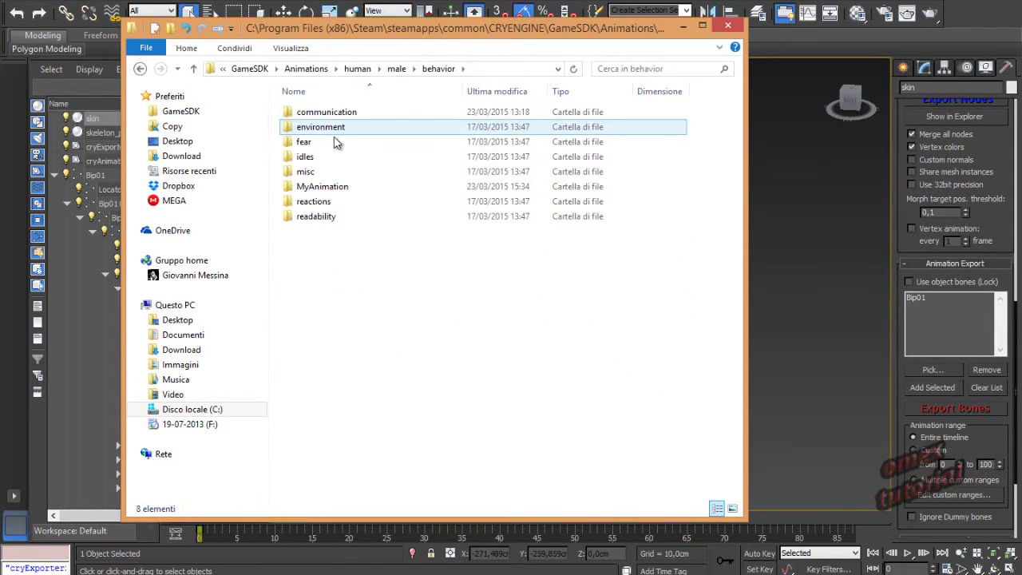
pyautogui.doubleClick(319, 183)
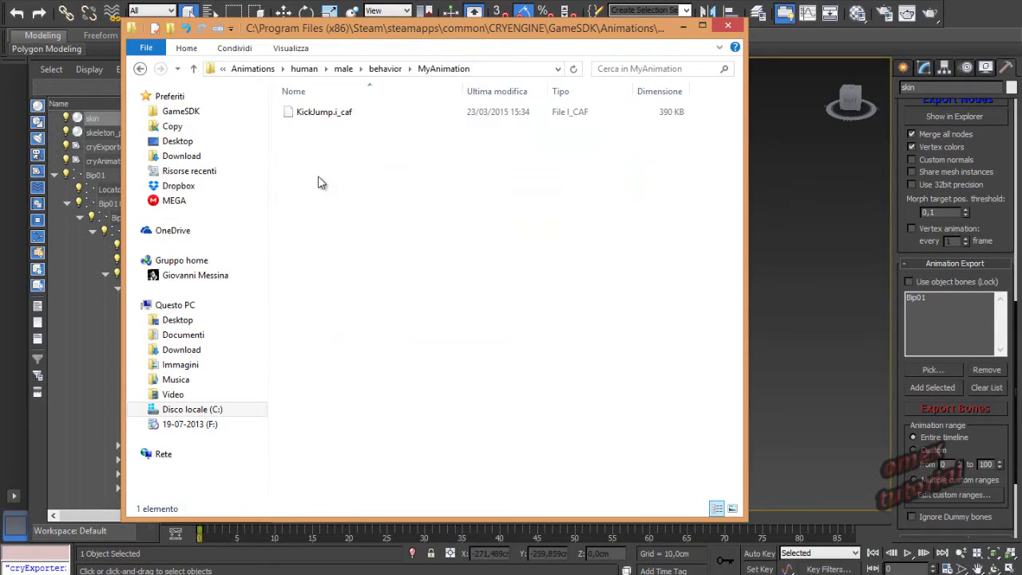
# Step: Rename the exported KickJump.i_caf file to KickJump.caf and minimize the File Explorer window
pyautogui.doubleClick(323, 114)
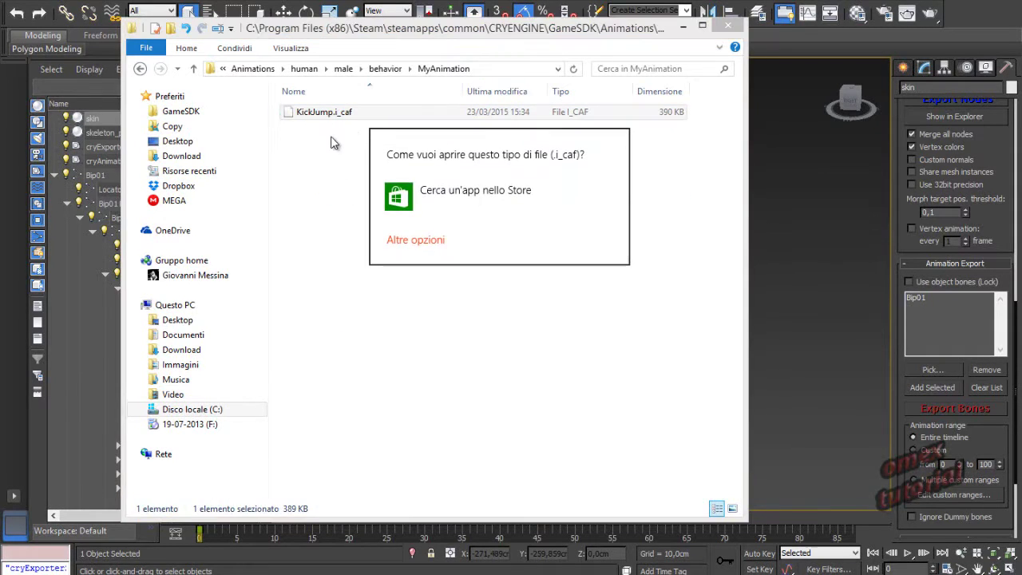
pyautogui.click(335, 116)
pyautogui.click(338, 116)
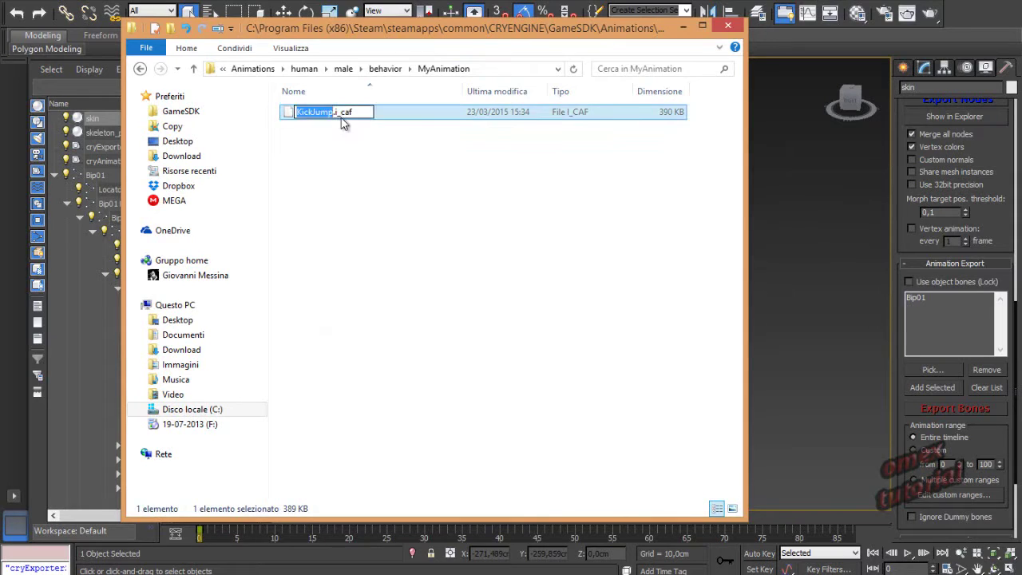
pyautogui.click(341, 113)
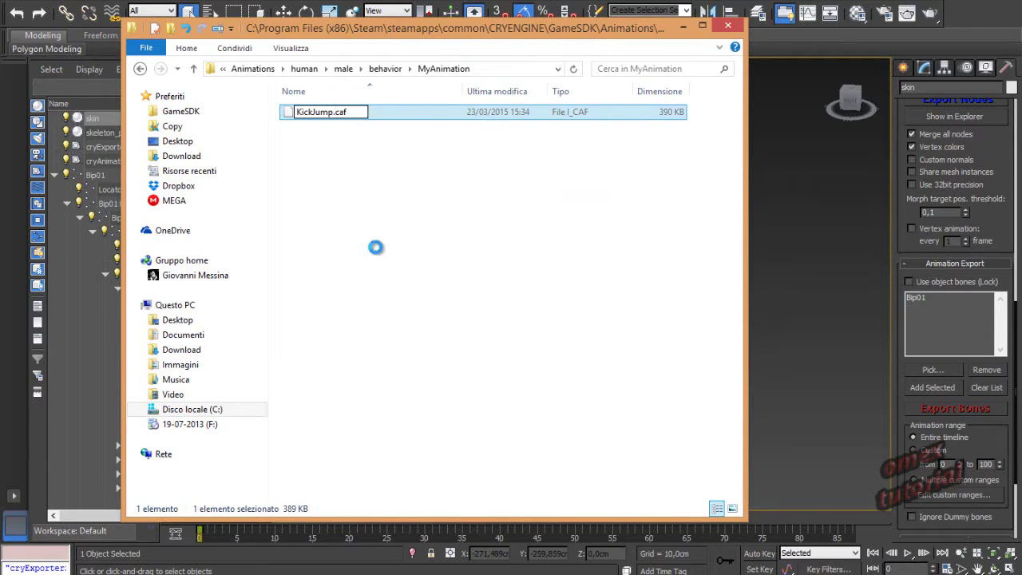
pyautogui.press('Return')
pyautogui.click(566, 289)
pyautogui.click(397, 301)
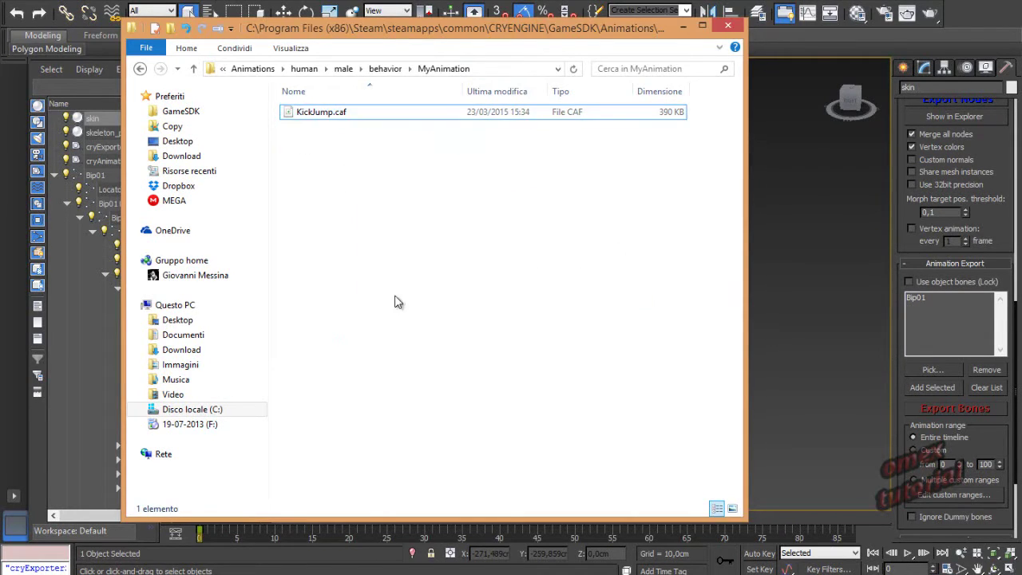
pyautogui.moveTo(397, 34); pyautogui.dragTo(368, 33)
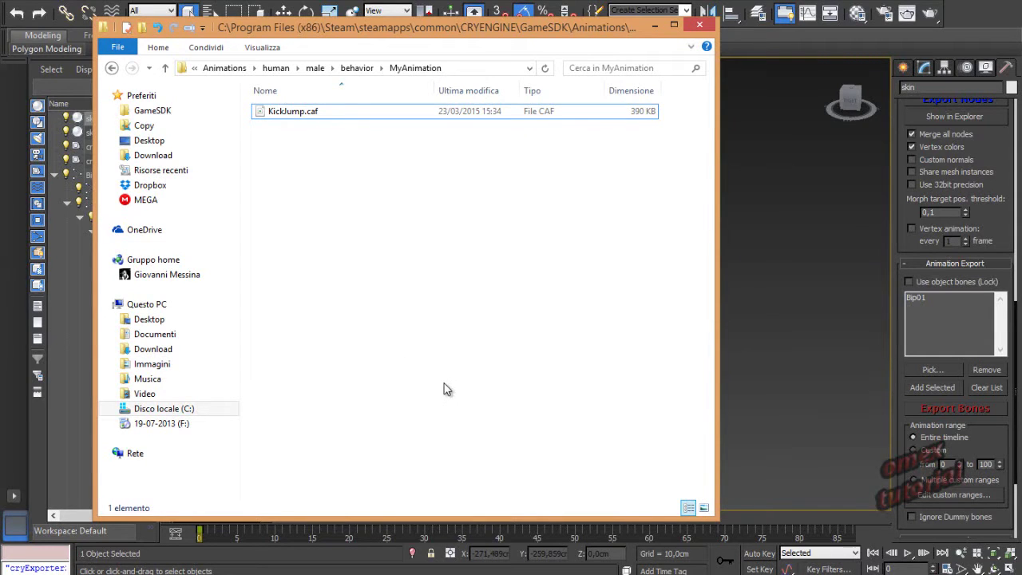
pyautogui.click(656, 29)
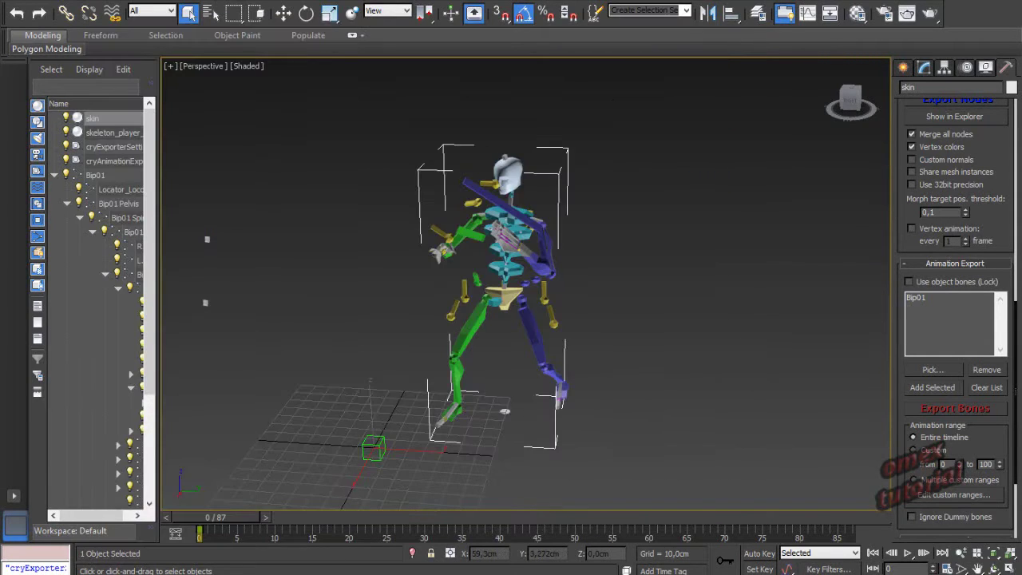
# Step: Switch to Notepad++ and duplicate the jumpKick.caf animation block in events.animevents, pasting it below the original after blank lines
pyautogui.click(293, 556)
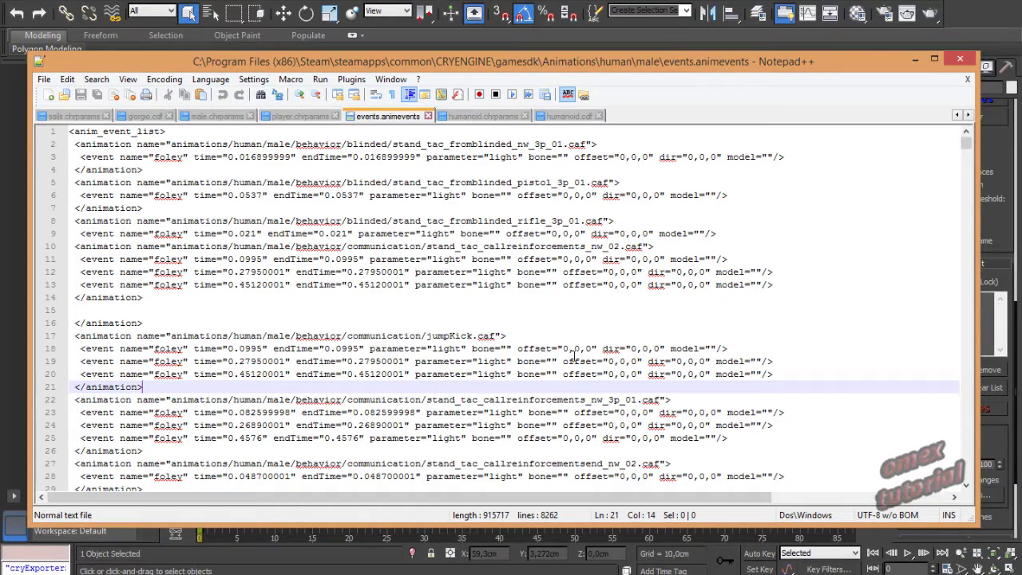
pyautogui.moveTo(72, 322); pyautogui.dragTo(142, 388)
pyautogui.rightClick(312, 342)
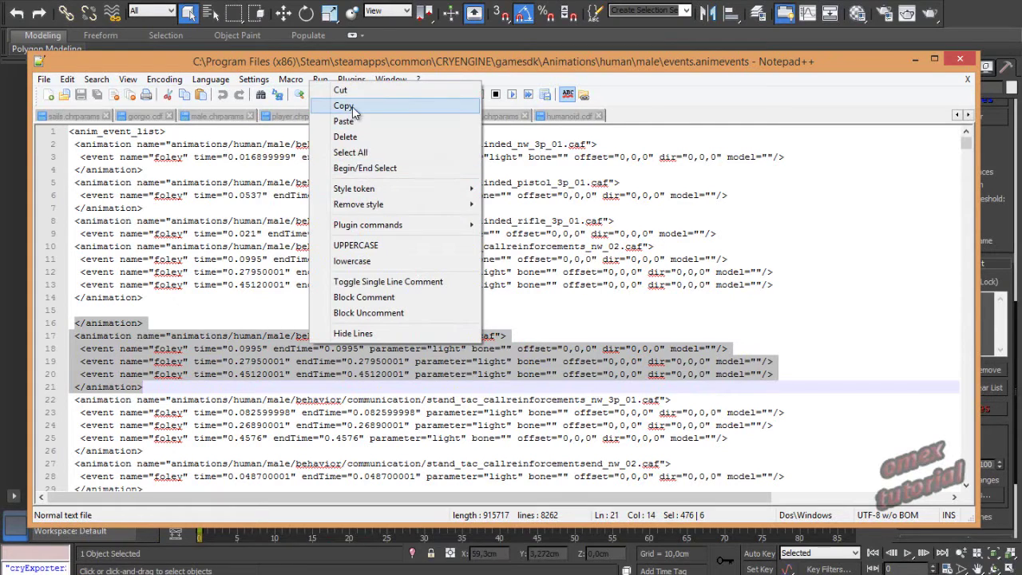
pyautogui.click(353, 107)
pyautogui.click(158, 387)
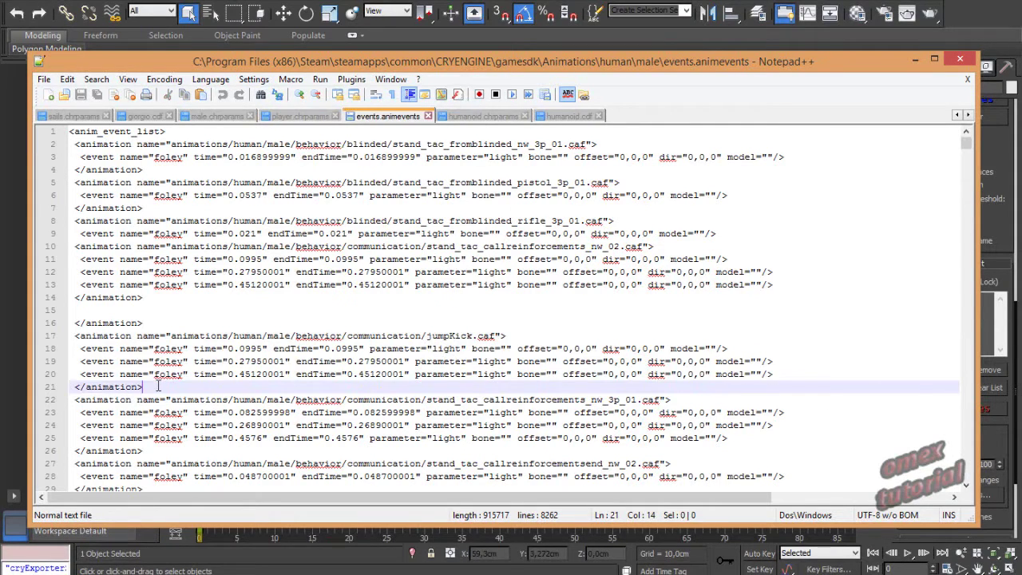
pyautogui.press('Return')
pyautogui.press('Return')
pyautogui.press('Return')
pyautogui.click(122, 411)
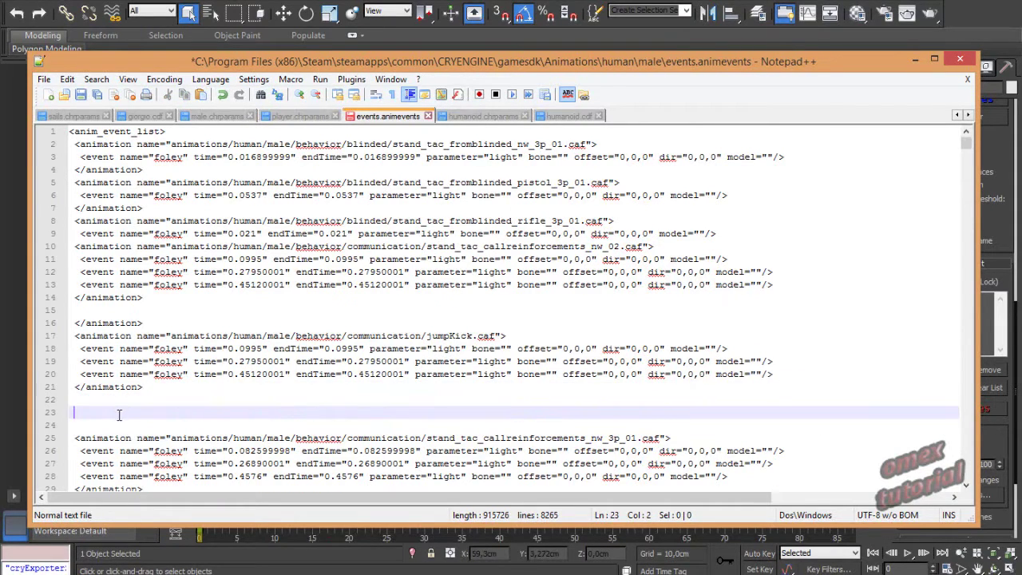
pyautogui.hotkey('ctrl', 'v')
# Step: Replace communication with MyAnimation in the duplicated block's animation path, copying the folder name from File Explorer
pyautogui.scroll(-3, 112, 399)
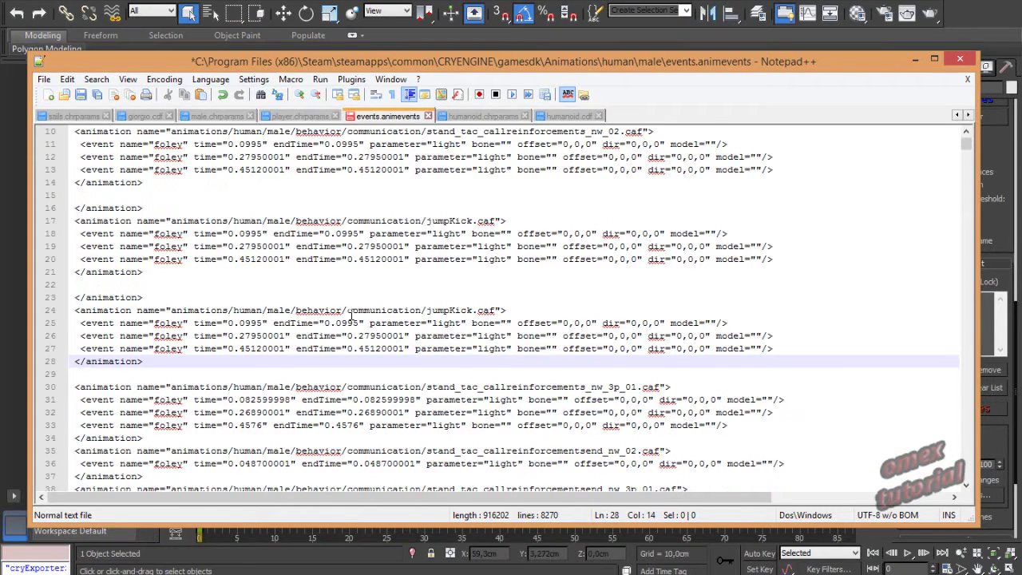
pyautogui.moveTo(350, 311); pyautogui.dragTo(408, 313)
pyautogui.moveTo(347, 310); pyautogui.dragTo(422, 310)
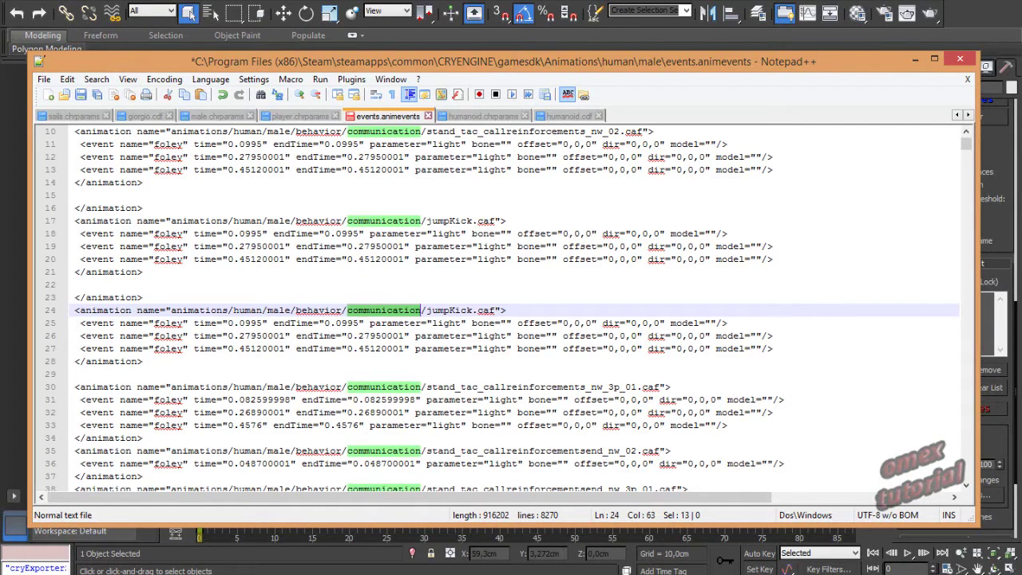
pyautogui.click(167, 573)
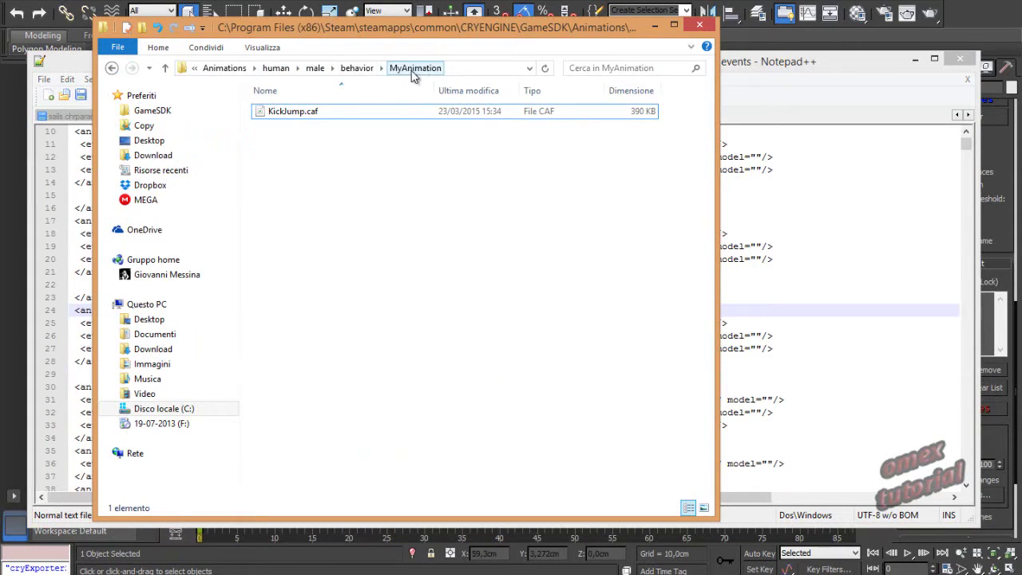
pyautogui.click(369, 70)
pyautogui.click(307, 187)
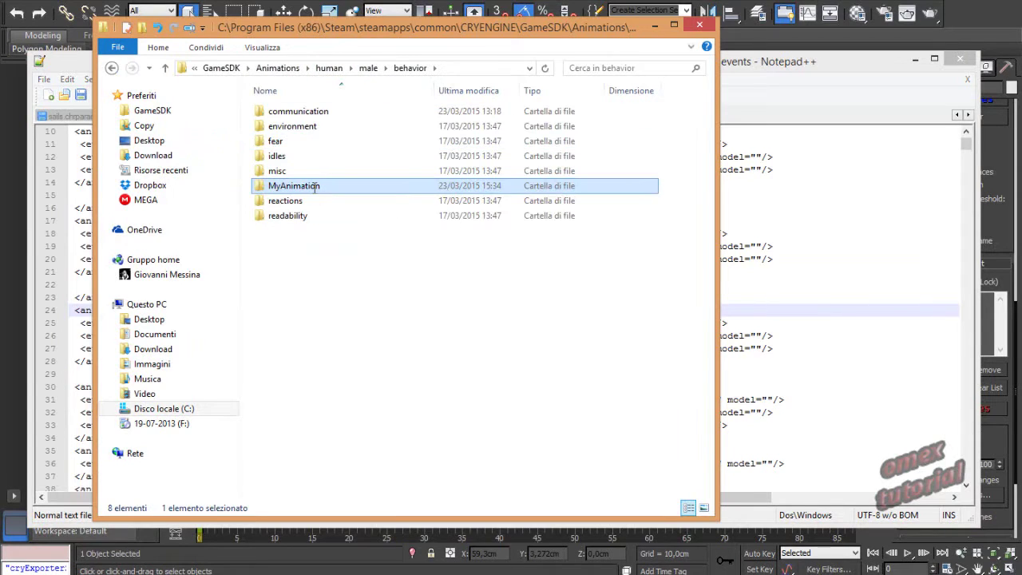
pyautogui.rightClick(297, 189)
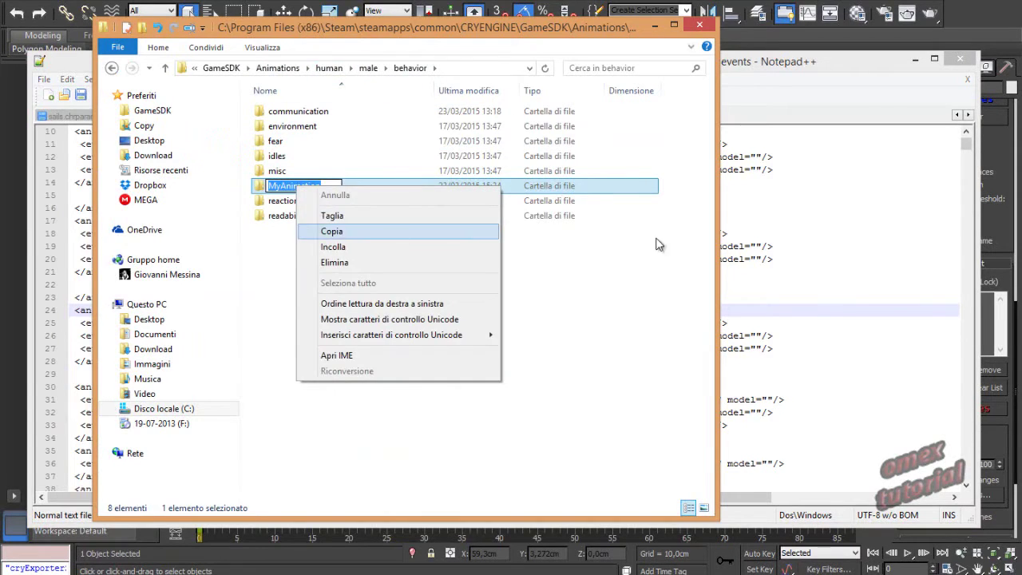
pyautogui.click(334, 231)
pyautogui.hotkey('alt', 'Tab')
pyautogui.rightClick(405, 311)
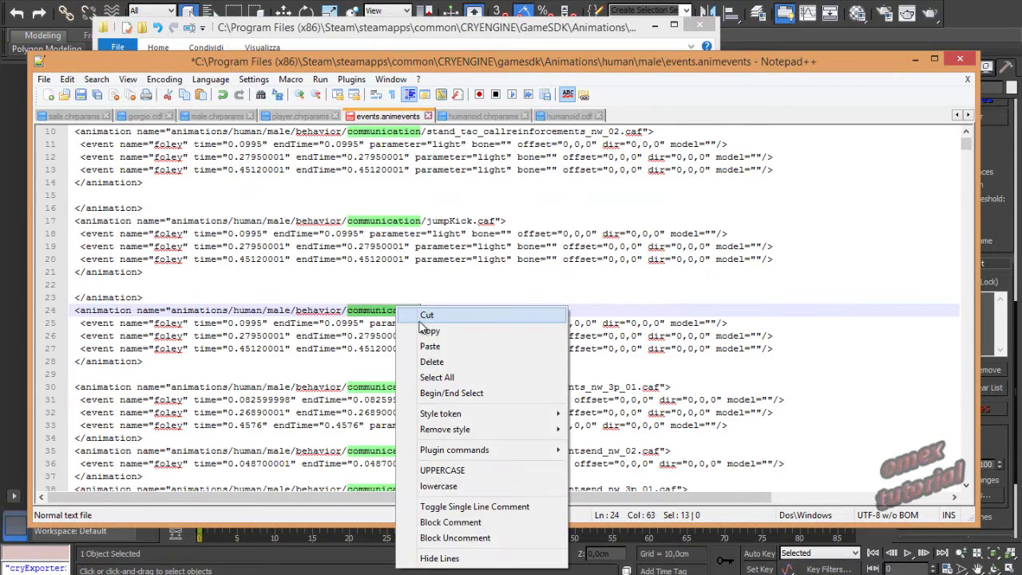
pyautogui.rightClick(380, 314)
pyautogui.click(405, 352)
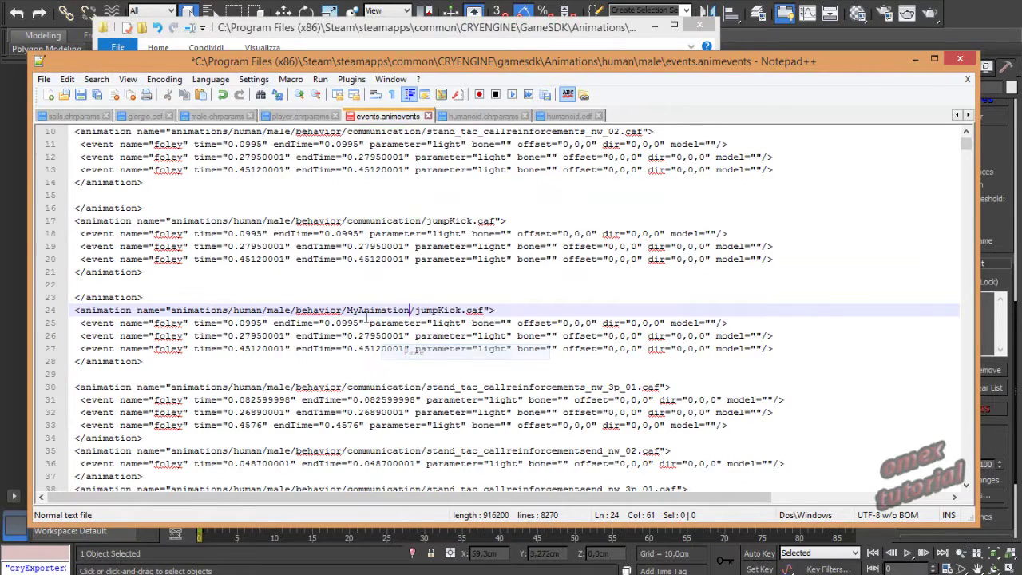
# Step: Delete jumpKick.caf and its closing characters from the duplicated MyAnimation line, and copy the KickJump.caf file name from the MyAnimation folder in File Explorer
pyautogui.moveTo(415, 311); pyautogui.dragTo(480, 310)
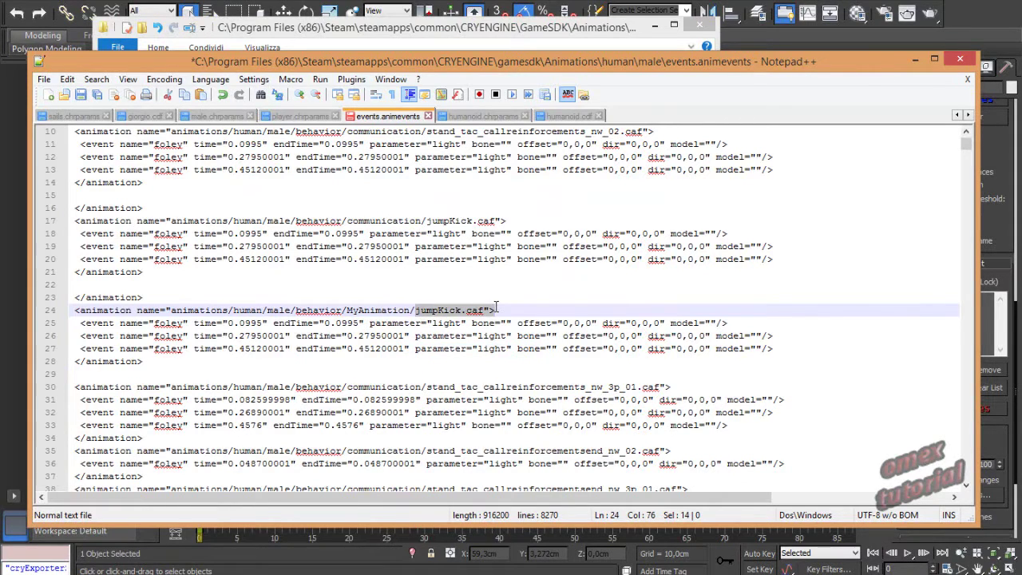
pyautogui.press('Delete')
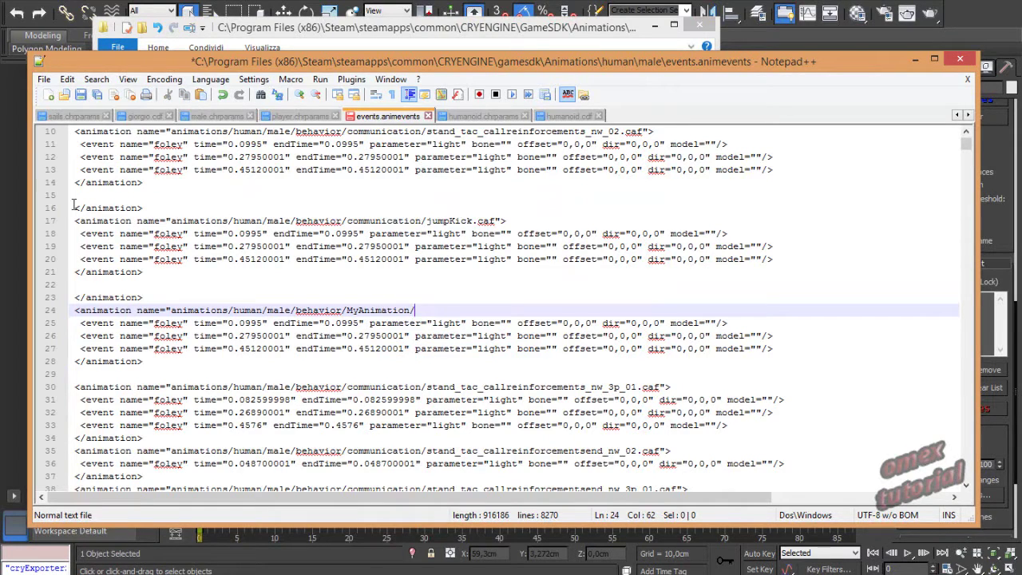
pyautogui.click(448, 31)
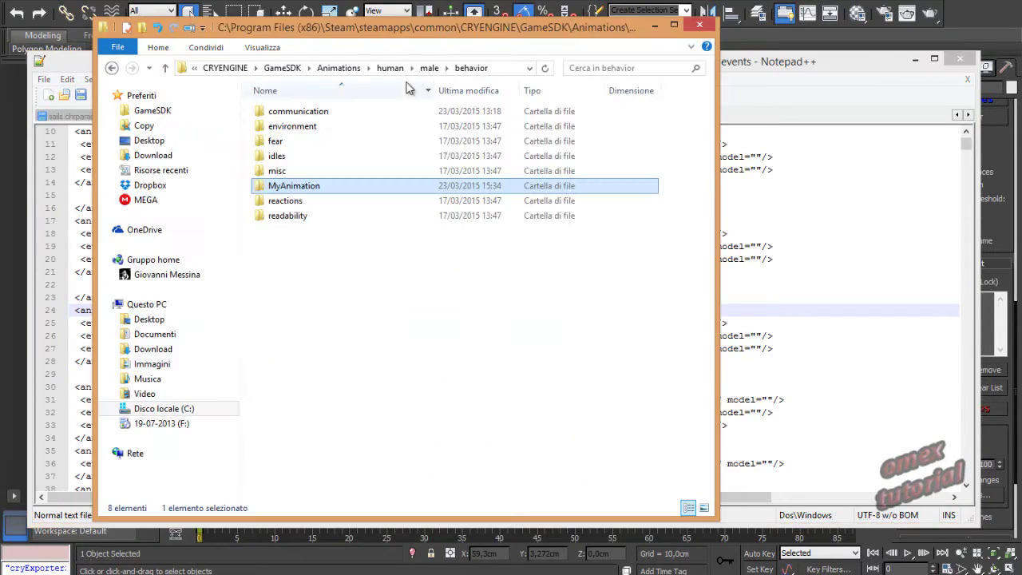
pyautogui.doubleClick(316, 186)
pyautogui.click(309, 120)
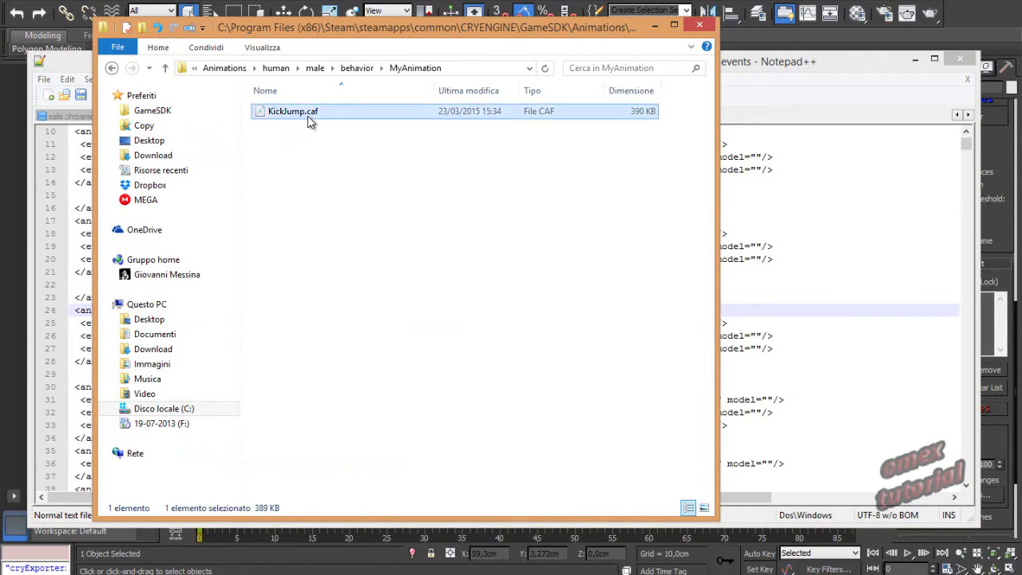
pyautogui.click(307, 113)
pyautogui.moveTo(321, 112); pyautogui.dragTo(215, 114)
pyautogui.rightClick(286, 117)
pyautogui.click(322, 161)
# Step: Return to Notepad++, paste KickJump.caf at the end of the behavior/MyAnimation/ path in events.animevents, and save all open files
pyautogui.click(492, 308)
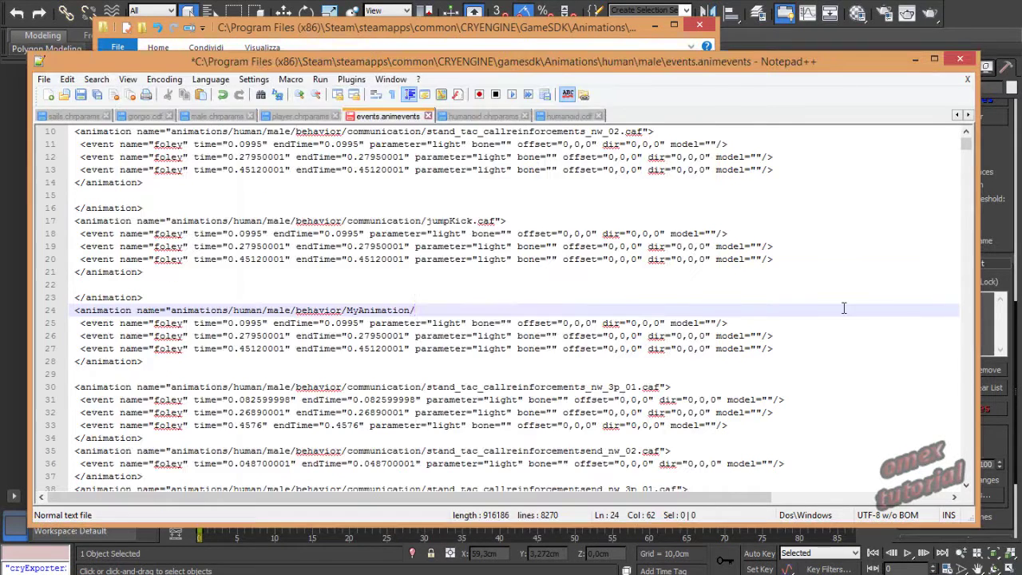
pyautogui.rightClick(428, 310)
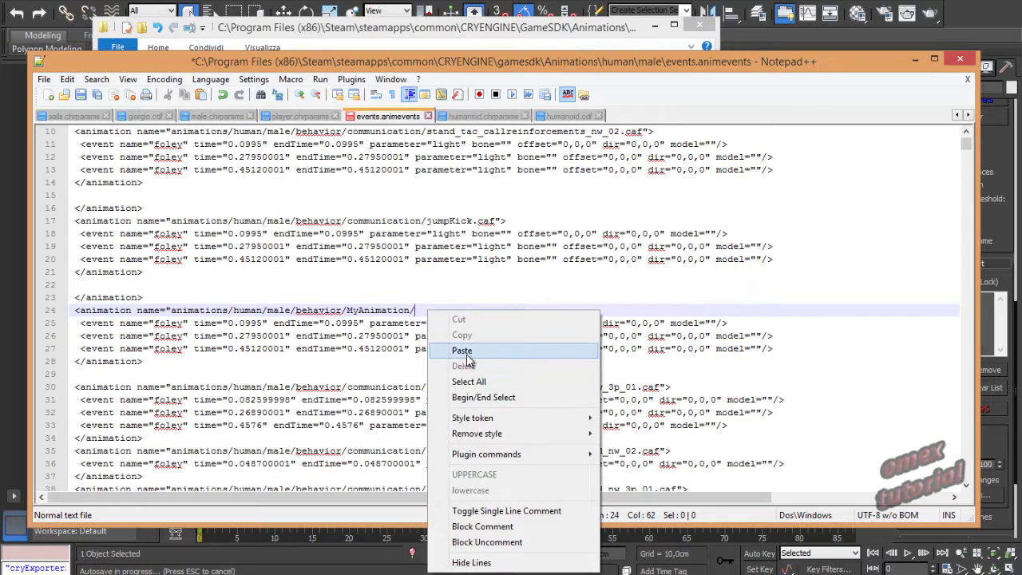
pyautogui.click(470, 346)
pyautogui.click(615, 348)
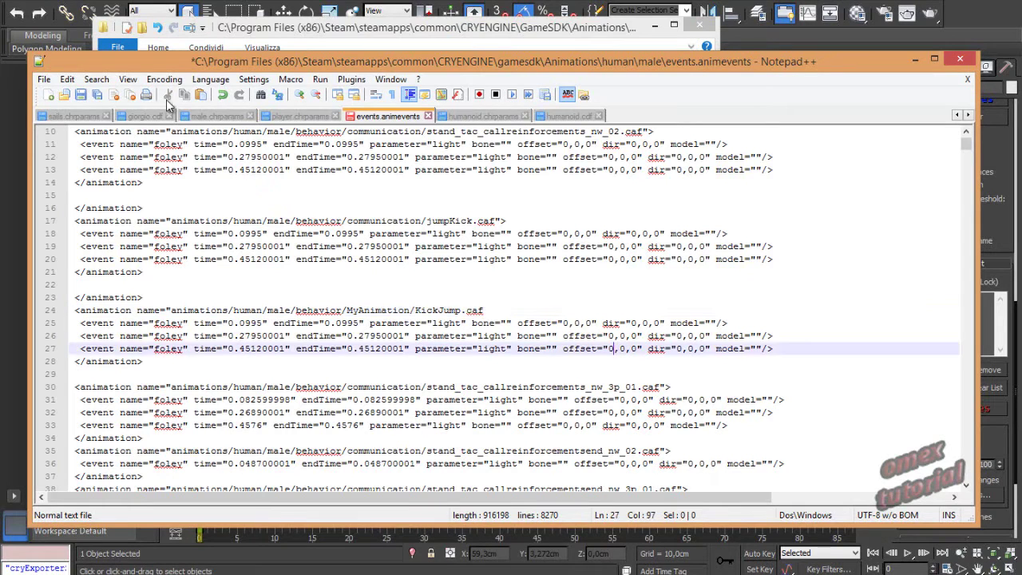
pyautogui.click(97, 96)
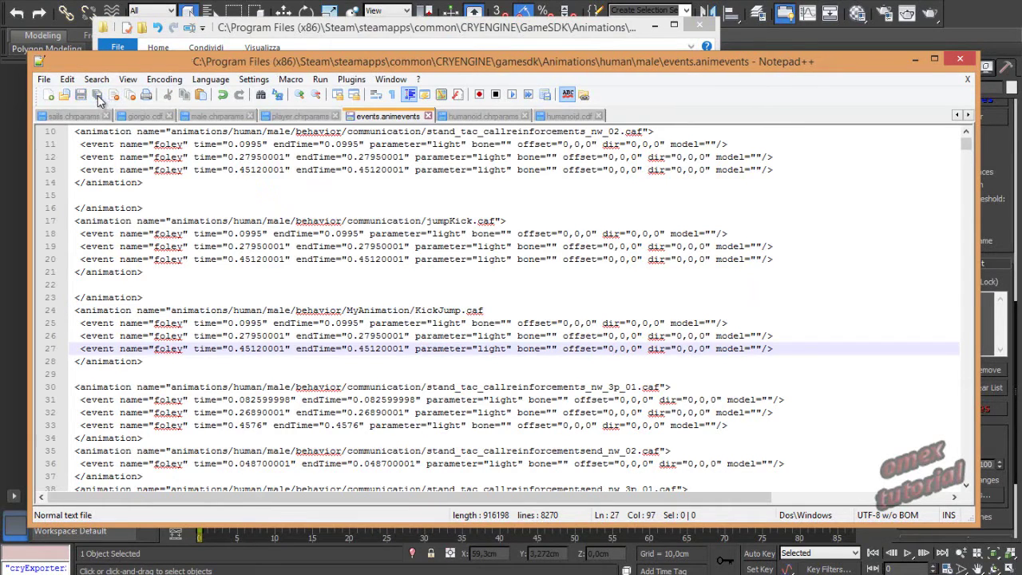
# Step: Minimize Notepad++ and File Explorer, launch CRYENGINE Sandbox from the desktop, and dismiss the level errors and welcome dialogs
pyautogui.click(915, 59)
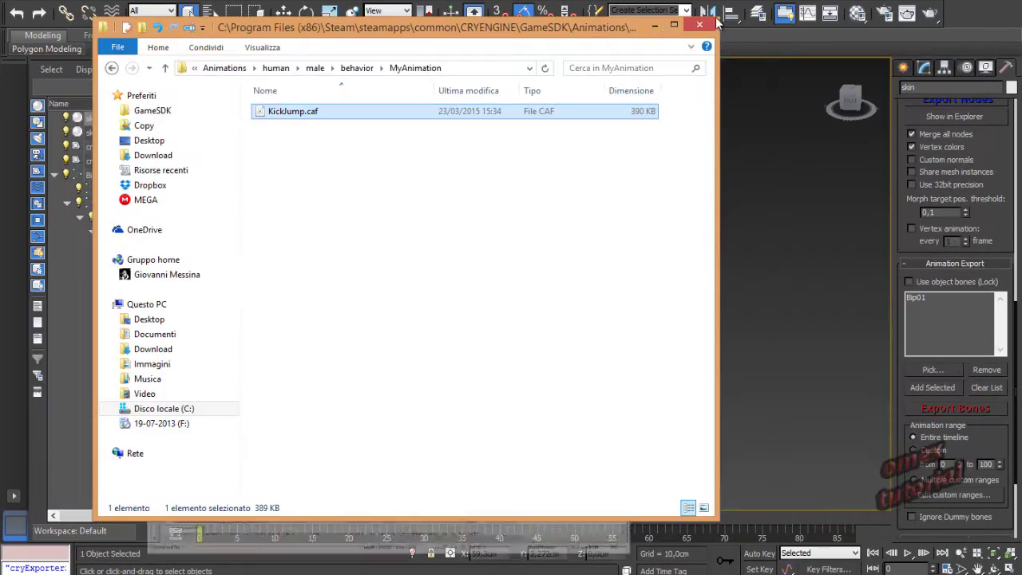
pyautogui.click(655, 24)
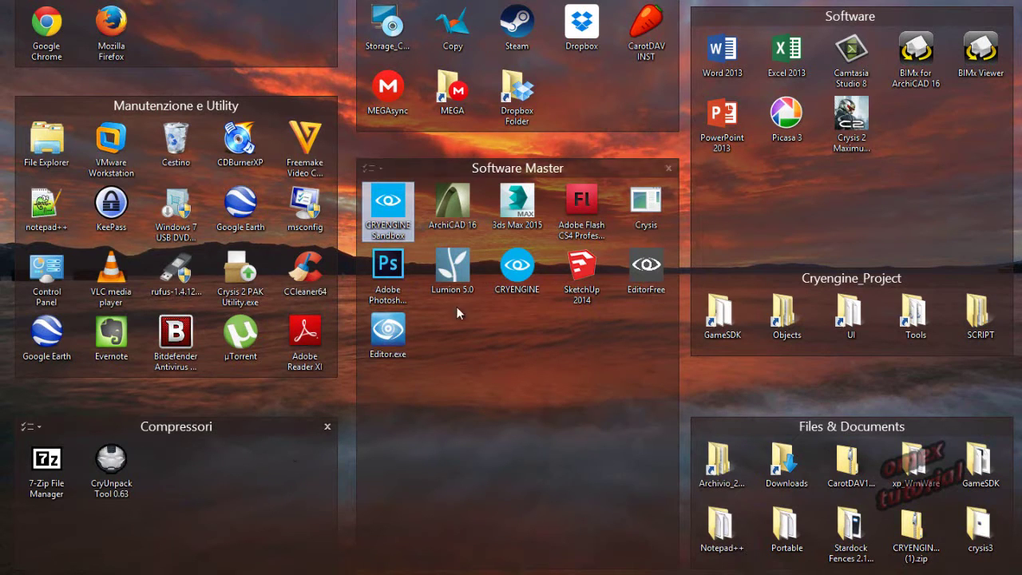
pyautogui.doubleClick(392, 202)
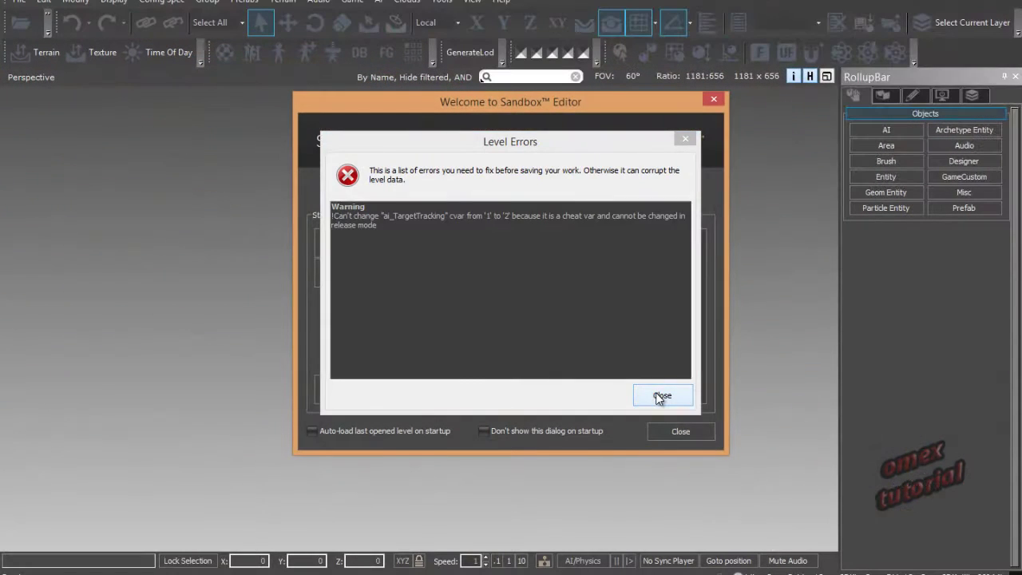
pyautogui.click(647, 397)
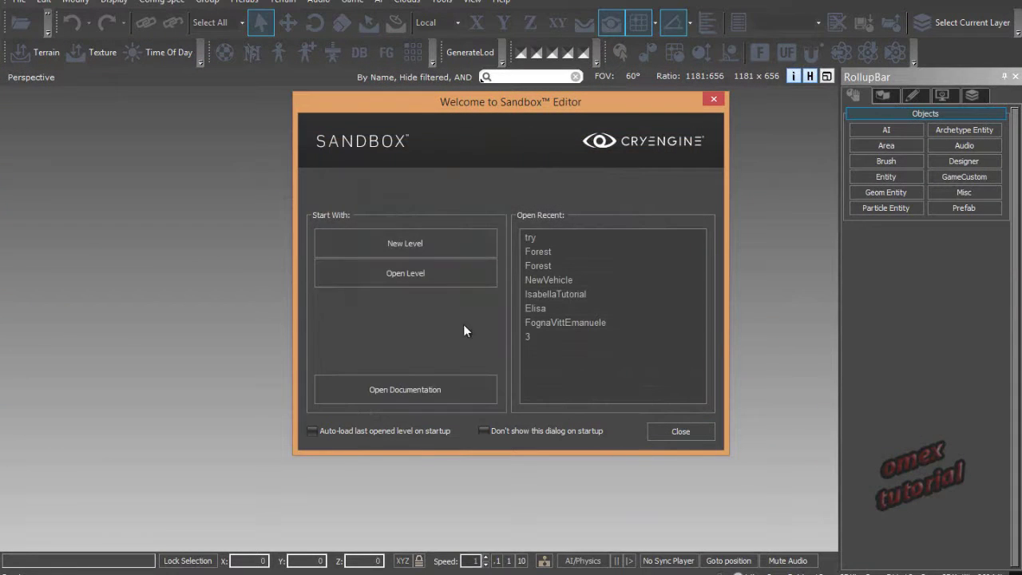
pyautogui.click(713, 98)
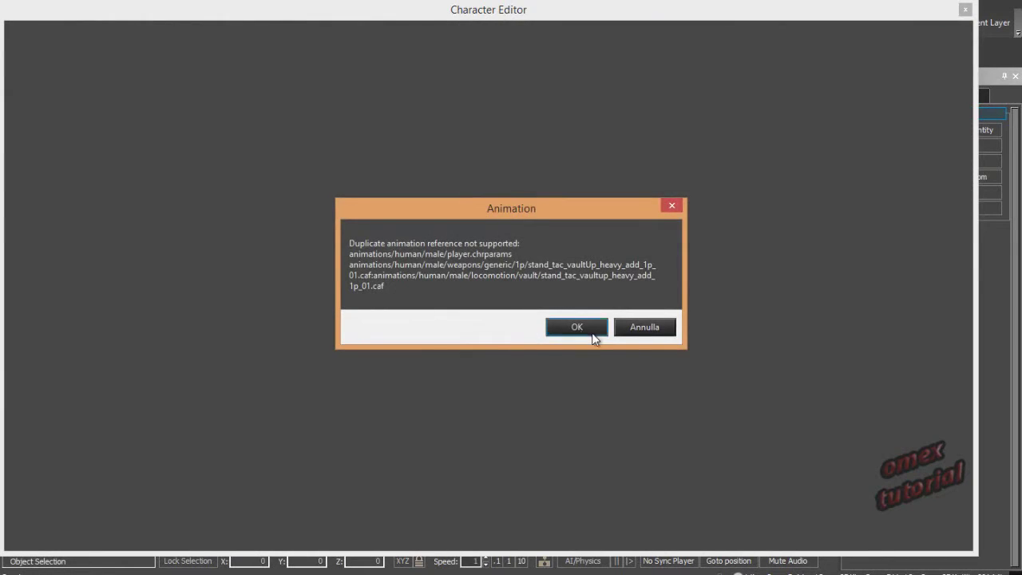
# Step: Open the Character Editor, dismissing the duplicate animation reference warnings and the error report
pyautogui.click(589, 325)
pyautogui.click(578, 326)
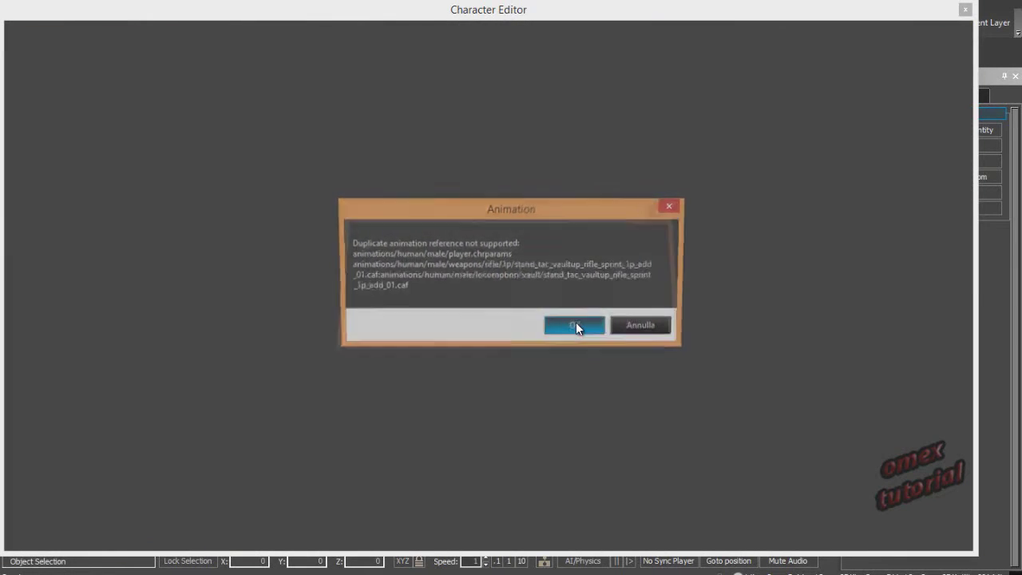
pyautogui.click(576, 325)
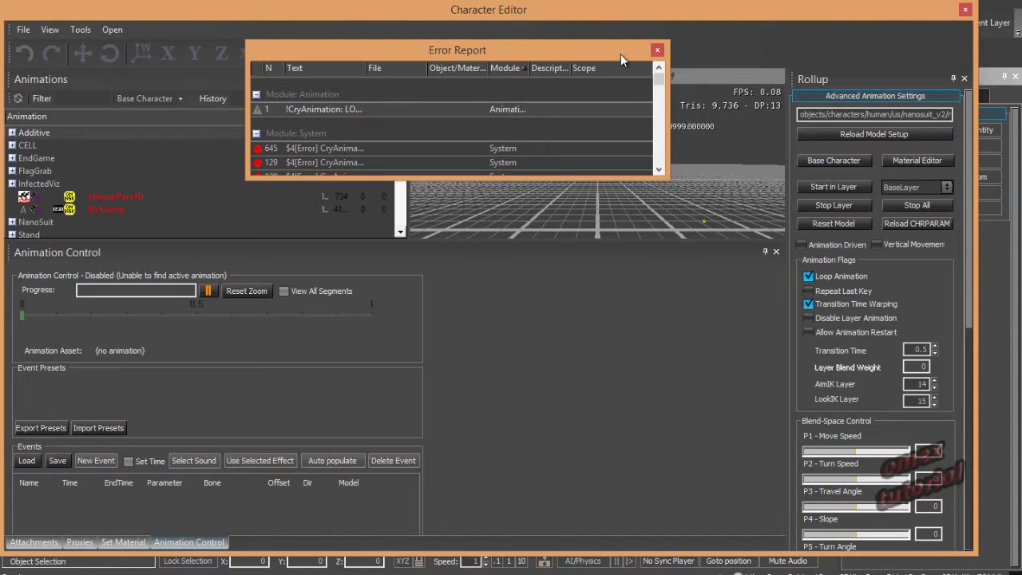
pyautogui.click(657, 50)
# Step: Open the humanoid.cdf character from the characters/Isabella folder and close the error report
pyautogui.click(23, 30)
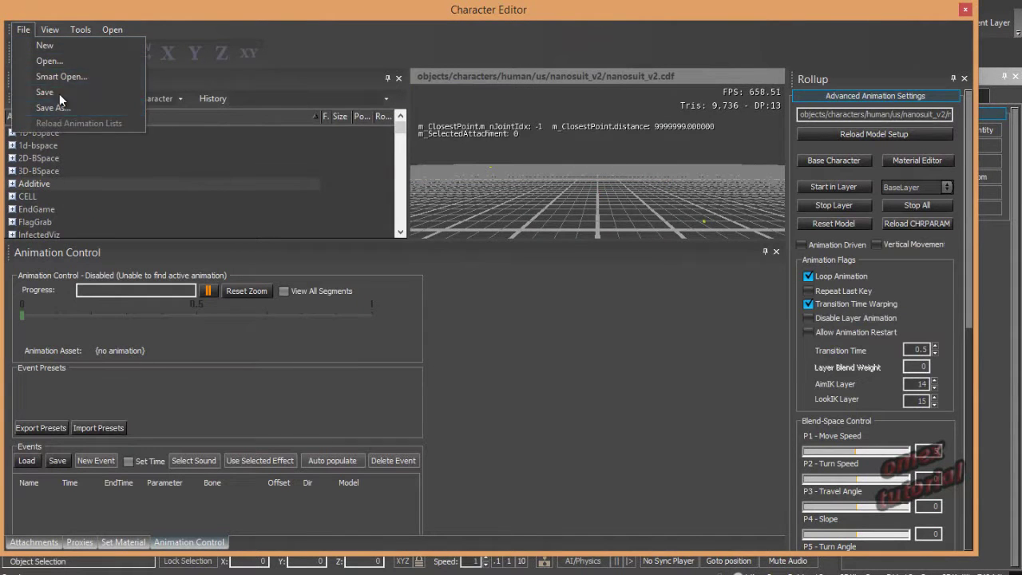
pyautogui.click(58, 61)
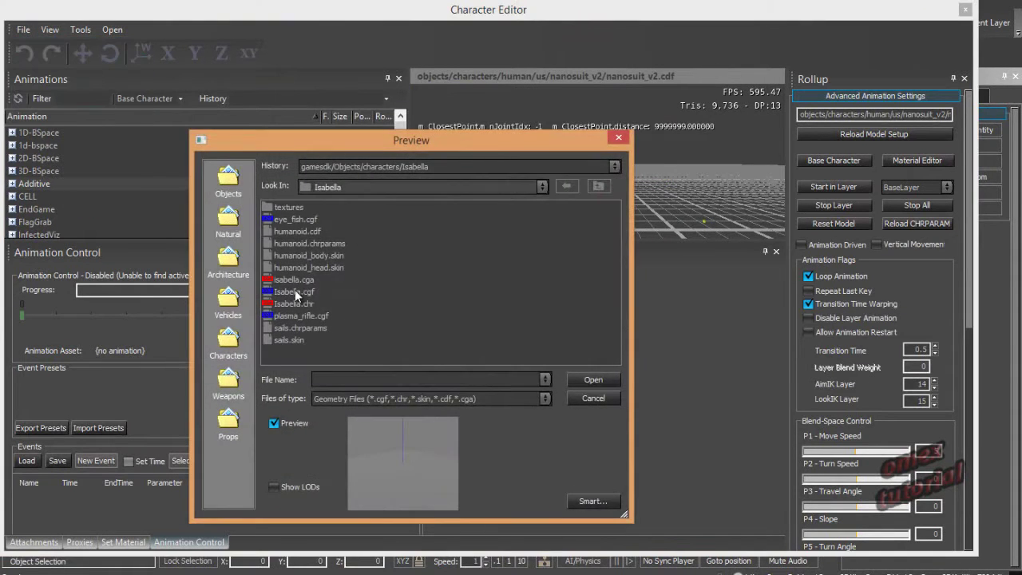
pyautogui.click(543, 186)
pyautogui.click(335, 233)
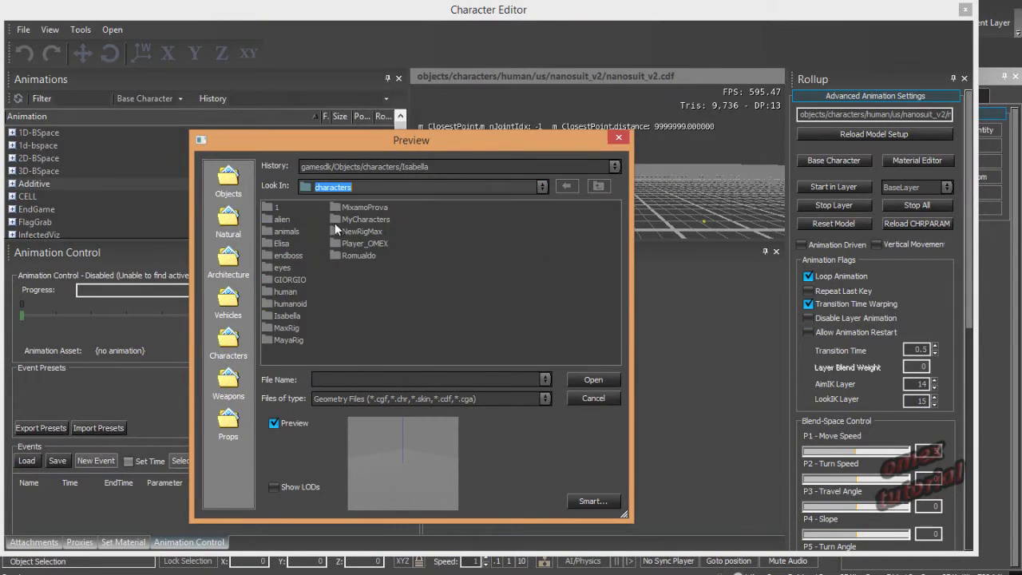
pyautogui.doubleClick(288, 316)
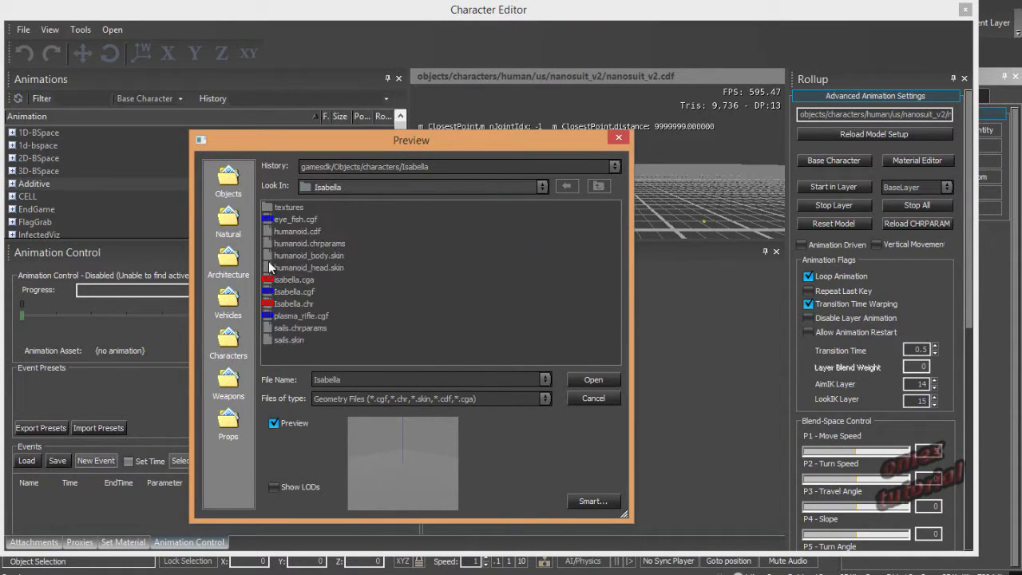
pyautogui.moveTo(348, 189); pyautogui.dragTo(279, 191)
pyautogui.doubleClick(294, 231)
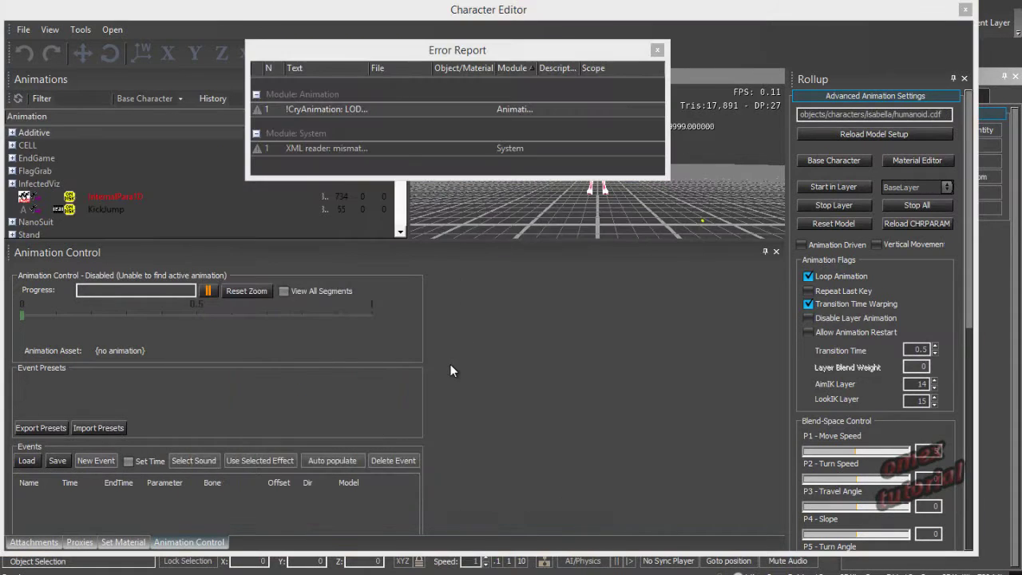
pyautogui.click(657, 50)
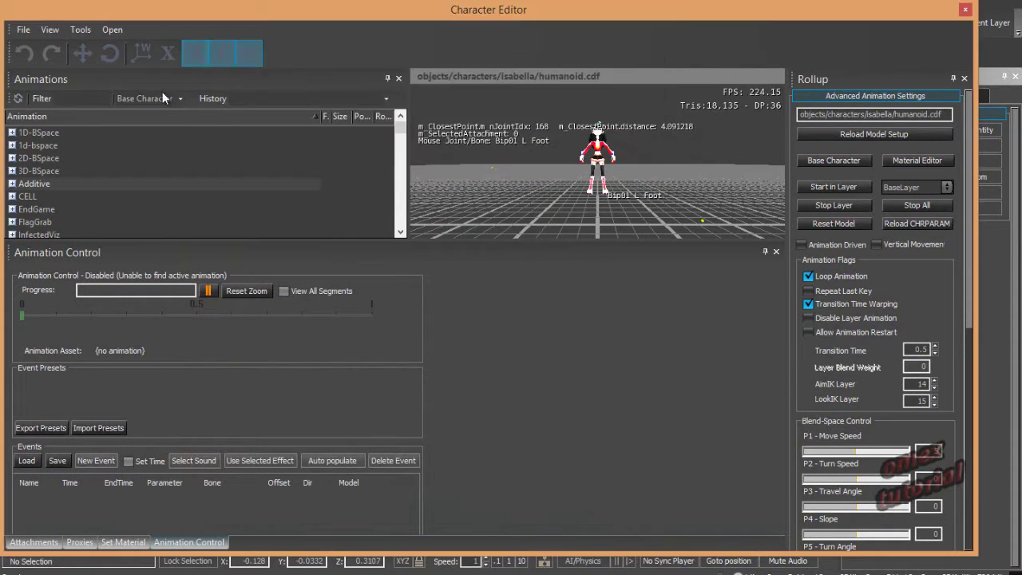
# Step: Filter the animation list by kick and play melee_killingblow_rightkick_1p_01 from the melee group
pyautogui.click(80, 96)
pyautogui.write('k')
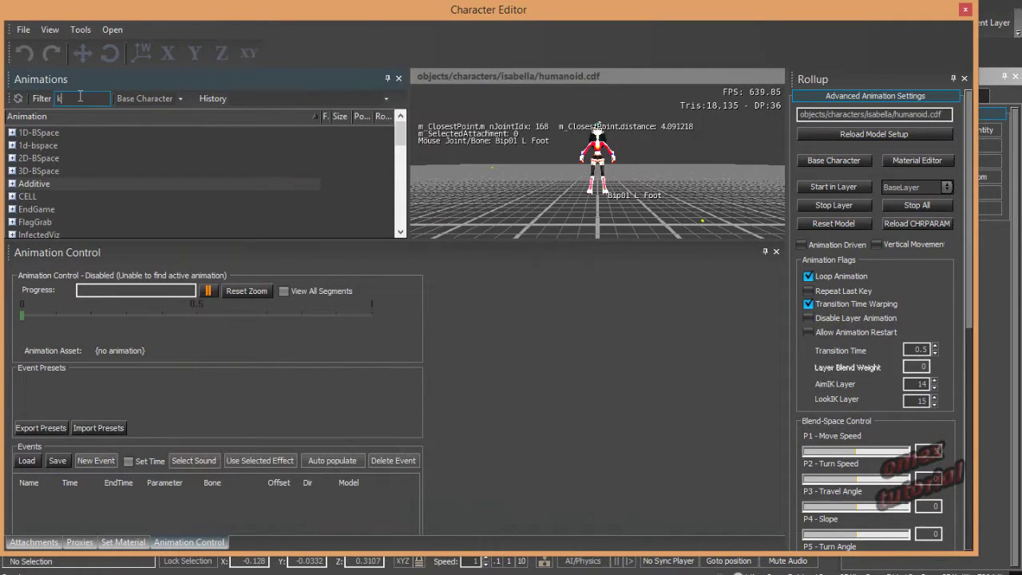
pyautogui.write('ick')
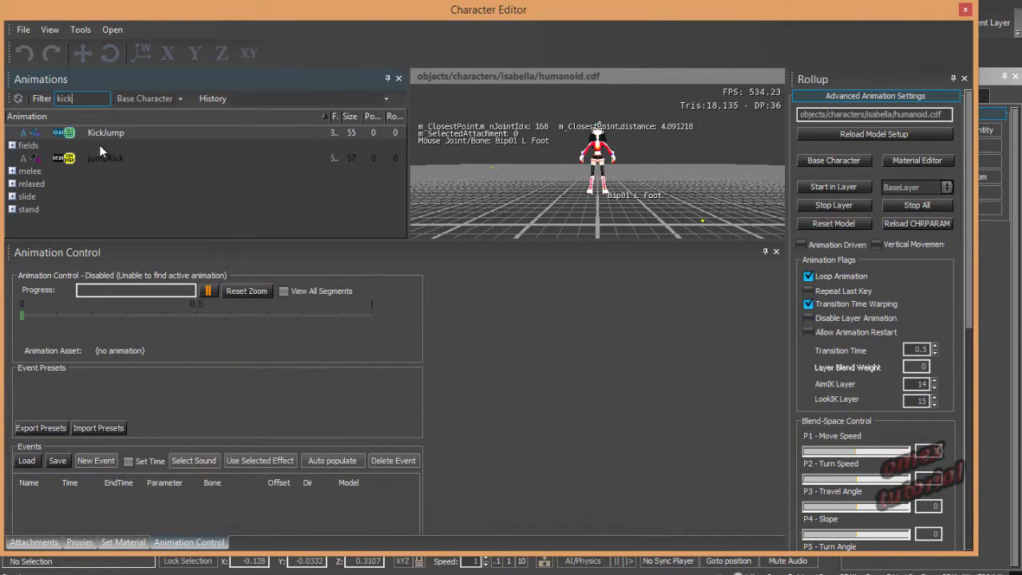
pyautogui.doubleClick(29, 173)
pyautogui.click(112, 183)
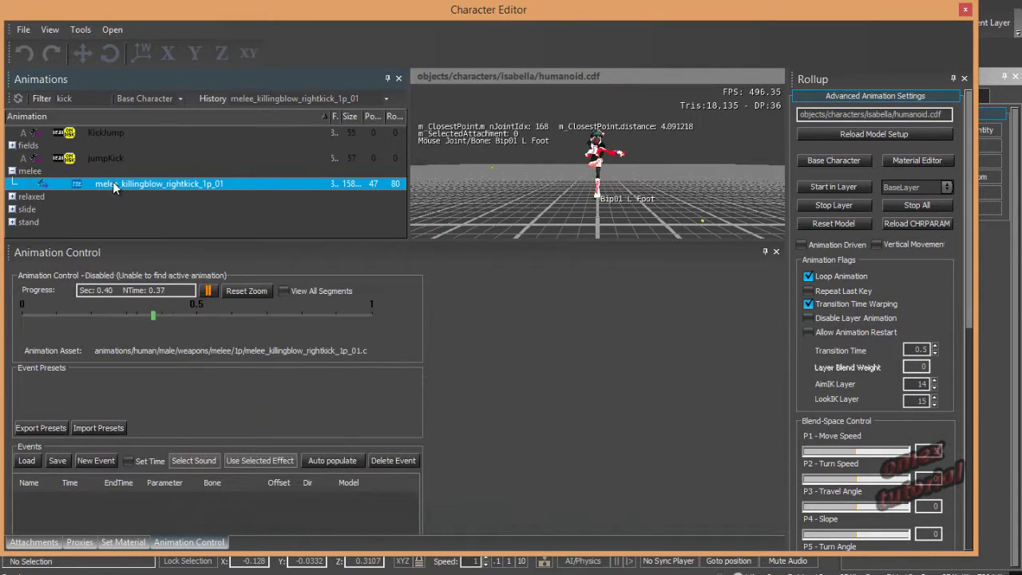
# Step: Play the KickJump animation on the character and enlarge the preview viewport to inspect the motion from another angle
pyautogui.click(106, 133)
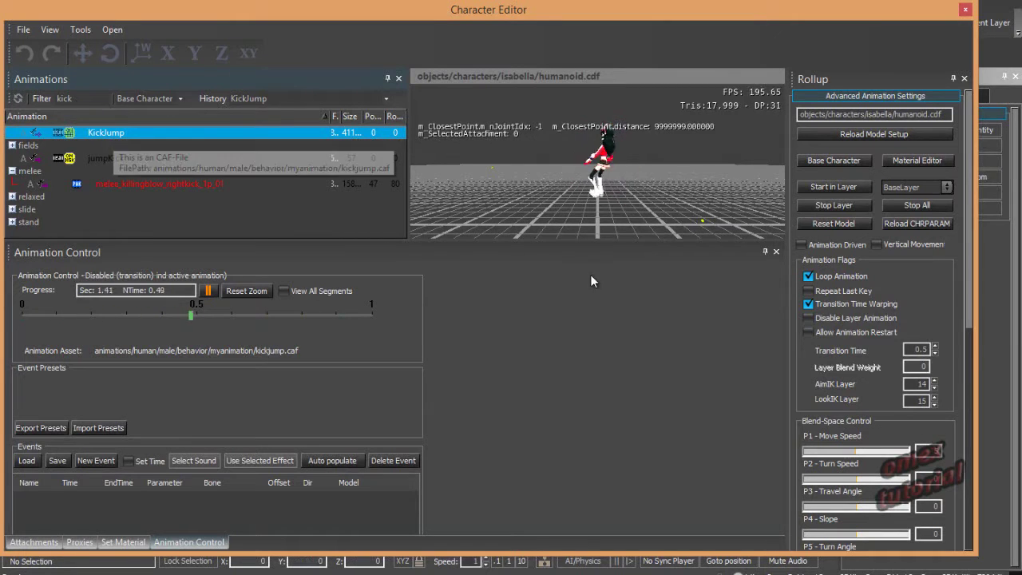
pyautogui.moveTo(564, 244); pyautogui.dragTo(564, 493)
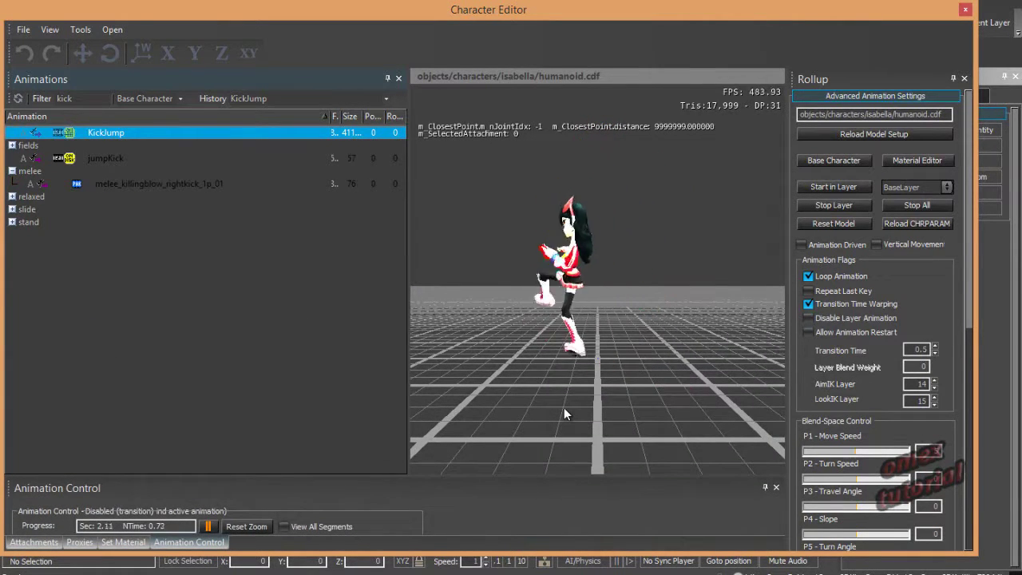
pyautogui.moveTo(569, 297); pyautogui.dragTo(622, 296, button='right')
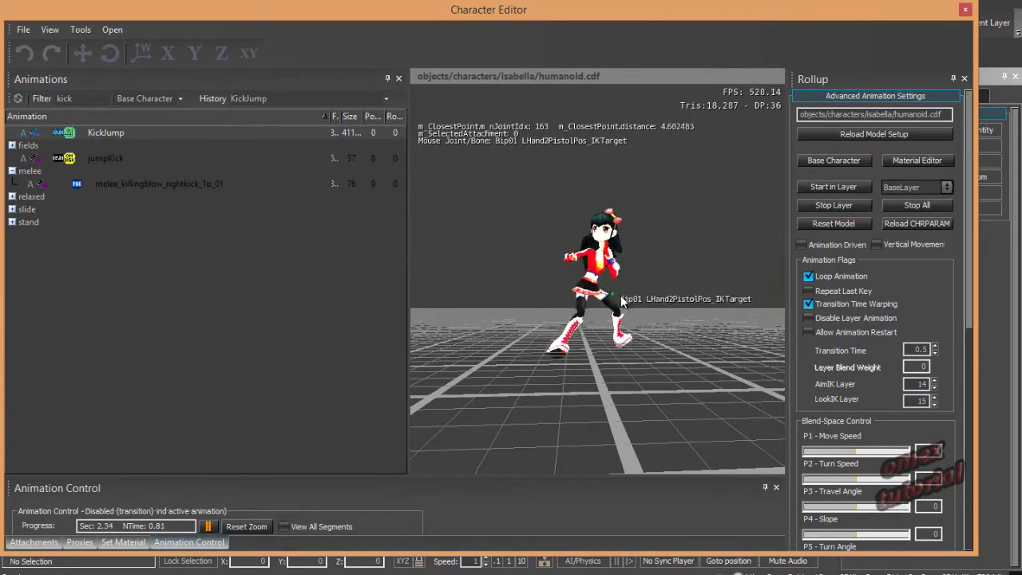
# Step: Save the humanoid.cdf character and close the Character Editor
pyautogui.click(27, 33)
pyautogui.click(40, 94)
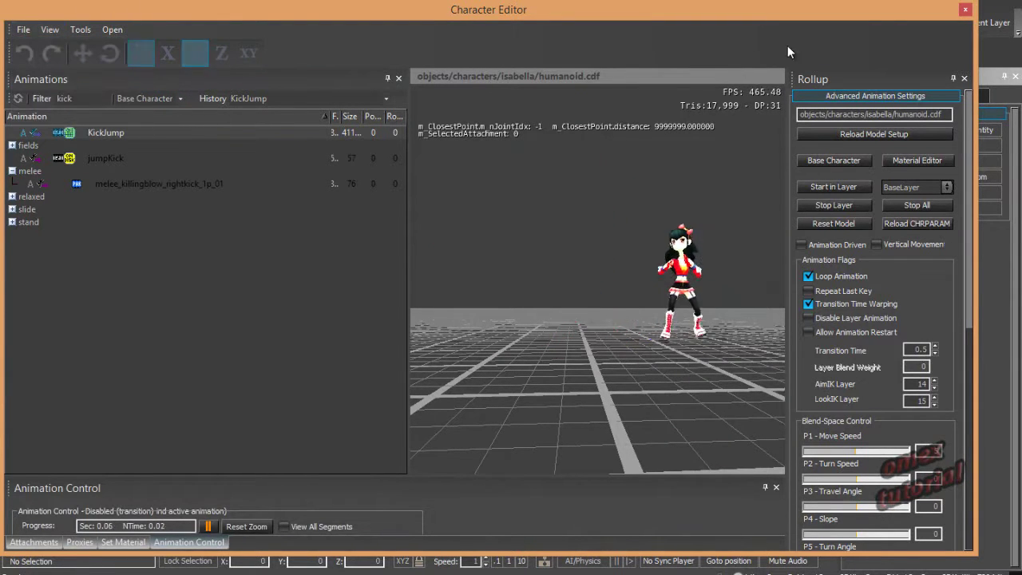
pyautogui.click(966, 9)
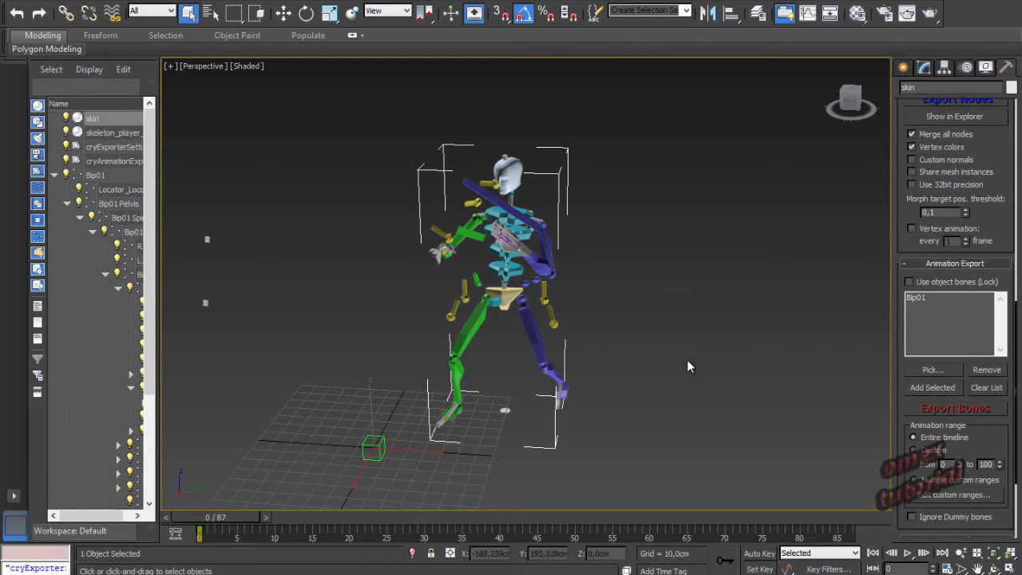
pyautogui.moveTo(669, 369); pyautogui.dragTo(659, 330, button='middle')
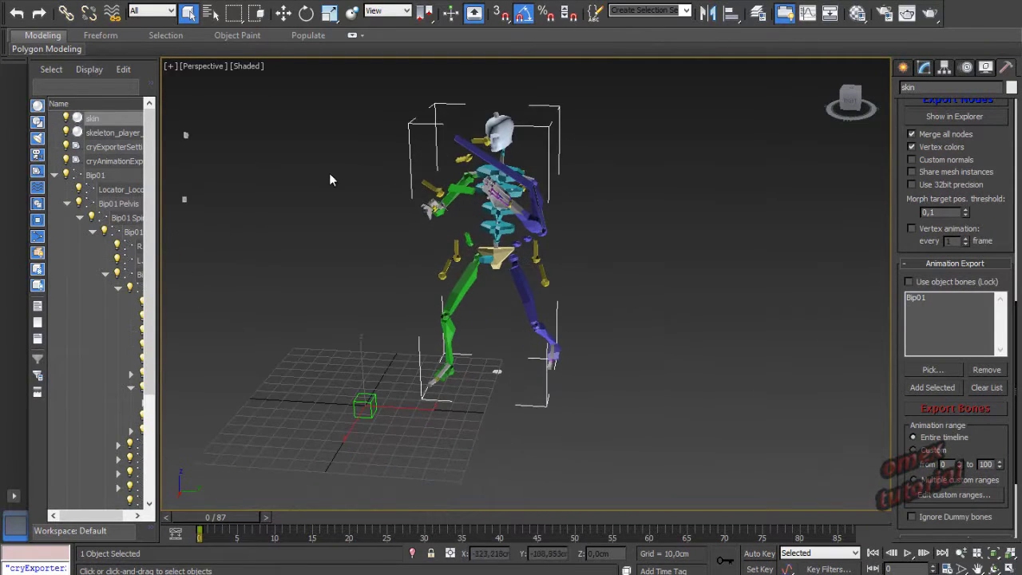
pyautogui.click(994, 568)
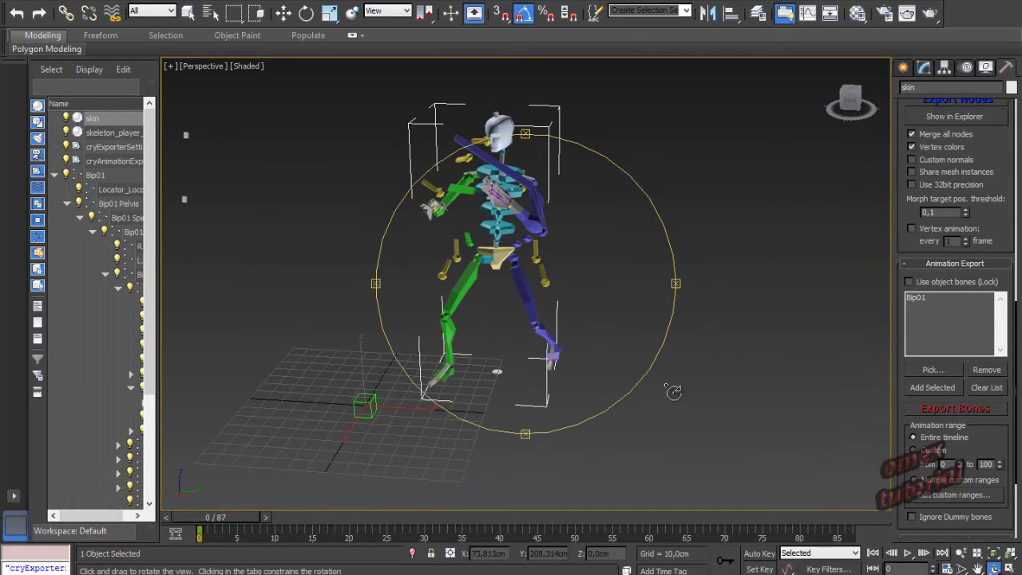
pyautogui.moveTo(525, 271); pyautogui.dragTo(475, 266)
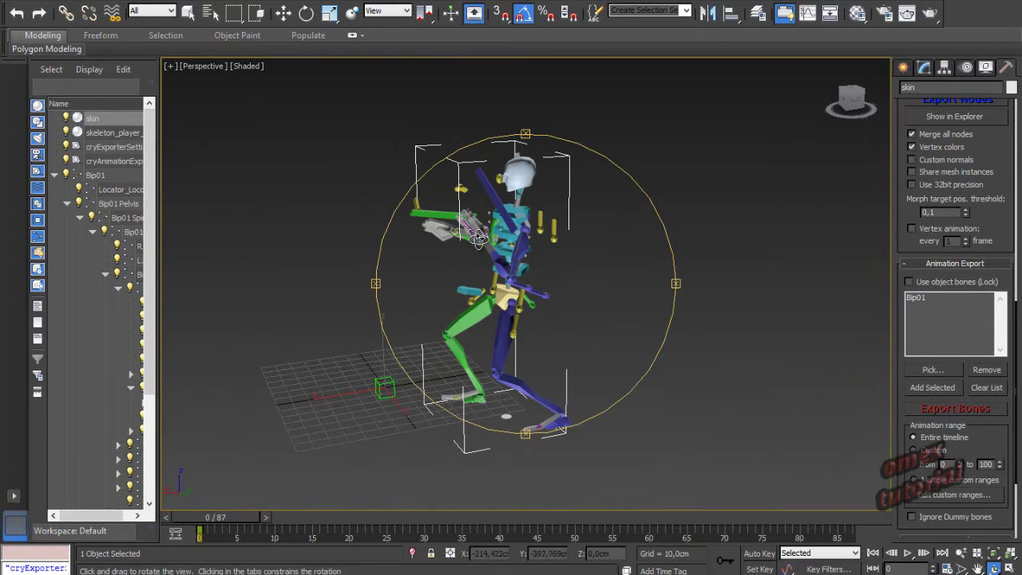
pyautogui.moveTo(498, 297); pyautogui.dragTo(469, 237)
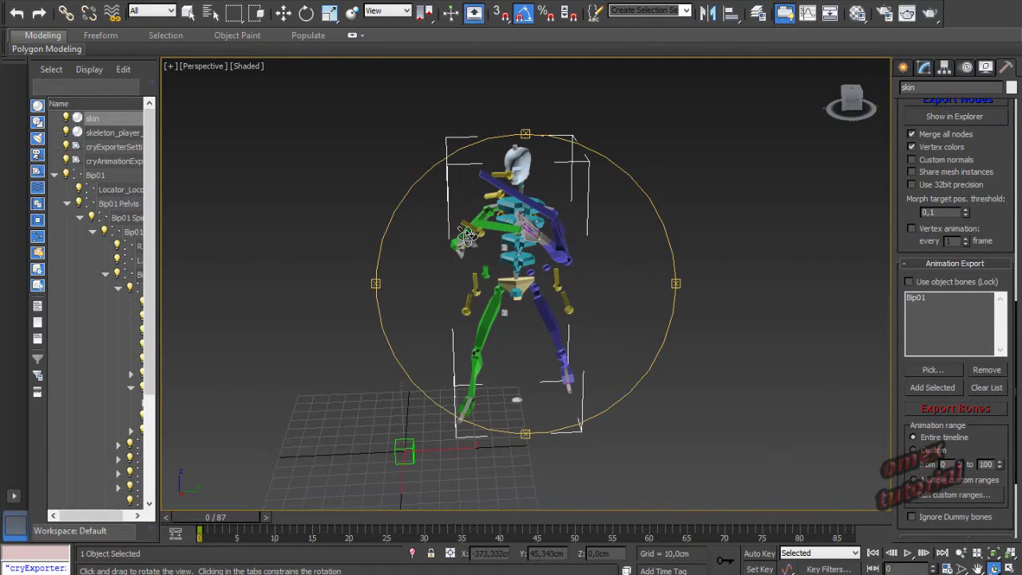
pyautogui.moveTo(555, 294); pyautogui.dragTo(506, 275)
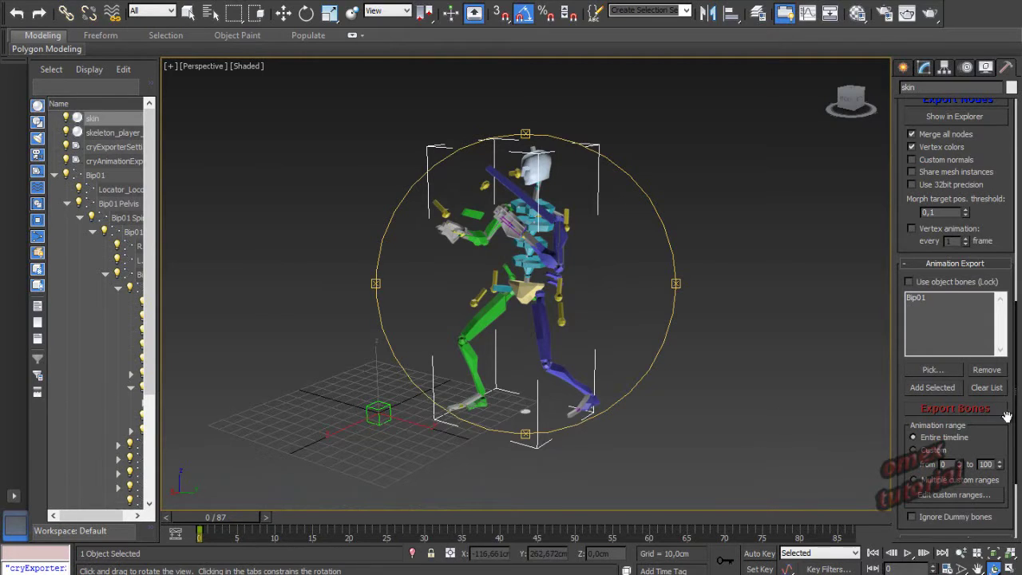
pyautogui.moveTo(650, 316); pyautogui.dragTo(618, 311)
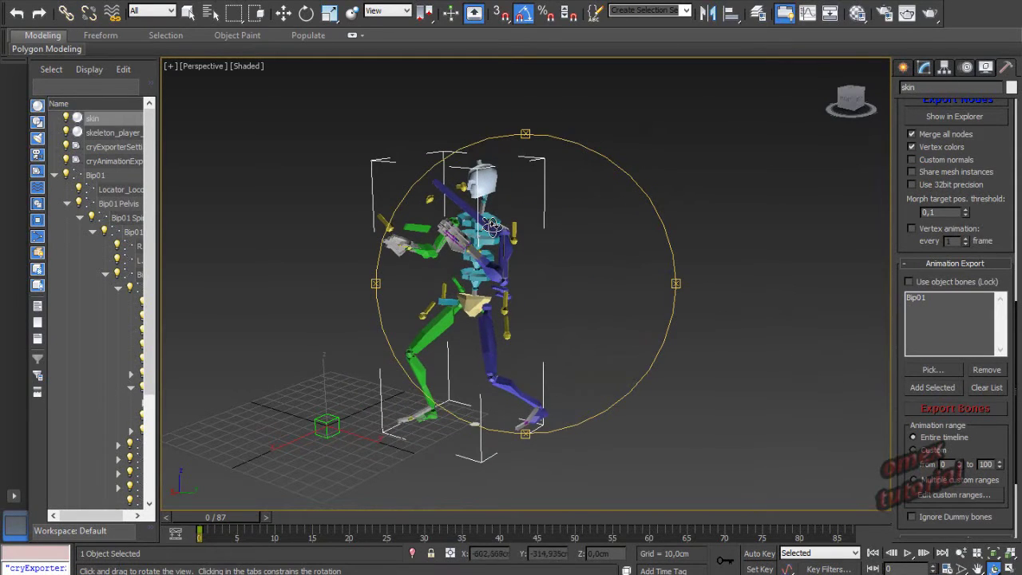
# Step: Select the biped's Spine3 bone and show its motion parameters
pyautogui.click(188, 13)
pyautogui.click(473, 231)
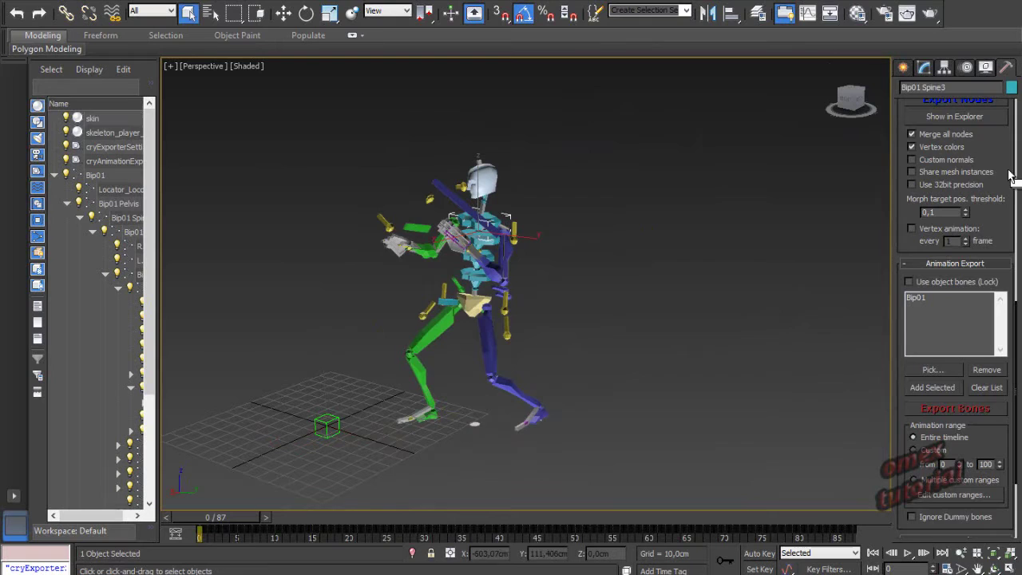
pyautogui.click(968, 69)
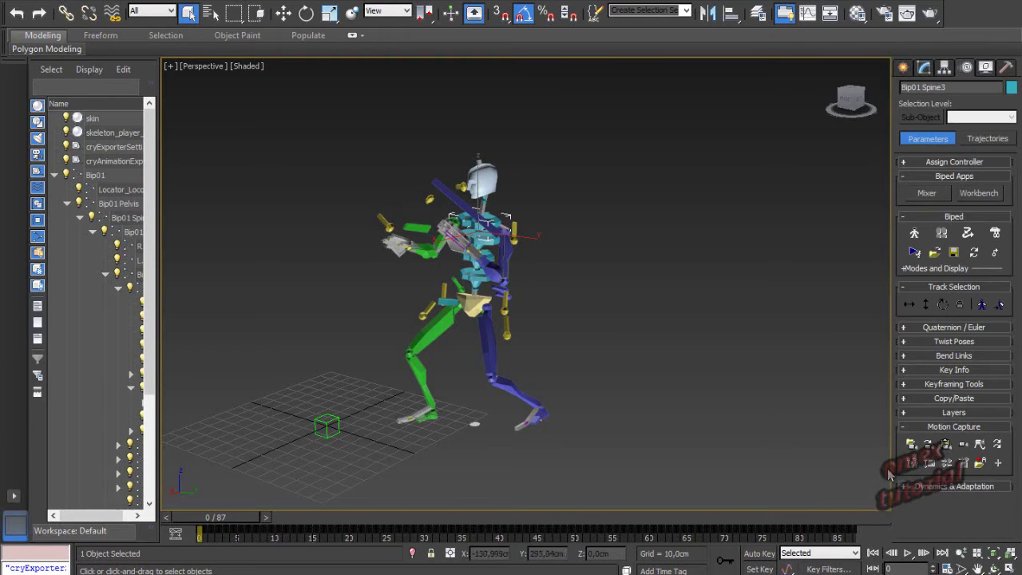
# Step: Load SpinFall.bip from the Fly_Fall folder as motion capture with No Key Reduction and scrub through the motion
pyautogui.click(911, 444)
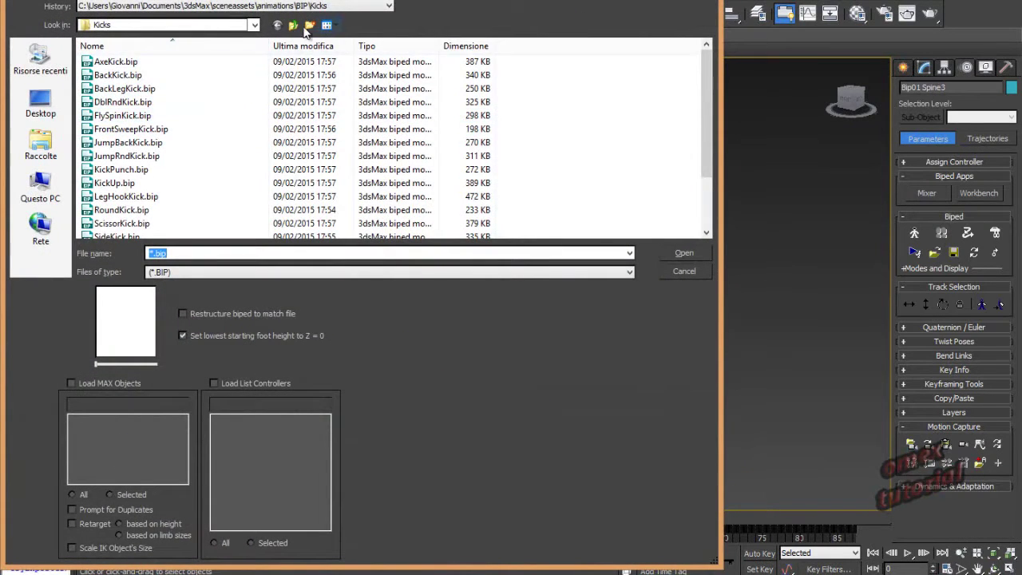
pyautogui.click(301, 26)
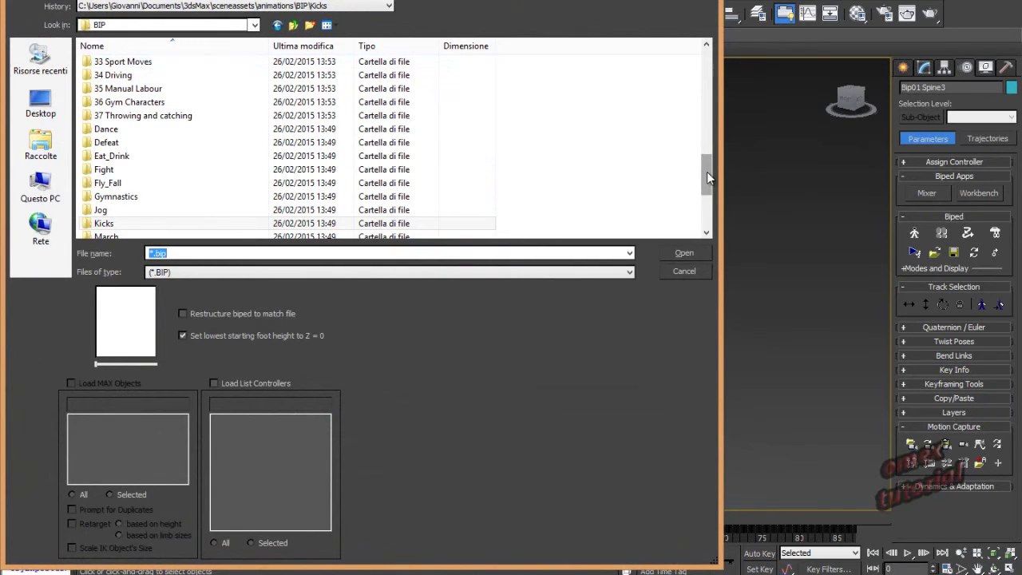
pyautogui.moveTo(707, 171)
pyautogui.mouseDown()
pyautogui.moveTo(707, 210)
pyautogui.moveTo(706, 183)
pyautogui.mouseUp()
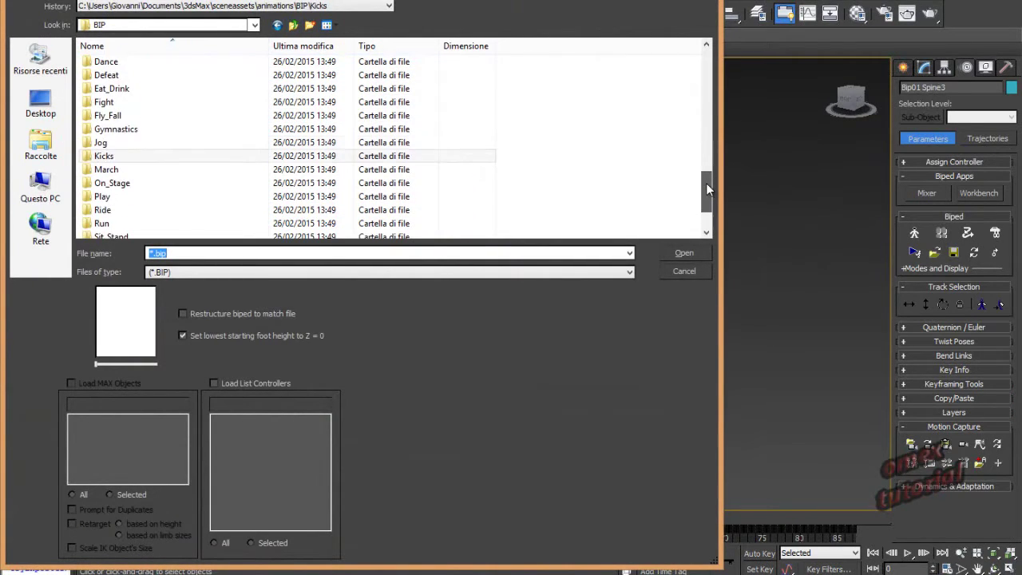
pyautogui.doubleClick(133, 120)
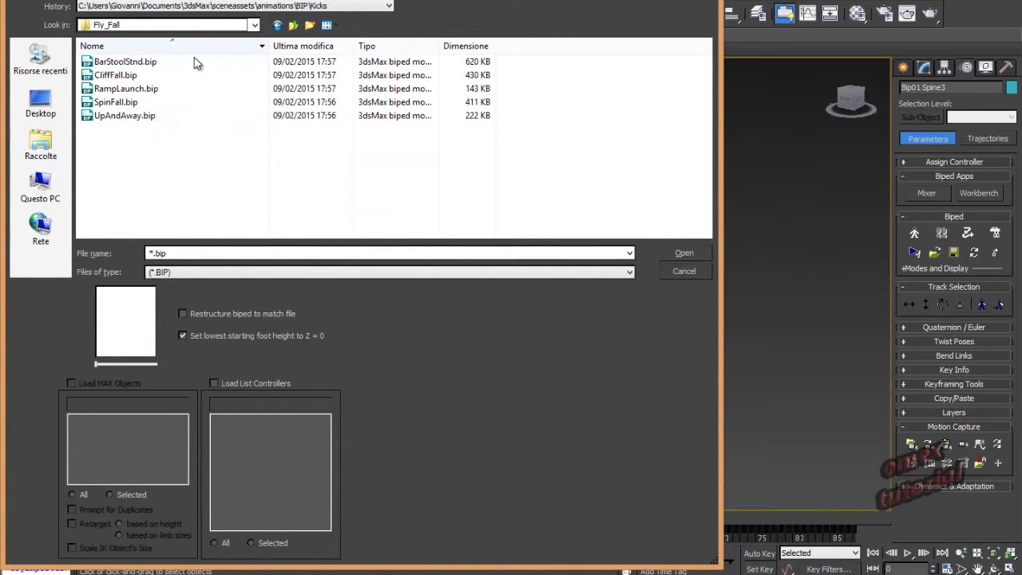
pyautogui.doubleClick(144, 102)
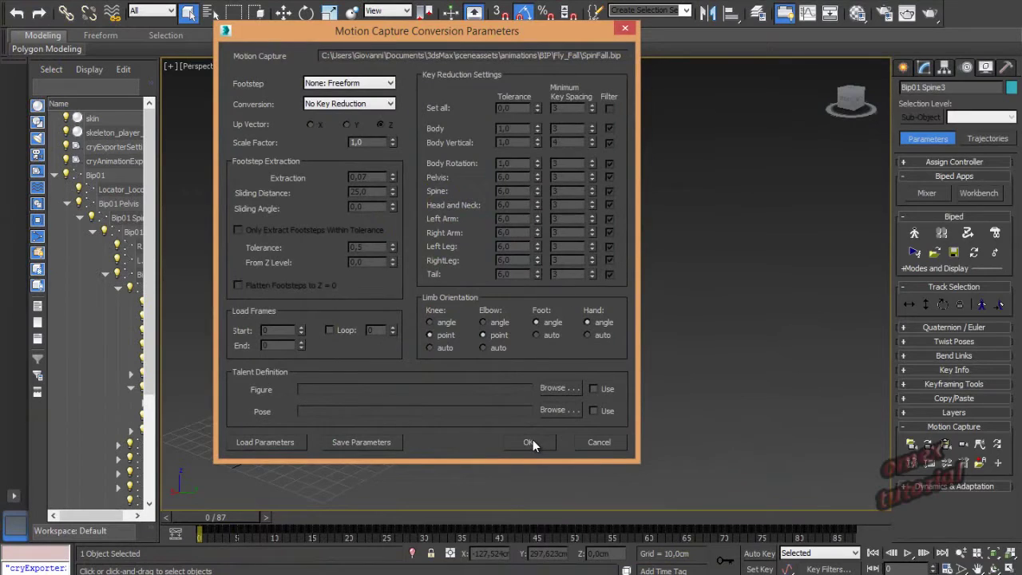
pyautogui.click(531, 441)
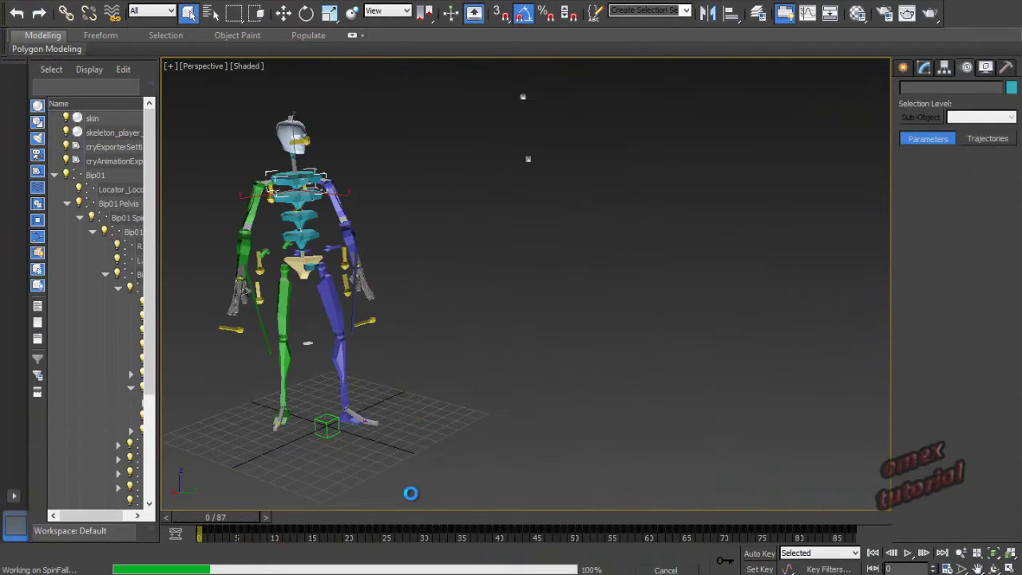
pyautogui.moveTo(227, 518); pyautogui.dragTo(181, 514)
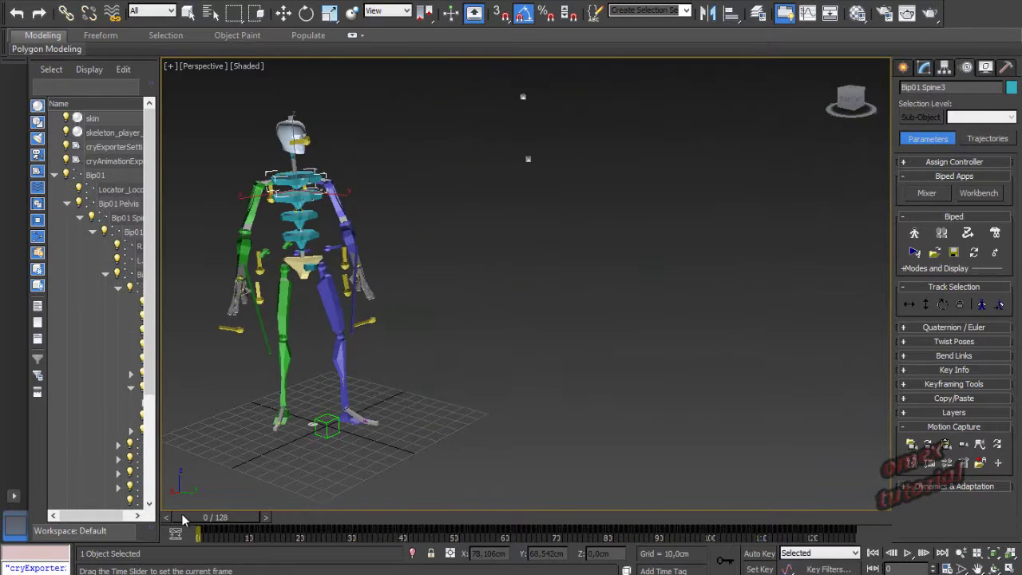
pyautogui.moveTo(422, 199); pyautogui.dragTo(452, 202, button='middle')
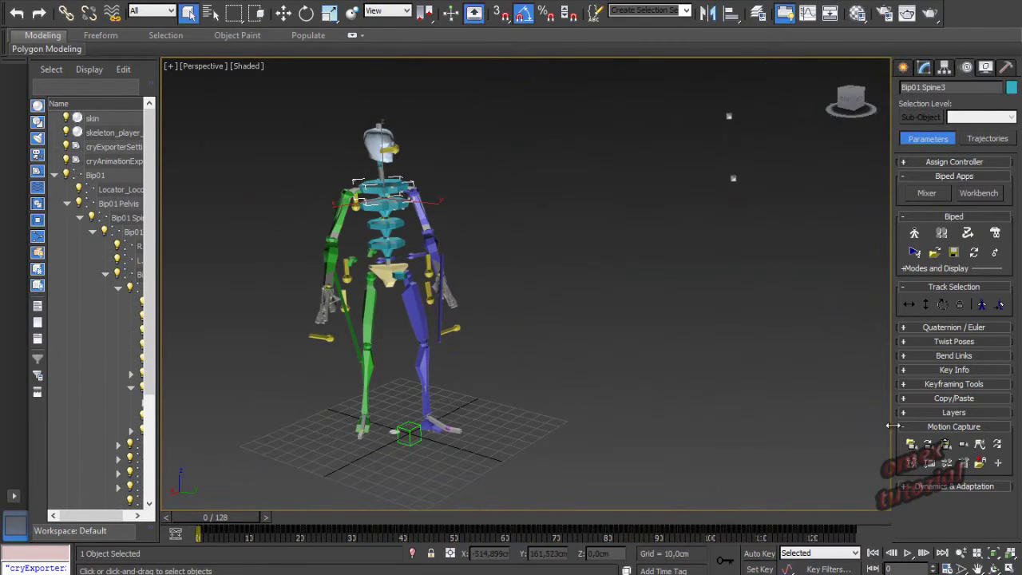
# Step: Load NTSC_muscle_oiling_up.bip from the 36 Gym Characters folder onto the biped and review the motion along the timeline
pyautogui.click(914, 447)
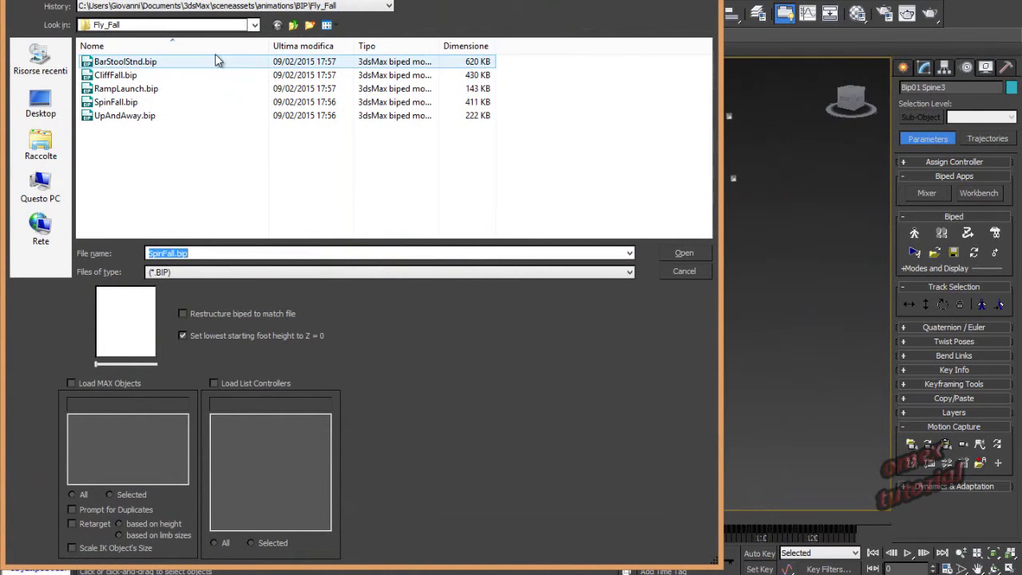
pyautogui.click(293, 25)
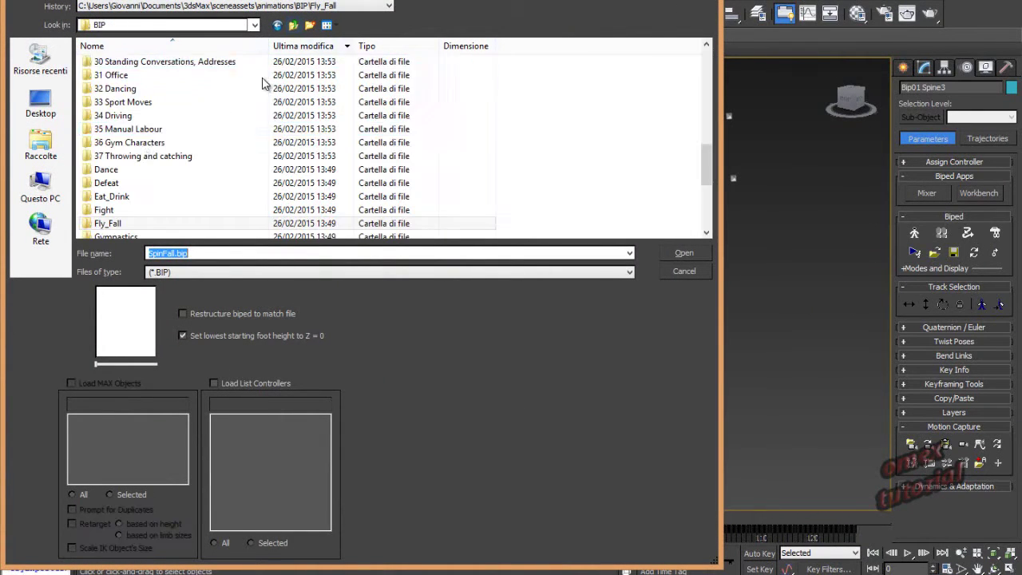
pyautogui.doubleClick(144, 142)
pyautogui.click(170, 130)
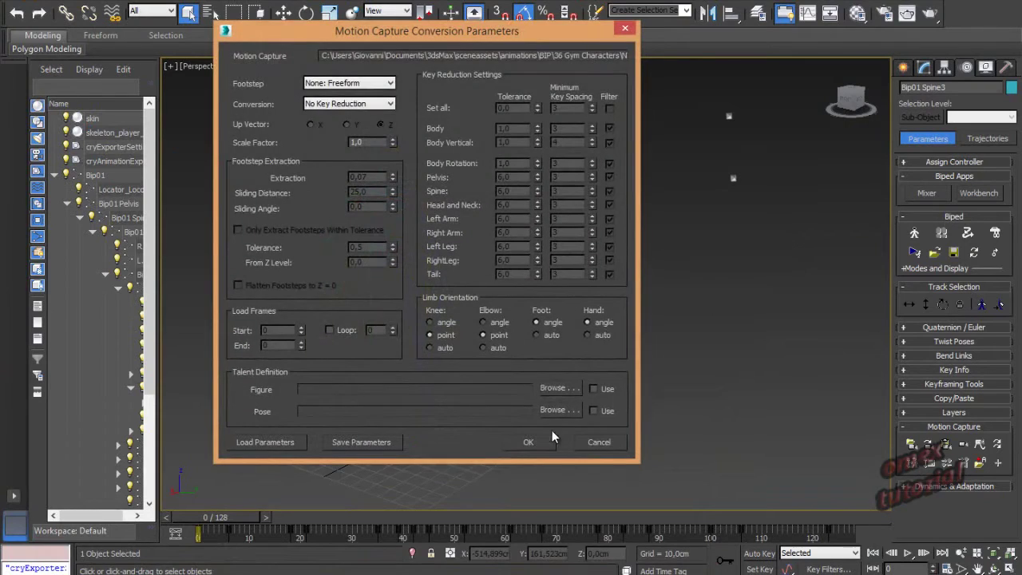
pyautogui.click(557, 439)
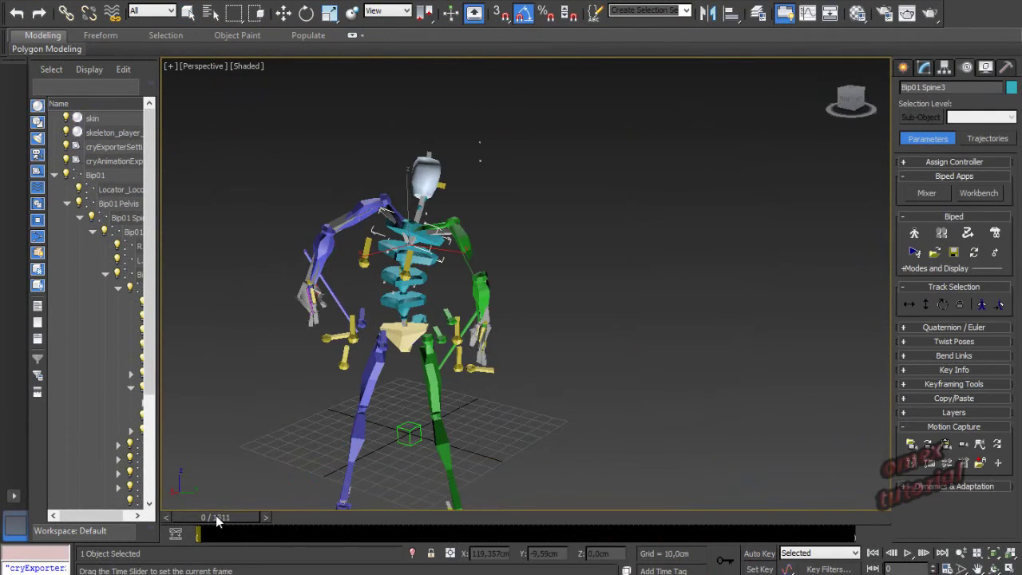
pyautogui.moveTo(224, 518); pyautogui.dragTo(462, 527)
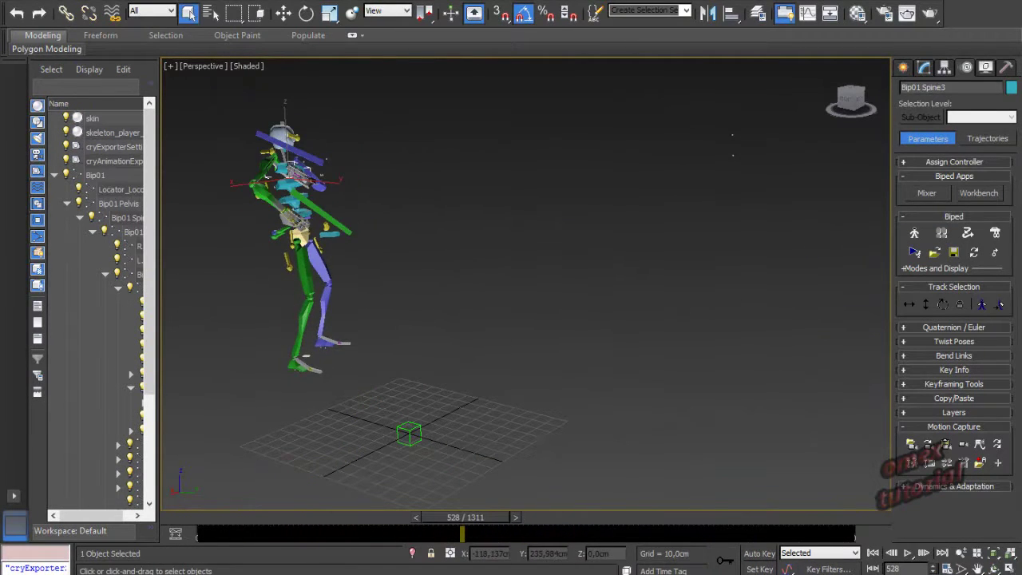
pyautogui.hotkey('ctrl', 'r')
pyautogui.moveTo(522, 338); pyautogui.dragTo(207, 499)
pyautogui.hotkey('ctrl', 'r')
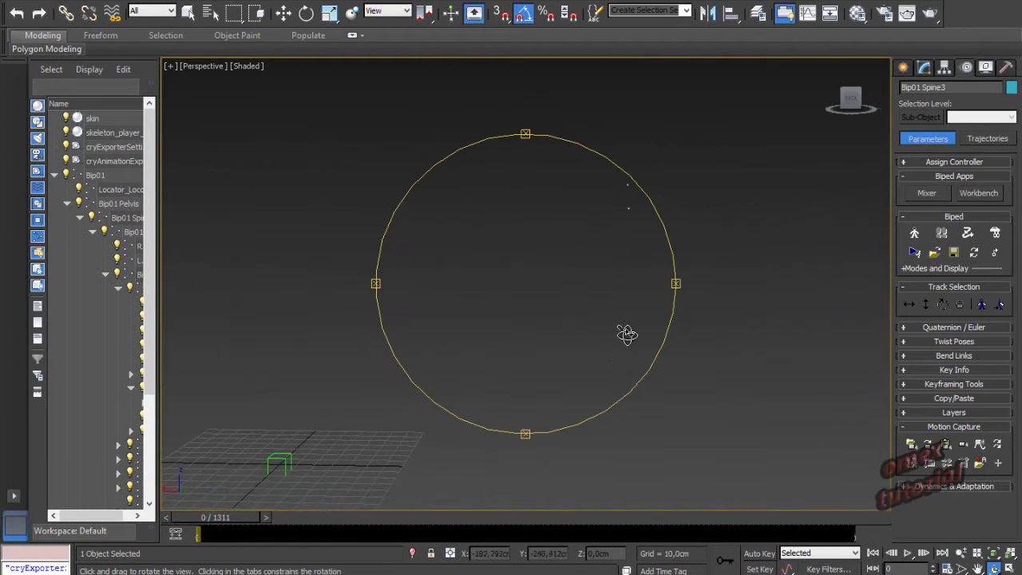
pyautogui.moveTo(513, 325); pyautogui.dragTo(589, 322)
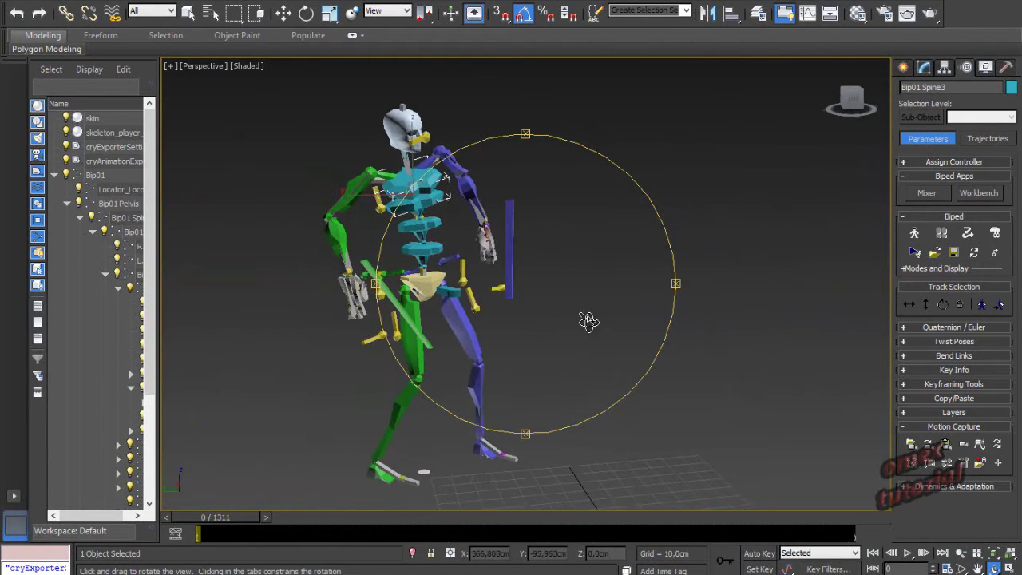
# Step: Load NTSC_dancing5.bip from the 32 Dancing folder with No Key Reduction and scrub through the dance
pyautogui.click(912, 444)
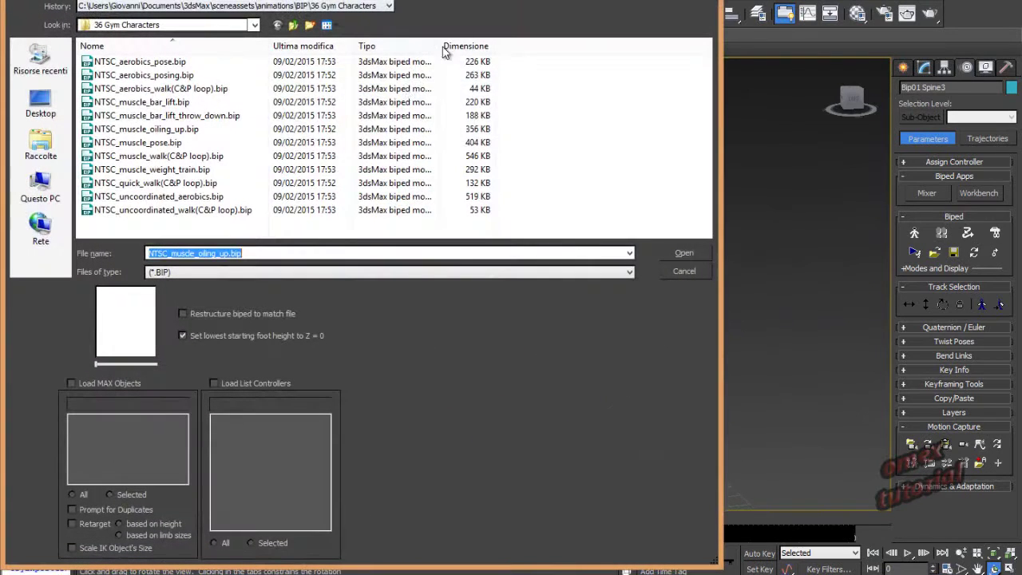
pyautogui.click(294, 25)
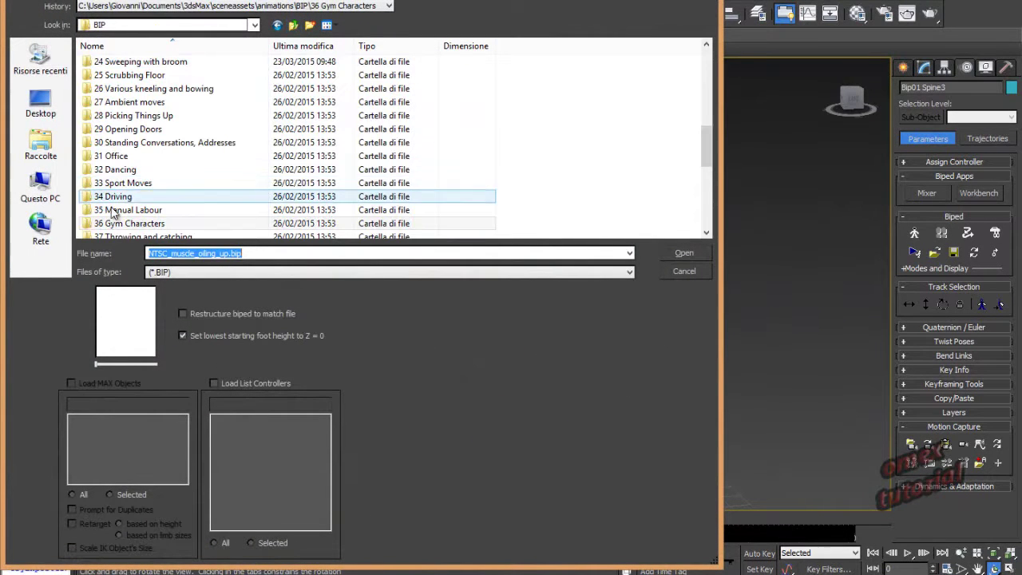
pyautogui.doubleClick(159, 171)
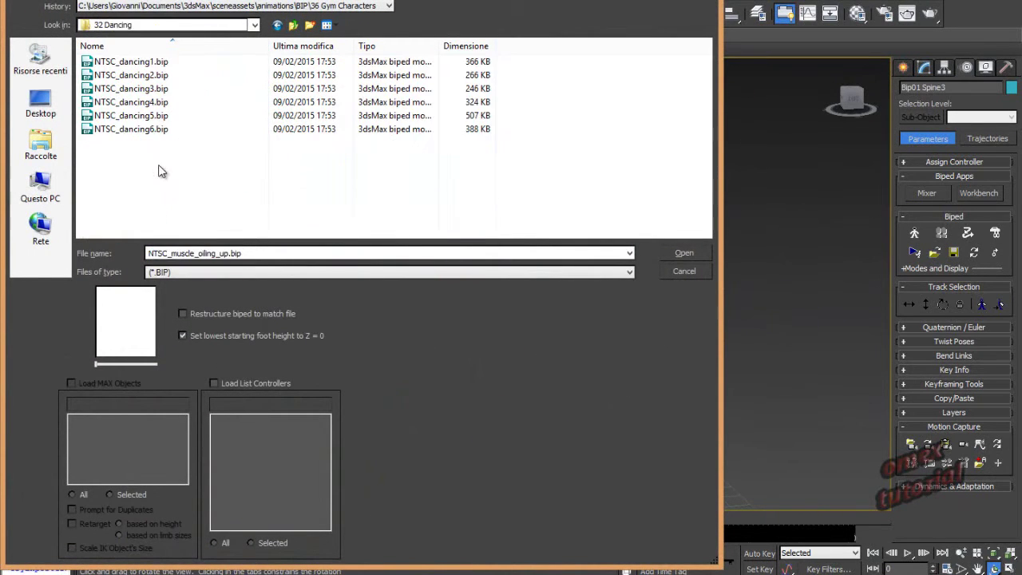
pyautogui.doubleClick(137, 115)
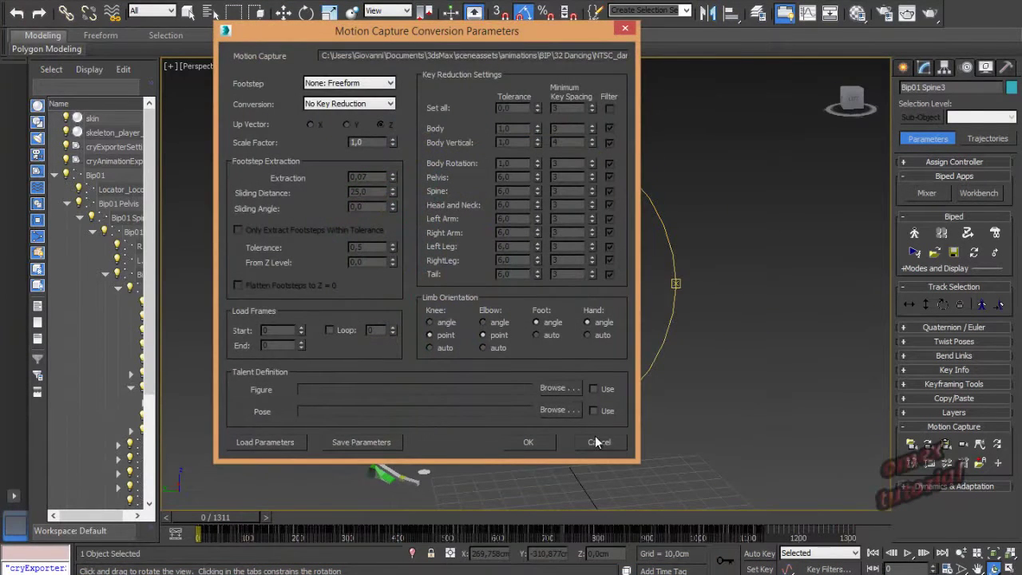
pyautogui.click(530, 442)
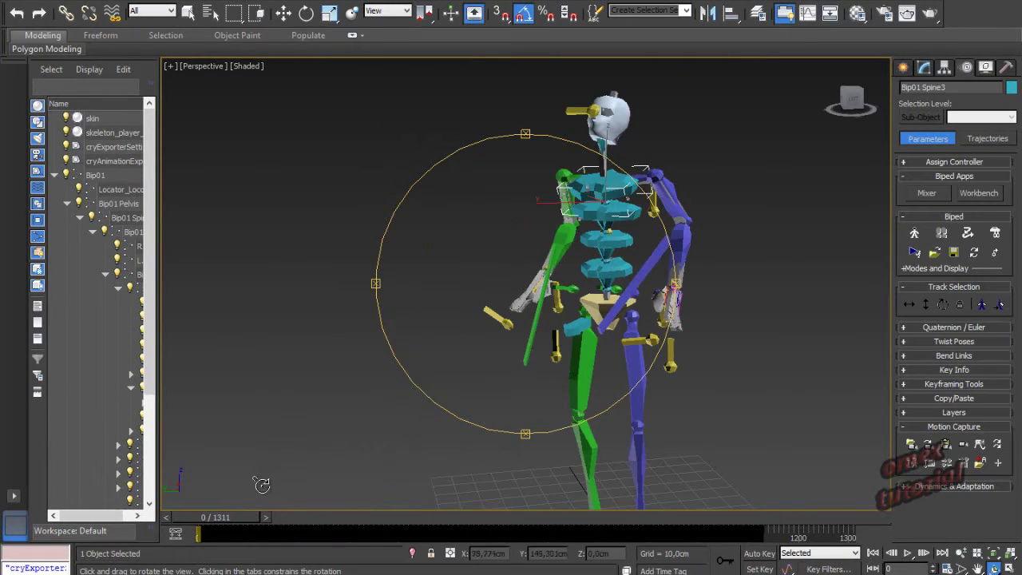
pyautogui.moveTo(218, 516); pyautogui.dragTo(171, 475)
pyautogui.hotkey('ctrl', 'r')
pyautogui.rightClick(602, 169)
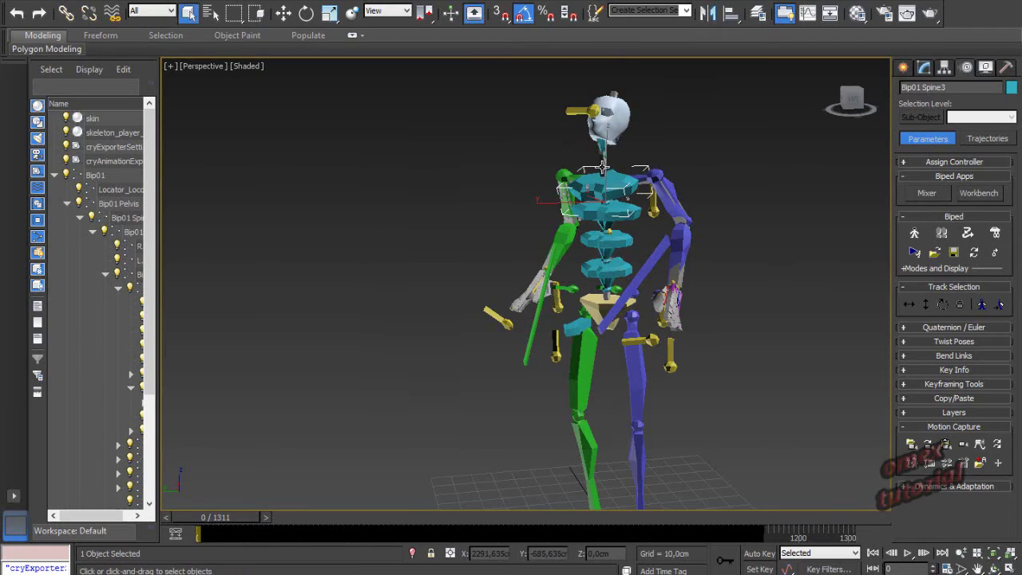
# Step: Select the skin mesh and set a custom animation range in the CryENGINE3 Exporter from frame 0 to the end of the dance keys
pyautogui.click(603, 160)
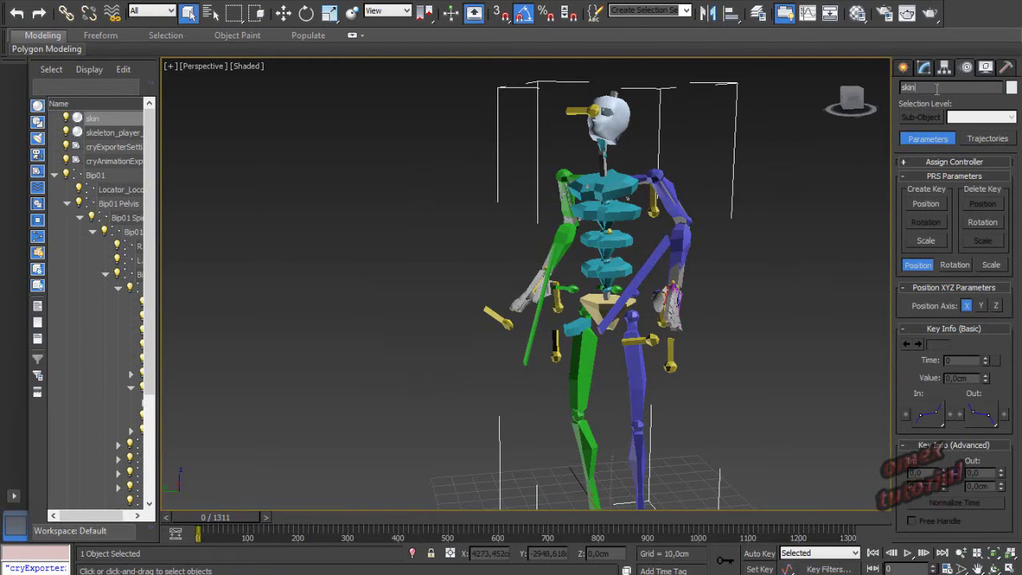
pyautogui.doubleClick(908, 88)
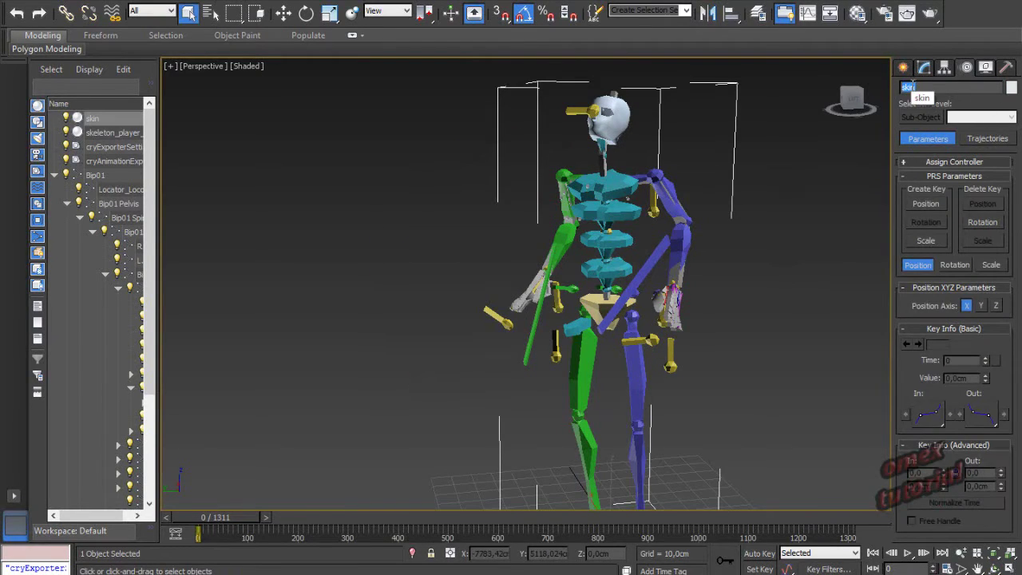
pyautogui.click(1006, 68)
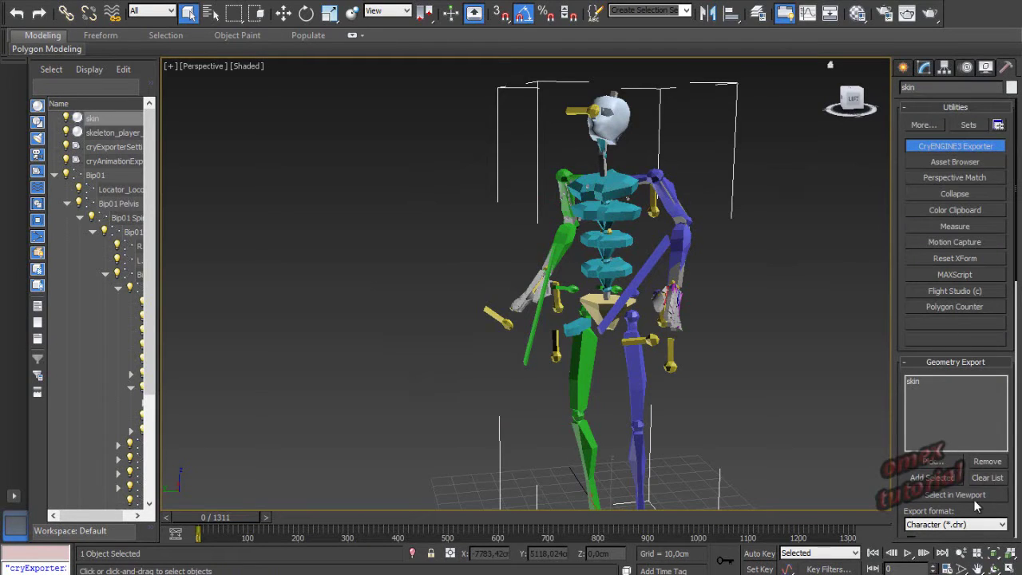
pyautogui.moveTo(1009, 504); pyautogui.dragTo(1013, 154)
pyautogui.scroll(-5, 955, 437)
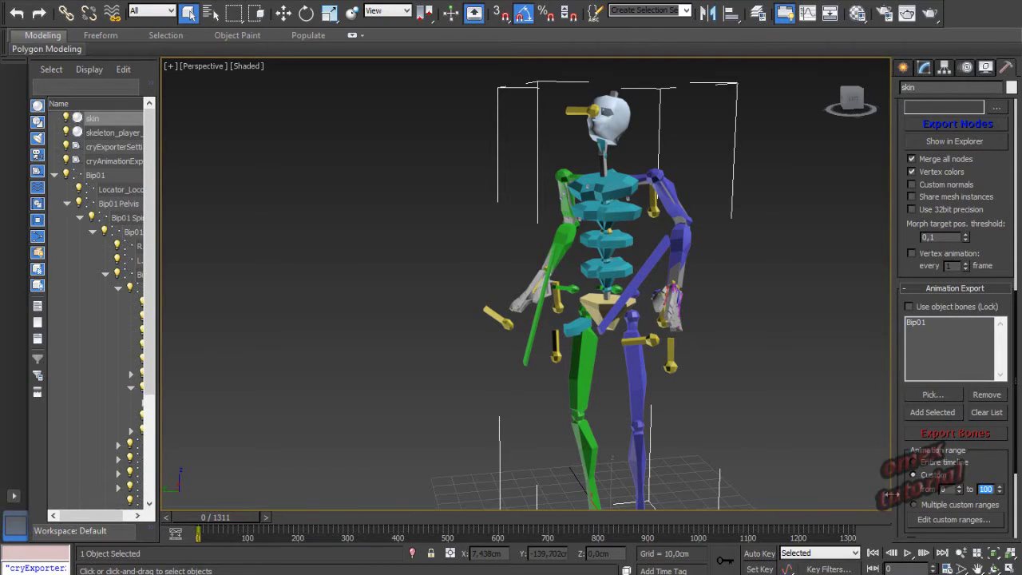
pyautogui.moveTo(199, 532)
pyautogui.mouseDown()
pyautogui.moveTo(774, 531)
pyautogui.moveTo(190, 519)
pyautogui.mouseUp()
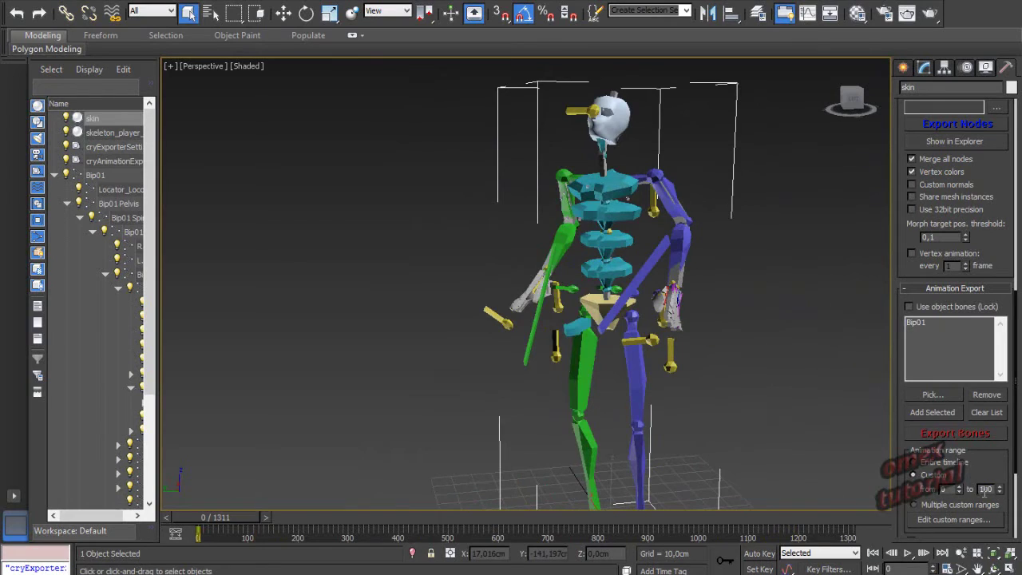
# Step: Export the bone animation as DanceIsabella.caf in the MyAnimation folder
pyautogui.click(957, 438)
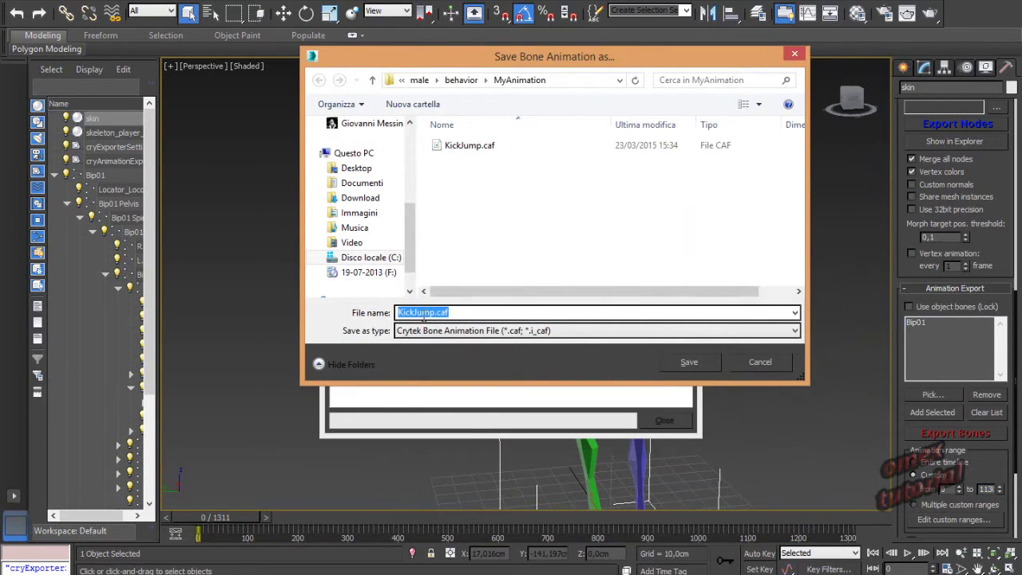
pyautogui.moveTo(435, 312); pyautogui.dragTo(184, 313)
pyautogui.write('DanceIsabella')
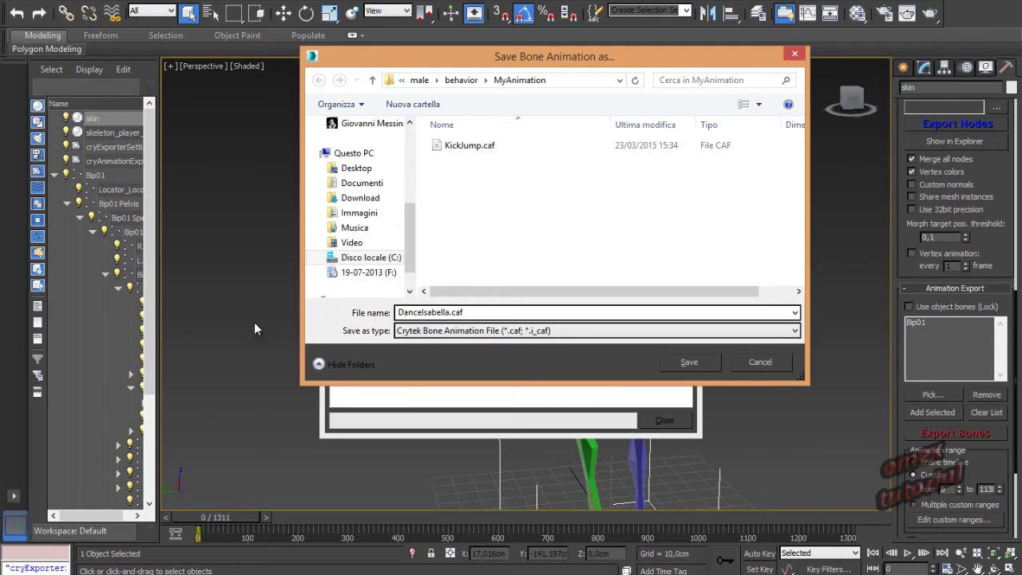
pyautogui.click(663, 362)
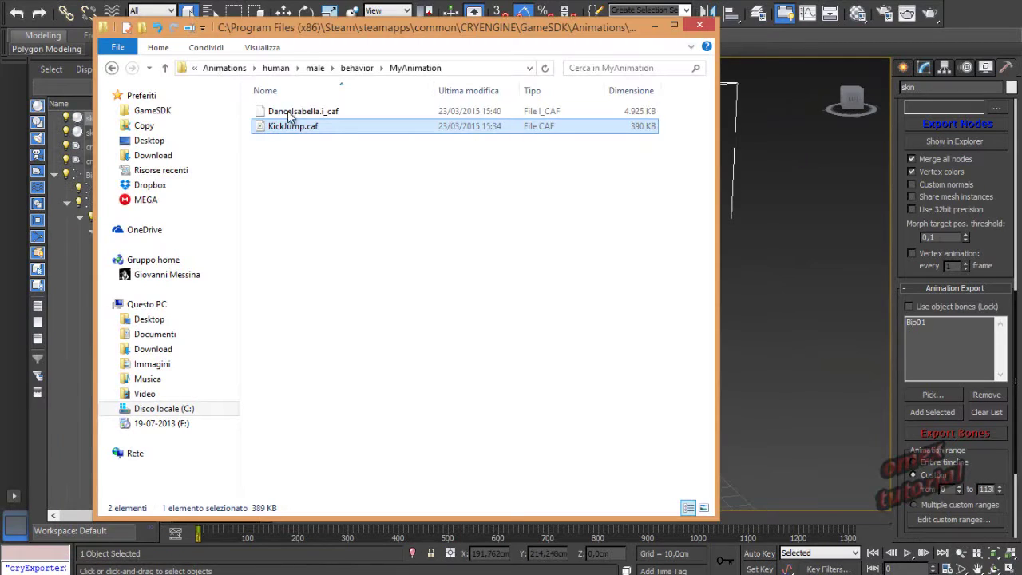
# Step: Rename the exported DanceIsabella.i_caf file to DanceIsabella.caf and accept the extension change
pyautogui.click(322, 116)
pyautogui.click(338, 116)
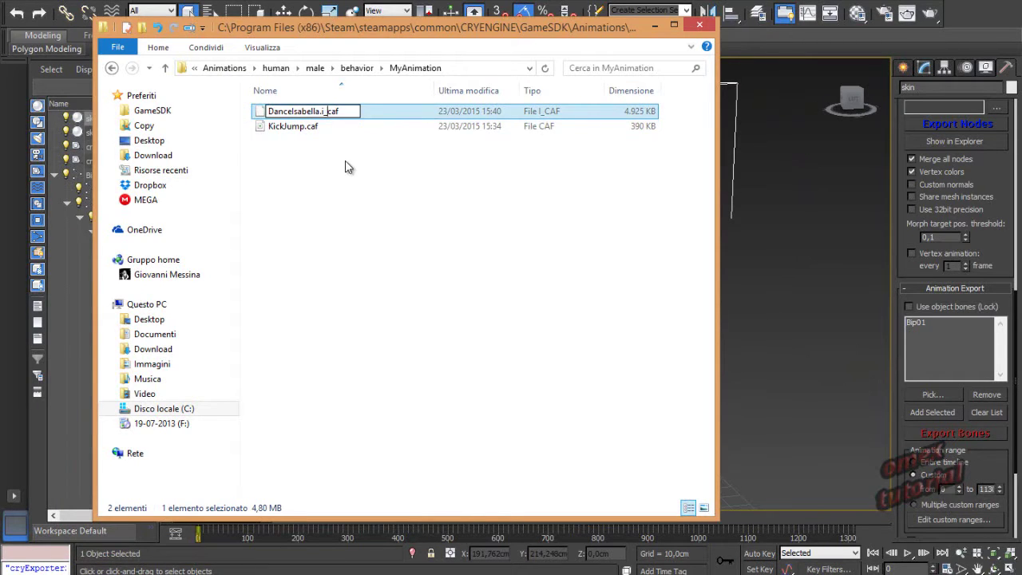
pyautogui.press('BackSpace')
pyautogui.press('Delete')
pyautogui.press('Return')
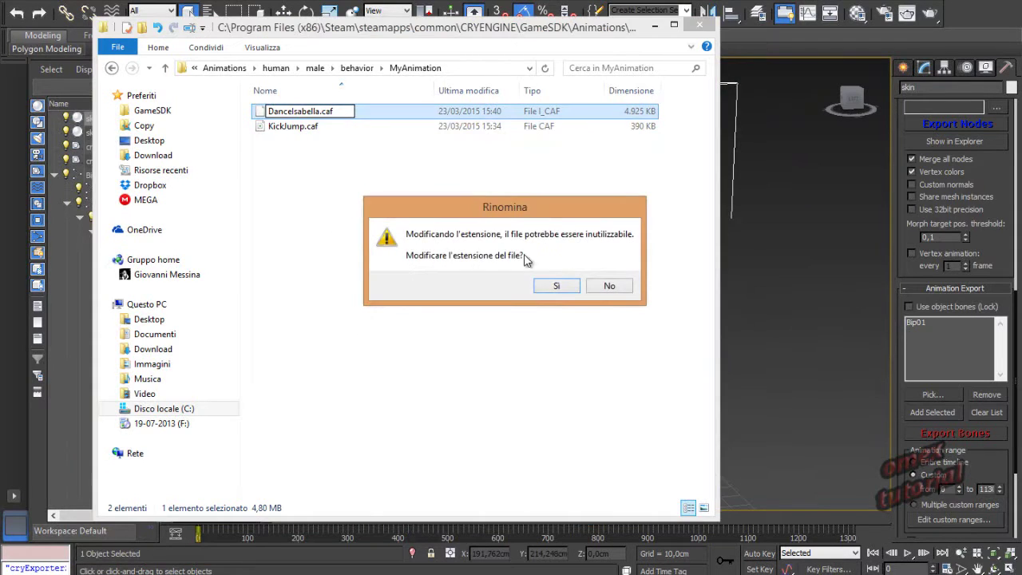
pyautogui.click(559, 289)
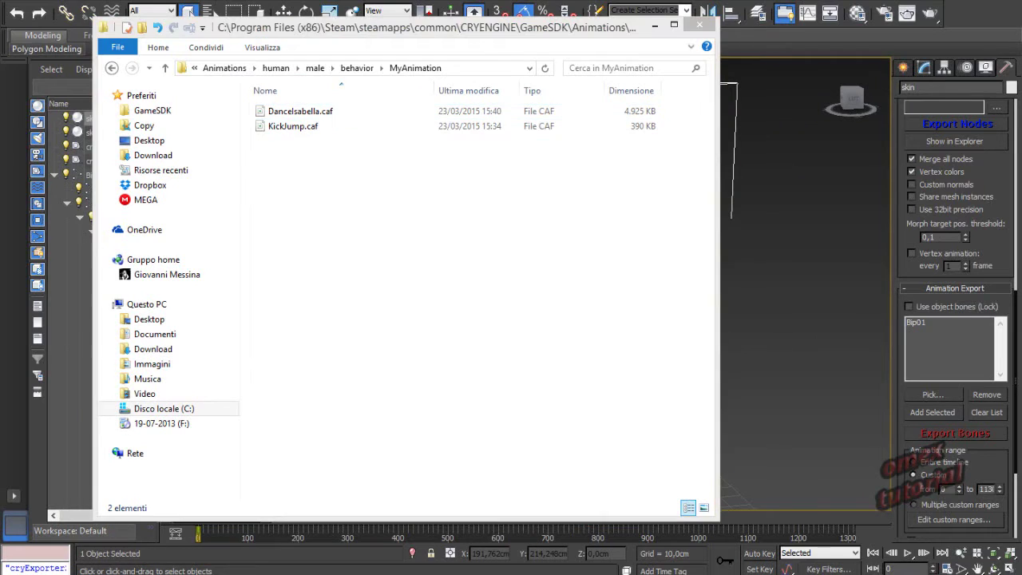
pyautogui.click(577, 351)
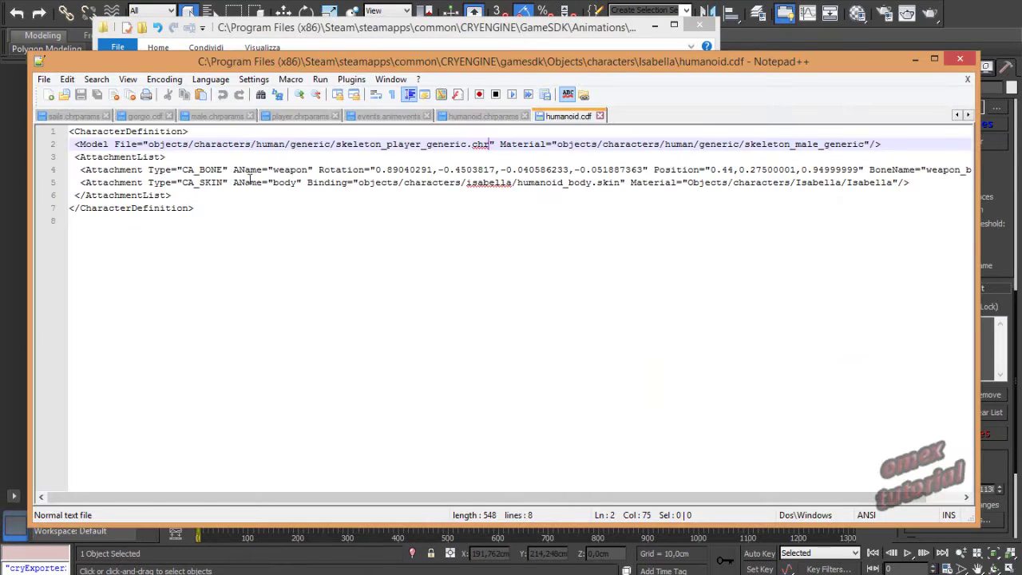
pyautogui.click(277, 292)
pyautogui.click(478, 116)
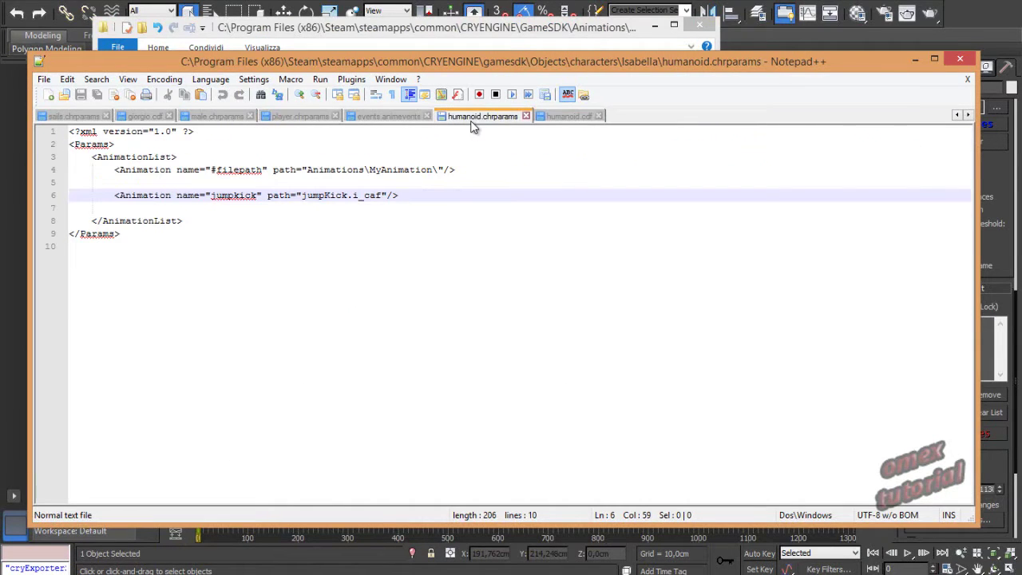
pyautogui.click(547, 34)
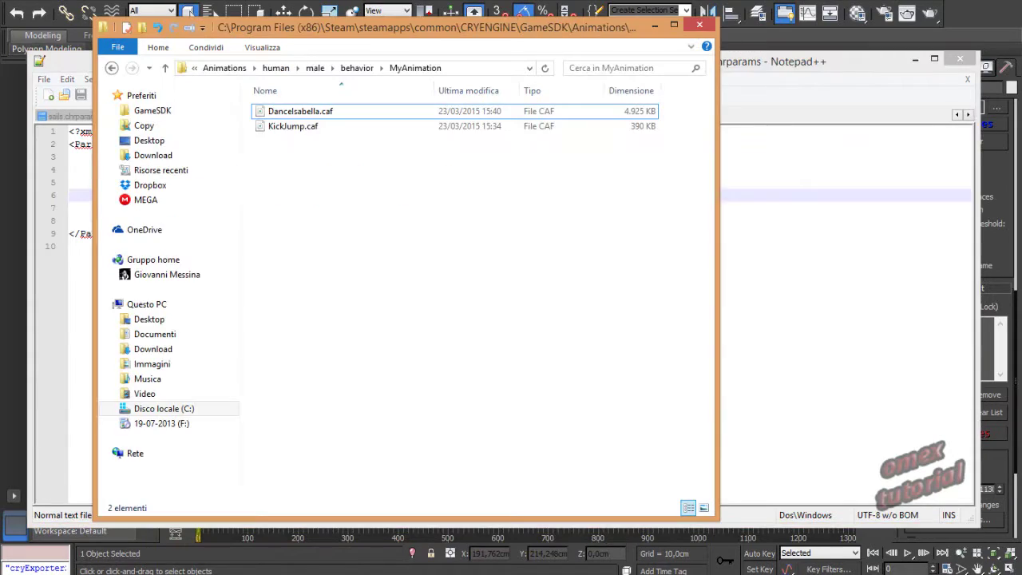
pyautogui.click(968, 61)
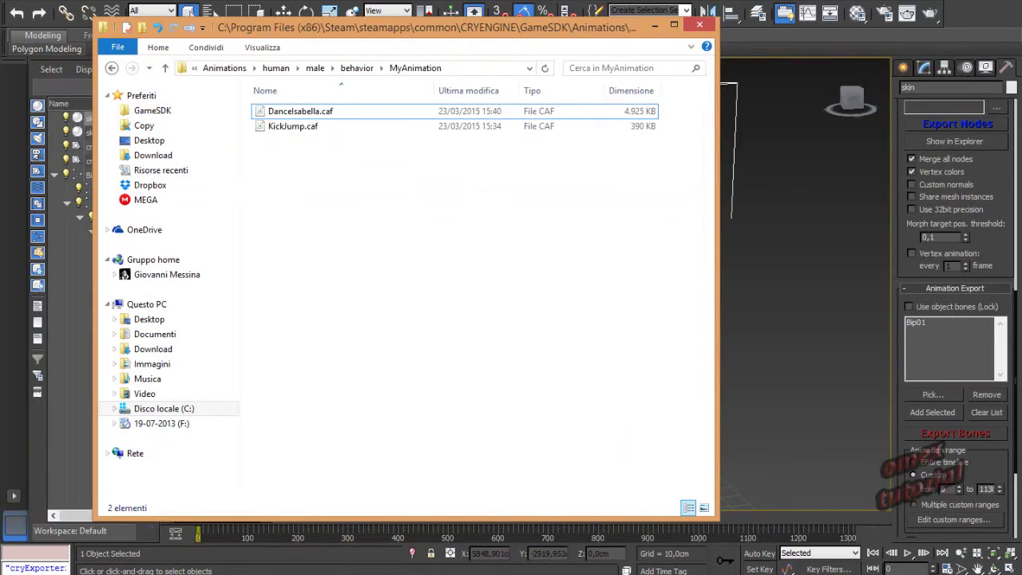
pyautogui.click(189, 14)
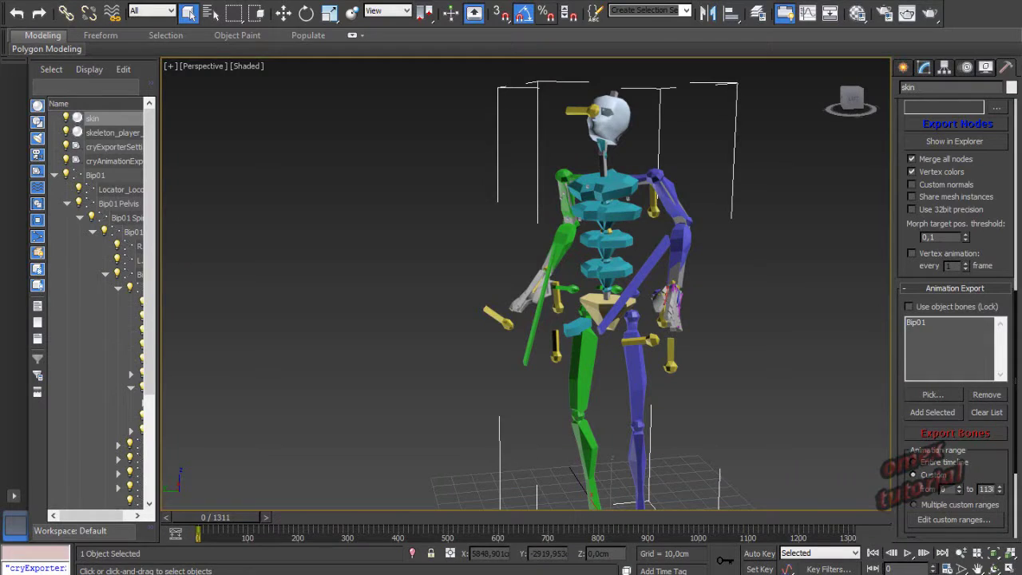
pyautogui.click(89, 569)
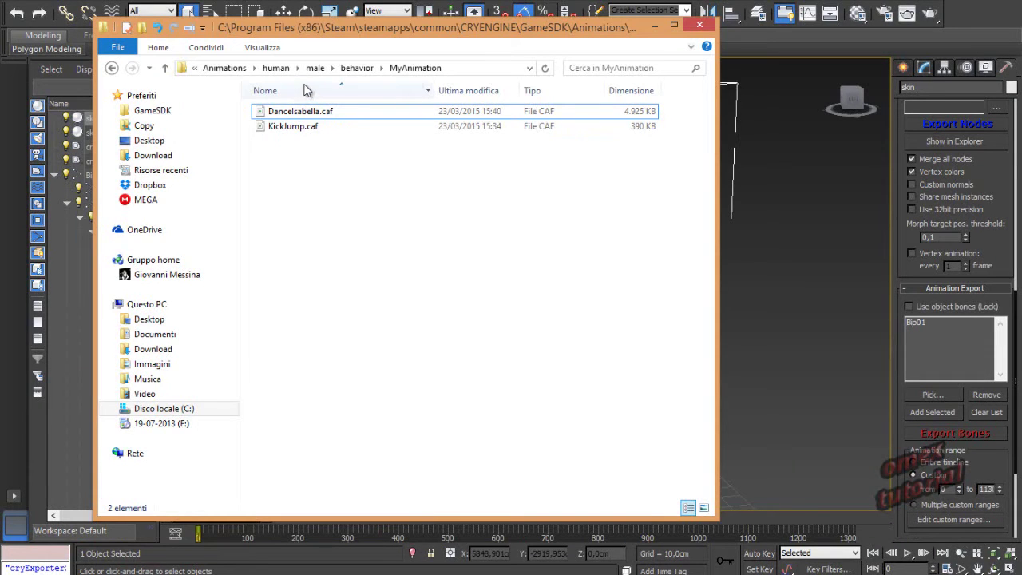
# Step: Open a new File Explorer window and browse to GameSDK\Animations\human\male\behavior\MyAnimation
pyautogui.rightClick(77, 567)
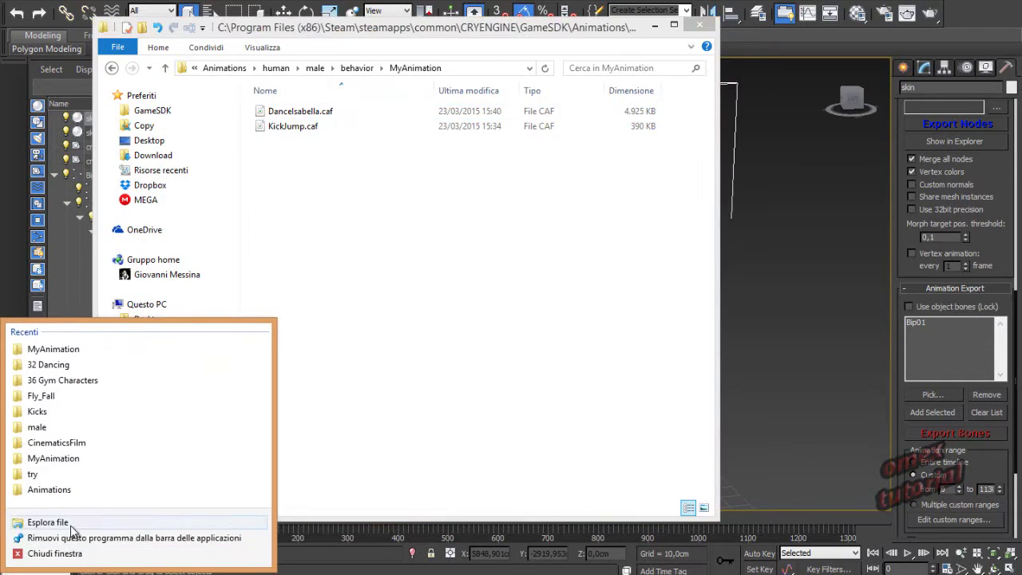
pyautogui.click(44, 519)
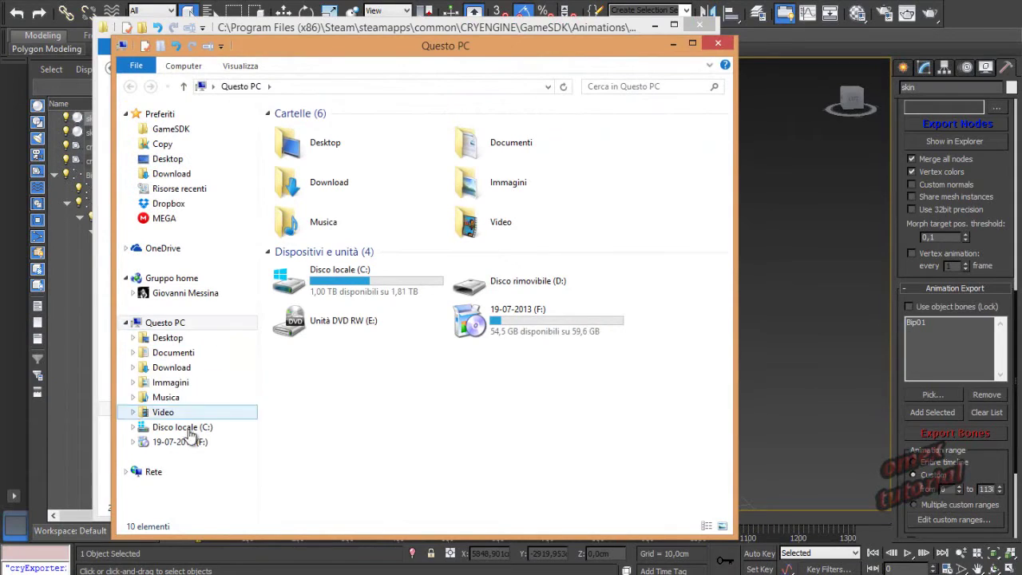
pyautogui.click(208, 130)
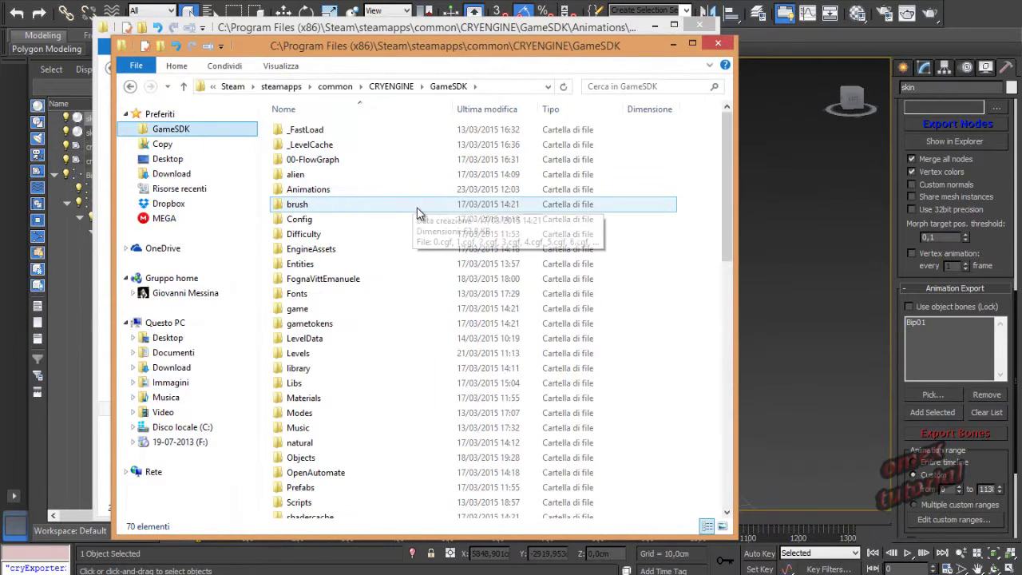
pyautogui.doubleClick(337, 189)
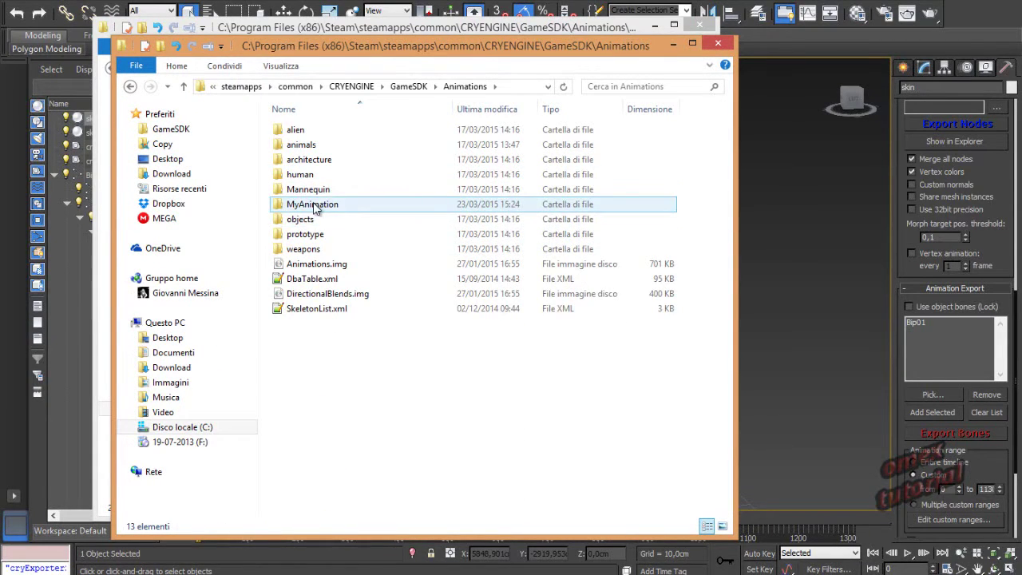
pyautogui.doubleClick(297, 174)
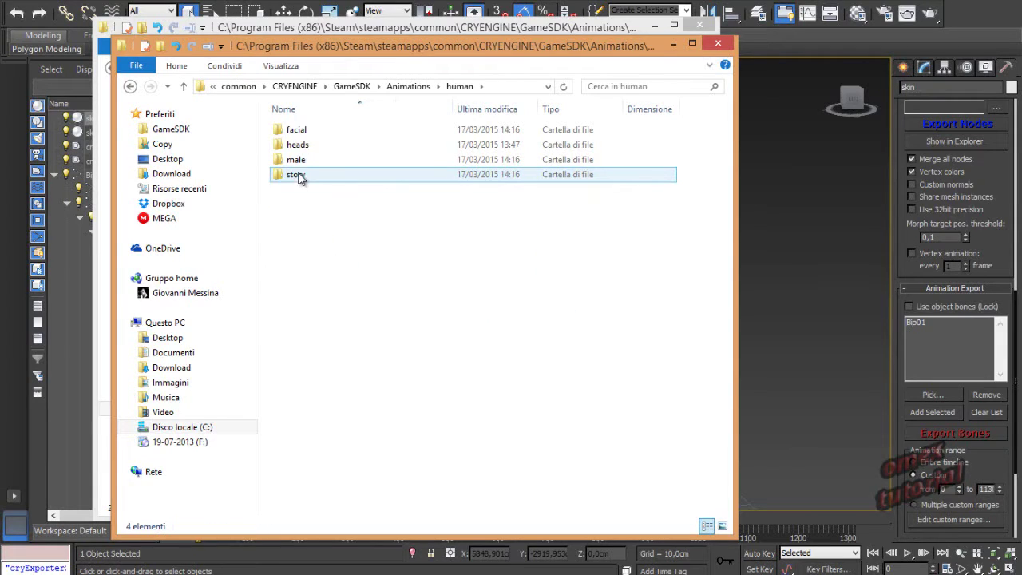
pyautogui.doubleClick(296, 160)
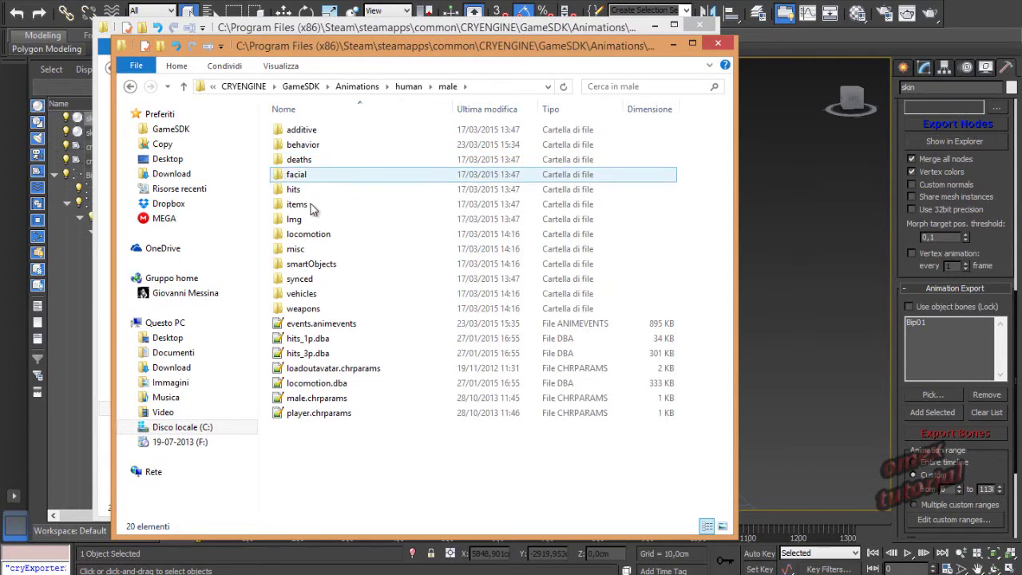
pyautogui.doubleClick(304, 146)
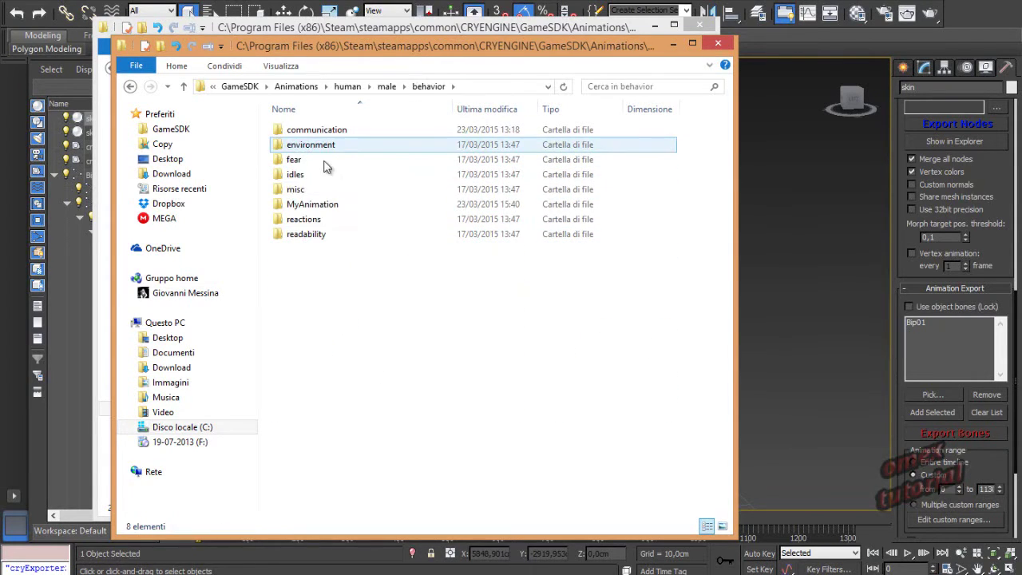
pyautogui.click(309, 206)
pyautogui.doubleClick(311, 209)
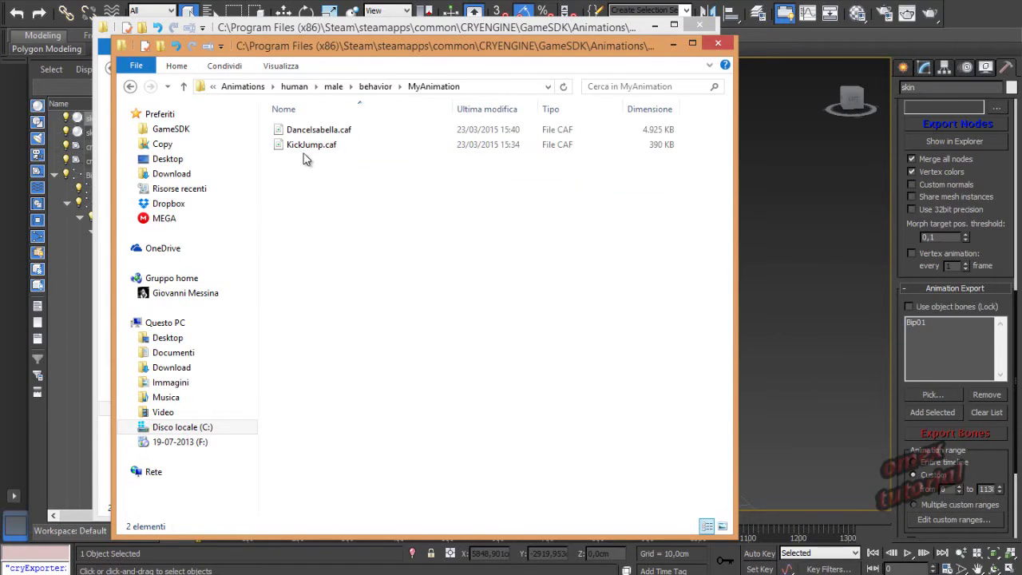
# Step: Return to the male animations folder and open events.animevents in Notepad++
pyautogui.click(130, 86)
pyautogui.click(130, 86)
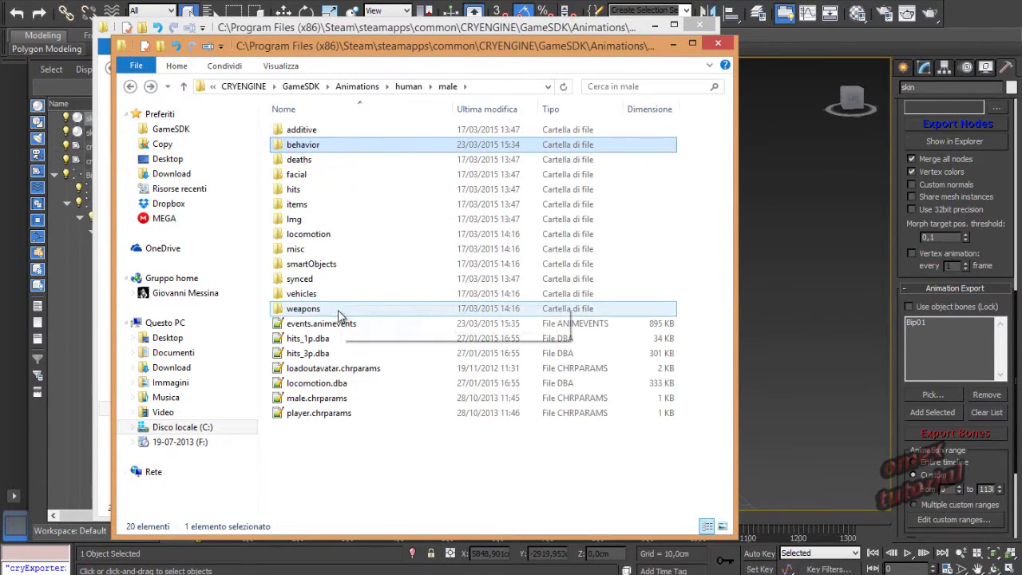
pyautogui.click(320, 322)
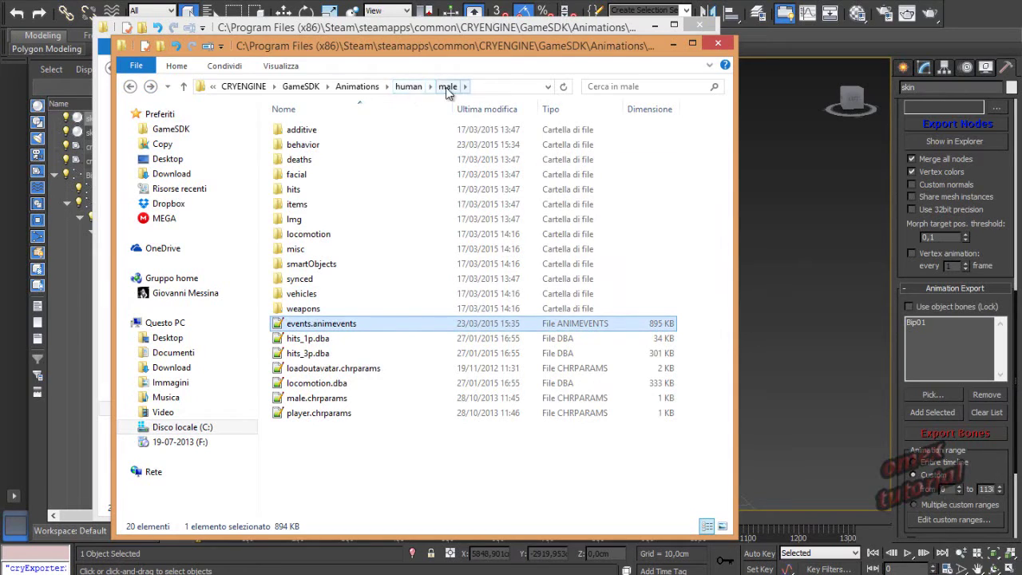
pyautogui.doubleClick(310, 324)
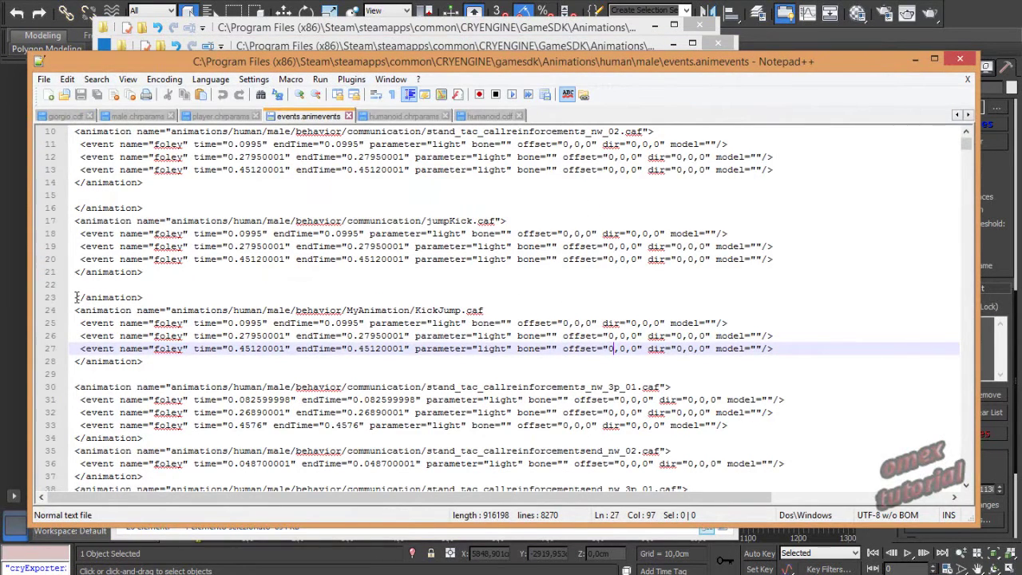
# Step: Duplicate the KickJump.caf animation block, including the closing tag before it, into new blank lines directly below it
pyautogui.moveTo(416, 311); pyautogui.dragTo(488, 309)
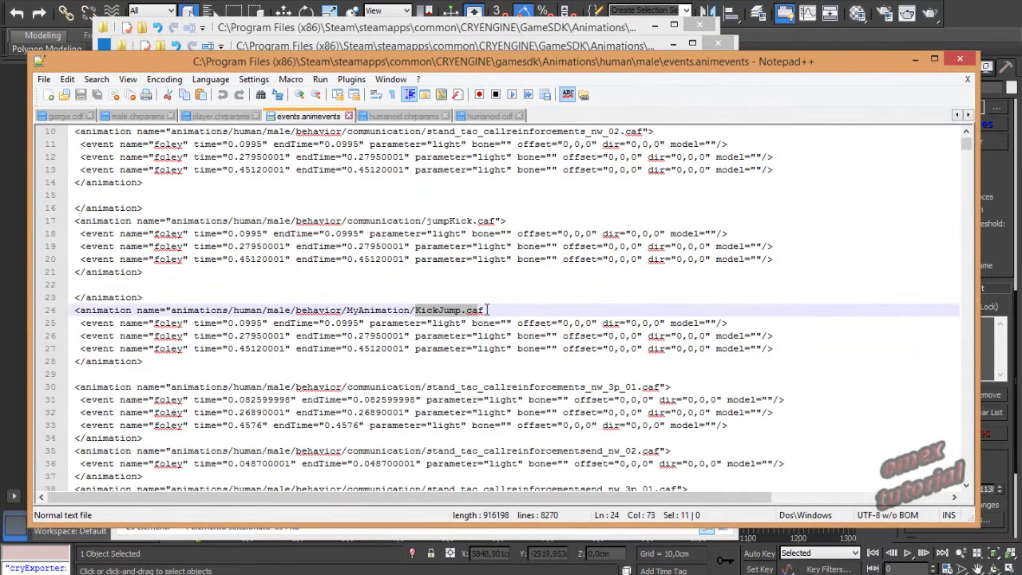
pyautogui.moveTo(72, 297); pyautogui.dragTo(141, 361)
pyautogui.rightClick(122, 363)
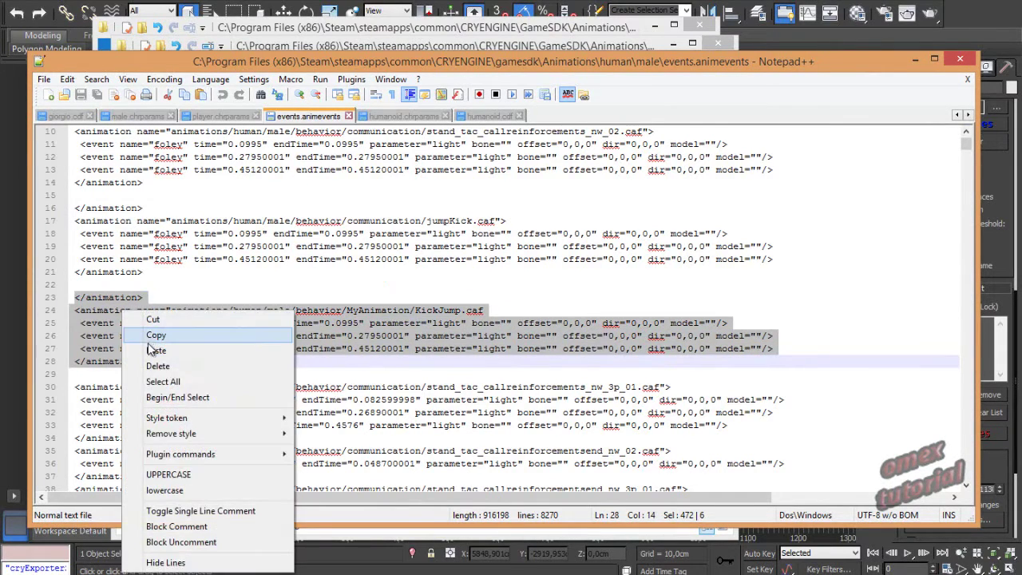
pyautogui.click(160, 336)
pyautogui.click(109, 381)
pyautogui.press('Return')
pyautogui.press('Return')
pyautogui.press('Return')
pyautogui.press('Return')
pyautogui.press('Return')
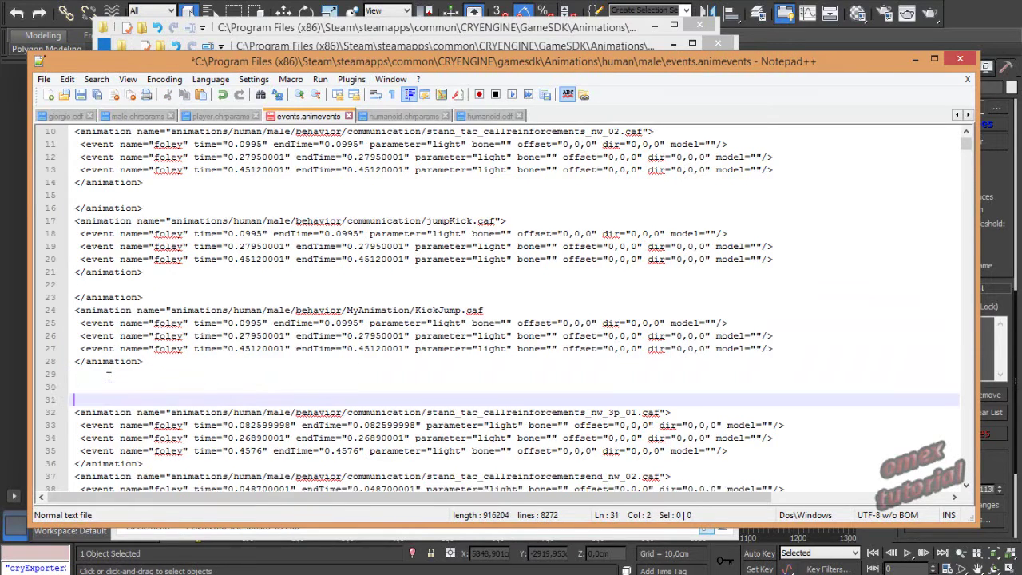
pyautogui.click(91, 389)
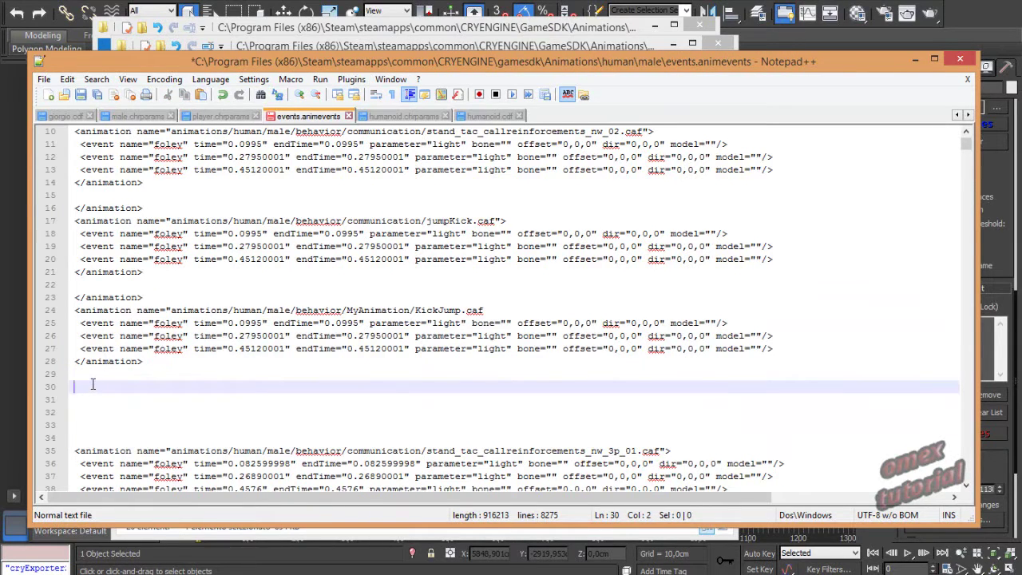
pyautogui.hotkey('ctrl', 'v')
pyautogui.scroll(-2, 93, 384)
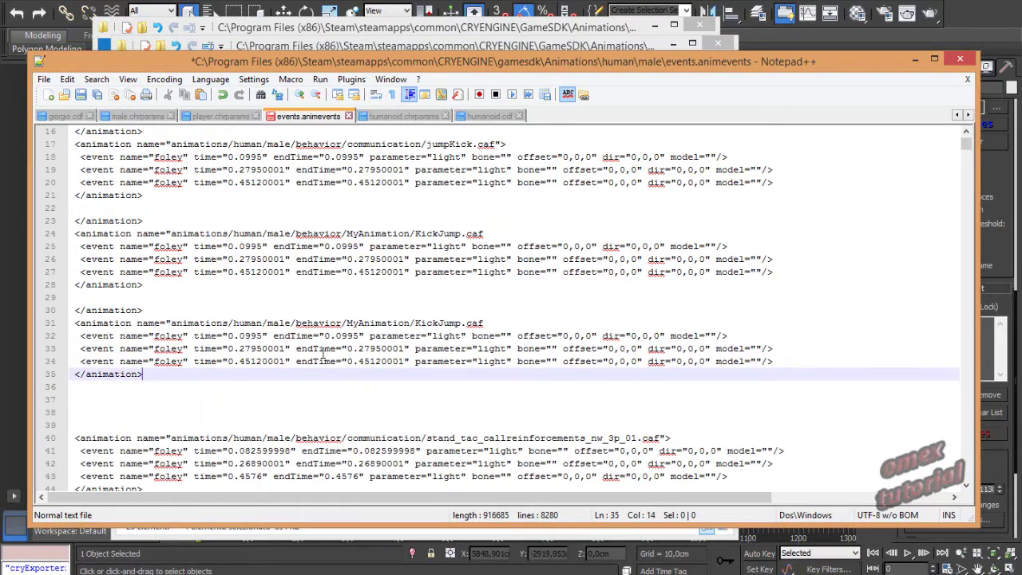
# Step: Switch to the MyAnimation folder in File Explorer and copy the full file name DanceIsabella.caf without renaming the file
pyautogui.click(401, 44)
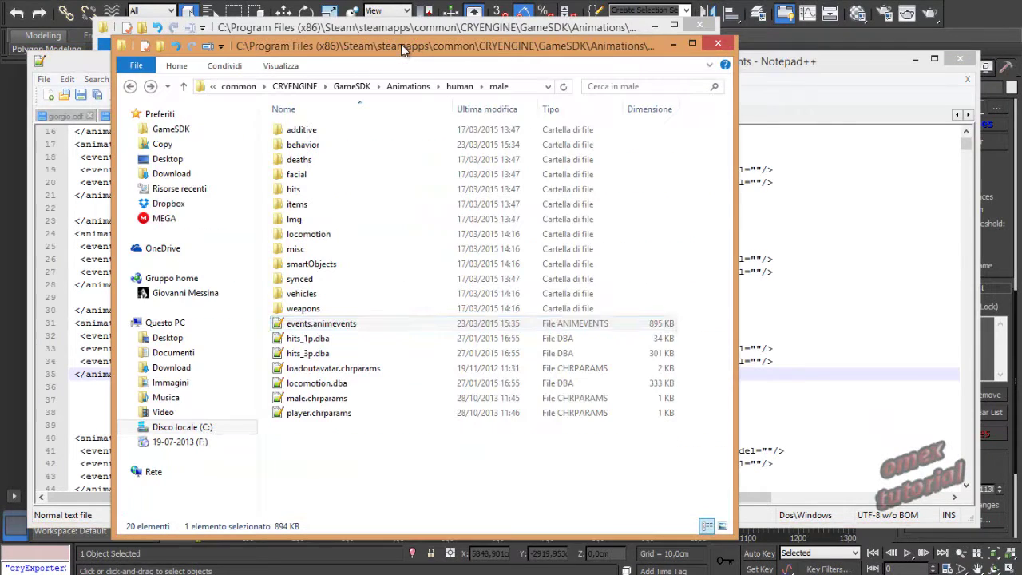
pyautogui.click(547, 31)
pyautogui.click(300, 113)
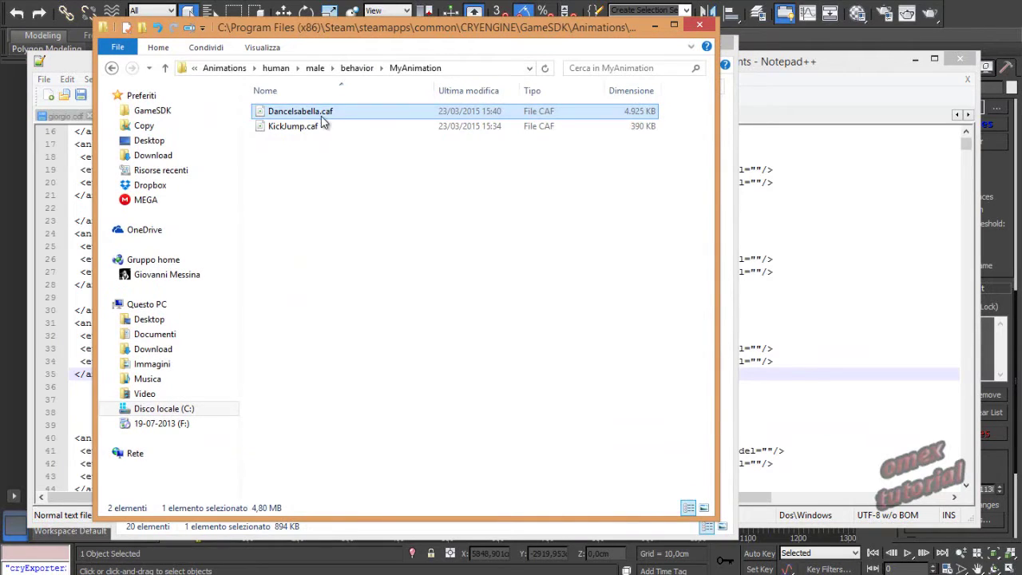
pyautogui.click(331, 118)
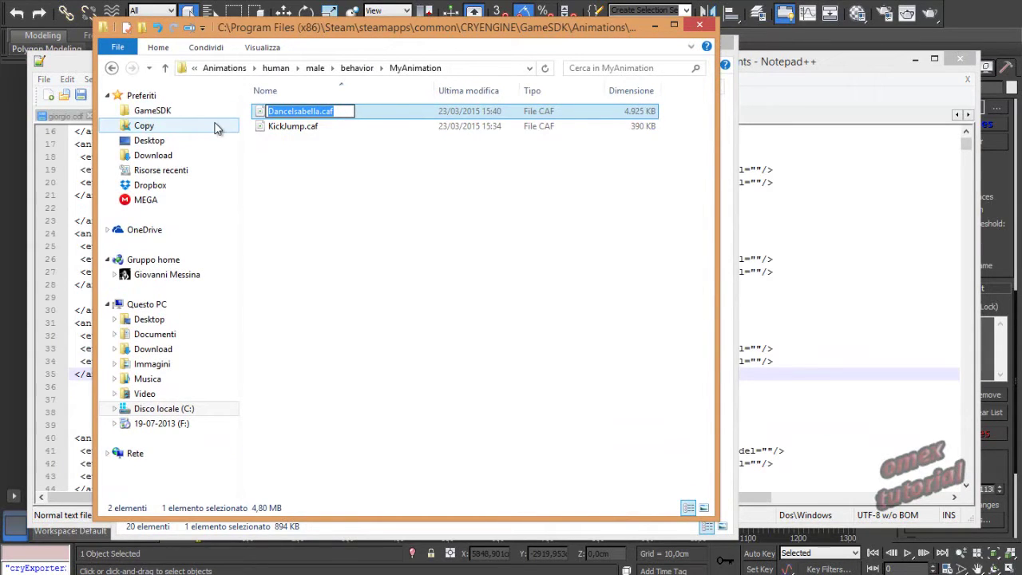
pyautogui.click(563, 189)
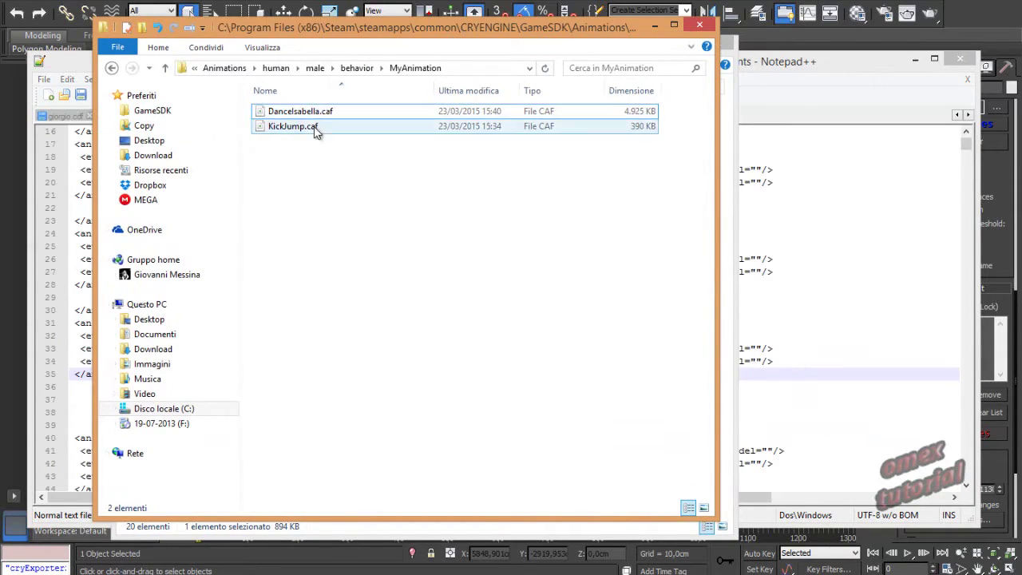
pyautogui.click(318, 114)
pyautogui.click(332, 112)
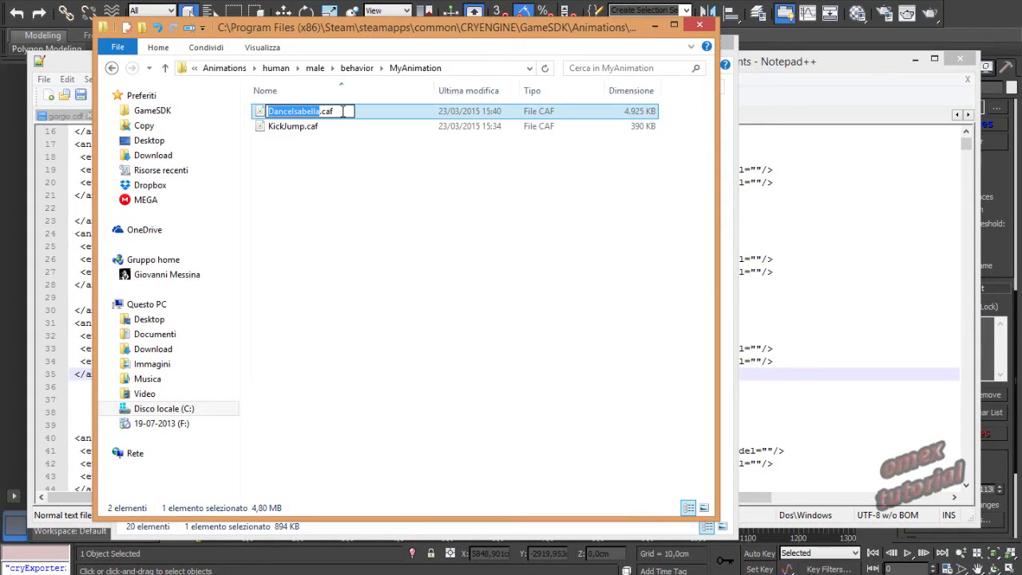
pyautogui.rightClick(280, 108)
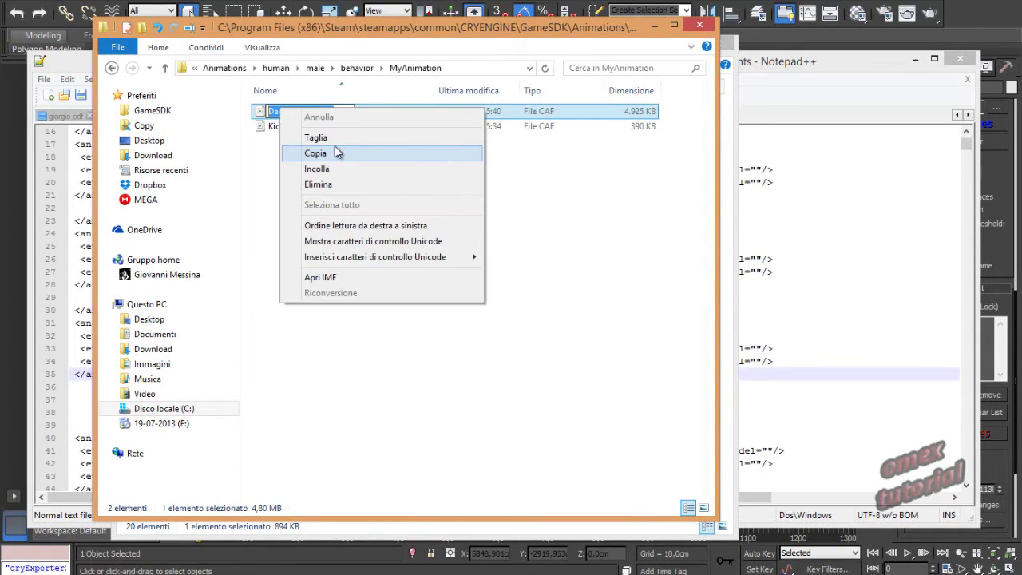
pyautogui.click(336, 153)
pyautogui.click(674, 114)
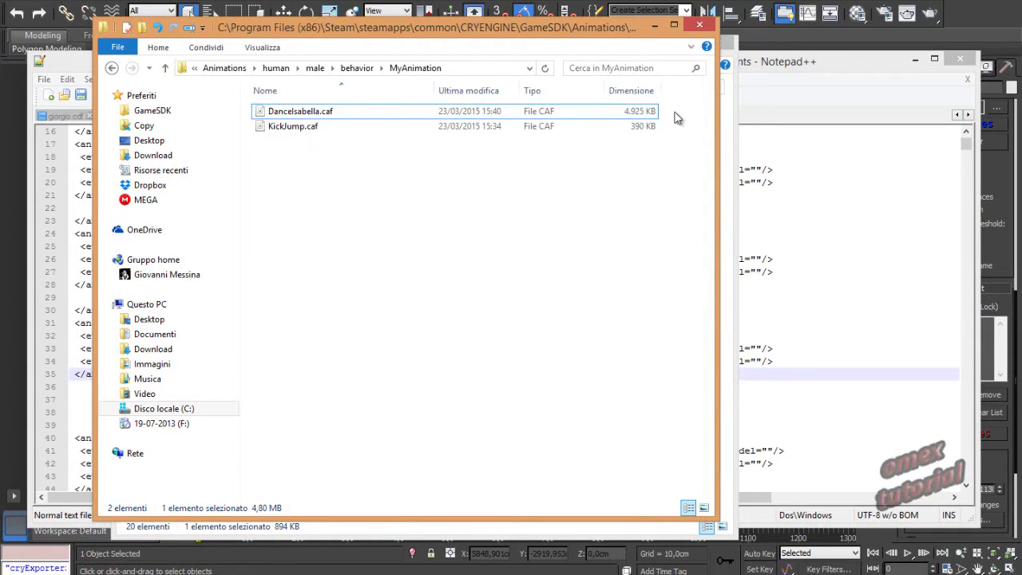
# Step: Back in events.animevents, replace KickJump.caf with DanceIsabella.caf in the duplicated animation block
pyautogui.click(656, 28)
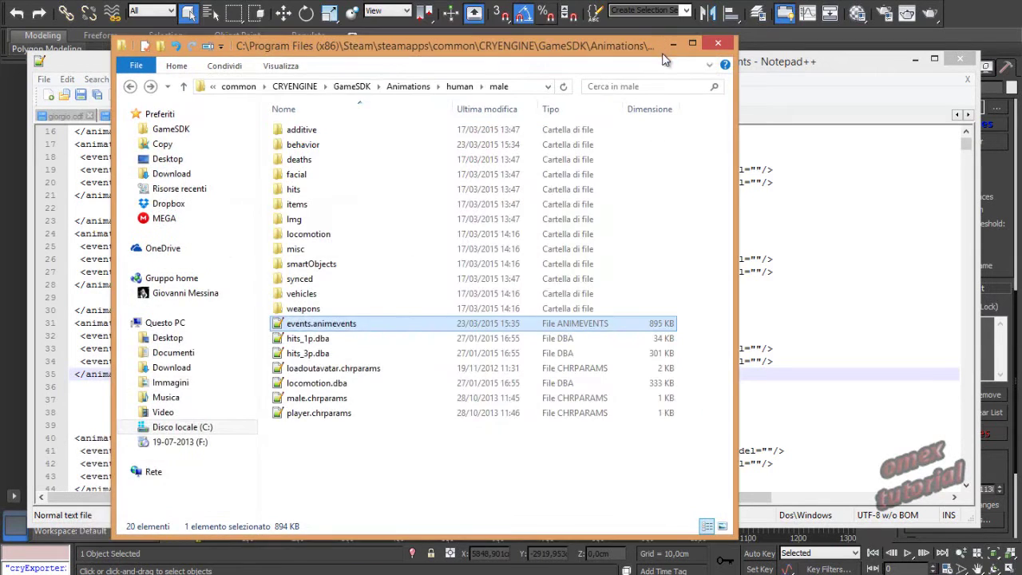
pyautogui.click(662, 54)
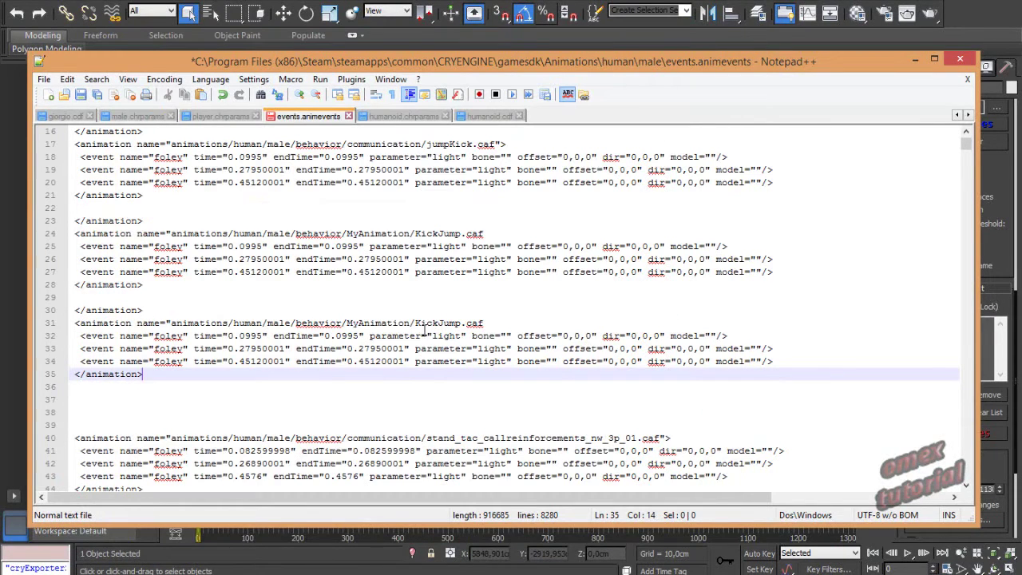
pyautogui.moveTo(415, 323); pyautogui.dragTo(492, 322)
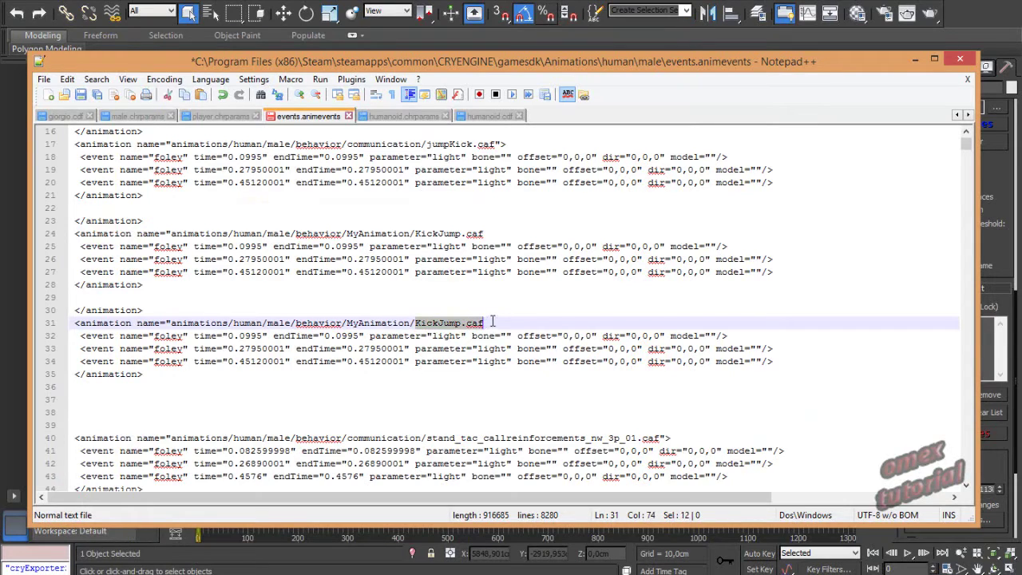
pyautogui.hotkey('ctrl', 'v')
pyautogui.click(450, 387)
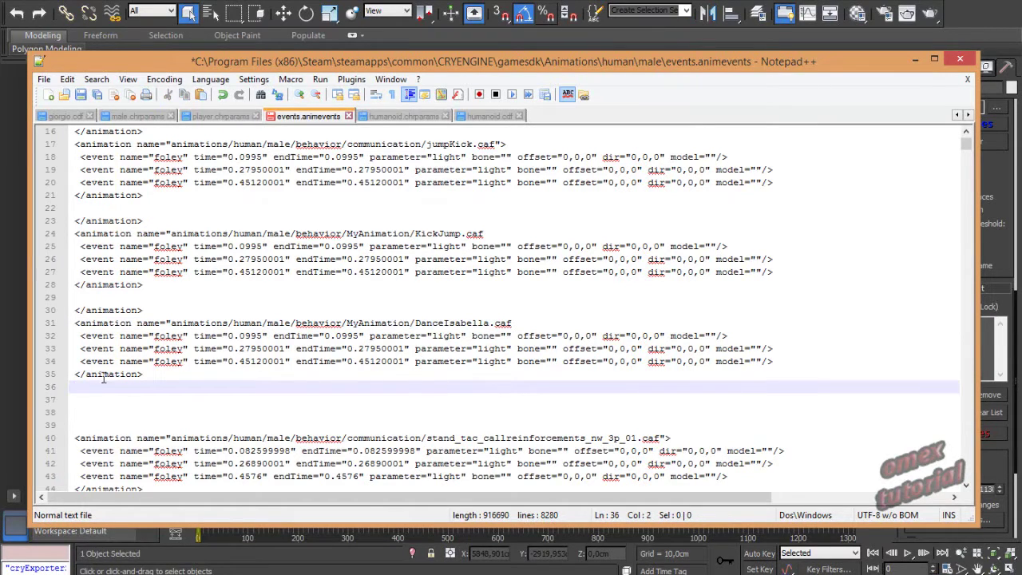
pyautogui.doubleClick(167, 336)
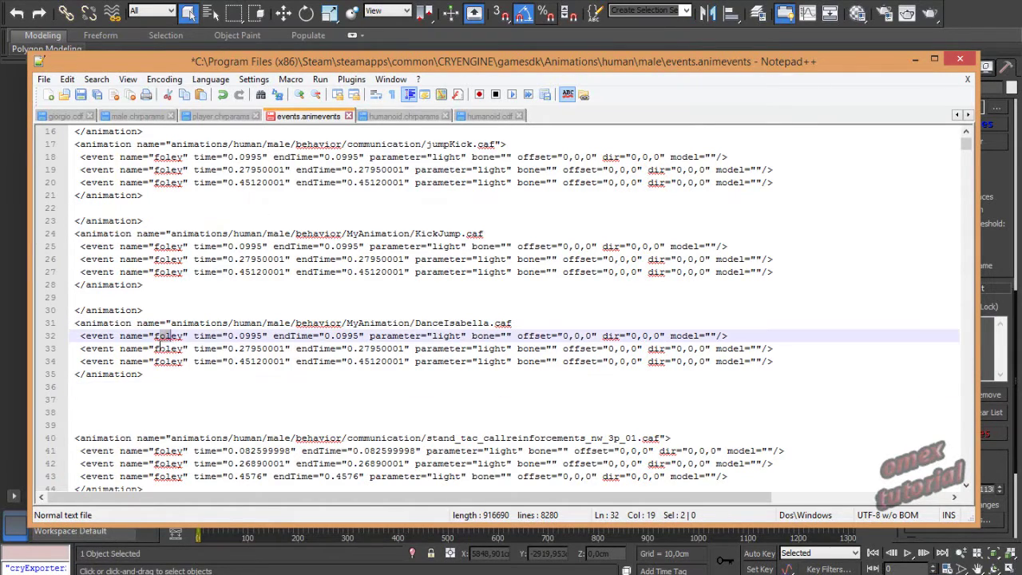
pyautogui.hotkey('ctrl', 'F3')
pyautogui.hotkey('ctrl', 'F3')
pyautogui.click(154, 337)
pyautogui.click(128, 348)
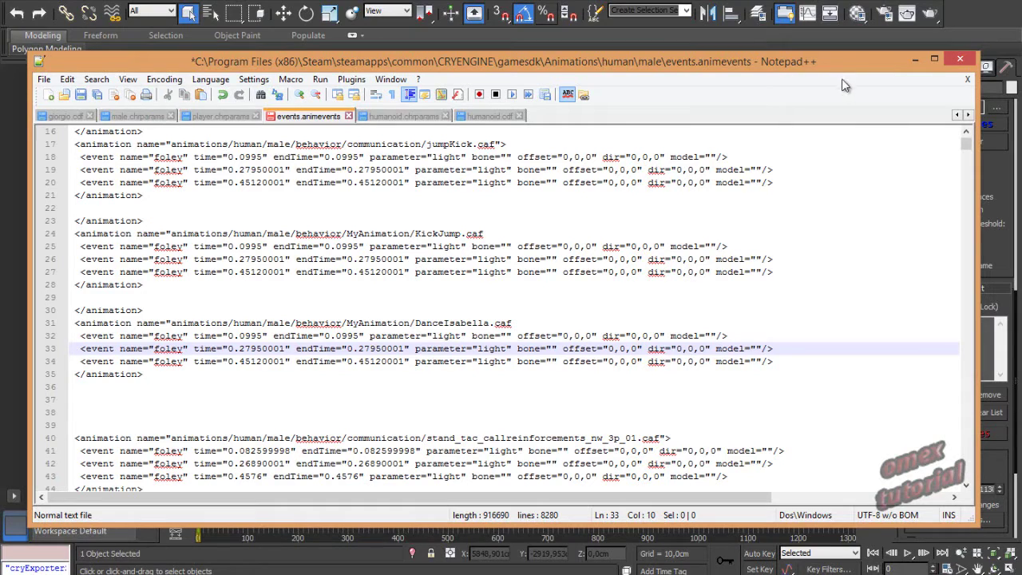
# Step: Save the edited events.animevents file and minimize the Notepad++ window
pyautogui.moveTo(570, 59); pyautogui.dragTo(583, 50)
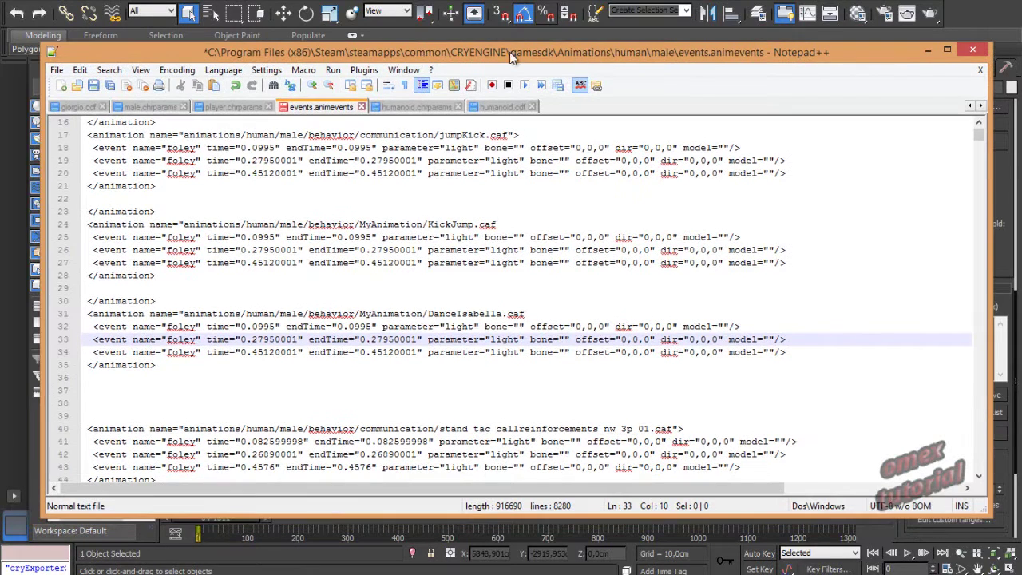
pyautogui.click(110, 88)
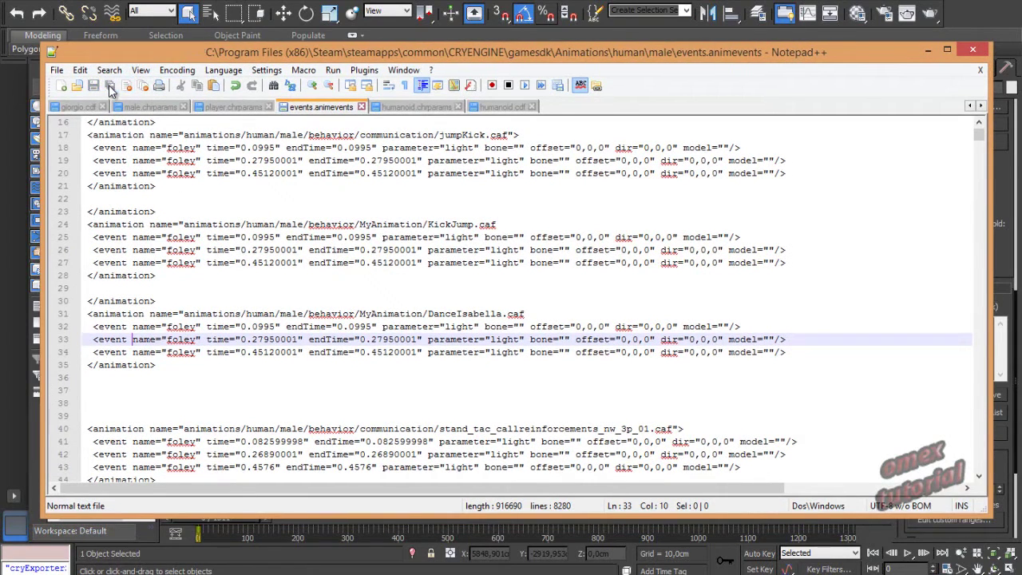
pyautogui.click(928, 51)
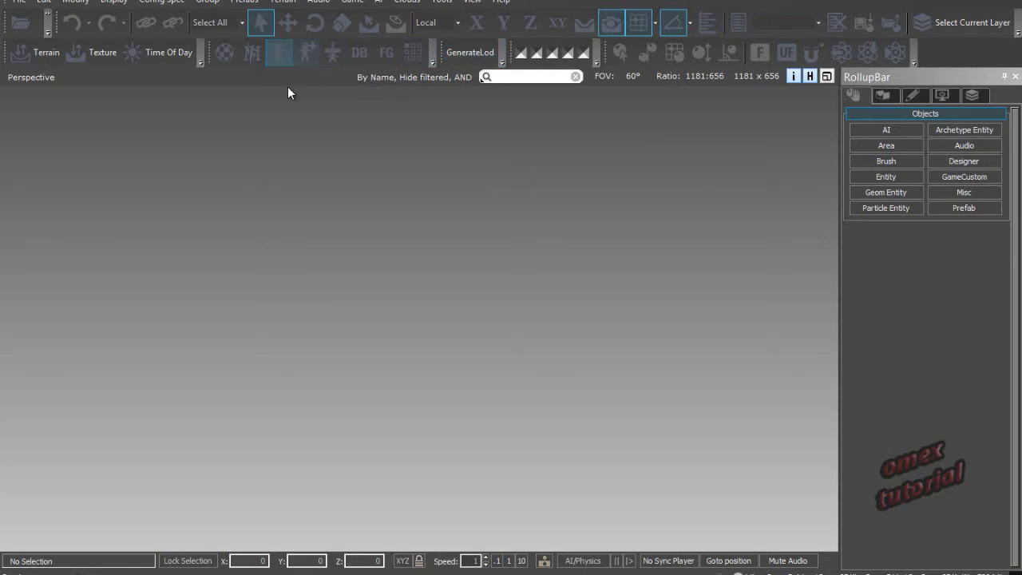
# Step: In CRYENGINE's Character Editor, reload the CHRPARAM data and accept the duplicate animation reference dialogs
pyautogui.click(439, 2)
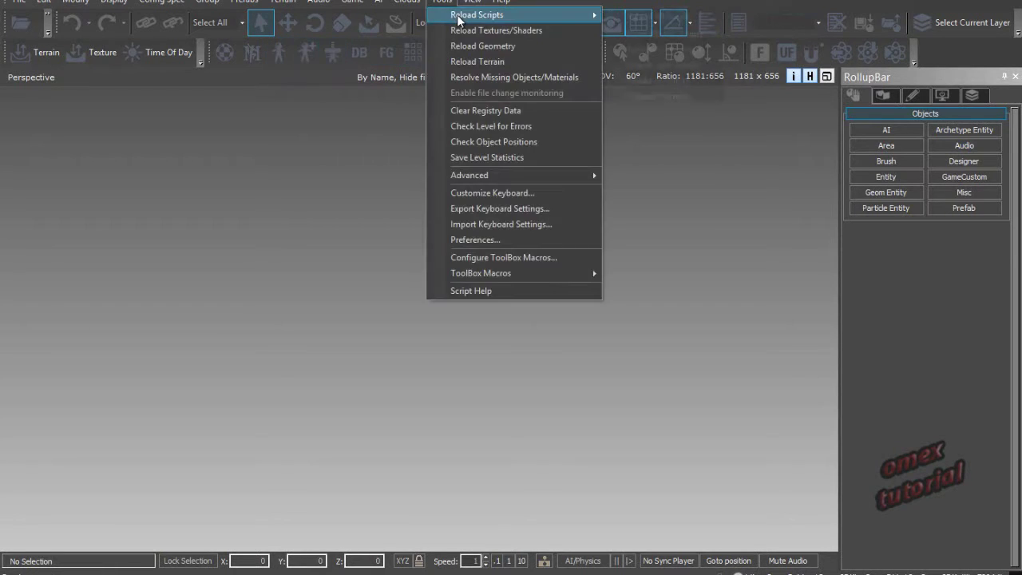
pyautogui.press('Escape')
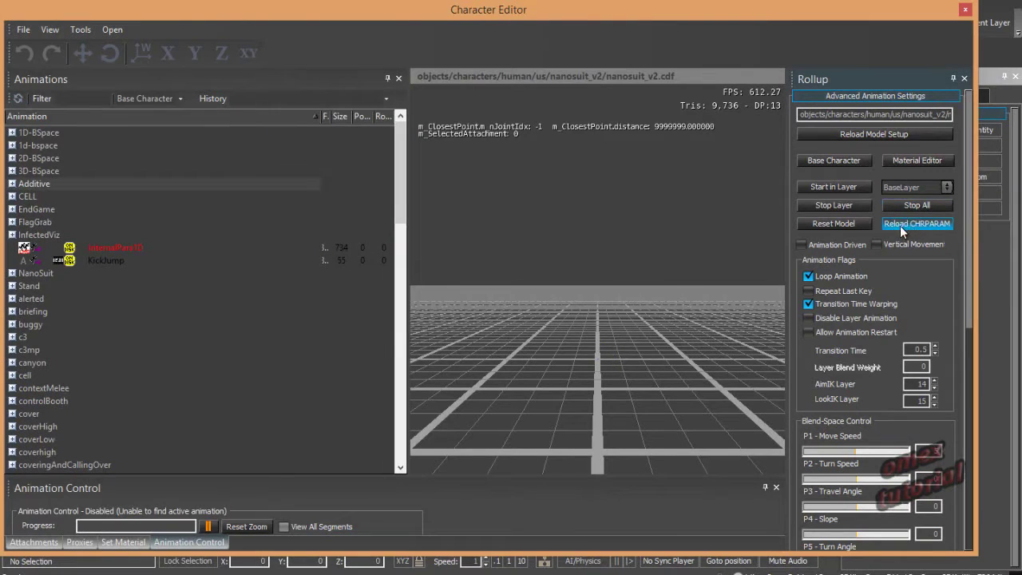
pyautogui.click(900, 227)
pyautogui.click(582, 328)
pyautogui.click(582, 329)
pyautogui.click(582, 329)
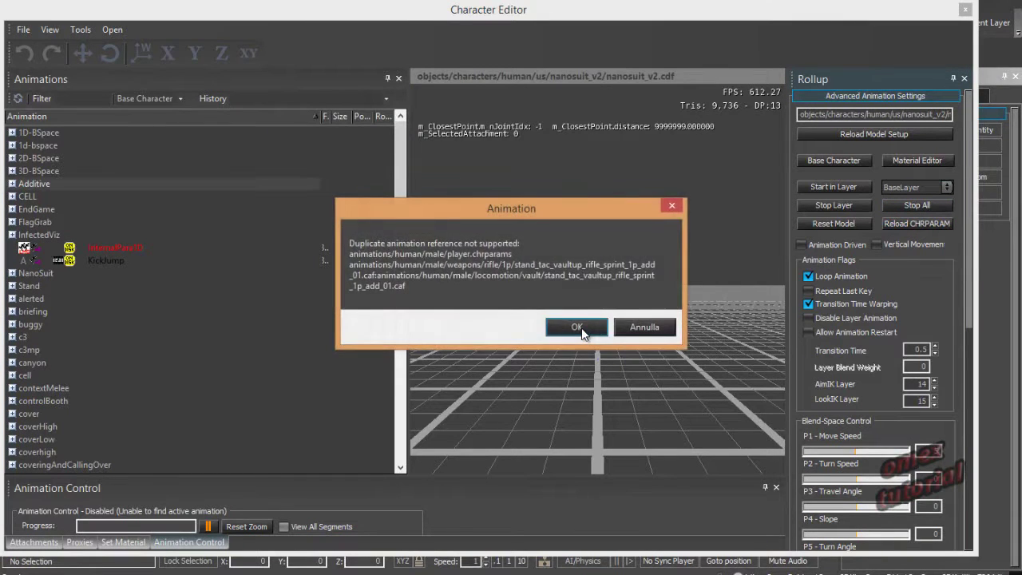
pyautogui.click(581, 328)
# Step: Load the character file objects/characters/isabella/humanoid.cdf and dismiss its error report
pyautogui.click(26, 29)
pyautogui.click(36, 57)
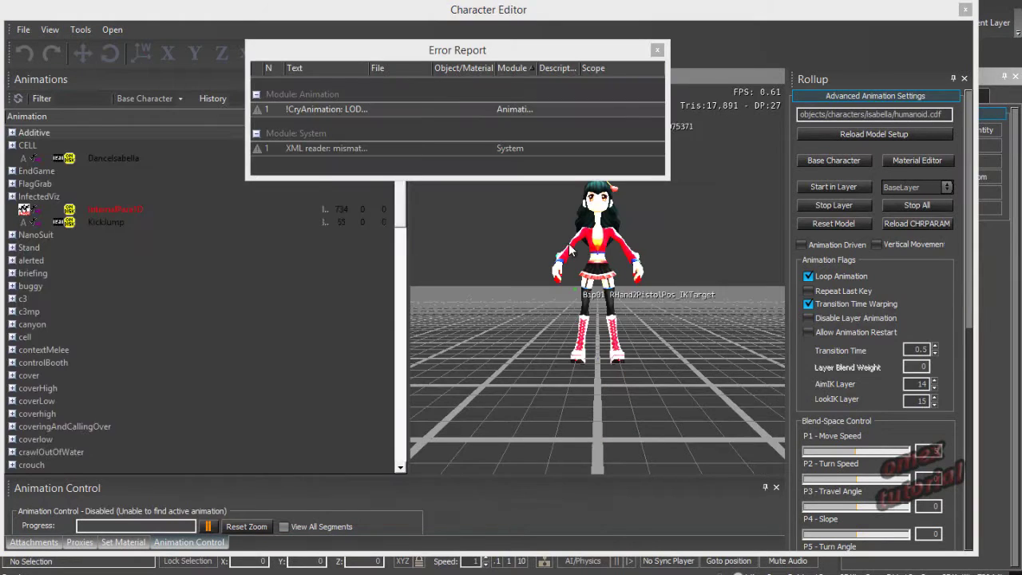
pyautogui.click(657, 50)
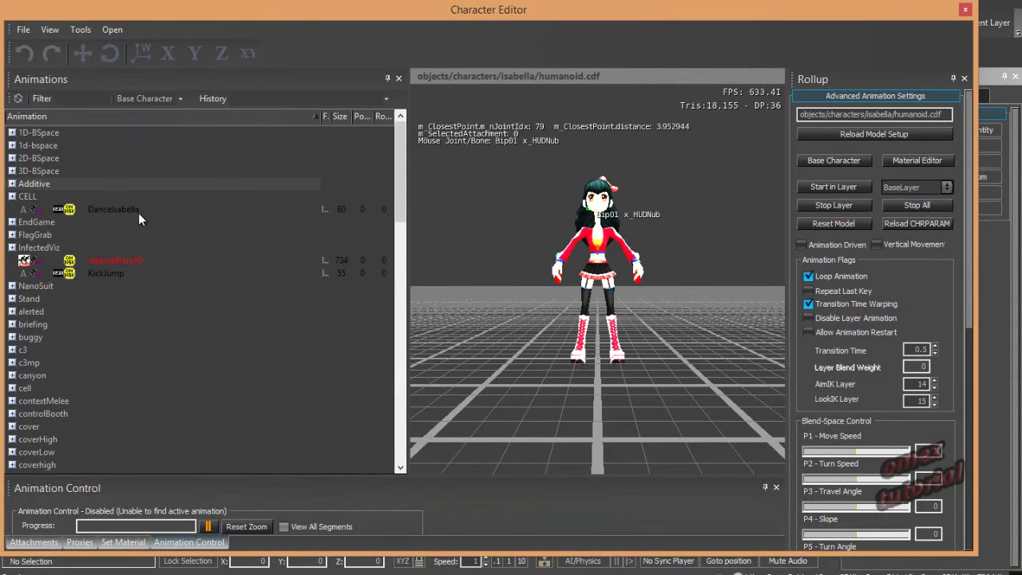
# Step: Filter the animation list by "dance" and play DanceIsabella on the Isabella character, checking the motion from another angle
pyautogui.click(78, 98)
pyautogui.write('dance')
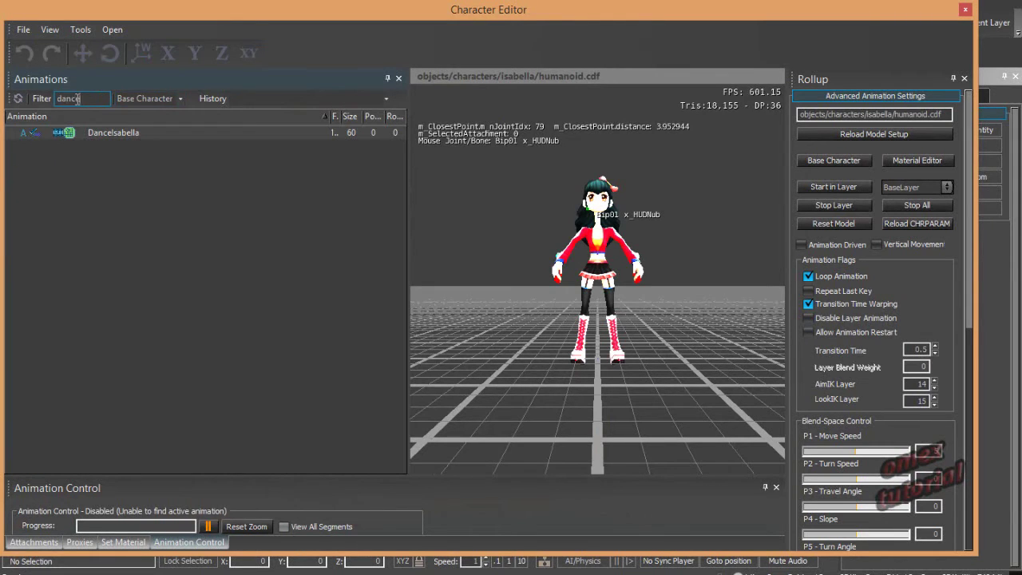
pyautogui.click(119, 132)
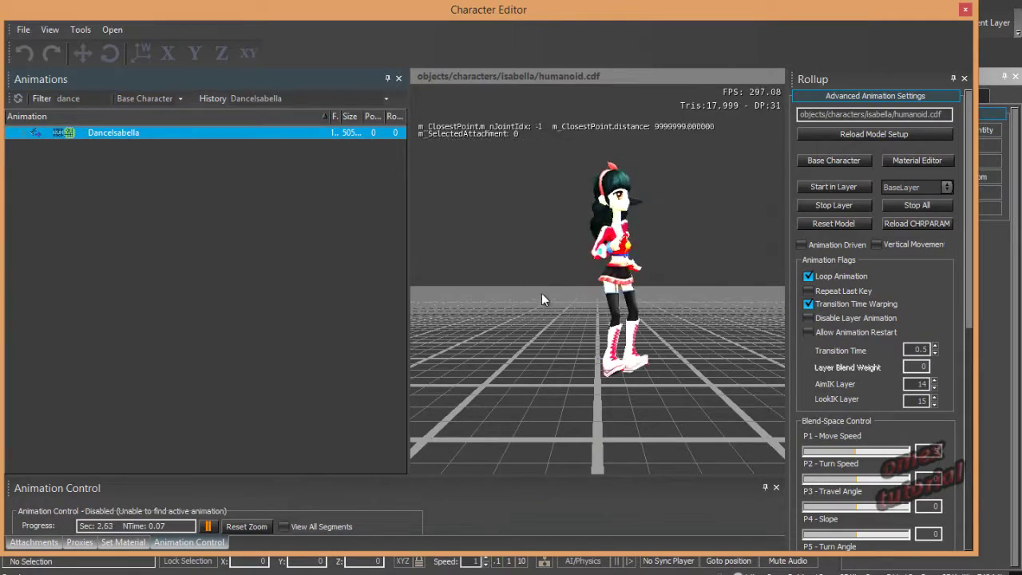
pyautogui.moveTo(639, 275); pyautogui.dragTo(639, 273, button='right')
pyautogui.moveTo(638, 275); pyautogui.dragTo(640, 274, button='middle')
pyautogui.scroll(-2, 641, 275)
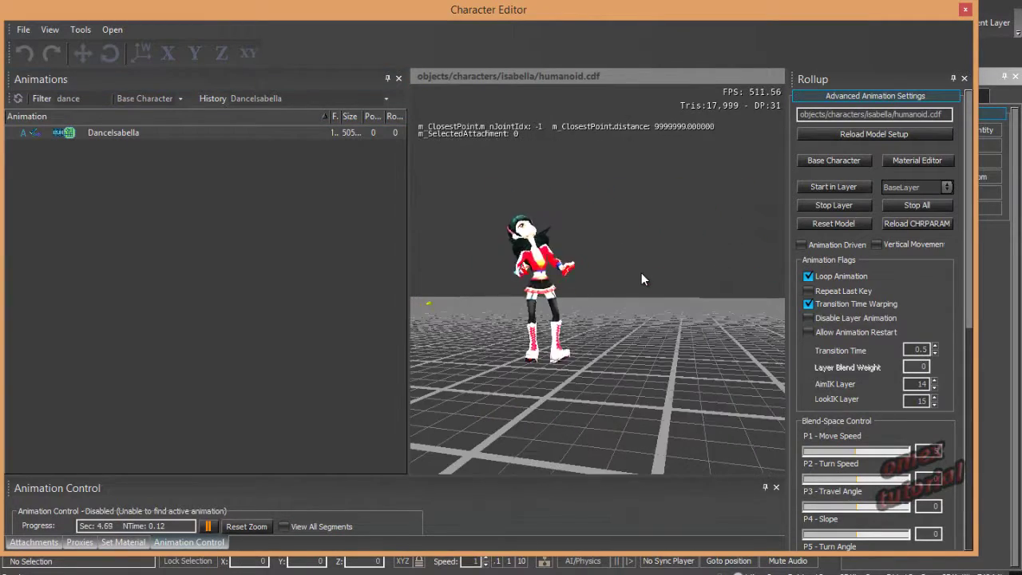
pyautogui.moveTo(641, 275); pyautogui.dragTo(641, 276, button='right')
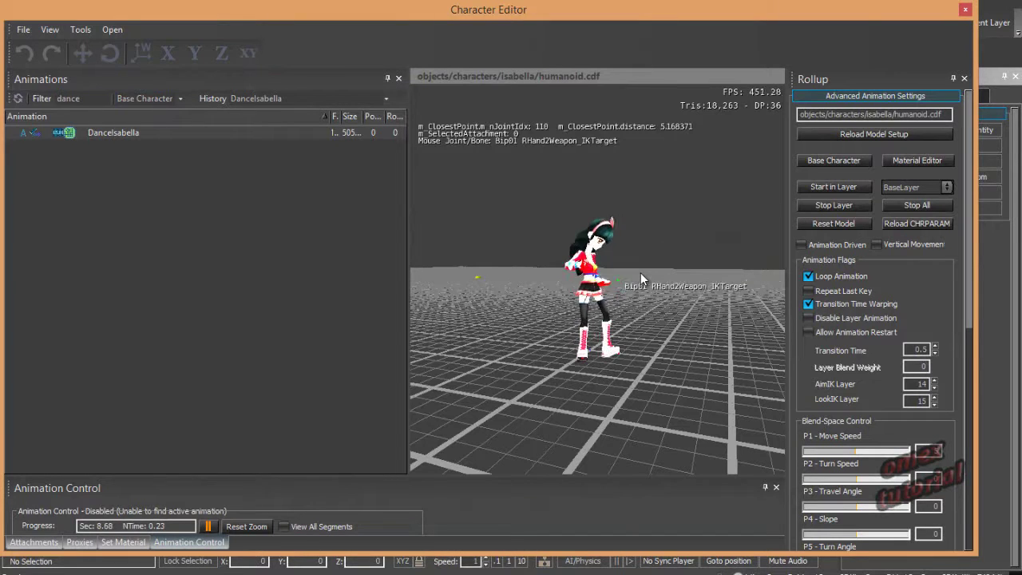
# Step: Close the Character Editor and open the second recent level, Forest.cry, in the main editor
pyautogui.click(23, 29)
pyautogui.click(475, 85)
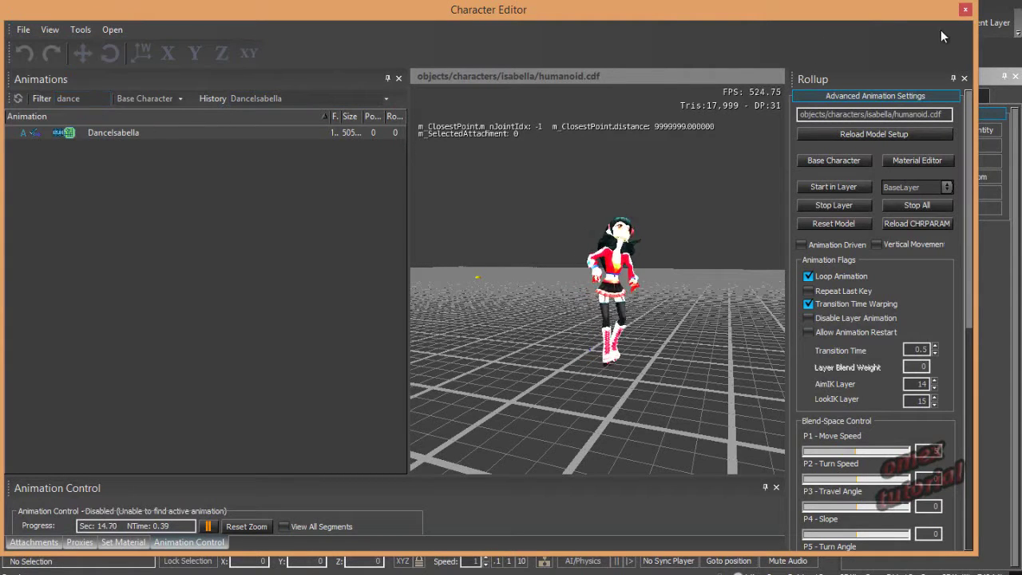
pyautogui.click(965, 11)
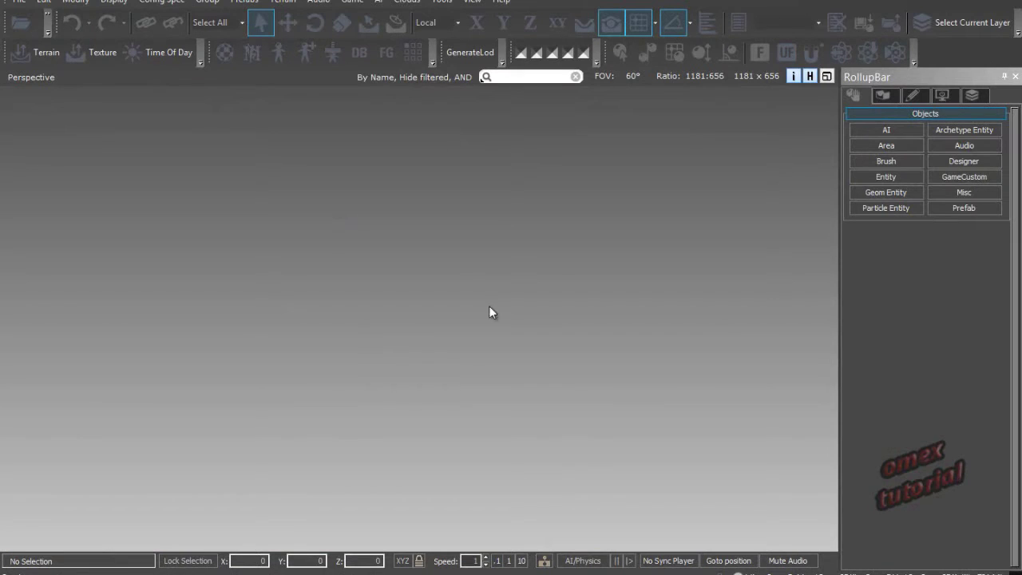
pyautogui.click(21, 2)
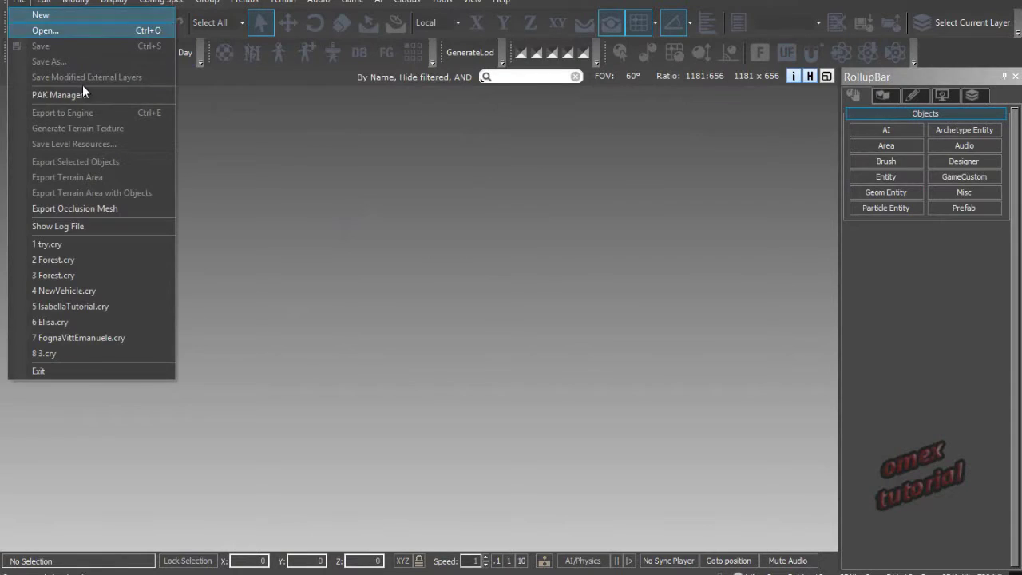
pyautogui.click(78, 260)
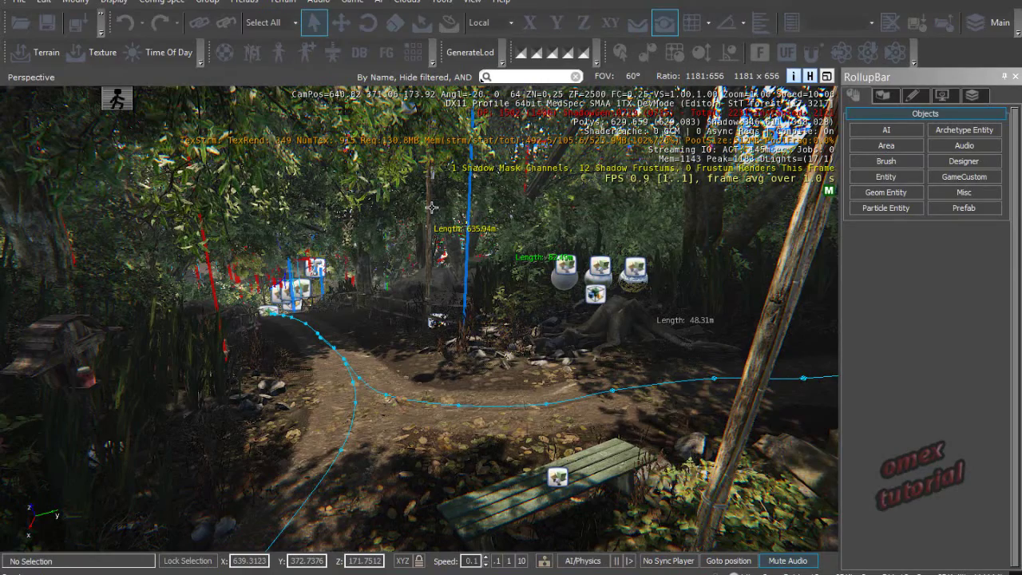
# Step: Go to the railed wooden deck in the forest level and bring up the Entity categories for placing an object
pyautogui.moveTo(483, 261); pyautogui.dragTo(471, 263, button='right')
pyautogui.scroll(3, 480, 321)
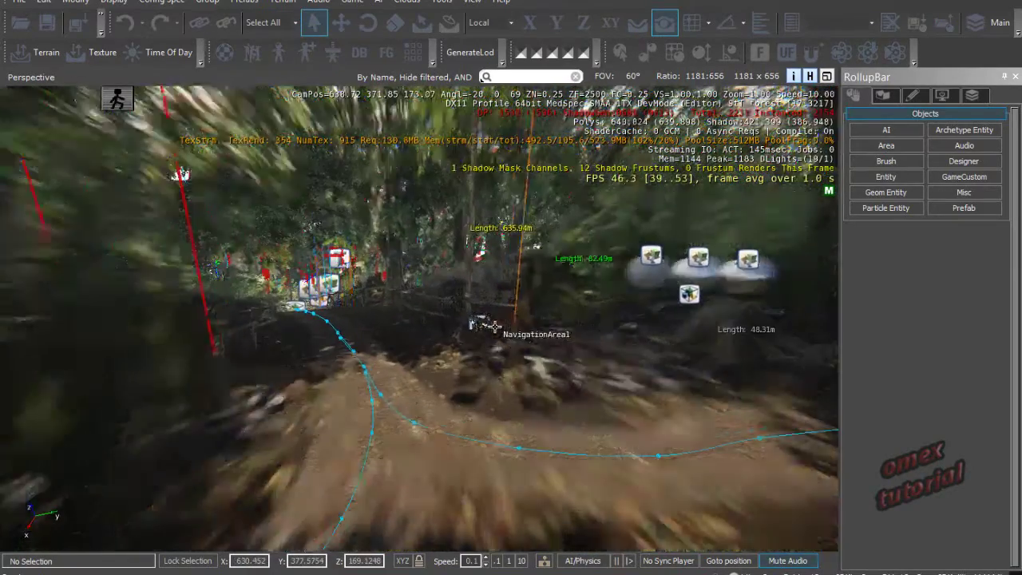
pyautogui.moveTo(504, 320)
pyautogui.mouseDown(button='right')
pyautogui.moveTo(468, 304)
pyautogui.moveTo(425, 308)
pyautogui.moveTo(508, 326)
pyautogui.mouseUp(button='right')
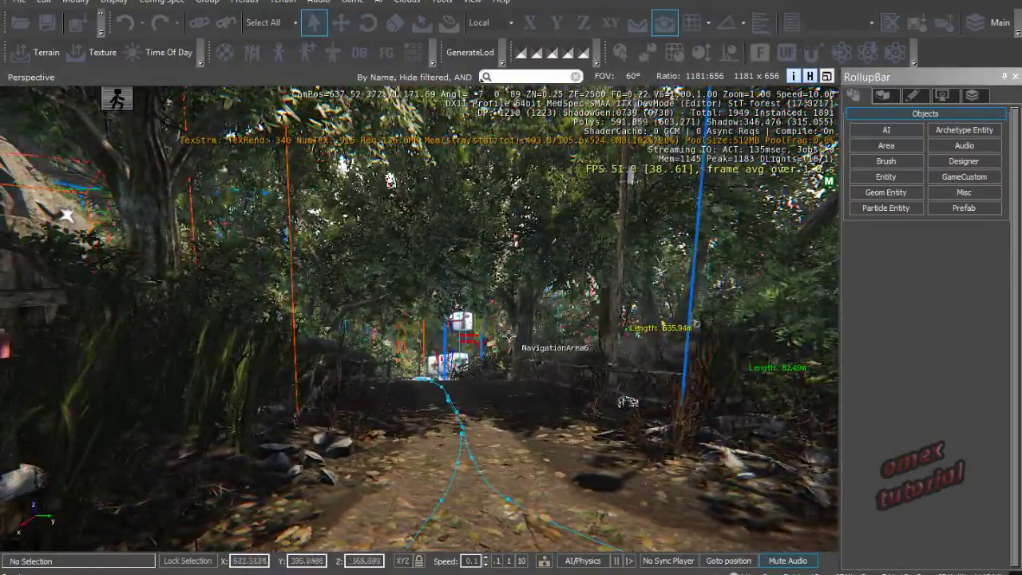
pyautogui.moveTo(514, 336); pyautogui.dragTo(510, 334, button='middle')
pyautogui.press('s')
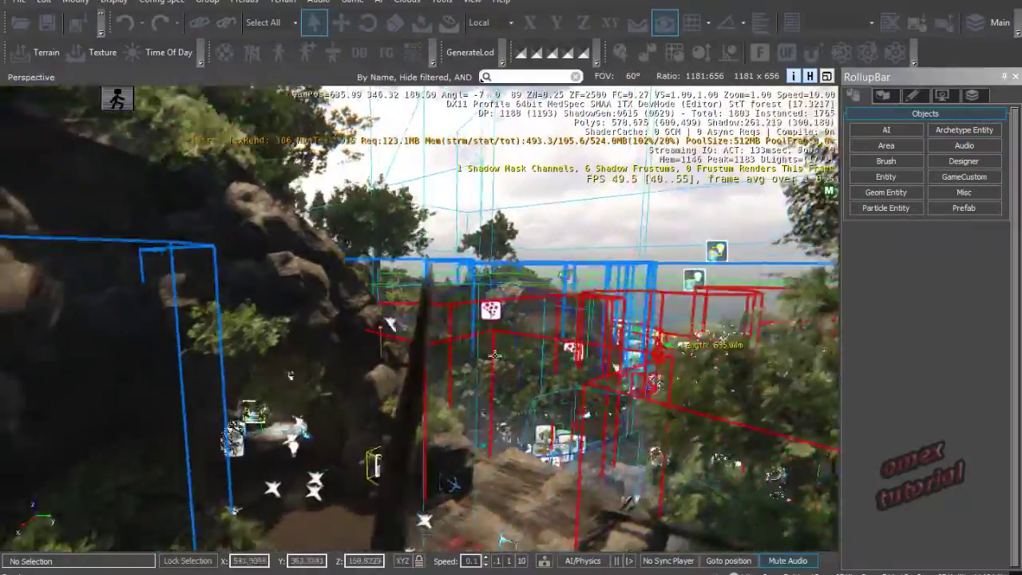
pyautogui.press('w')
pyautogui.moveTo(495, 356); pyautogui.dragTo(294, 391, button='right')
pyautogui.press('w')
pyautogui.press('w')
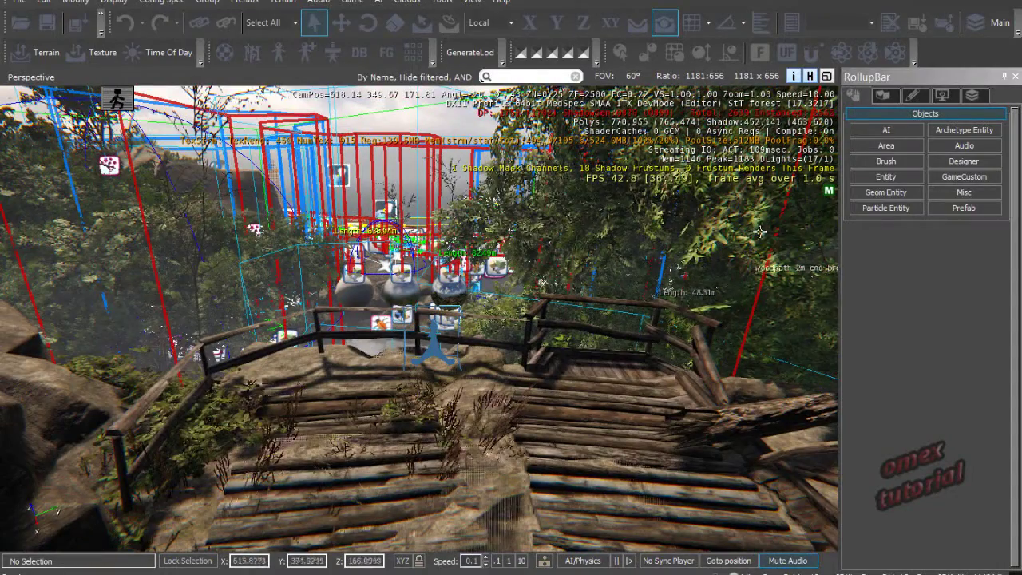
pyautogui.click(861, 181)
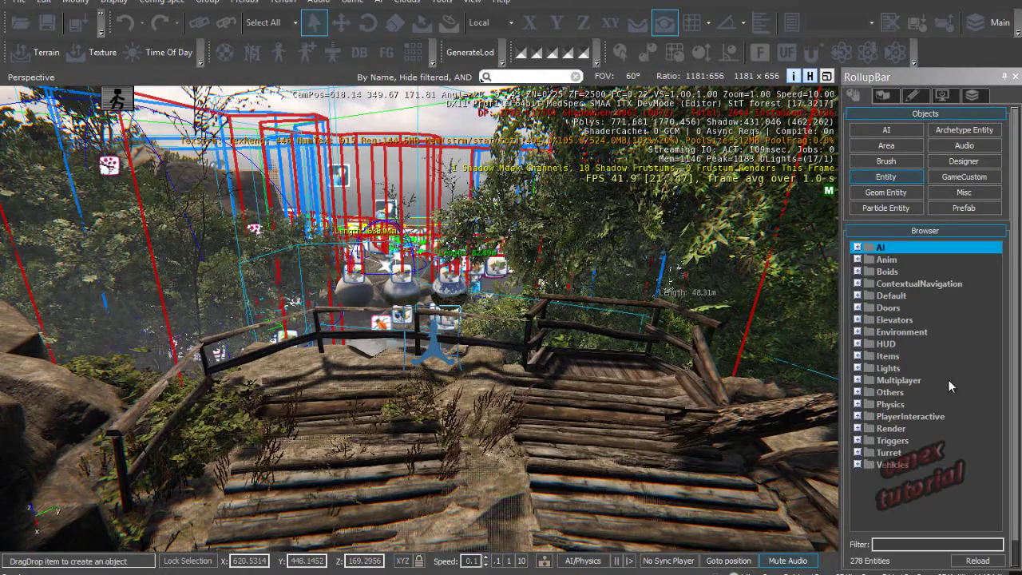
# Step: Place an AnimObject physics entity on the wooden walkway and set its model to humanoid.cdf from the characters/Isabella folder
pyautogui.click(857, 404)
pyautogui.moveTo(896, 416); pyautogui.dragTo(611, 452)
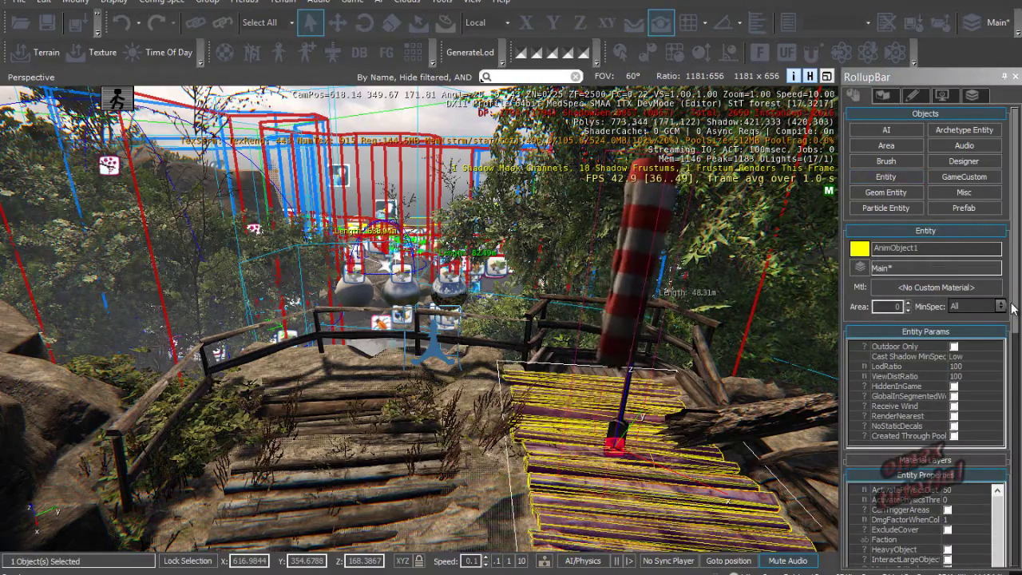
pyautogui.scroll(-5, 1005, 424)
pyautogui.click(962, 298)
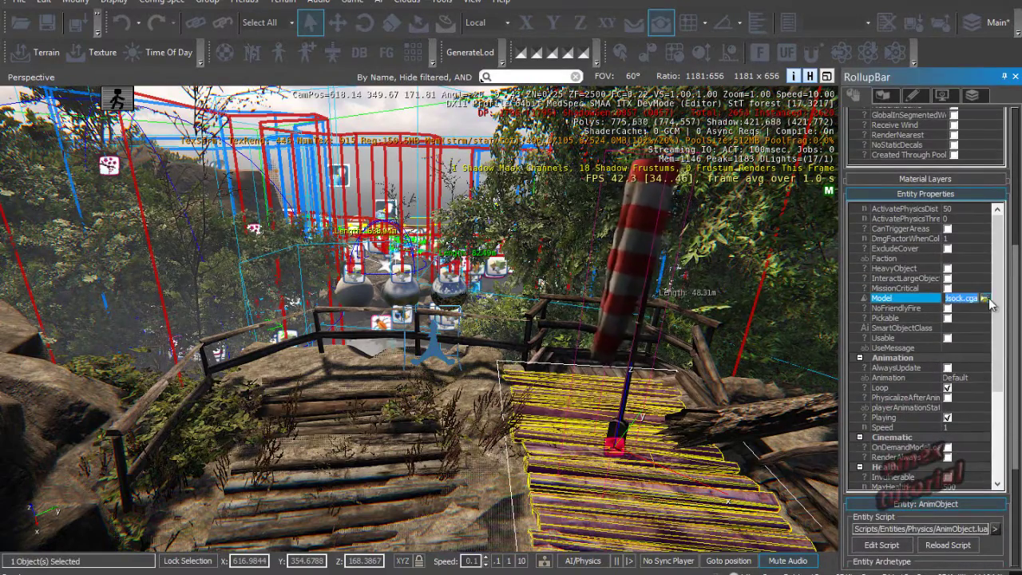
pyautogui.click(985, 297)
pyautogui.click(542, 186)
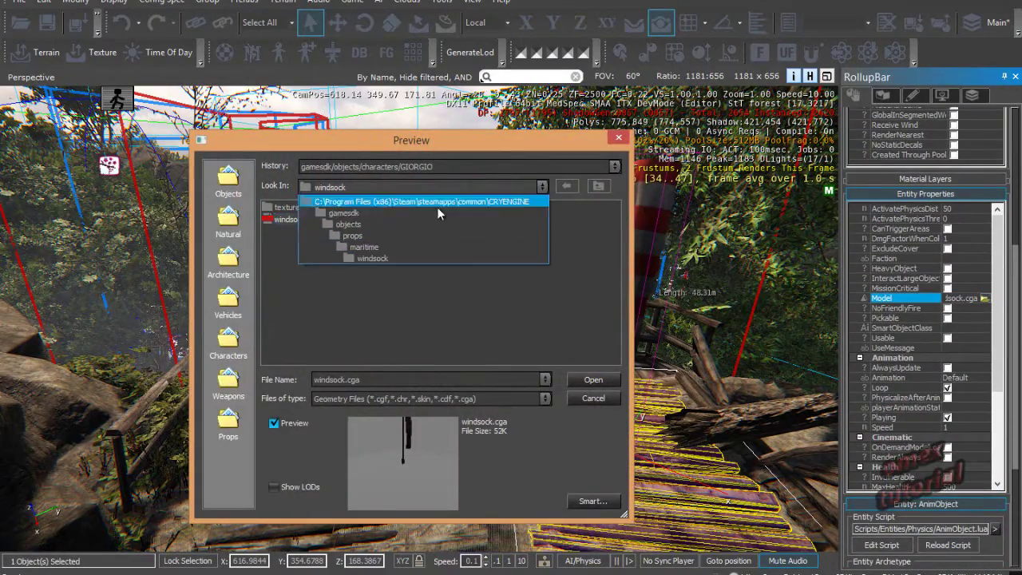
pyautogui.click(385, 226)
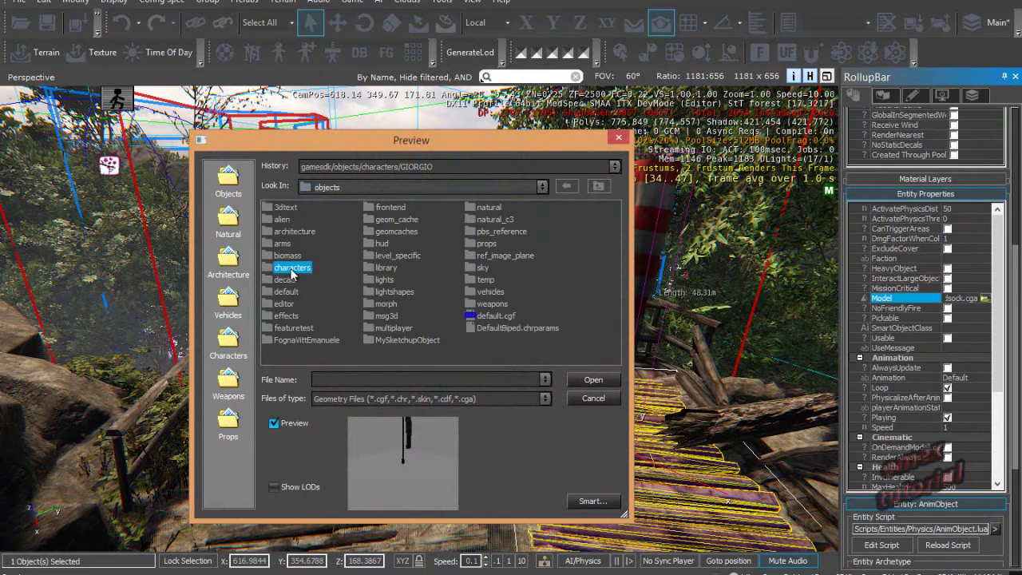
pyautogui.doubleClick(292, 268)
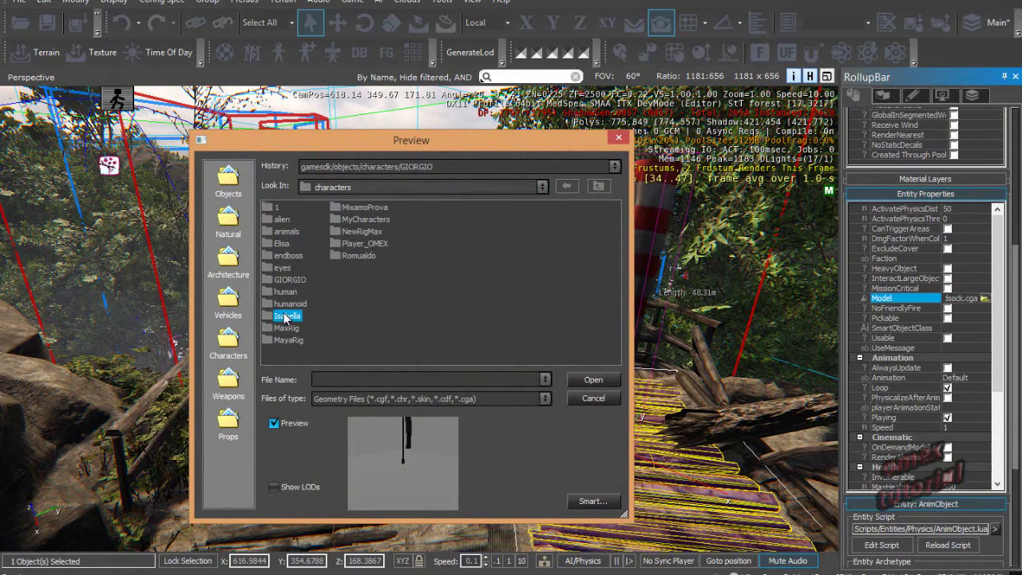
pyautogui.doubleClick(285, 317)
pyautogui.doubleClick(292, 232)
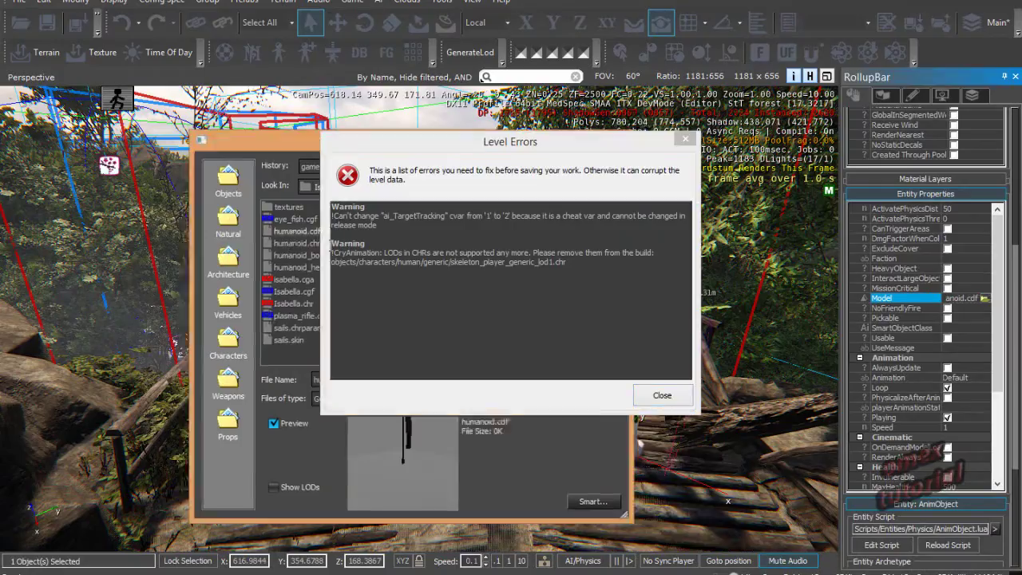
pyautogui.click(662, 394)
# Step: Rotate the character 148° about its Z axis so that it faces the camera
pyautogui.moveTo(462, 339); pyautogui.dragTo(499, 336, button='right')
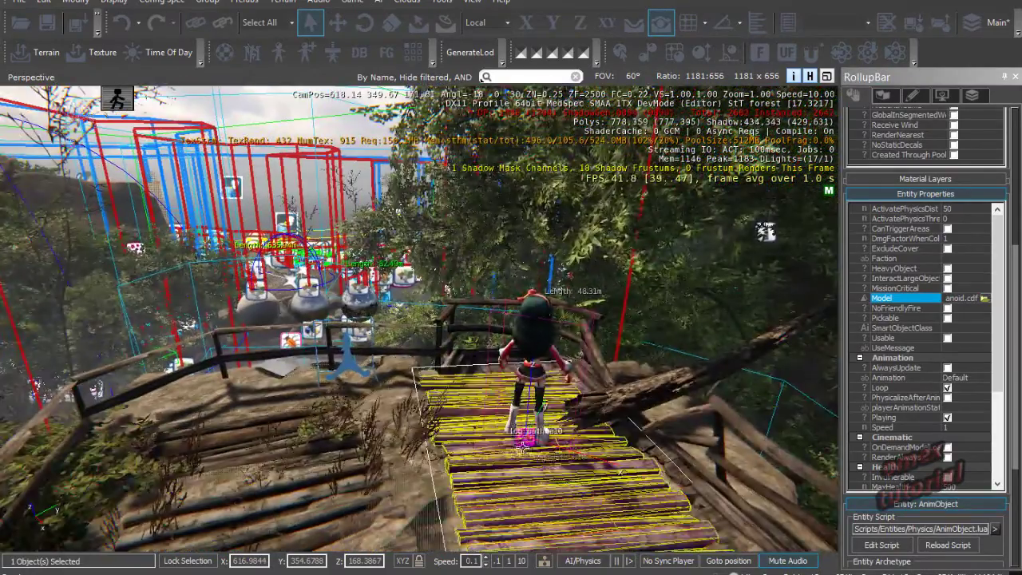
pyautogui.scroll(5, 479, 336)
pyautogui.moveTo(487, 340); pyautogui.dragTo(450, 312, button='middle')
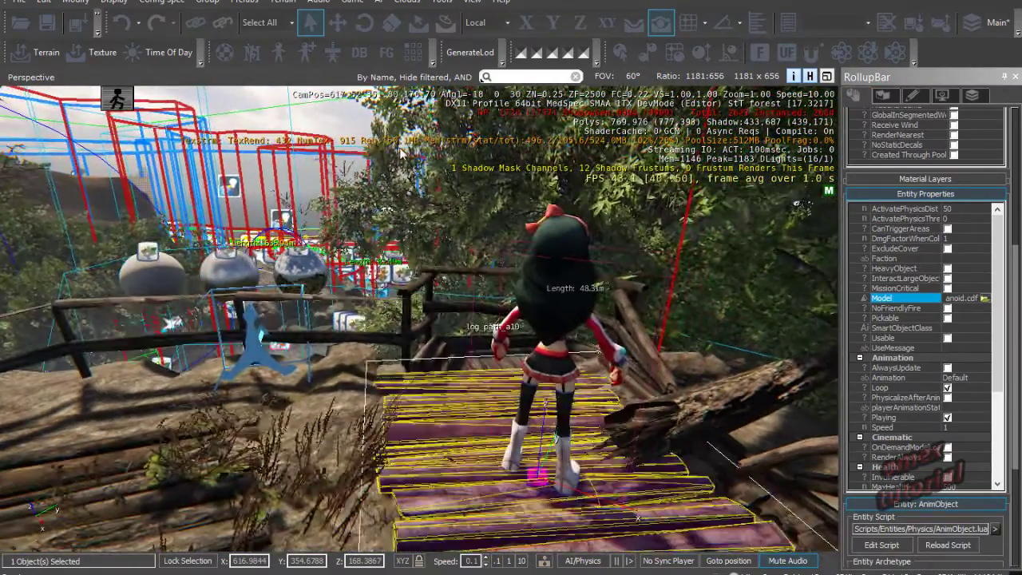
pyautogui.click(364, 22)
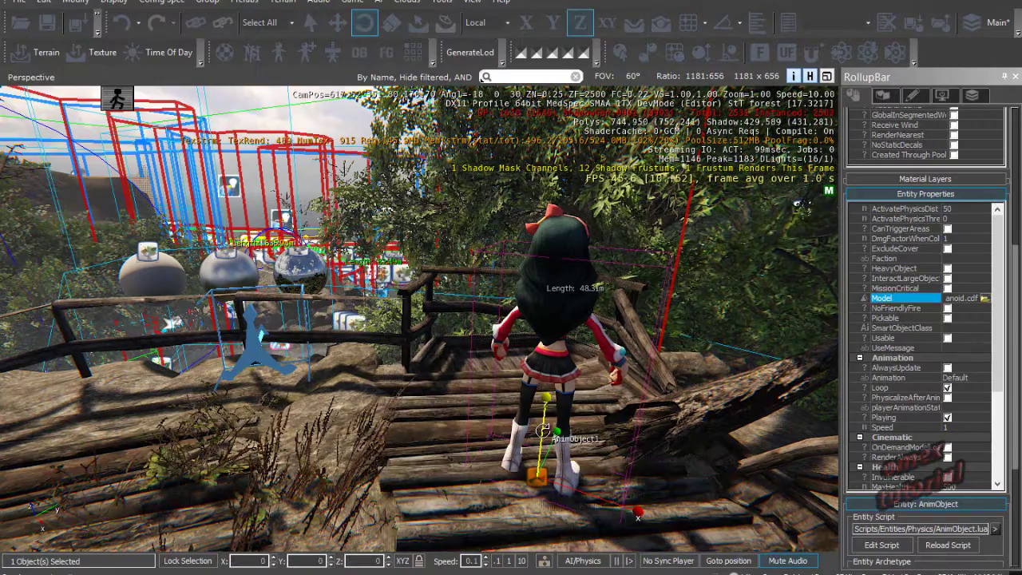
pyautogui.moveTo(541, 430); pyautogui.dragTo(541, 323)
pyautogui.moveTo(396, 270); pyautogui.dragTo(373, 250, button='middle')
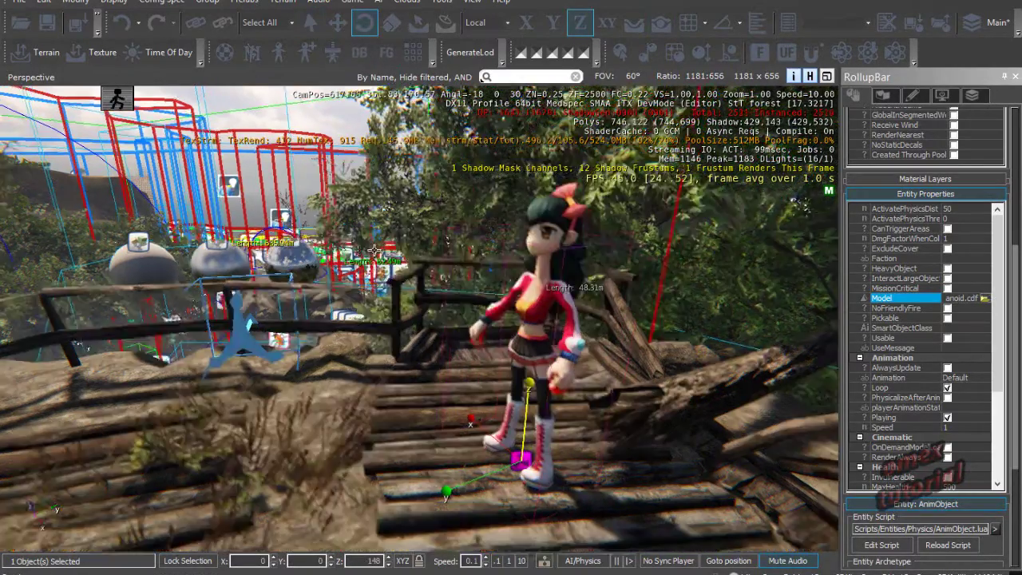
pyautogui.moveTo(374, 250); pyautogui.dragTo(407, 277, button='right')
pyautogui.moveTo(407, 277); pyautogui.dragTo(405, 279, button='middle')
pyautogui.scroll(-3, 406, 280)
pyautogui.moveTo(406, 279); pyautogui.dragTo(391, 276, button='right')
pyautogui.scroll(3, 471, 279)
pyautogui.moveTo(467, 285); pyautogui.dragTo(487, 281, button='right')
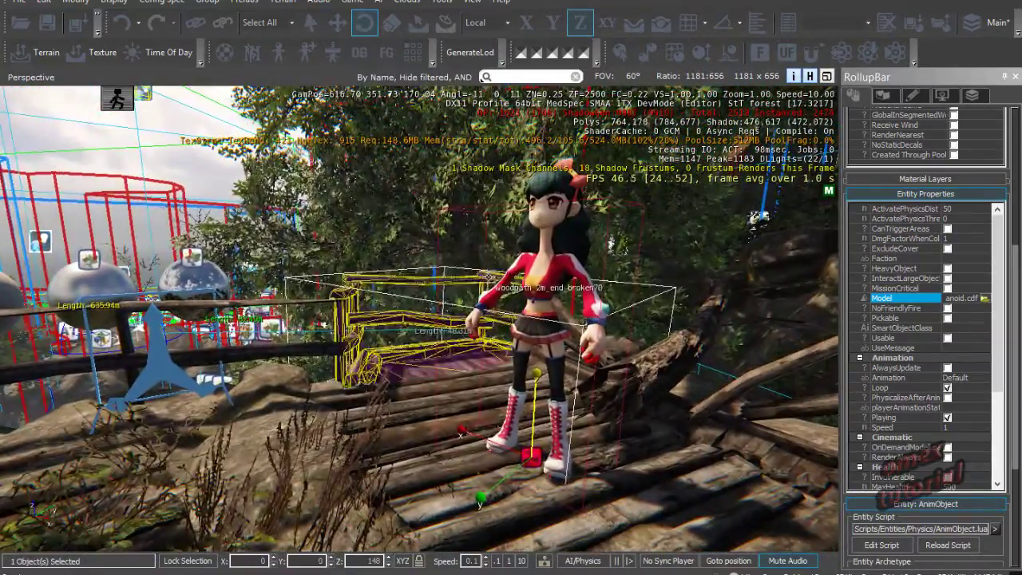
# Step: Open the Track View and create a new sequence named Isabella_Scene_01
pyautogui.click(441, 1)
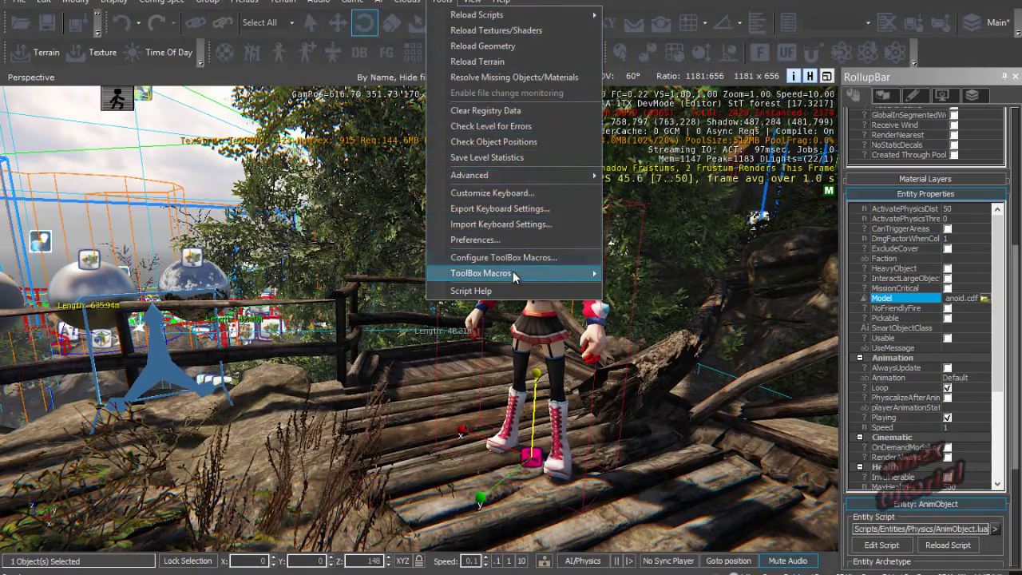
pyautogui.moveTo(472, 2)
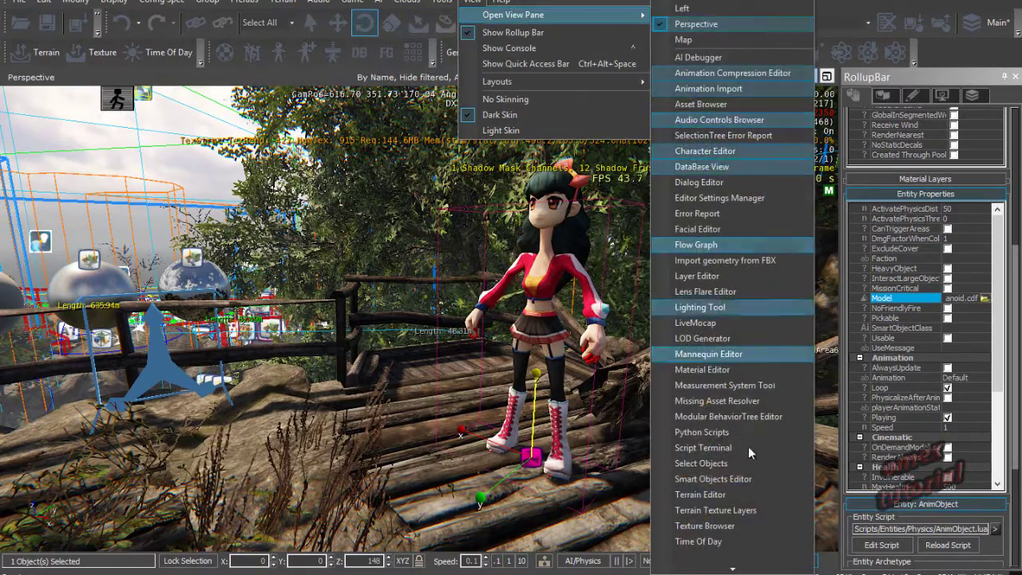
pyautogui.click(703, 518)
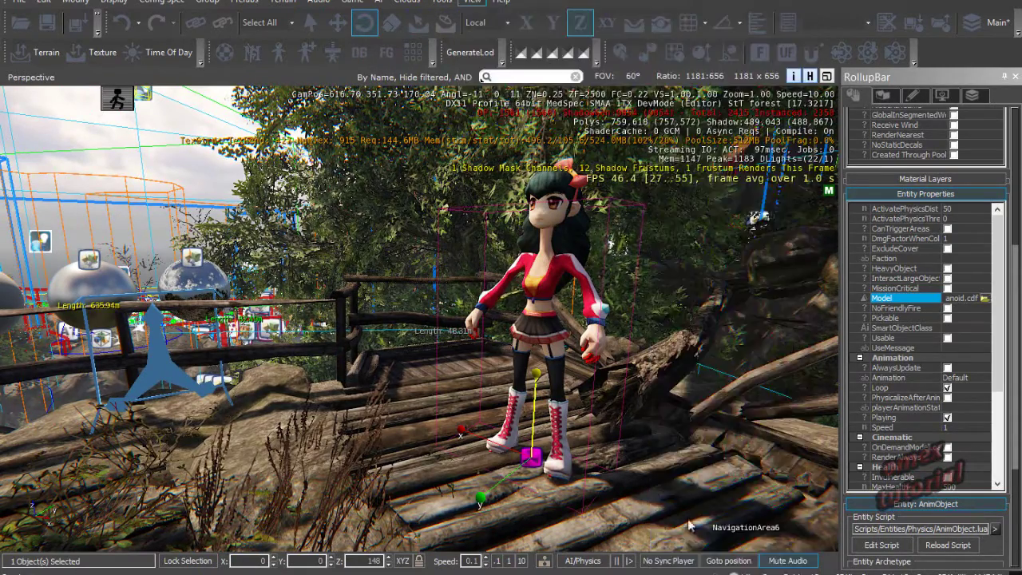
pyautogui.moveTo(469, 100); pyautogui.dragTo(495, 376)
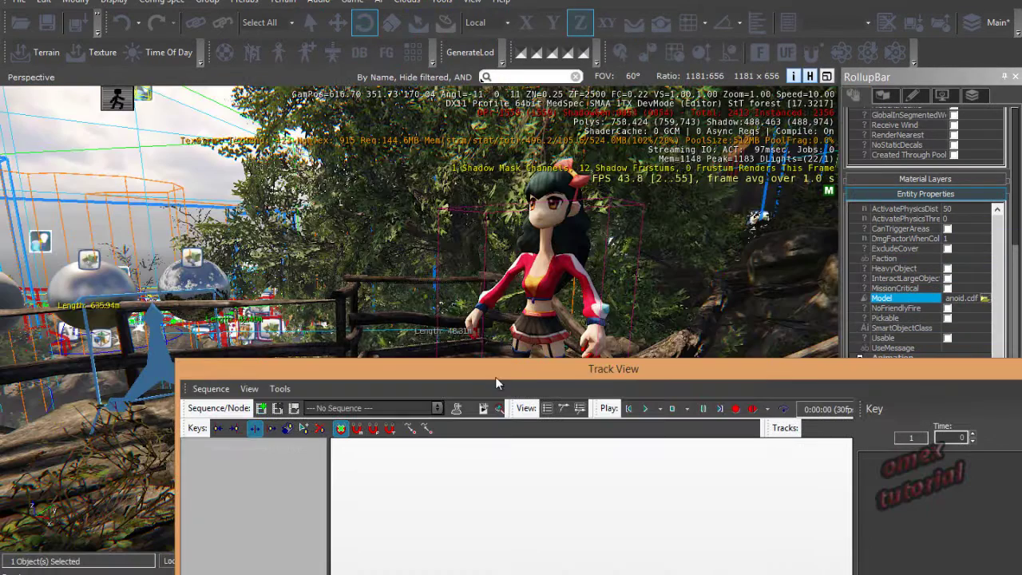
pyautogui.click(261, 408)
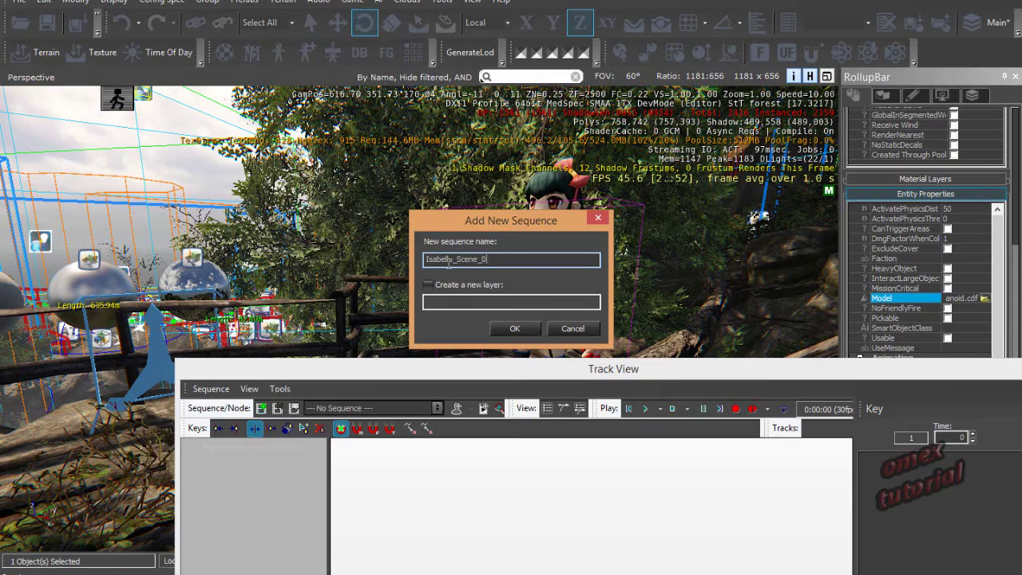
pyautogui.click(515, 328)
pyautogui.moveTo(357, 376); pyautogui.dragTo(300, 365)
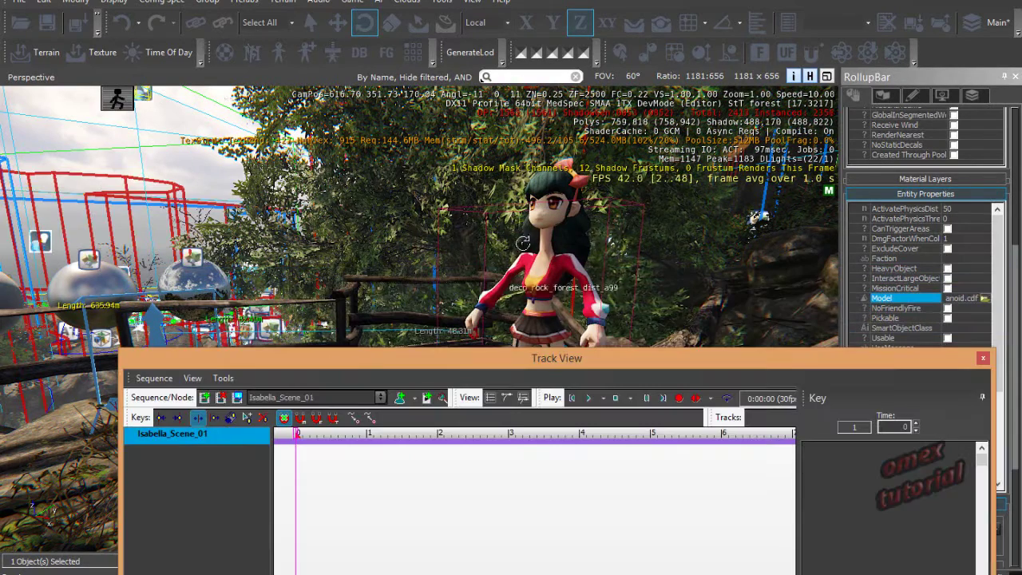
# Step: Add the selected character entity to the sequence and give it an Animation track
pyautogui.moveTo(549, 284); pyautogui.dragTo(479, 351, button='right')
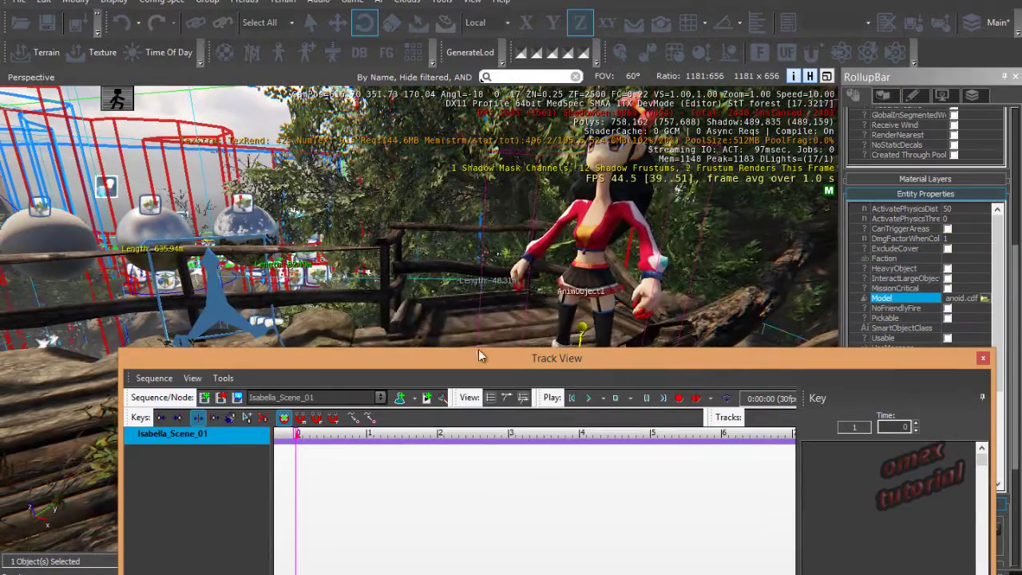
pyautogui.click(400, 397)
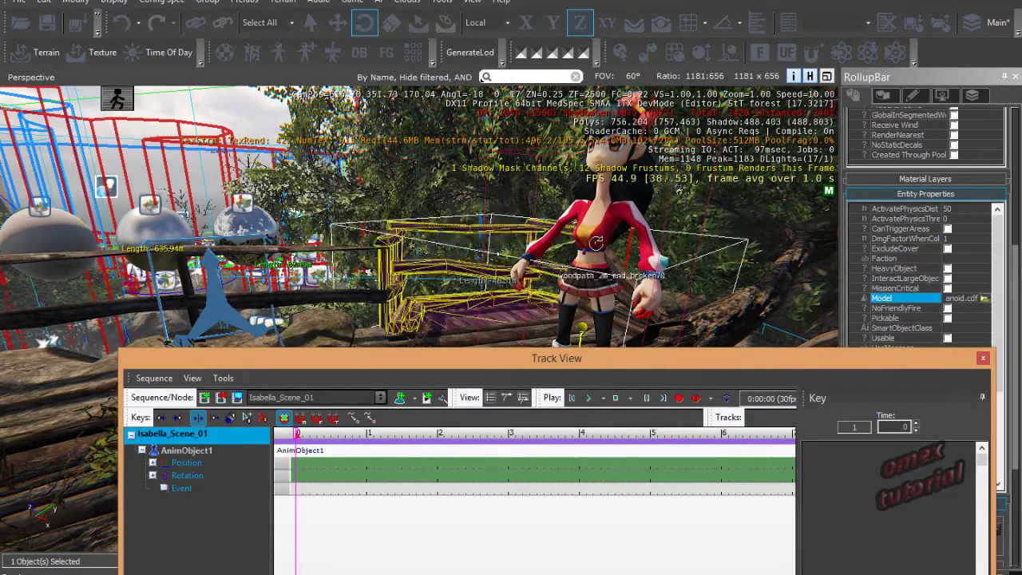
pyautogui.scroll(1, 563, 277)
pyautogui.scroll(-3, 562, 264)
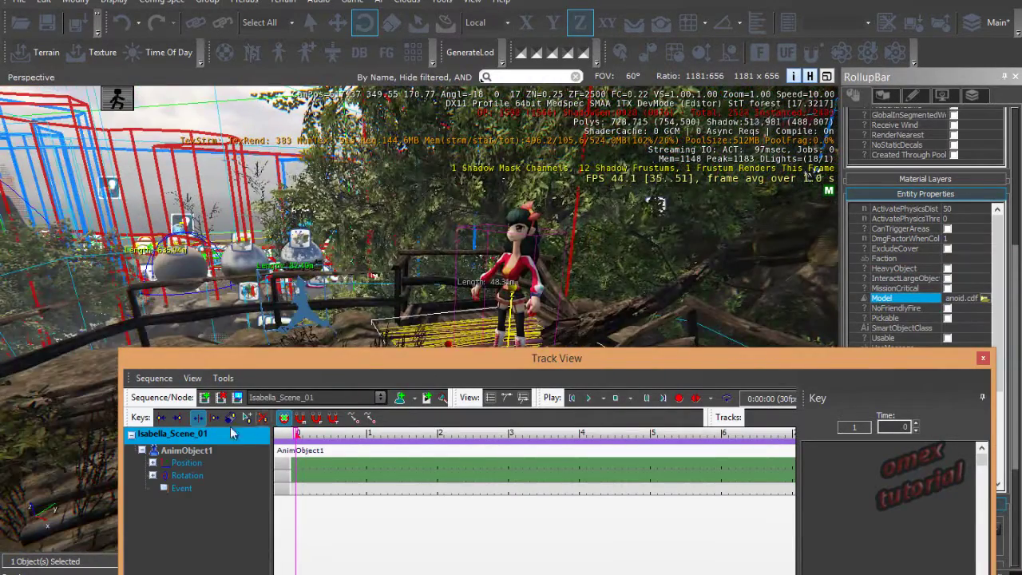
pyautogui.rightClick(190, 450)
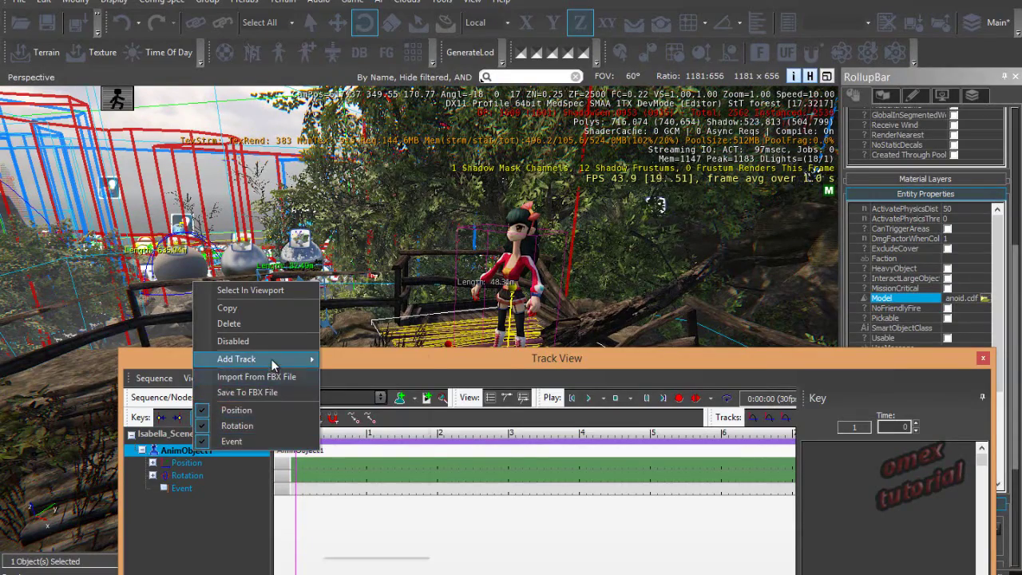
pyautogui.moveTo(274, 359)
pyautogui.click(363, 361)
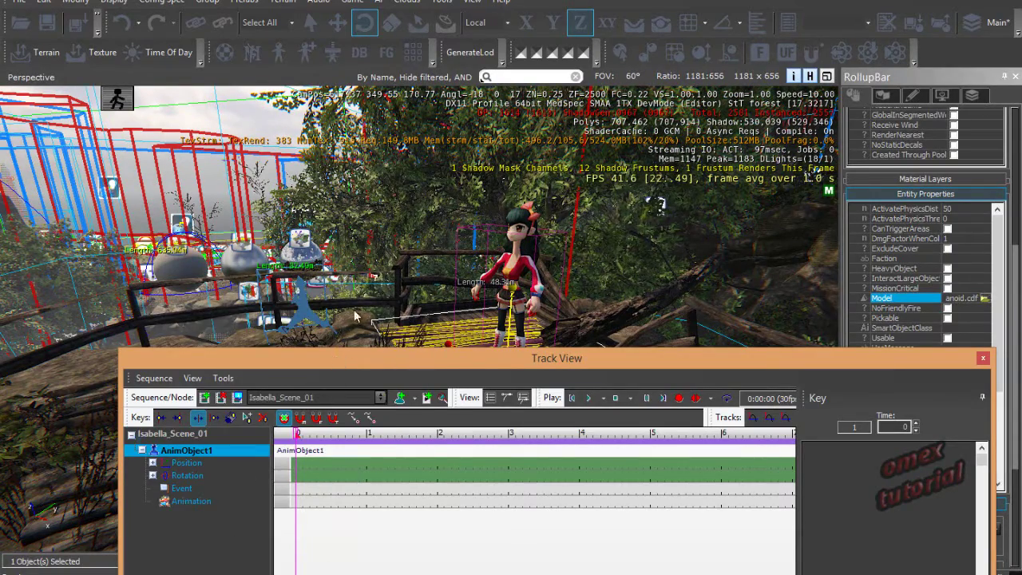
# Step: Add a key at time 0 on the Animation track and assign the DanceIsabella animation to it
pyautogui.moveTo(335, 363); pyautogui.dragTo(323, 179)
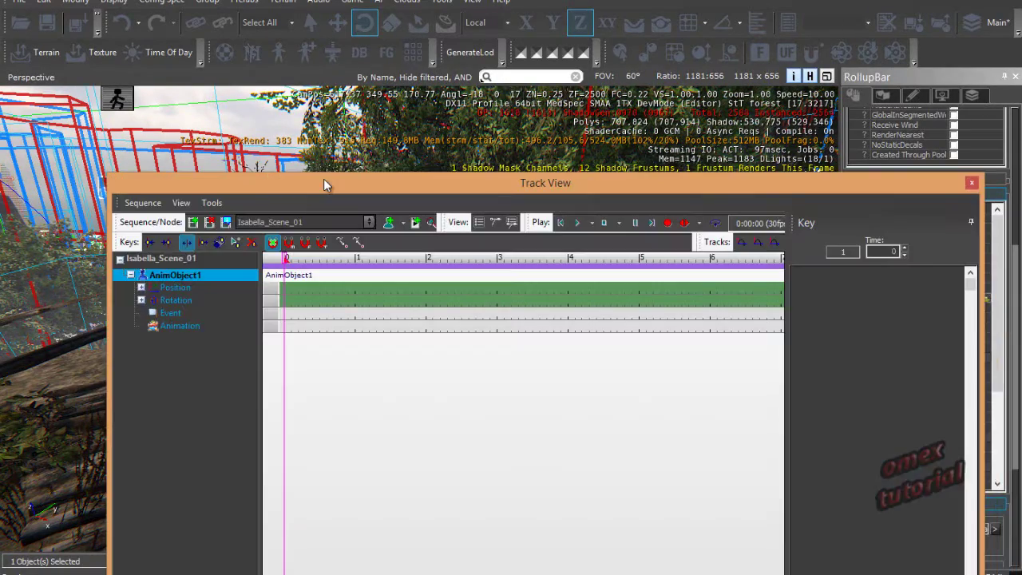
pyautogui.doubleClick(284, 326)
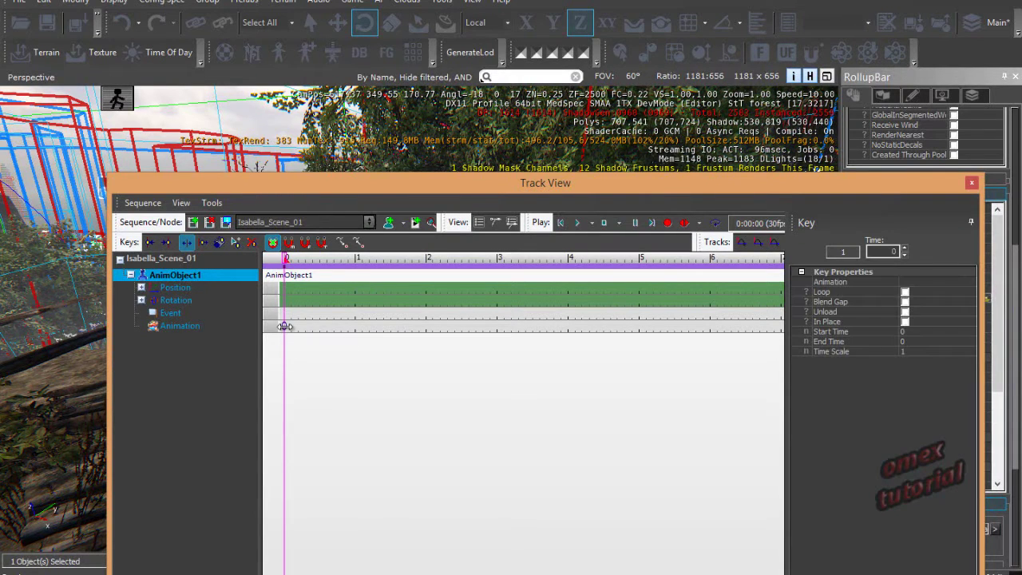
pyautogui.click(284, 326)
pyautogui.click(400, 345)
pyautogui.click(415, 345)
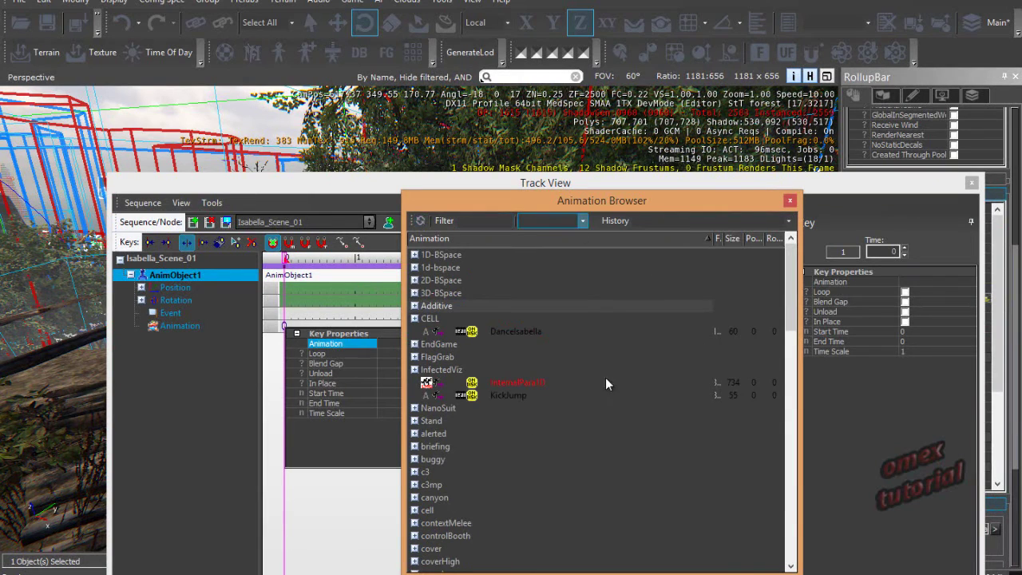
pyautogui.click(511, 333)
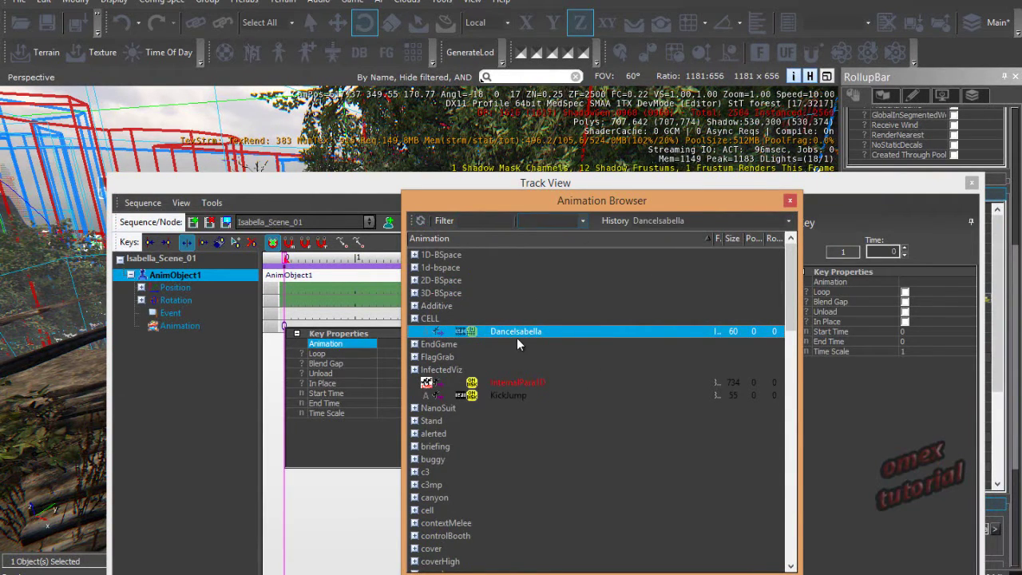
pyautogui.doubleClick(514, 333)
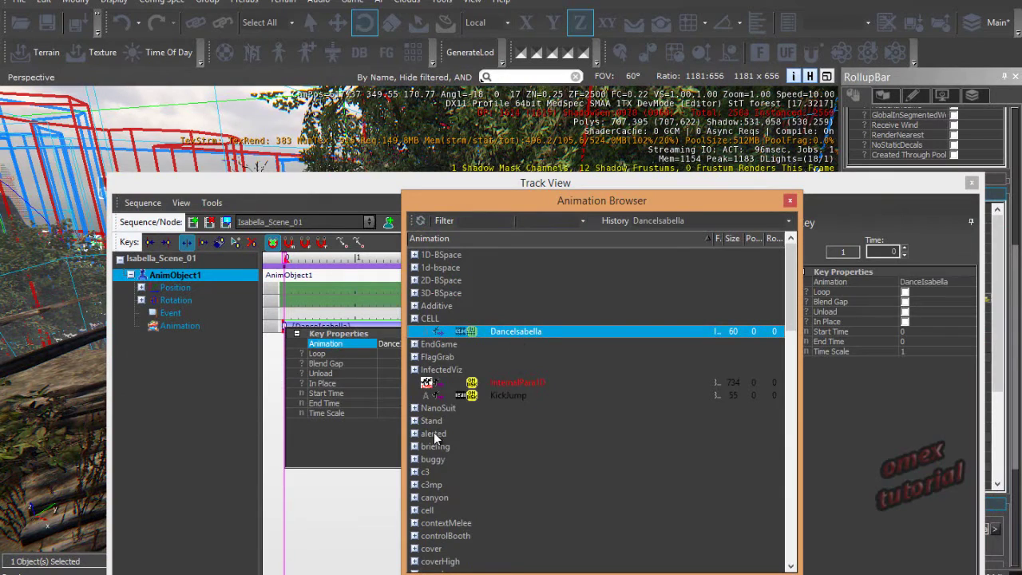
pyautogui.click(790, 201)
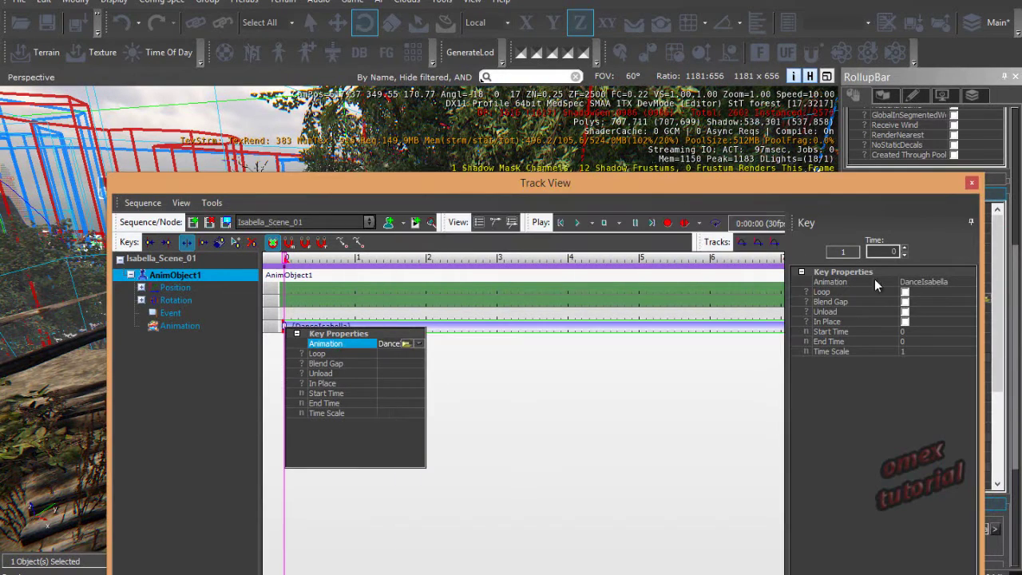
# Step: Dock the Track View below the perspective viewport and reduce its height
pyautogui.moveTo(700, 191); pyautogui.dragTo(514, 547)
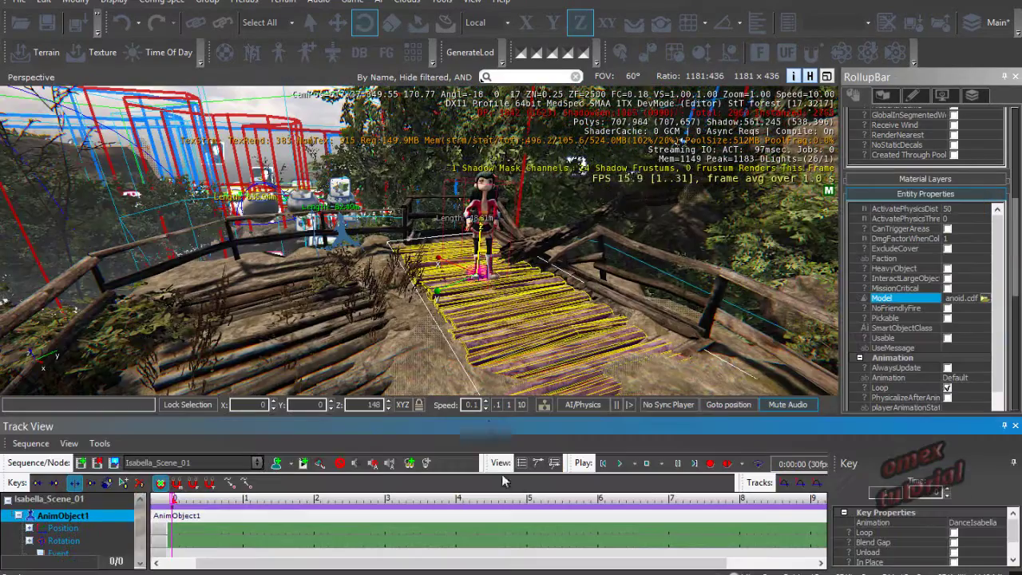
pyautogui.moveTo(488, 414); pyautogui.dragTo(488, 443)
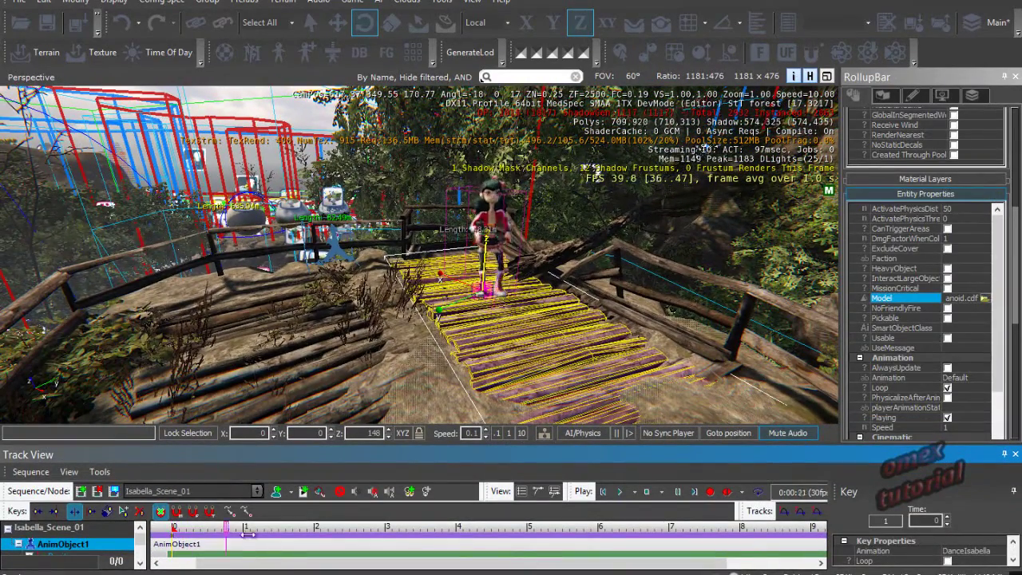
pyautogui.scroll(2, 491, 247)
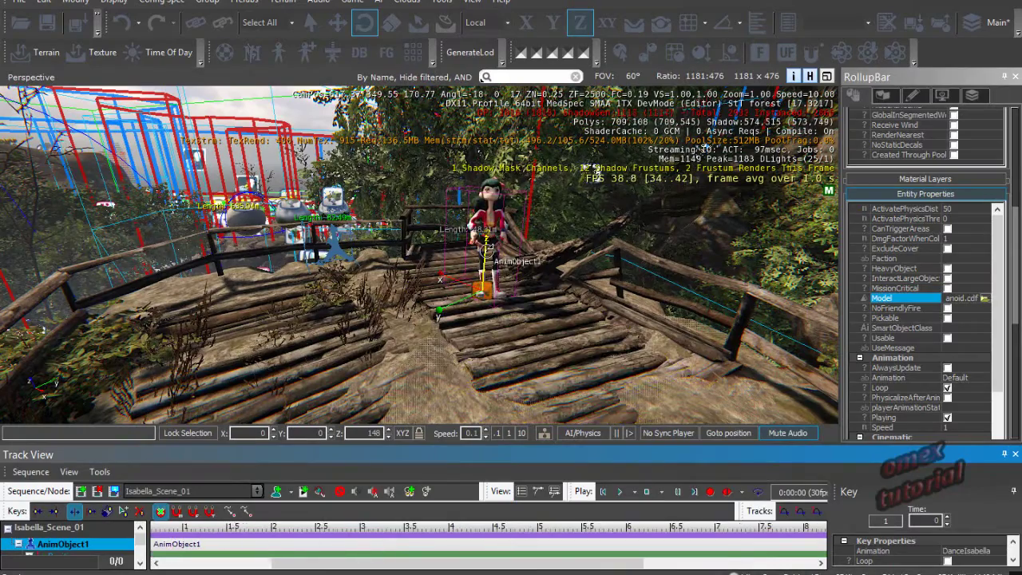
# Step: Play the sequence to preview the character's dance animation up close in the viewport
pyautogui.click(491, 247)
pyautogui.scroll(2, 491, 247)
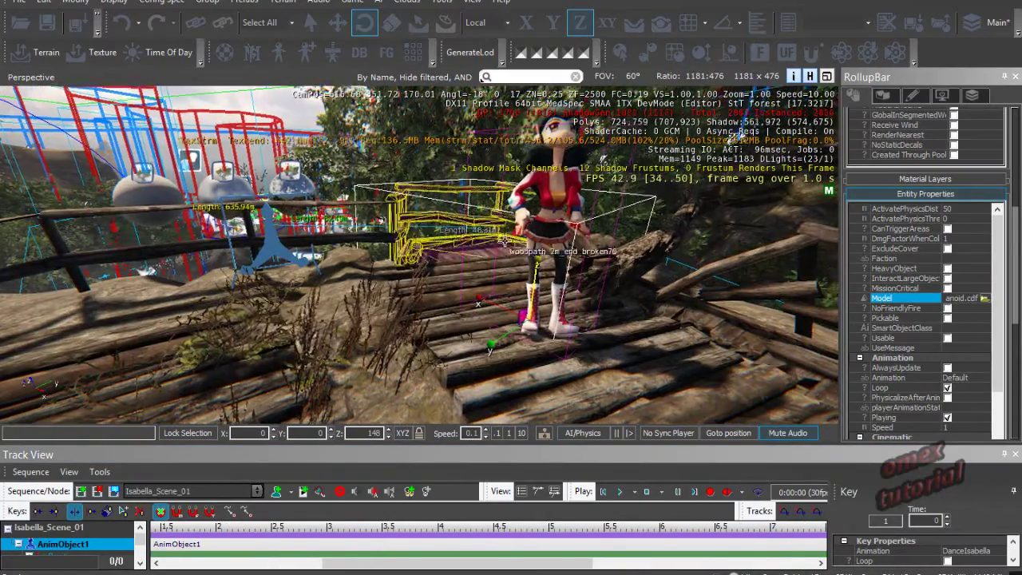
pyautogui.moveTo(489, 245); pyautogui.dragTo(562, 209, button='right')
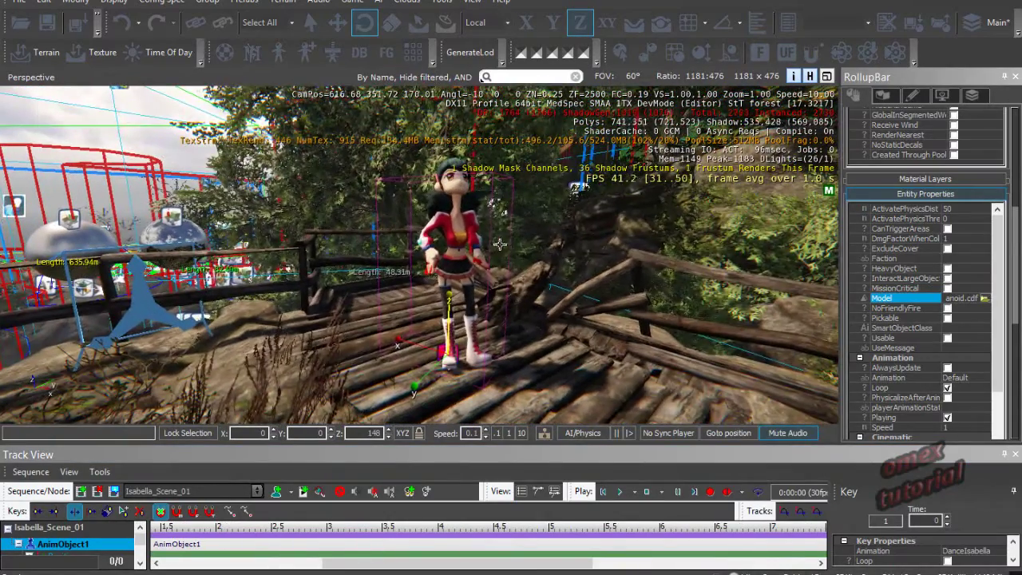
pyautogui.click(622, 493)
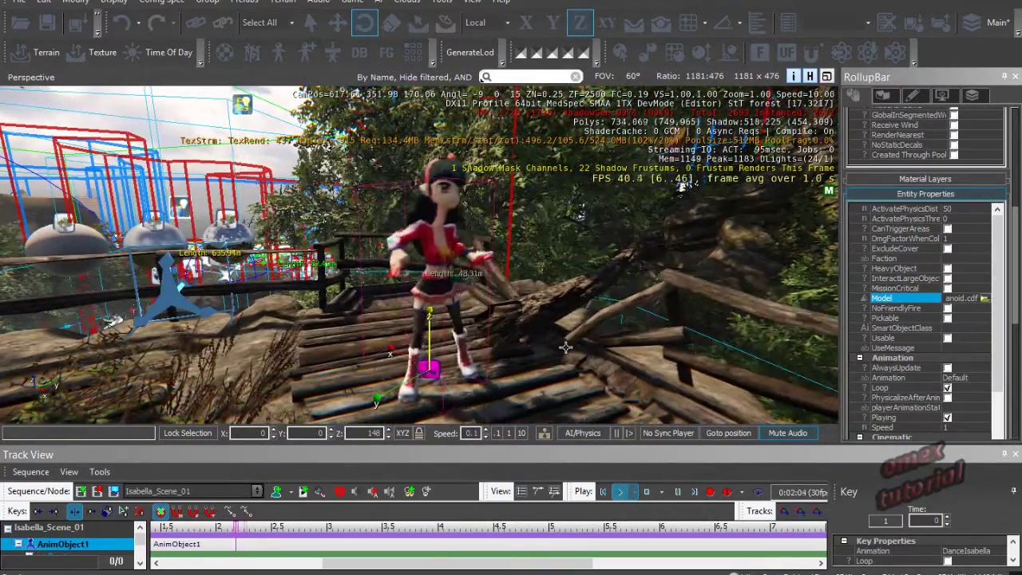
pyautogui.moveTo(559, 350); pyautogui.dragTo(555, 349, button='right')
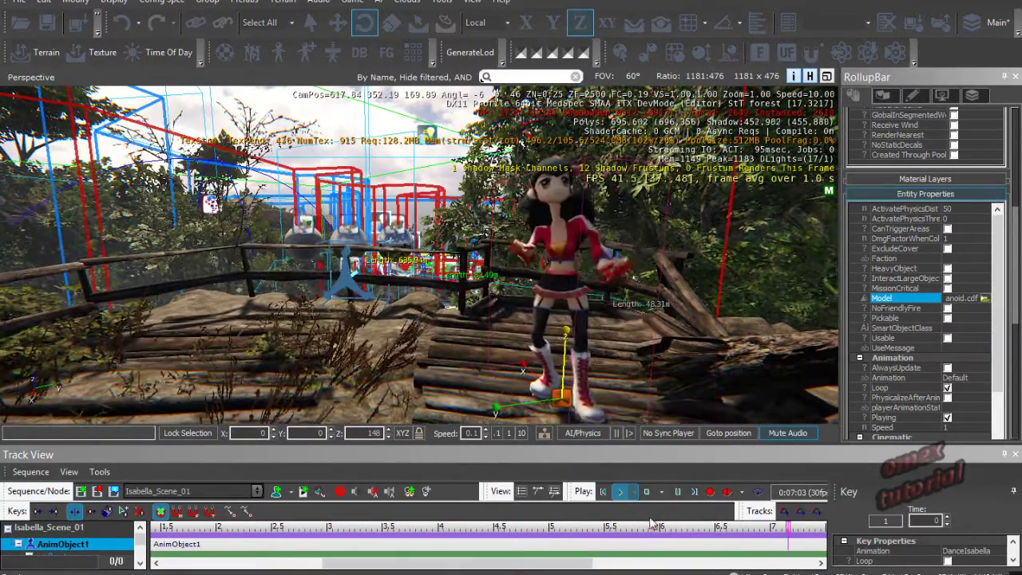
# Step: Pause the sequence playback and rewind it to the start
pyautogui.click(678, 492)
pyautogui.click(603, 493)
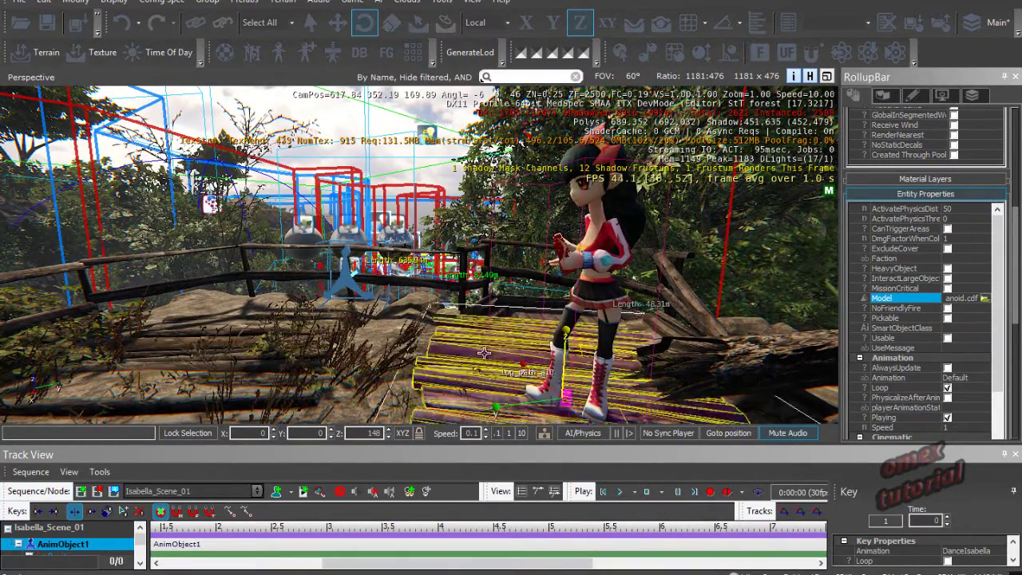
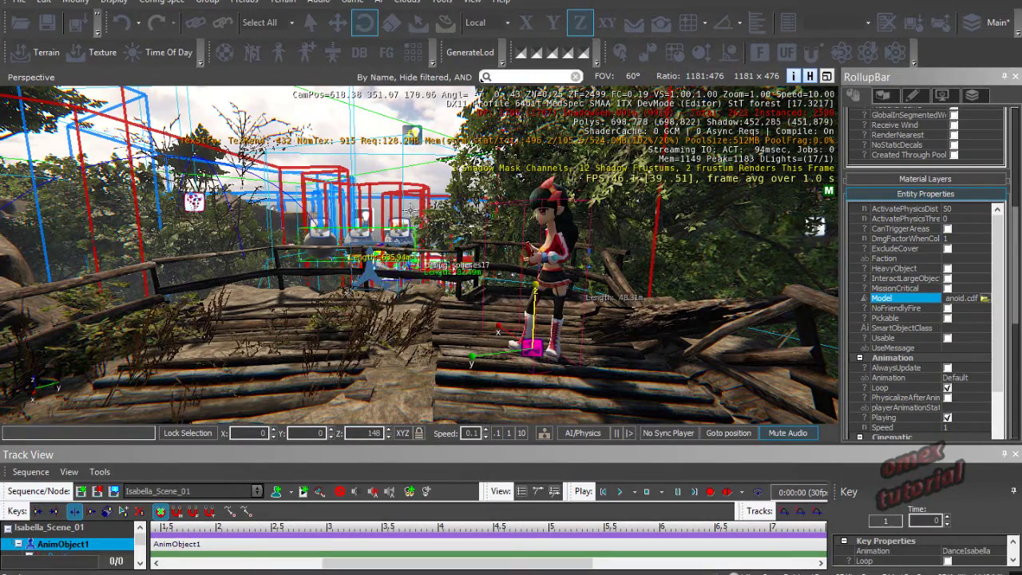
# Step: Clone the Isabella character onto the path beside the original and rotate the copy about Z to -65°
pyautogui.moveTo(507, 282); pyautogui.dragTo(507, 281, button='right')
pyautogui.press('a')
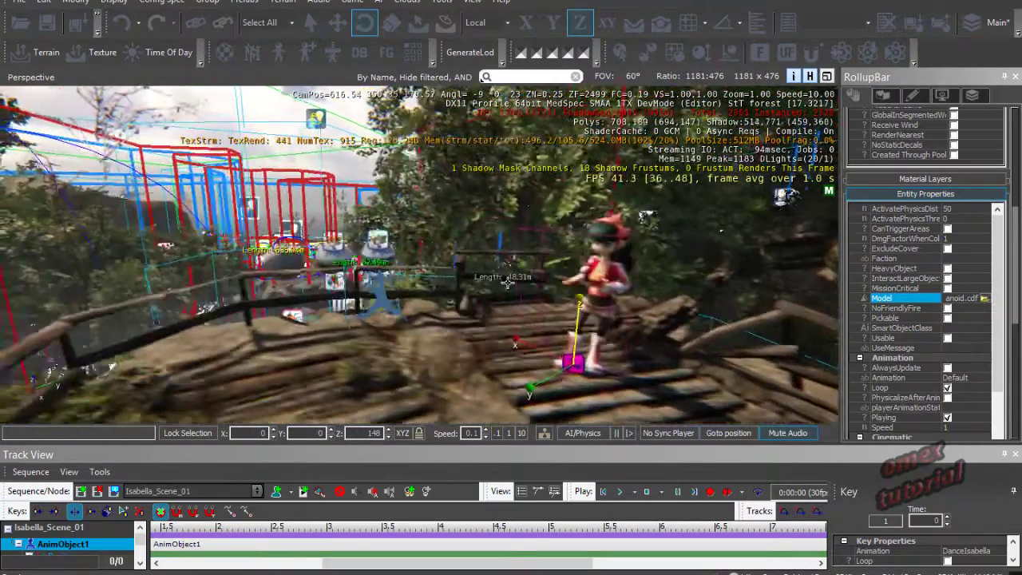
pyautogui.moveTo(507, 282); pyautogui.dragTo(507, 282, button='middle')
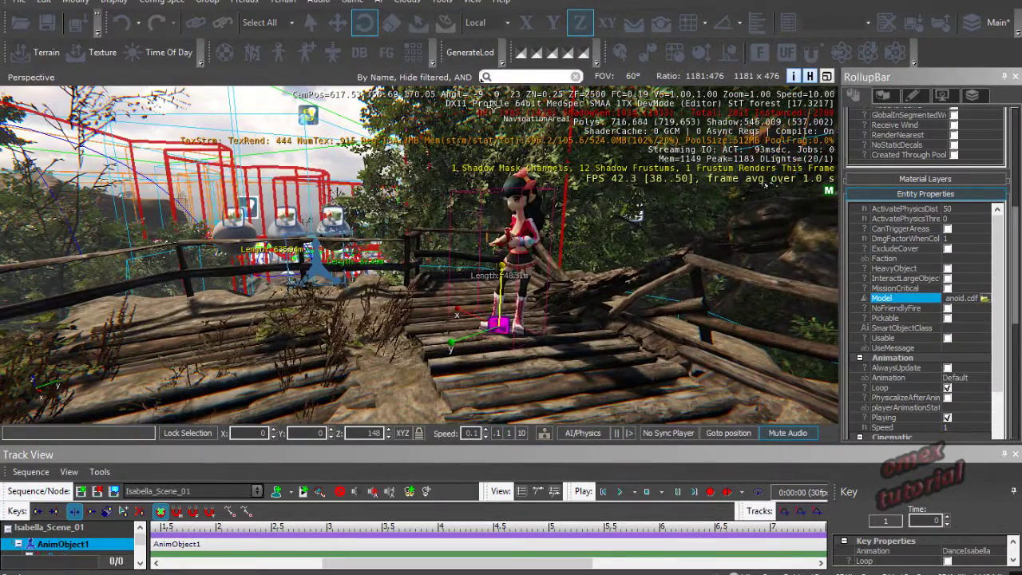
pyautogui.click(343, 25)
pyautogui.click(523, 359)
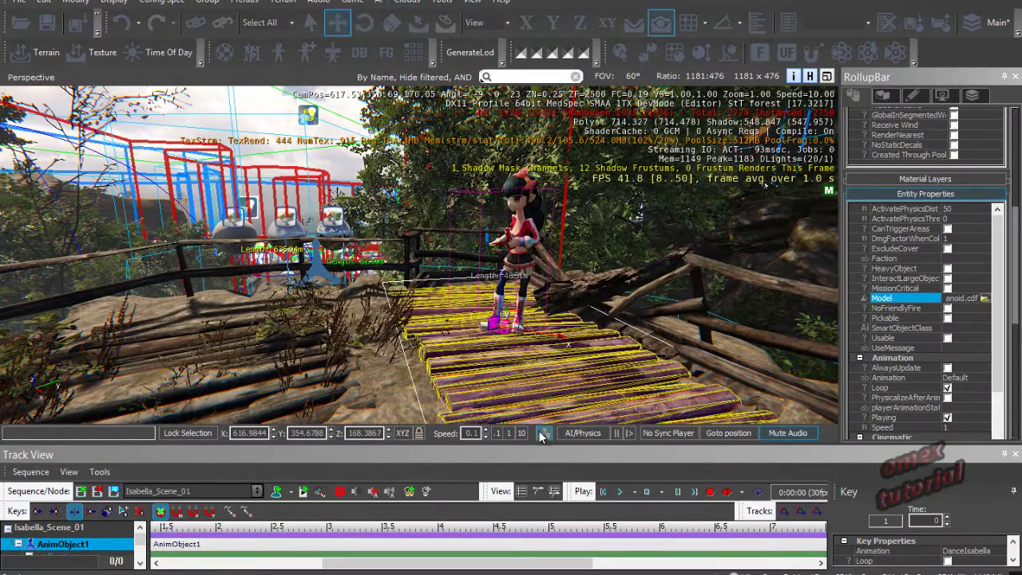
pyautogui.hotkey('ctrl', 'c')
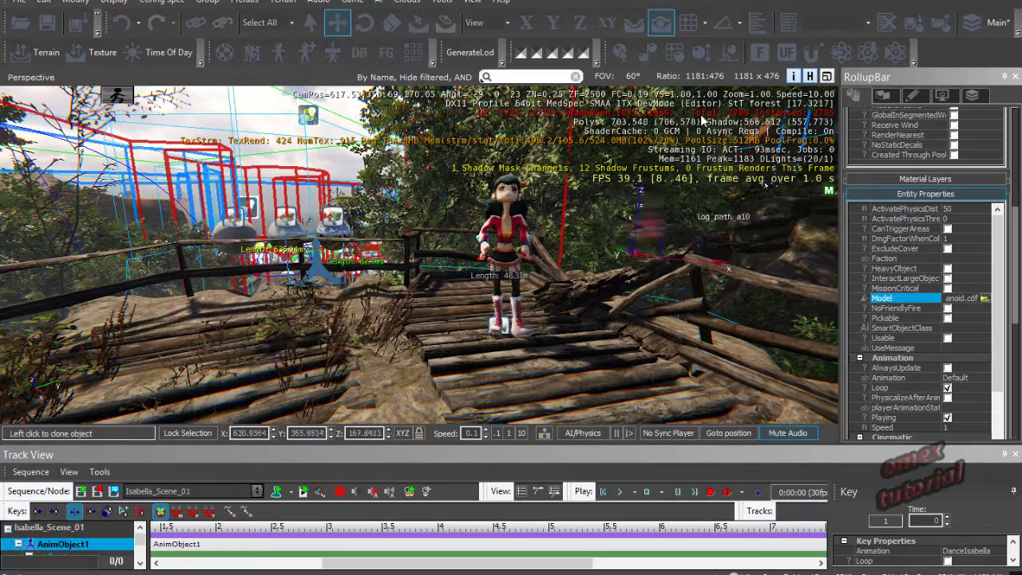
pyautogui.click(233, 345)
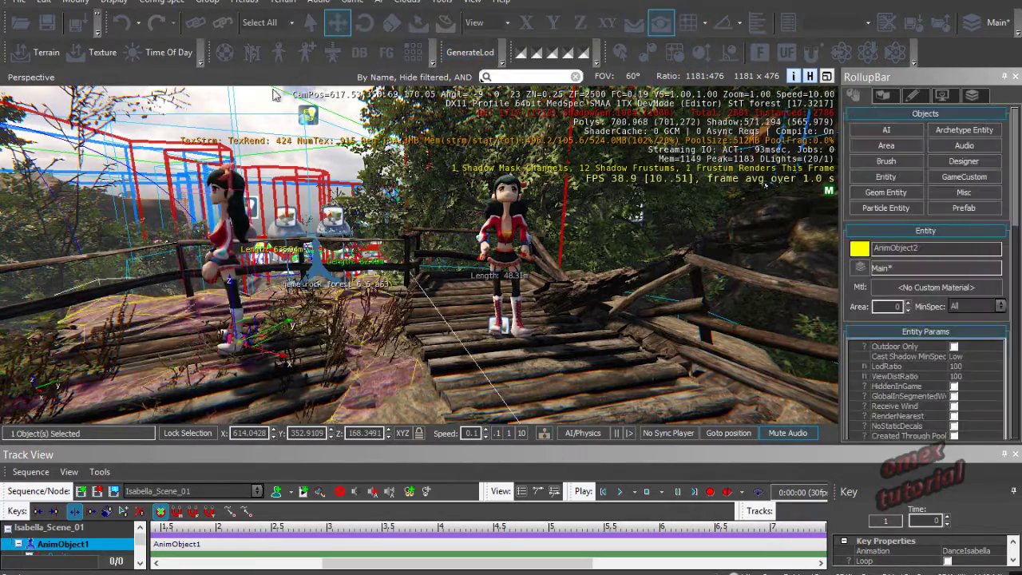
pyautogui.click(364, 22)
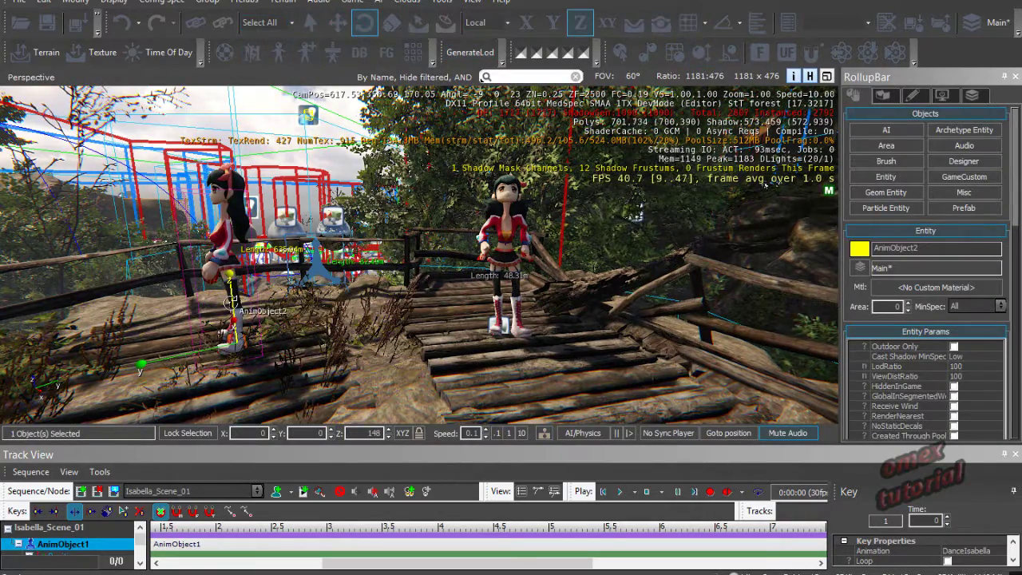
pyautogui.moveTo(231, 302); pyautogui.dragTo(278, 453)
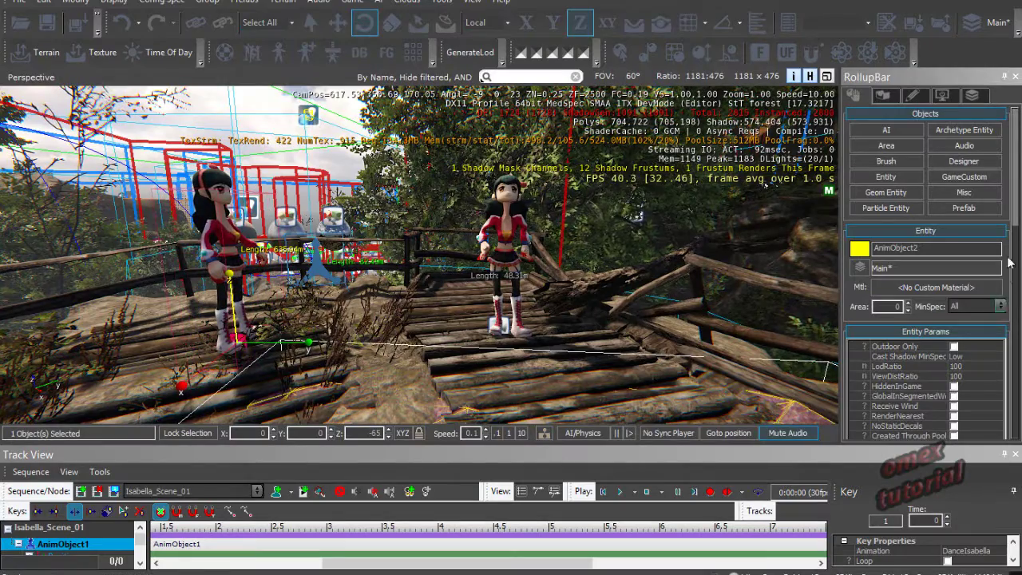
# Step: Change the copied entity's model to humanoid.cdf from the characters/humanoid folder
pyautogui.scroll(-10, 1012, 212)
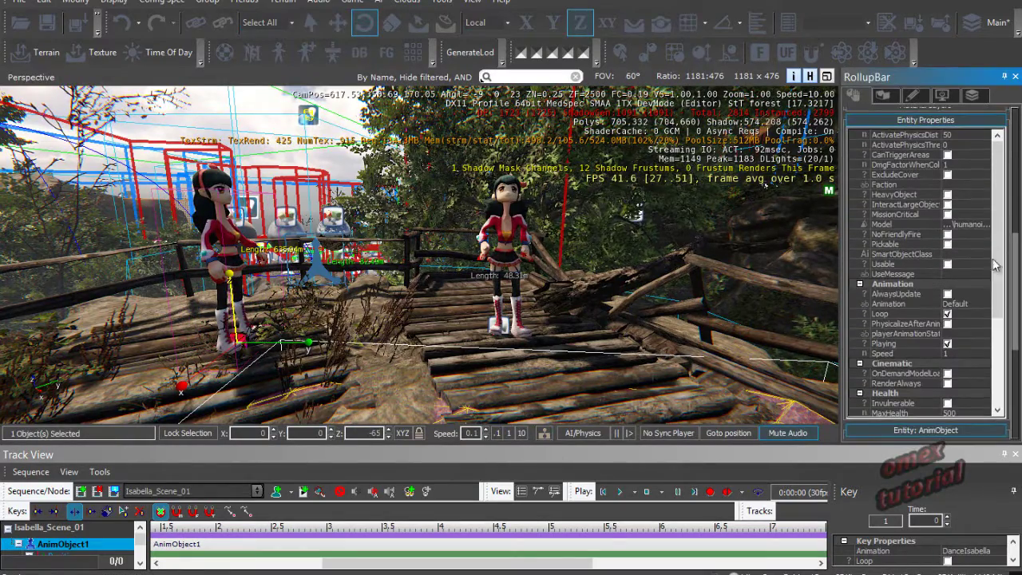
pyautogui.click(990, 227)
pyautogui.click(984, 226)
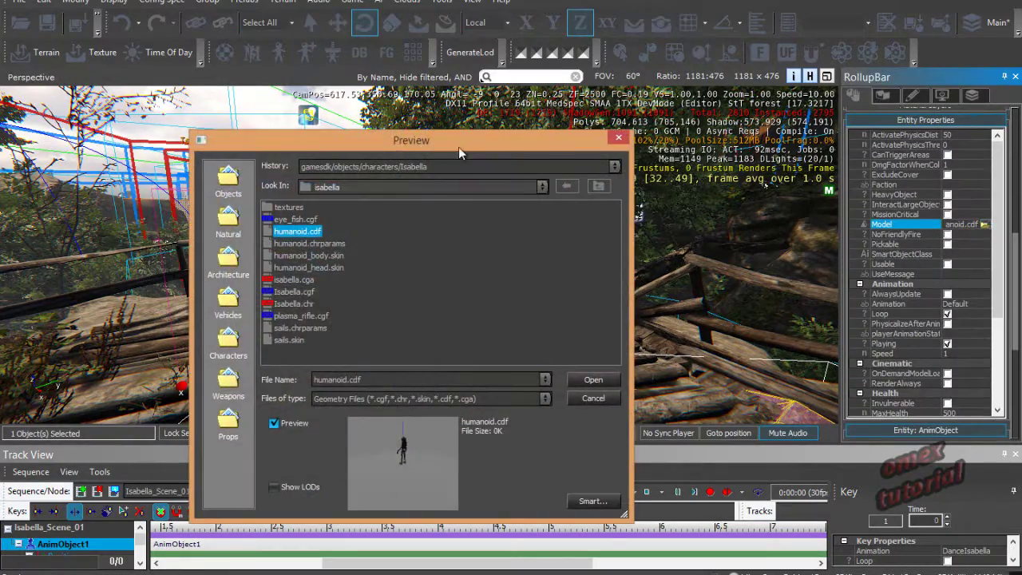
pyautogui.click(542, 188)
pyautogui.click(388, 224)
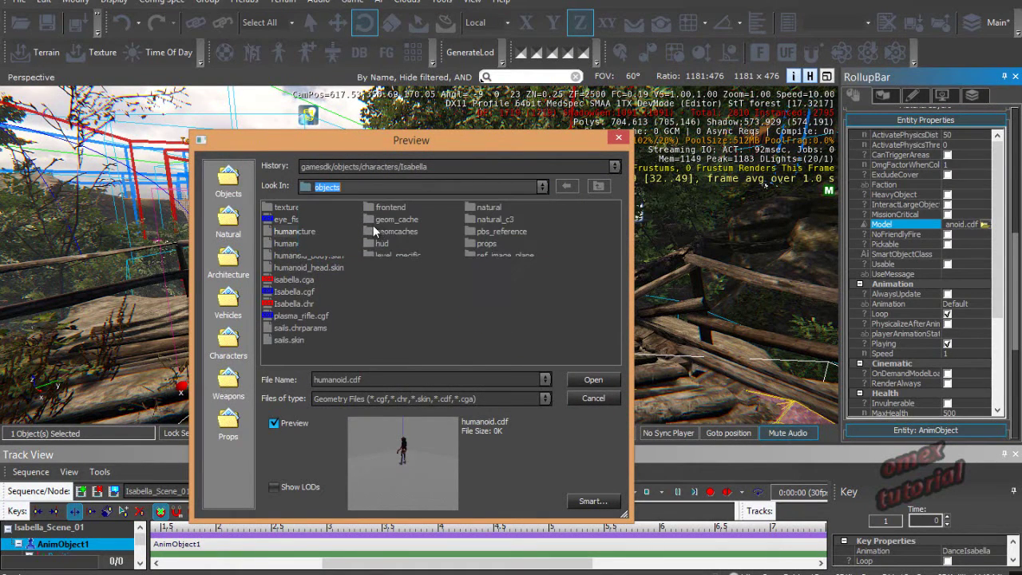
pyautogui.doubleClick(291, 268)
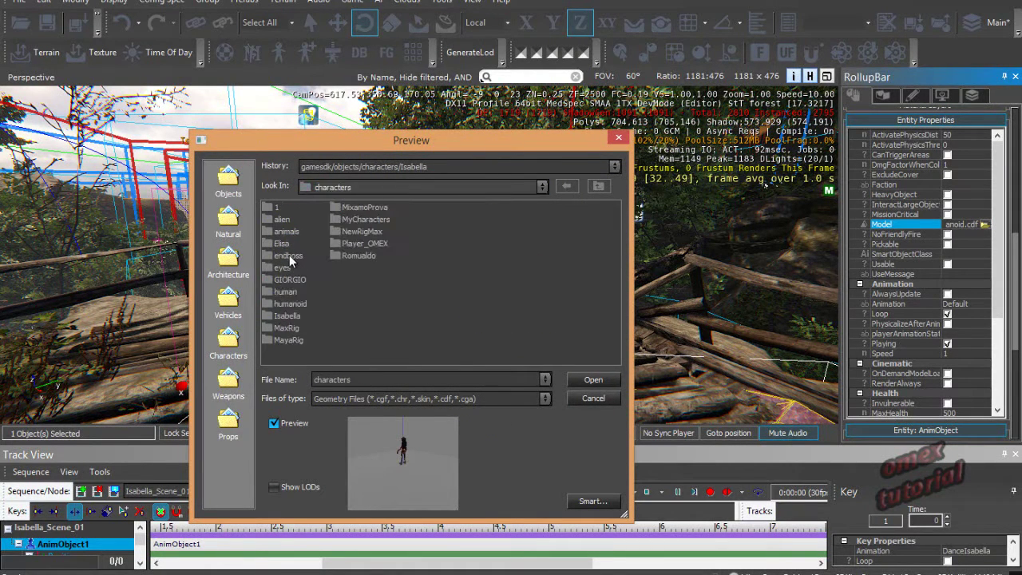
pyautogui.doubleClick(291, 304)
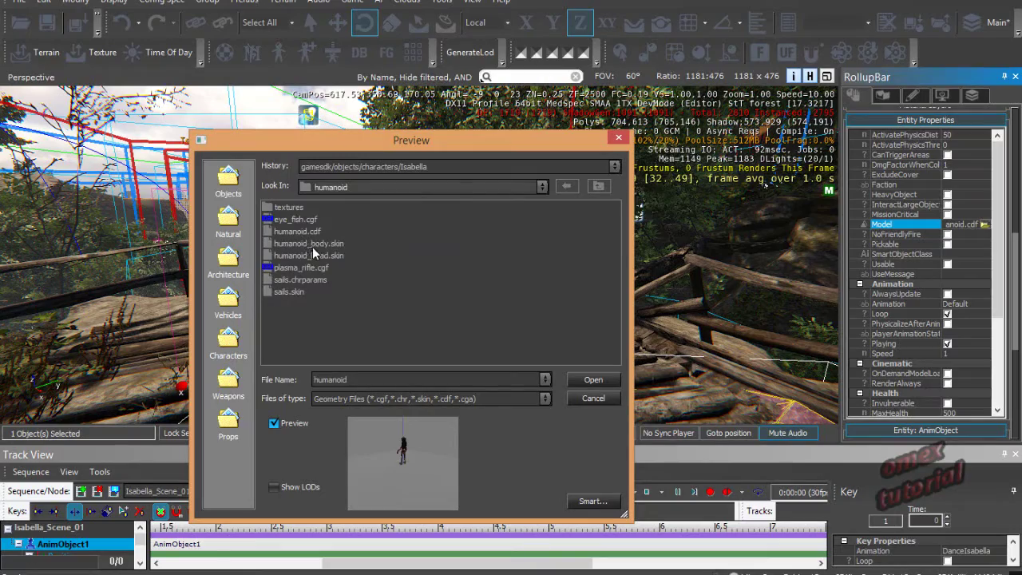
pyautogui.doubleClick(308, 236)
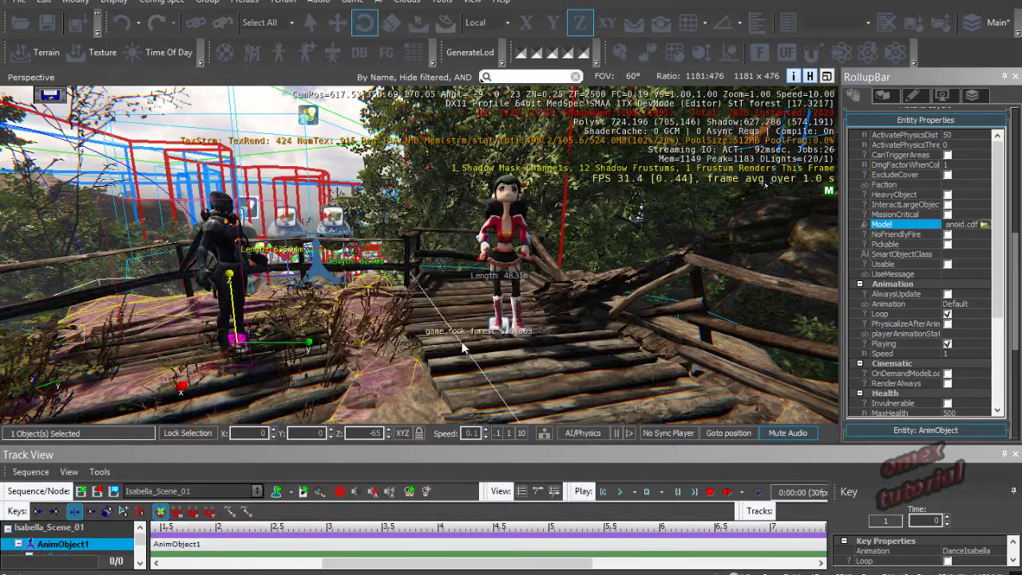
# Step: Select the Isabella character and rotate it about Z to 123°
pyautogui.moveTo(519, 292); pyautogui.dragTo(386, 288, button='right')
pyautogui.press('w')
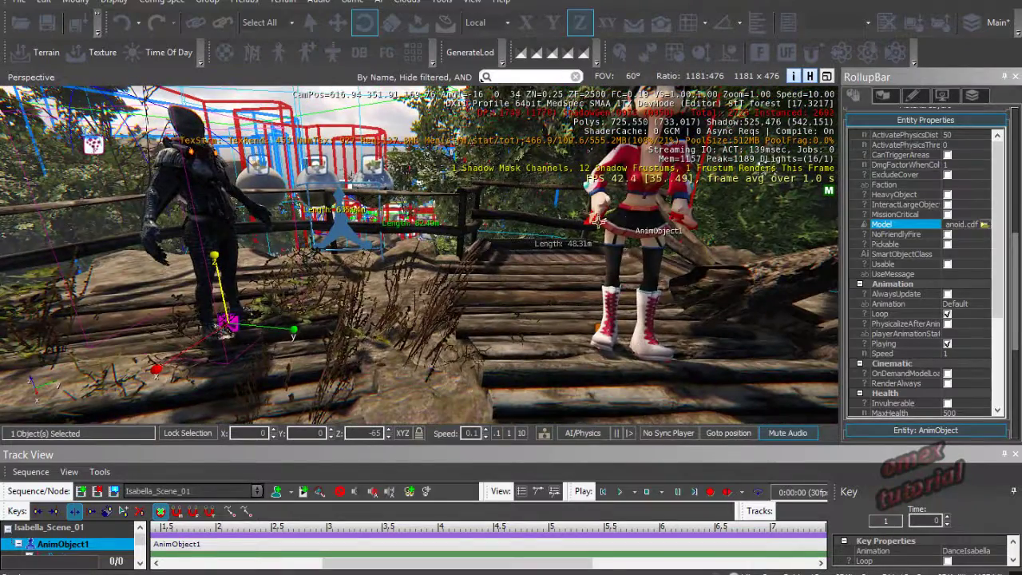
pyautogui.moveTo(387, 208); pyautogui.dragTo(425, 206, button='right')
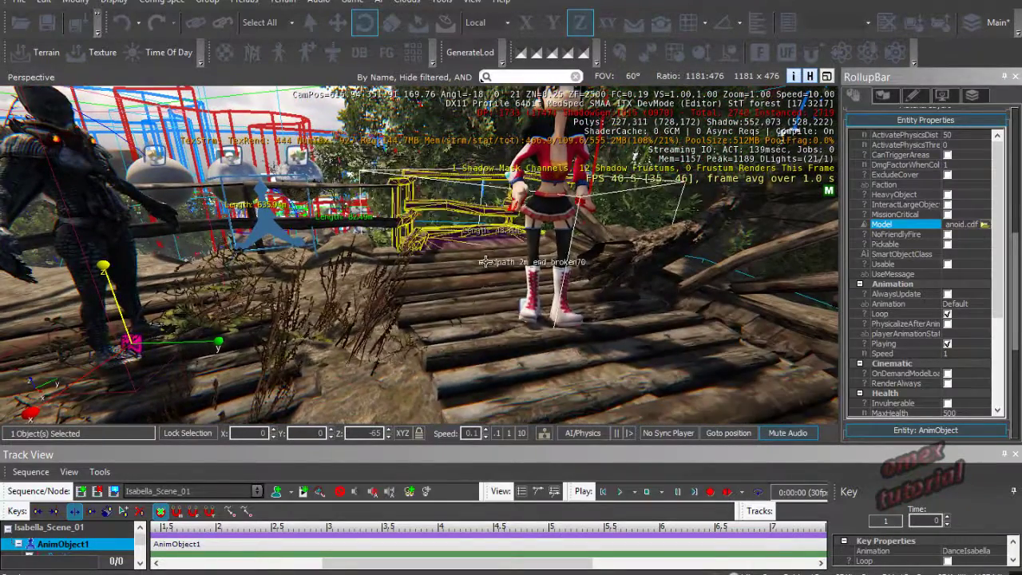
pyautogui.click(528, 302)
pyautogui.moveTo(527, 302)
pyautogui.mouseDown()
pyautogui.moveTo(533, 329)
pyautogui.moveTo(532, 311)
pyautogui.mouseUp()
pyautogui.scroll(-3, 591, 276)
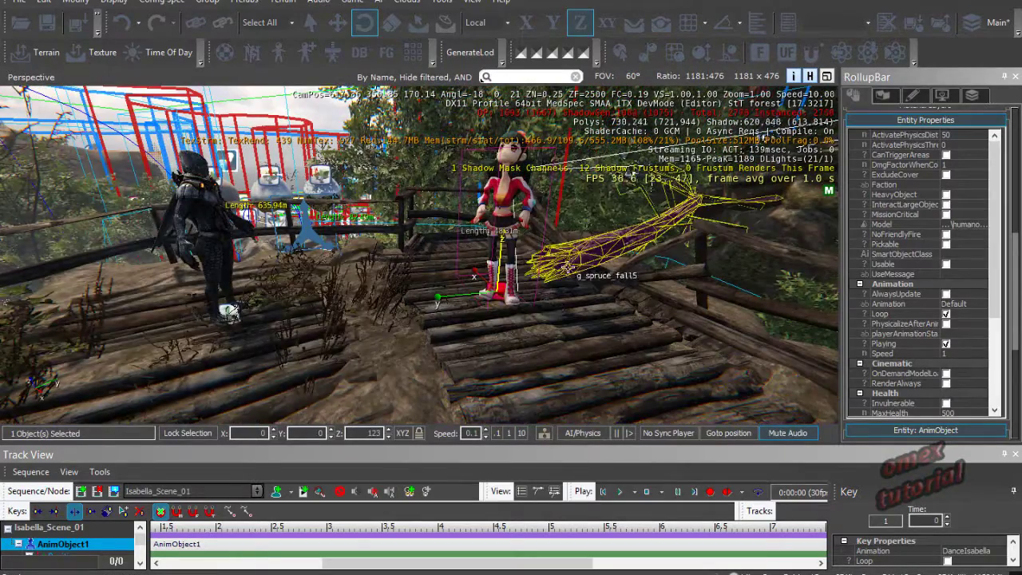
# Step: Undock the Track View and add the dark humanoid entity to the sequence with an Animation track
pyautogui.moveTo(269, 454); pyautogui.dragTo(559, 244)
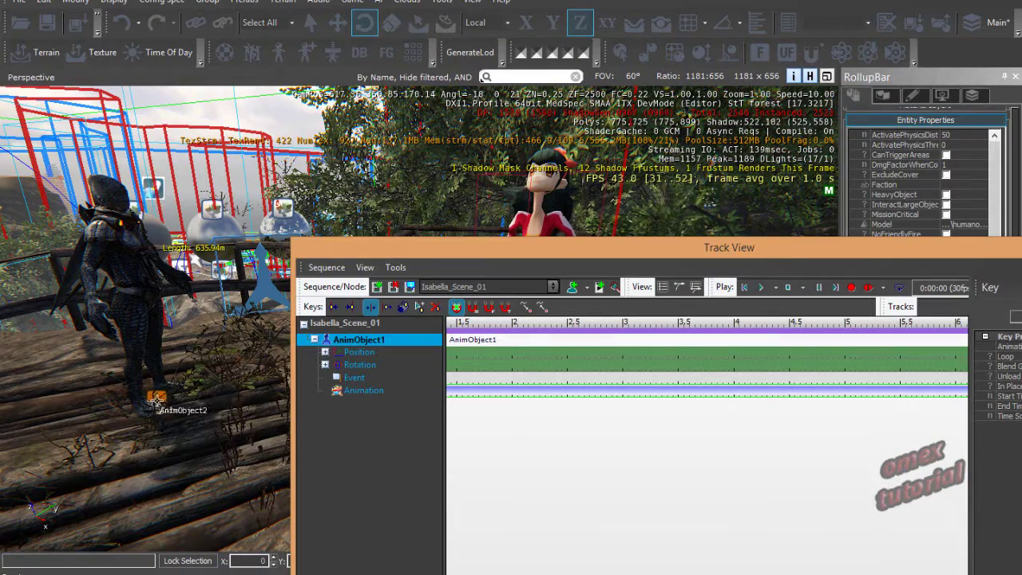
pyautogui.click(158, 399)
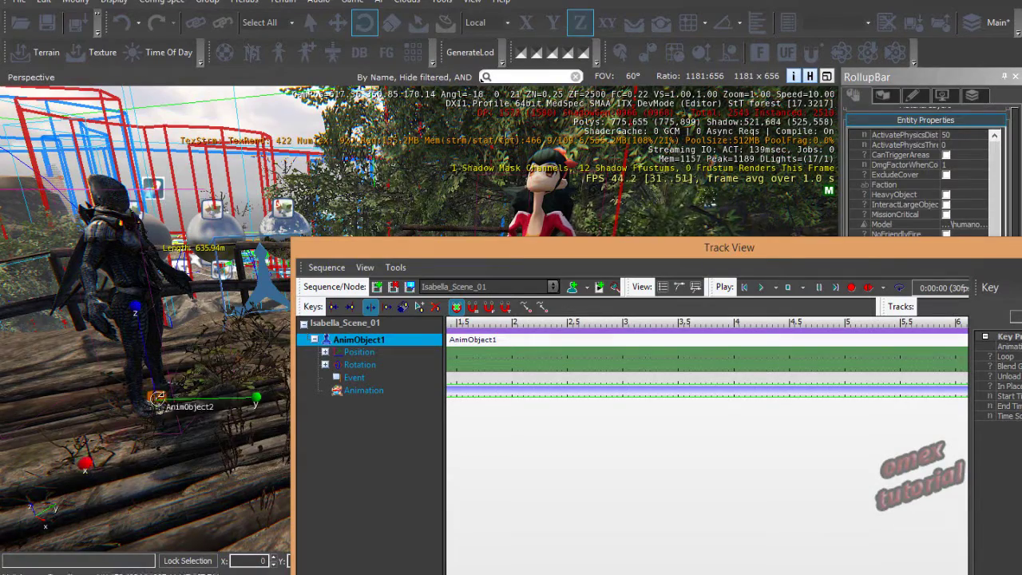
pyautogui.click(573, 287)
pyautogui.rightClick(371, 403)
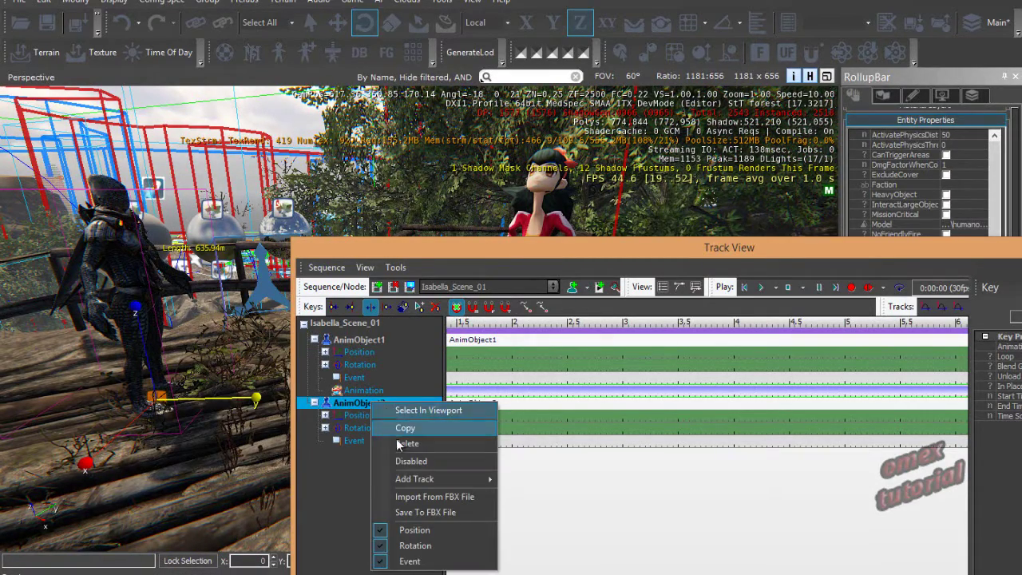
pyautogui.moveTo(437, 479)
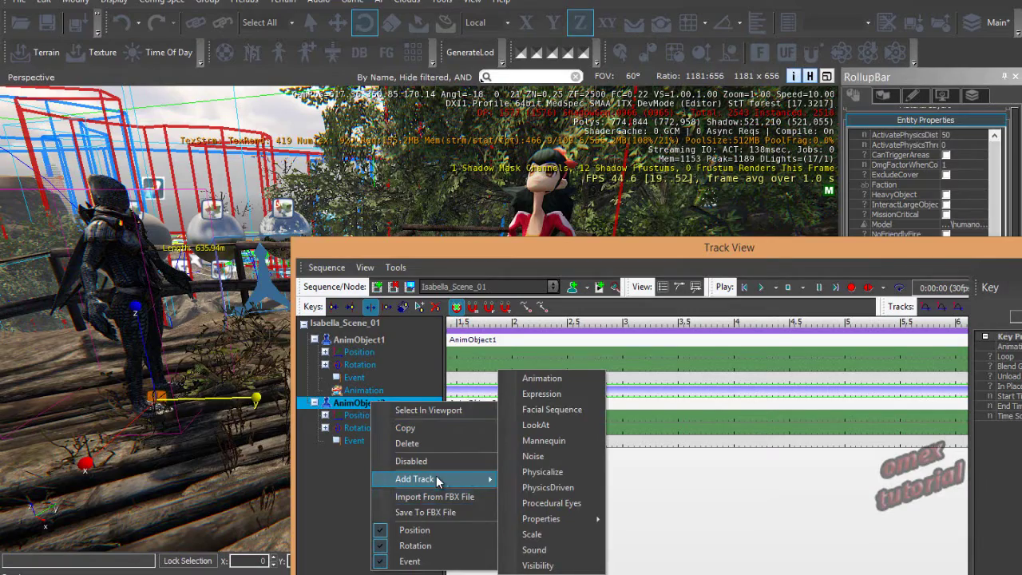
pyautogui.click(542, 379)
pyautogui.click(370, 455)
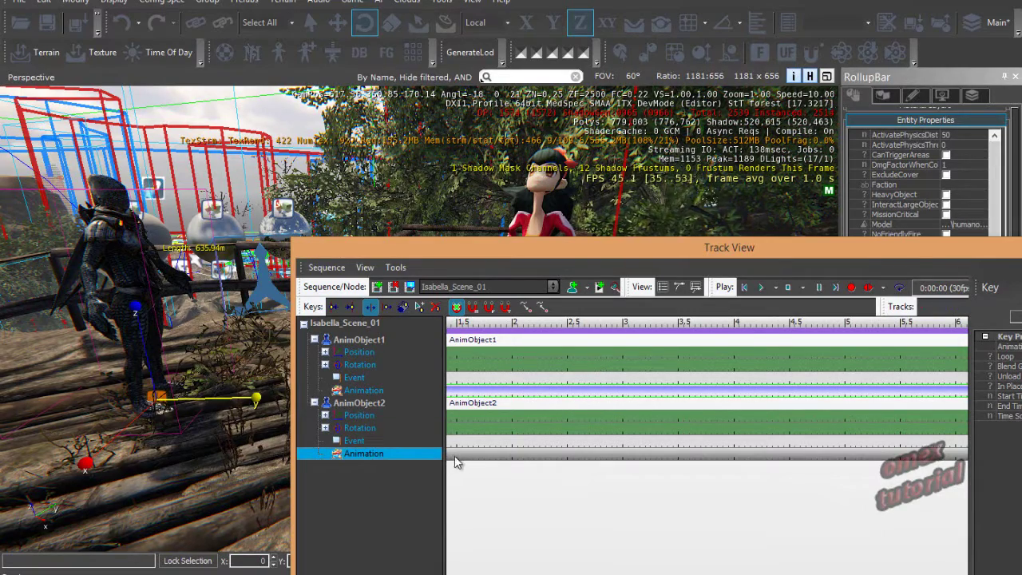
# Step: Replace the animation on AnimObject1's key at time 0 with KickJump
pyautogui.moveTo(524, 246); pyautogui.dragTo(456, 203)
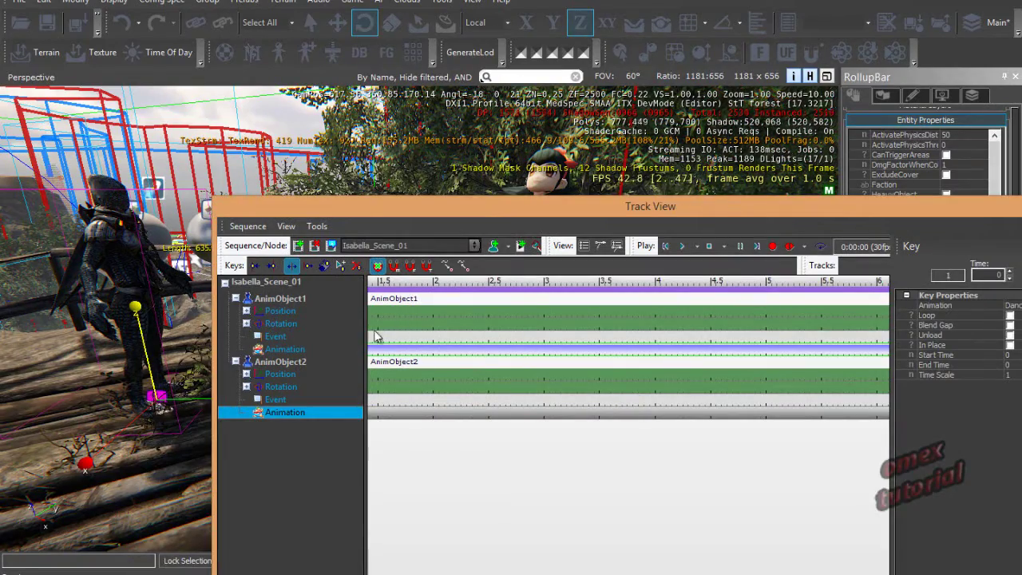
pyautogui.click(289, 301)
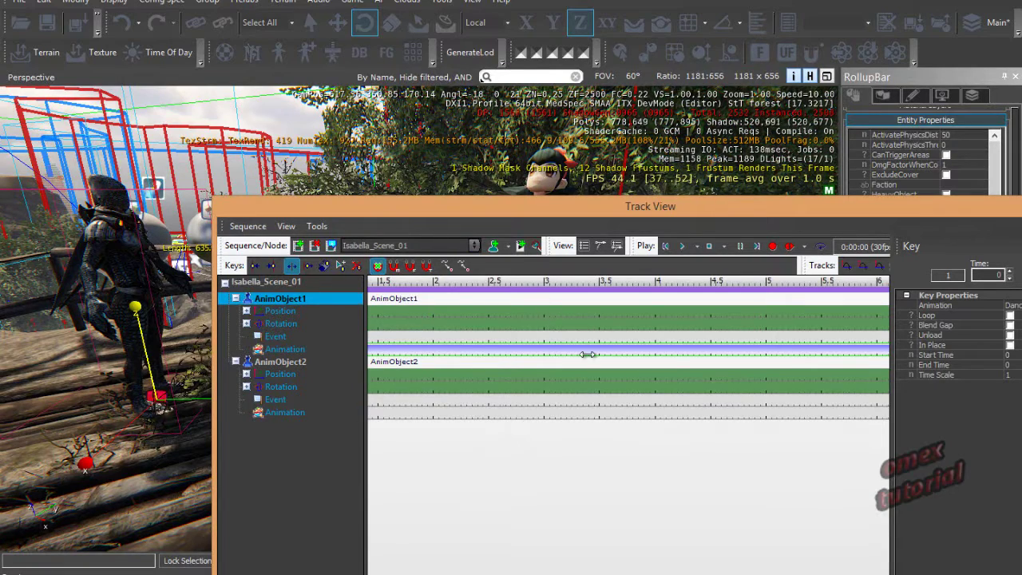
pyautogui.scroll(-3, 588, 354)
pyautogui.scroll(1, 364, 362)
pyautogui.scroll(2, 431, 364)
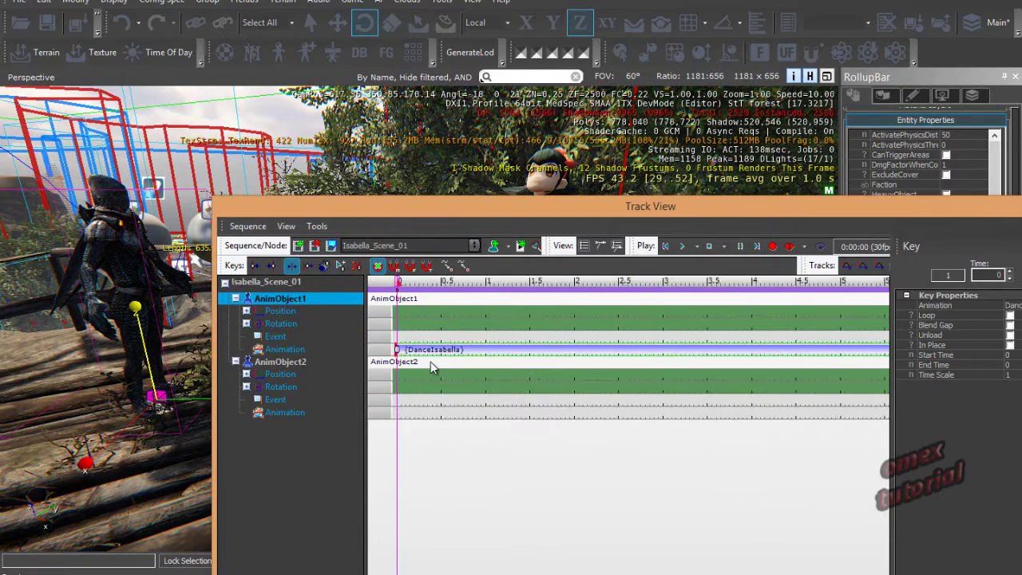
pyautogui.doubleClick(388, 349)
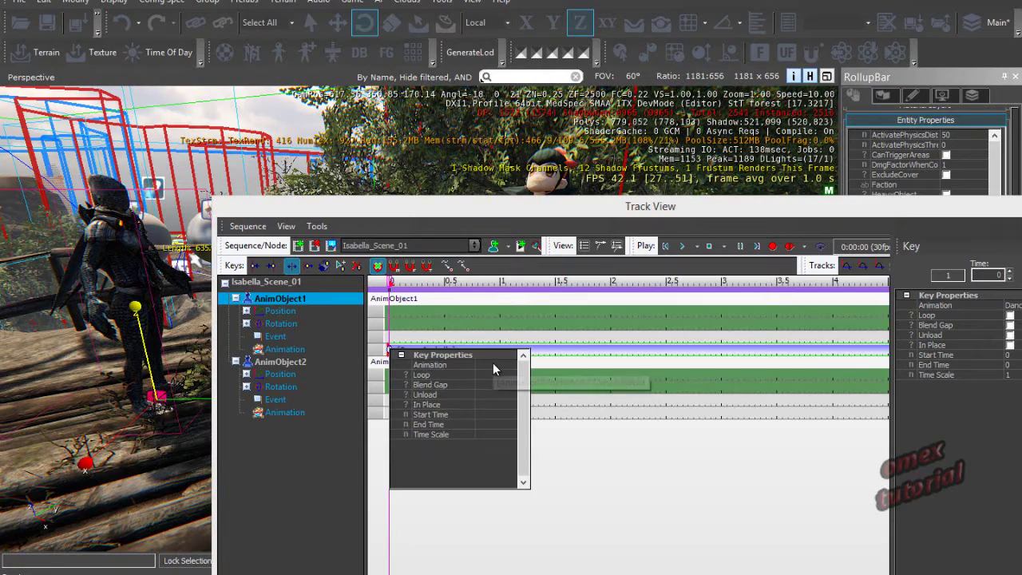
pyautogui.click(502, 366)
pyautogui.click(499, 364)
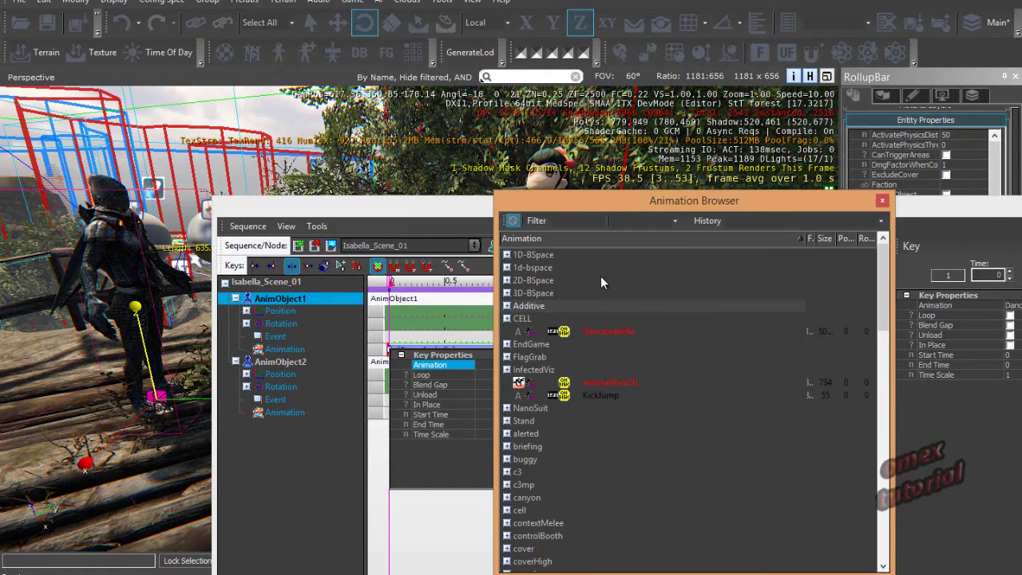
pyautogui.click(595, 394)
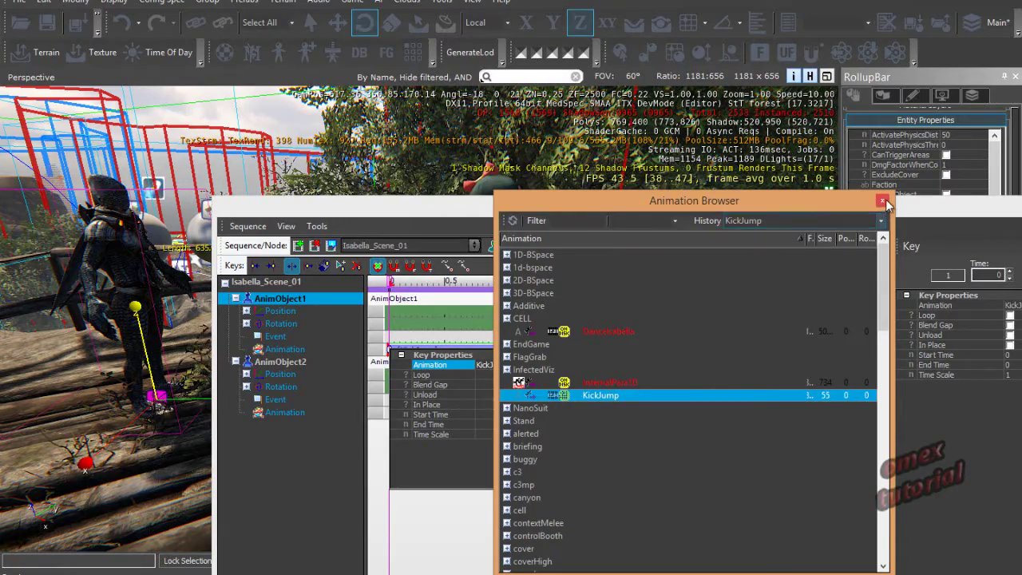
pyautogui.click(883, 201)
# Step: Dock the floating Track View back below the perspective viewport
pyautogui.moveTo(808, 209); pyautogui.dragTo(617, 344)
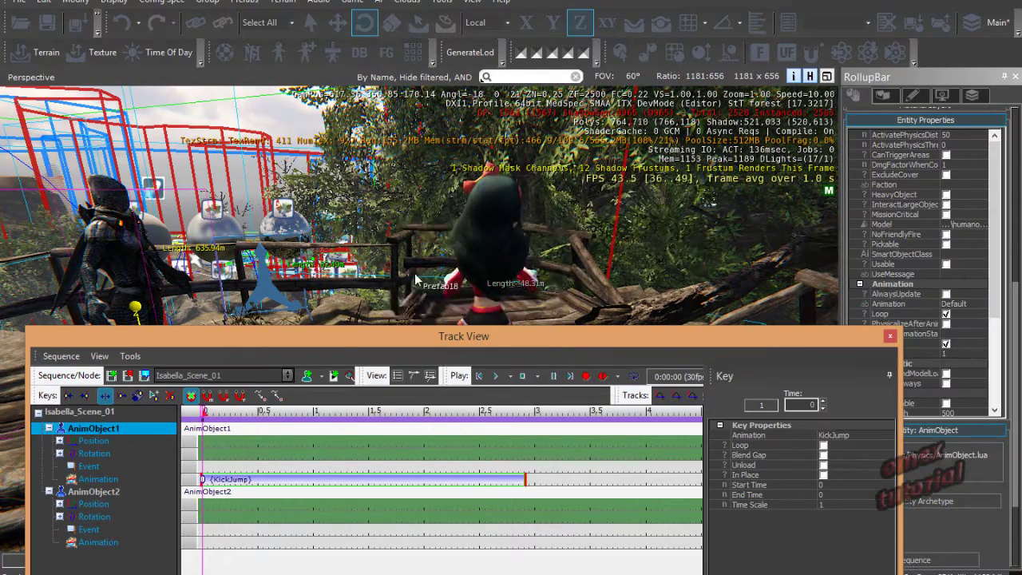
pyautogui.moveTo(415, 279); pyautogui.dragTo(414, 282, button='right')
pyautogui.moveTo(485, 336); pyautogui.dragTo(513, 547)
# Step: Select the Isabella character and rotate it about Z to -118°
pyautogui.moveTo(542, 348); pyautogui.dragTo(493, 292, button='right')
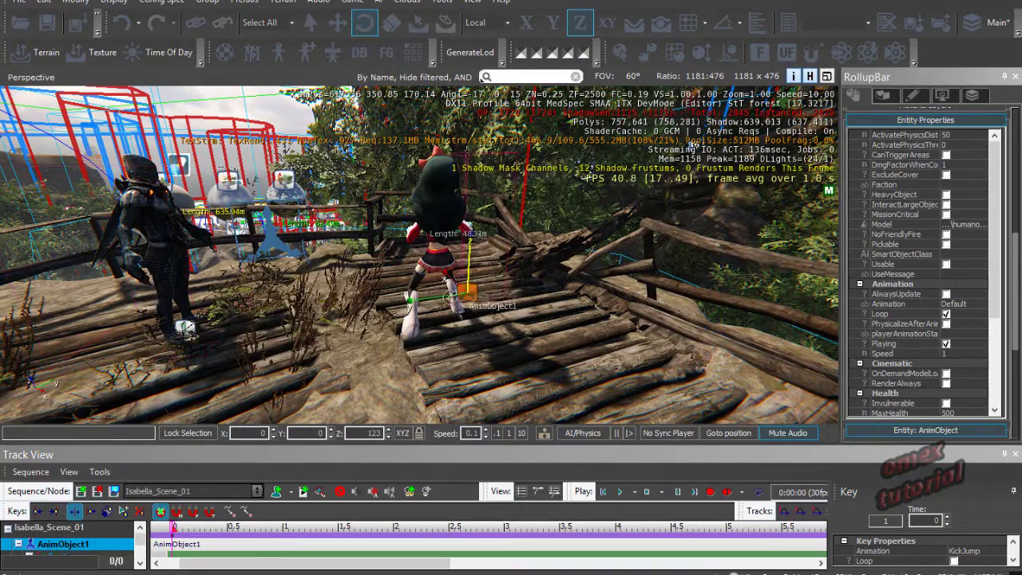
pyautogui.click(467, 292)
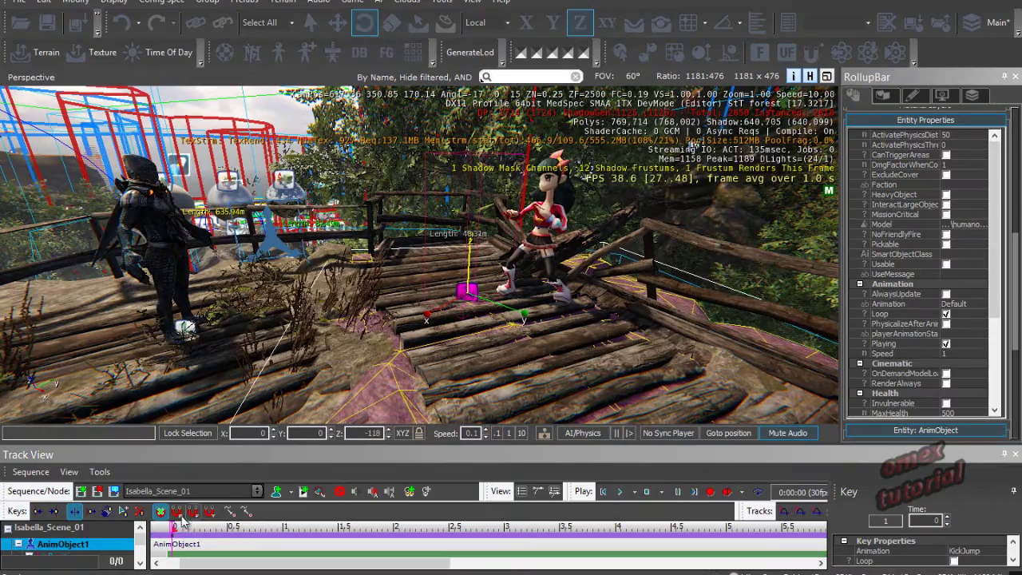
# Step: Play the sequence to preview Isabella's KickJump animation
pyautogui.click(620, 491)
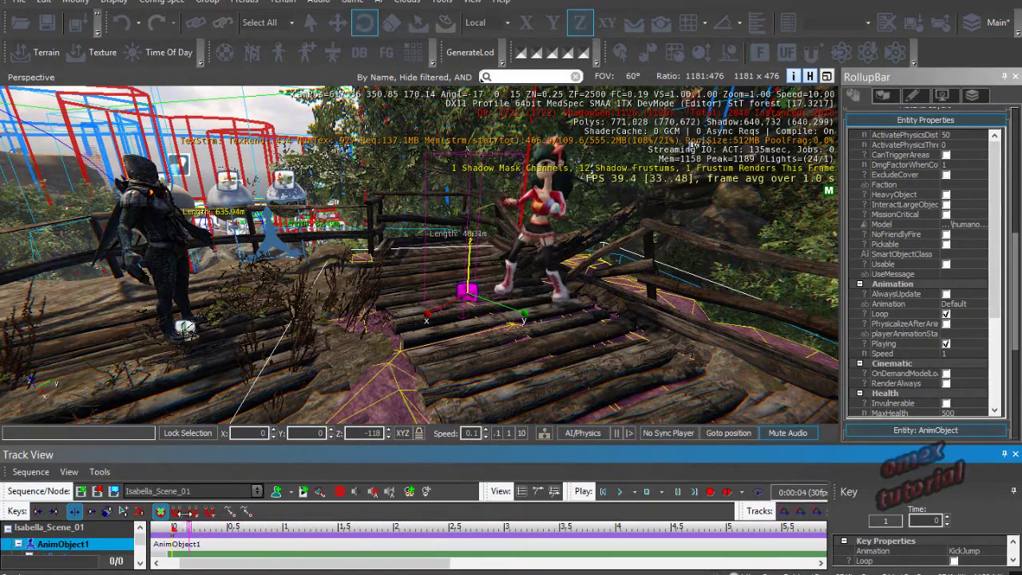
pyautogui.moveTo(372, 367); pyautogui.dragTo(375, 365, button='right')
pyautogui.scroll(2, 405, 356)
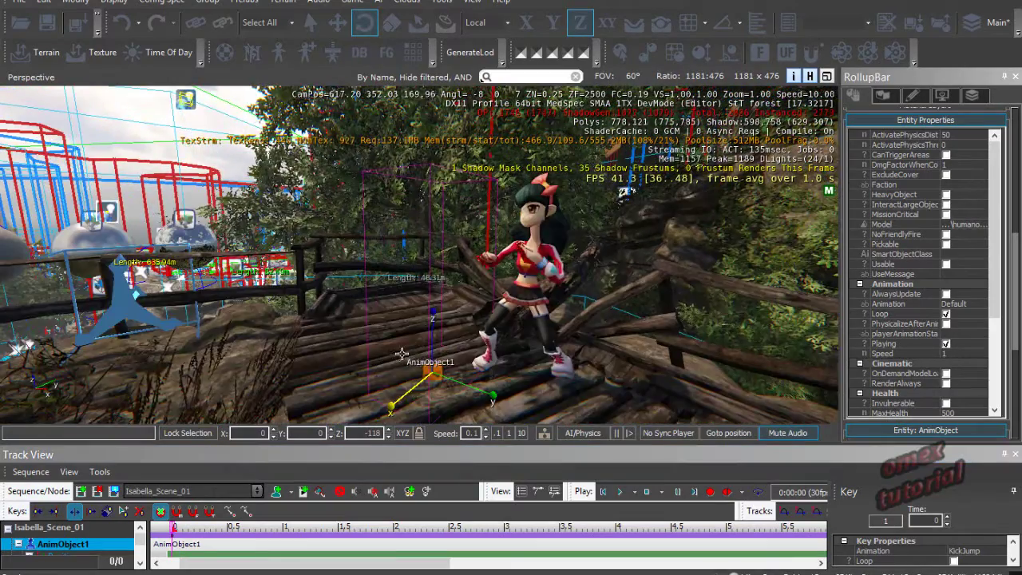
# Step: Move Isabella in the XY plane toward the dark-armored character, to about X 615.63, Y 354.05
pyautogui.scroll(-2, 423, 344)
pyautogui.moveTo(507, 311); pyautogui.dragTo(511, 309, button='right')
pyautogui.press('1')
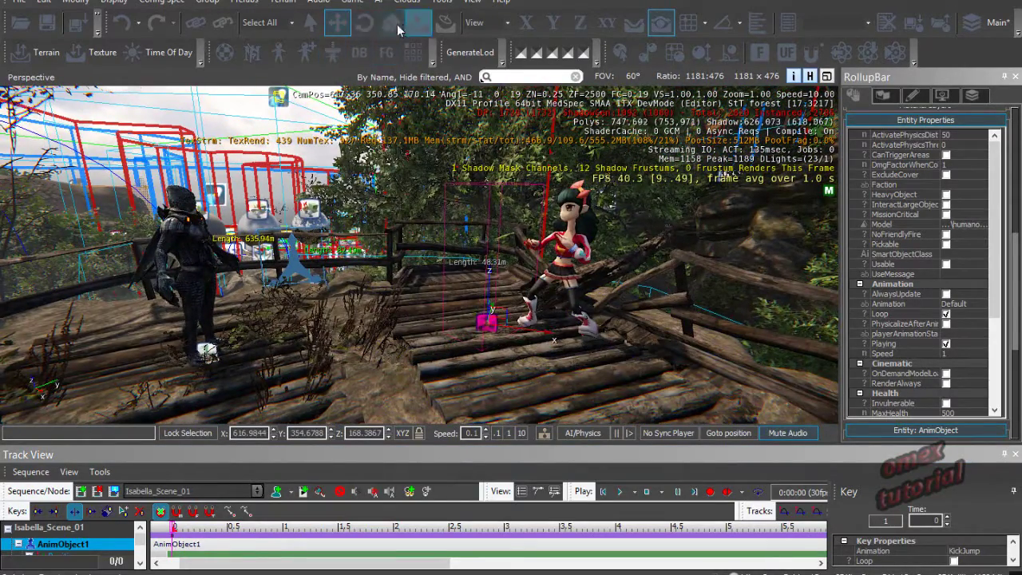
pyautogui.click(607, 28)
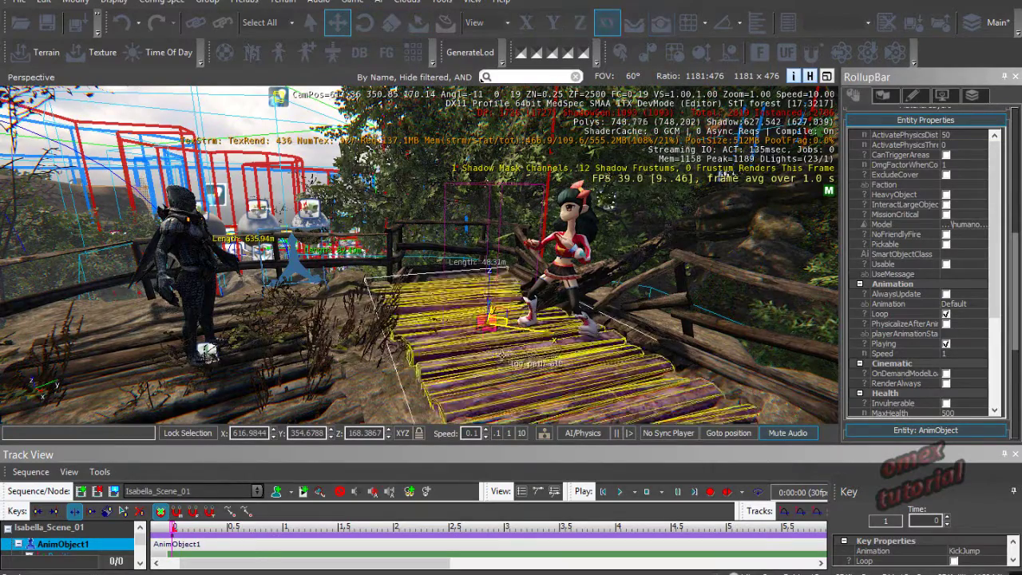
pyautogui.moveTo(503, 320); pyautogui.dragTo(404, 324)
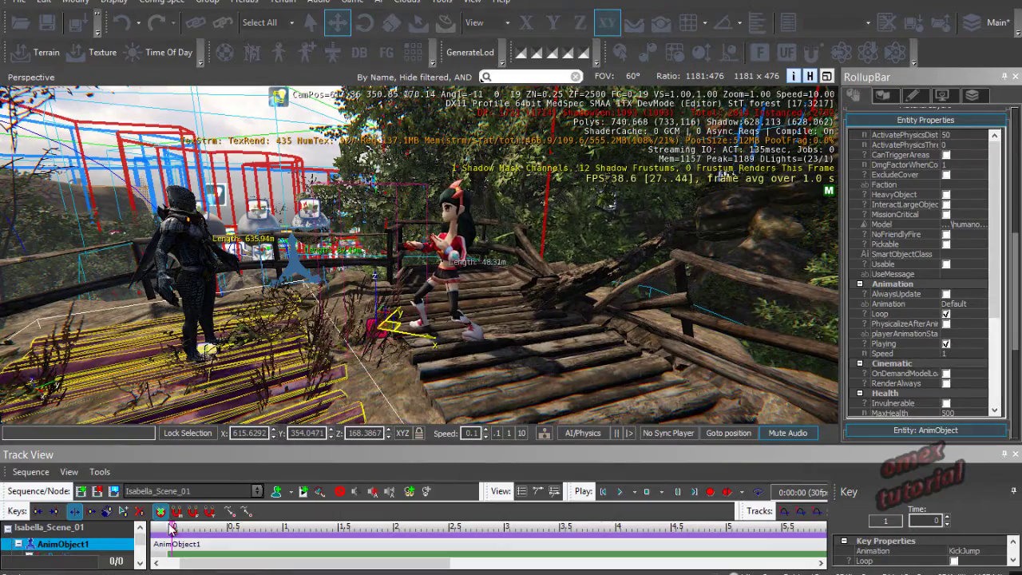
# Step: With the sequence at 0:01:27, move the dark-armored character in the XY plane to about X 614.15, Y 353.66, within reach of Isabella's kick
pyautogui.moveTo(174, 527); pyautogui.dragTo(190, 527)
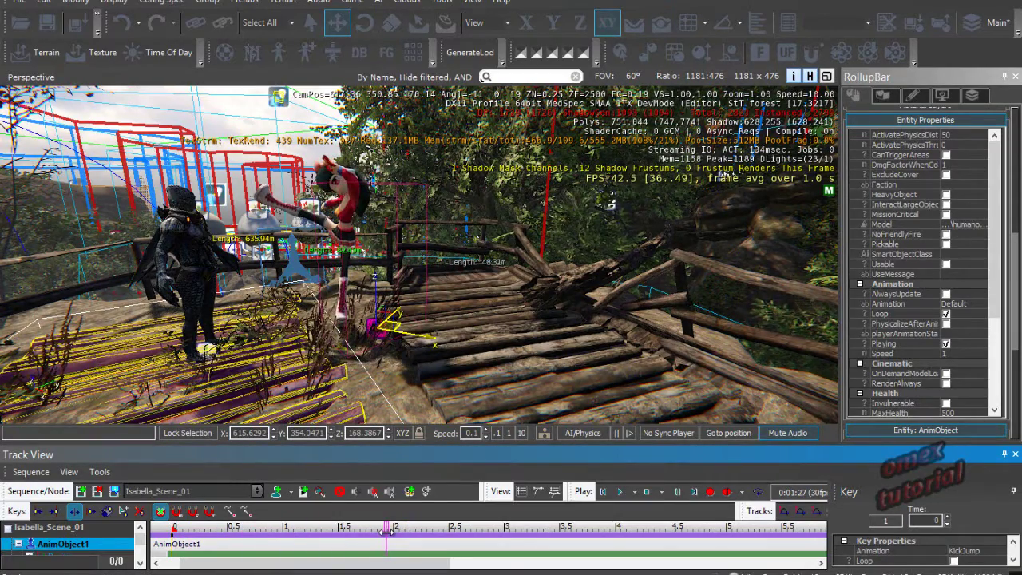
pyautogui.moveTo(355, 155); pyautogui.dragTo(348, 159, button='right')
pyautogui.scroll(1, 348, 159)
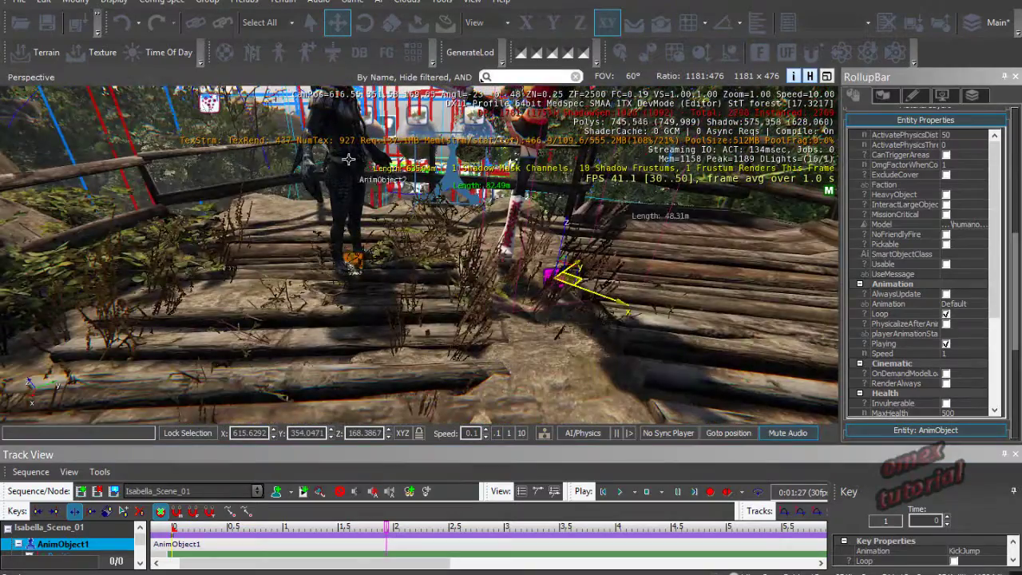
pyautogui.click(356, 260)
pyautogui.moveTo(352, 347); pyautogui.dragTo(351, 346, button='middle')
pyautogui.moveTo(351, 345); pyautogui.dragTo(398, 312)
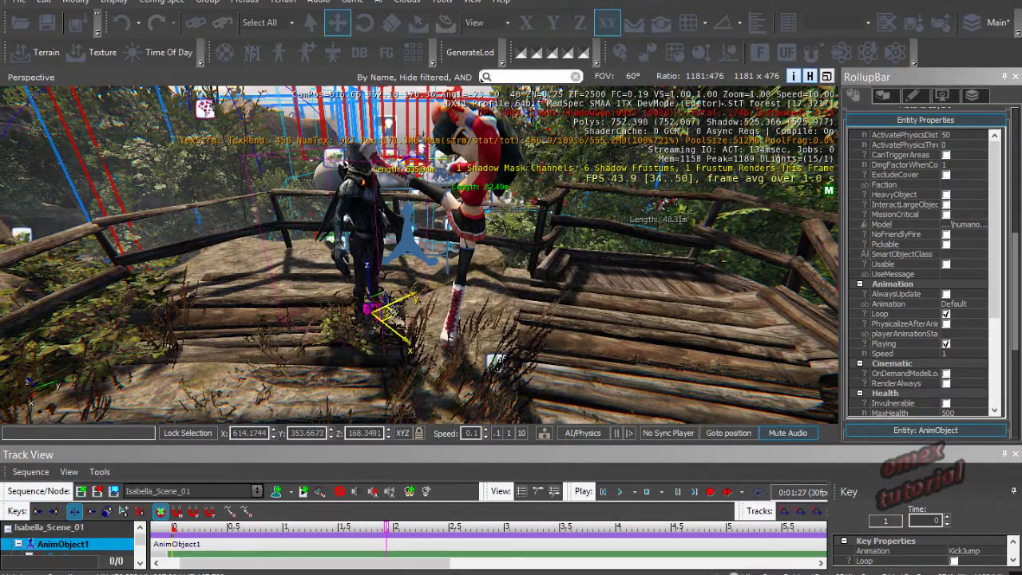
pyautogui.moveTo(460, 275); pyautogui.dragTo(463, 275, button='right')
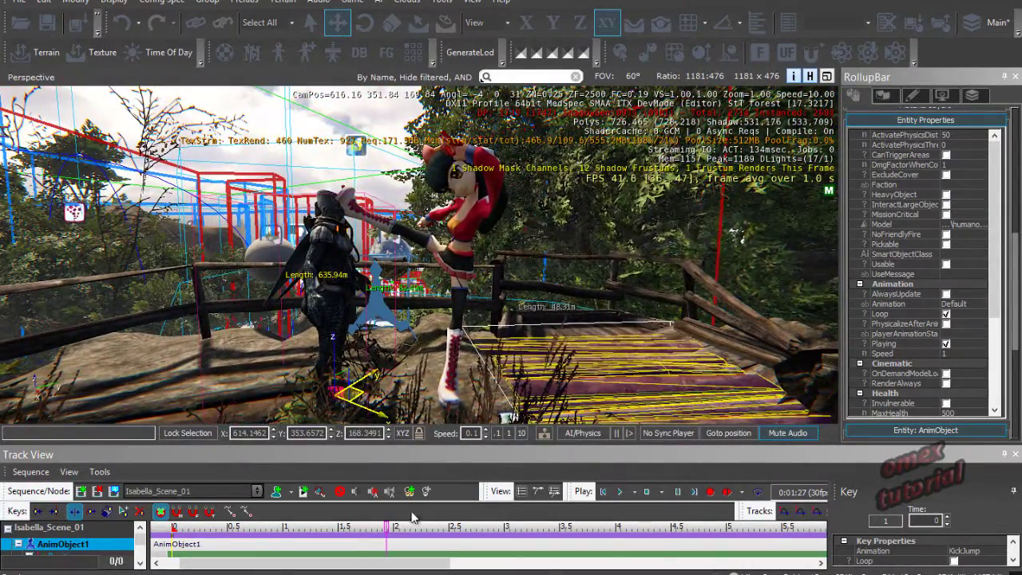
# Step: Return the sequence to time 0 and add a key there on AnimObject2's Animation track
pyautogui.moveTo(387, 530); pyautogui.dragTo(157, 544)
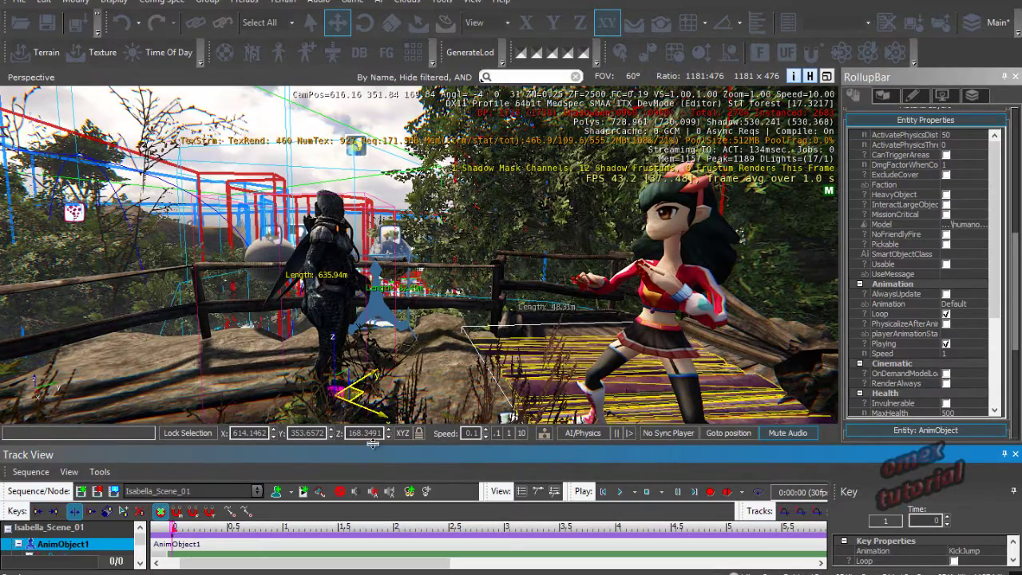
pyautogui.moveTo(372, 448); pyautogui.dragTo(401, 331)
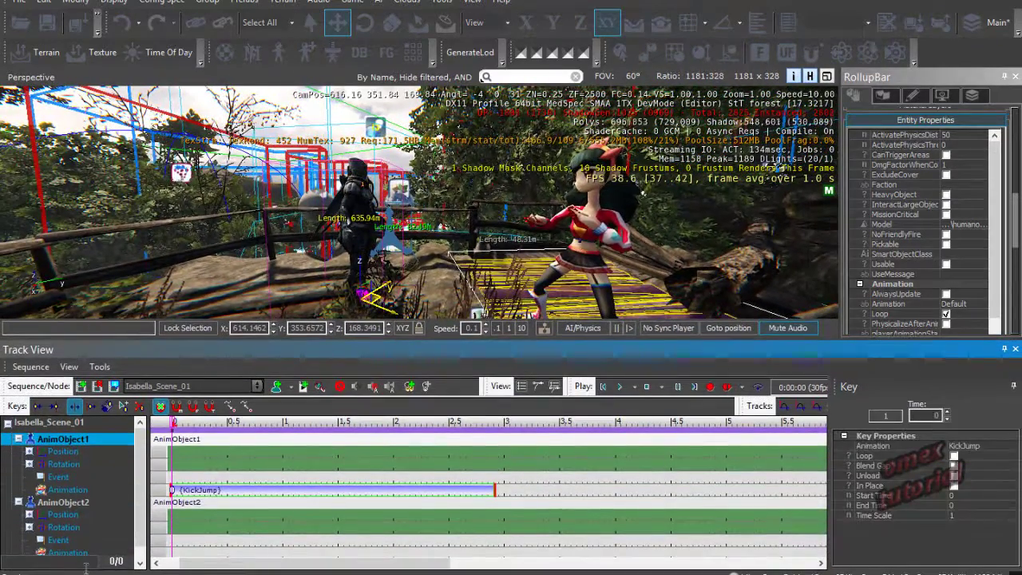
pyautogui.click(172, 552)
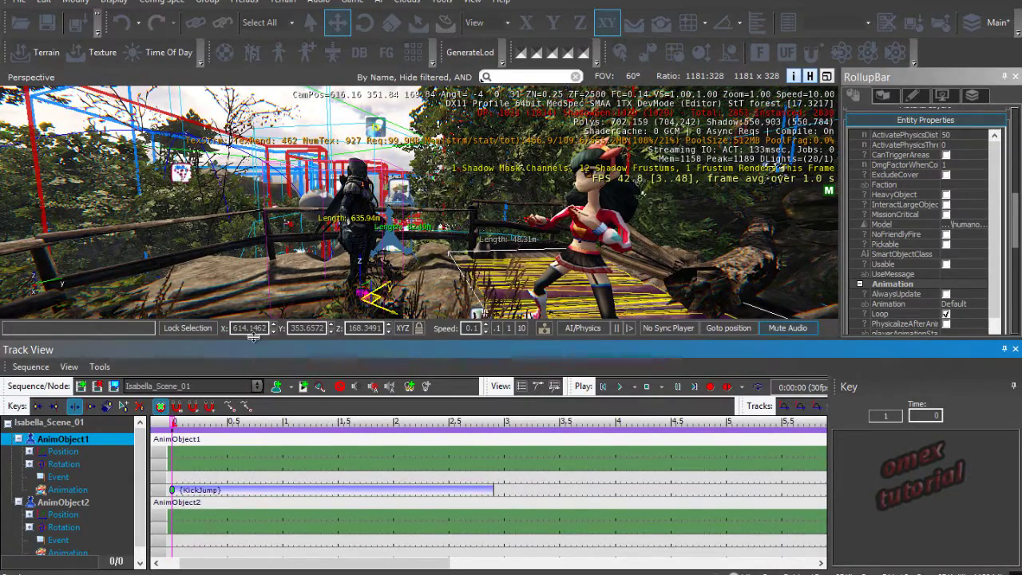
pyautogui.moveTo(252, 336); pyautogui.dragTo(249, 308)
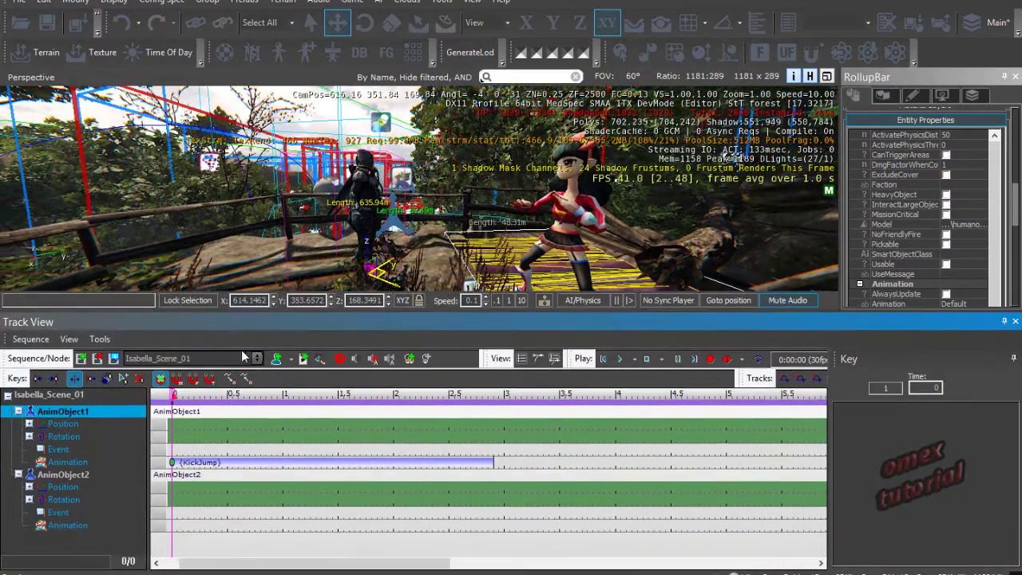
pyautogui.click(172, 525)
pyautogui.doubleClick(171, 525)
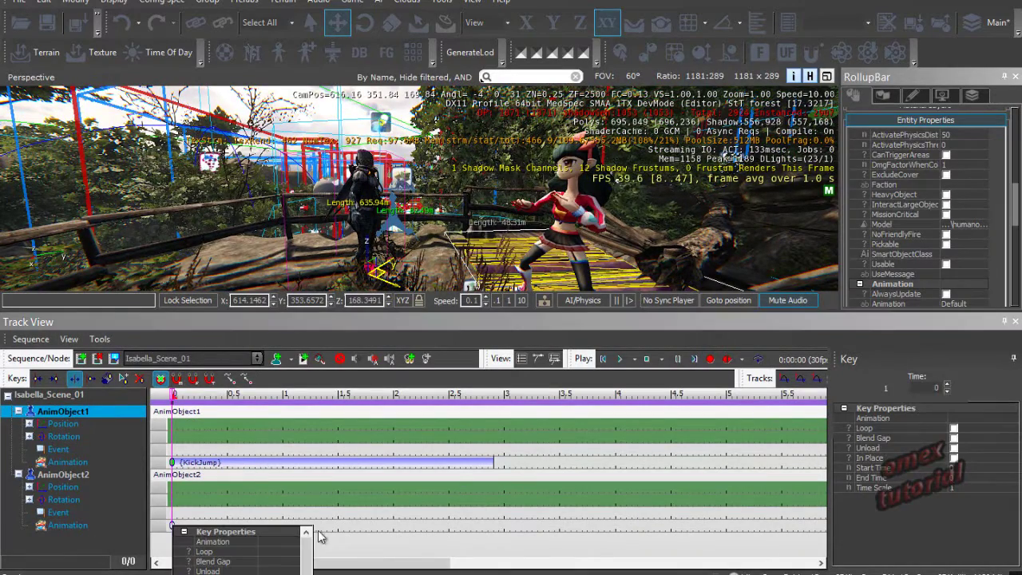
# Step: Filter the animations by "alerte" and assign alerted_tac_idle_to_relaxed_rifle_3p_01 to AnimObject2's key at time 0
pyautogui.click(295, 543)
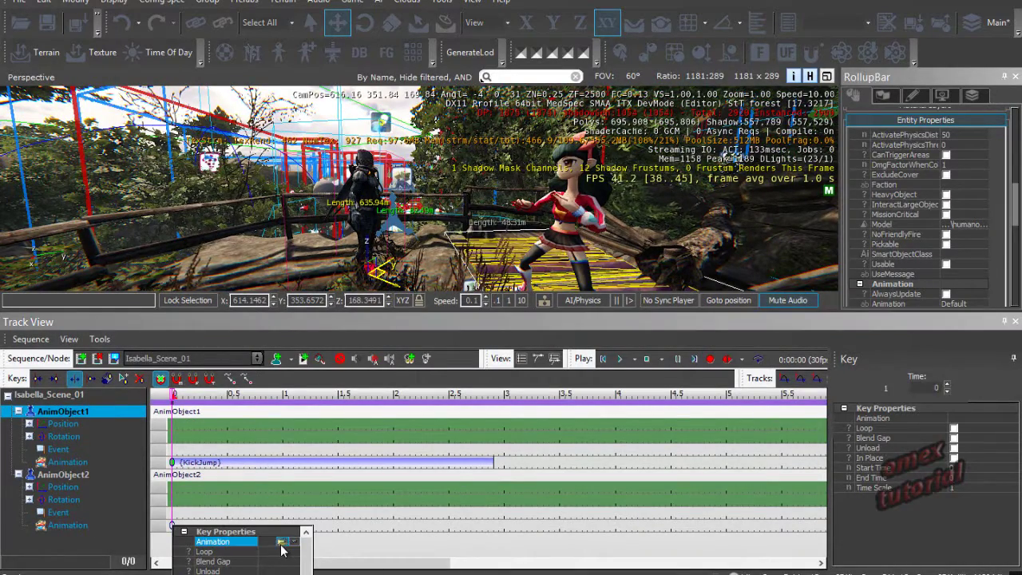
pyautogui.click(281, 543)
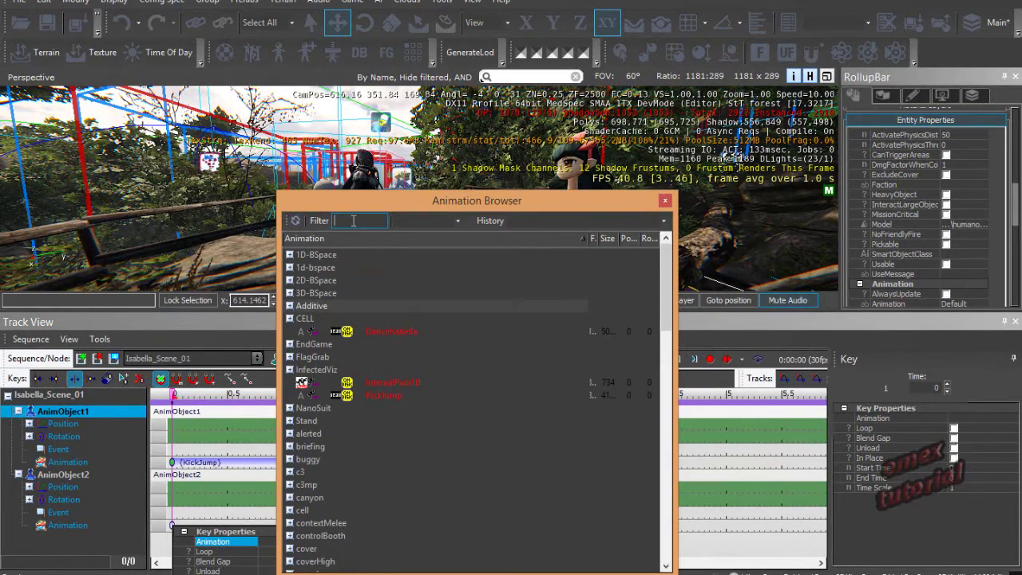
pyautogui.write('alerte')
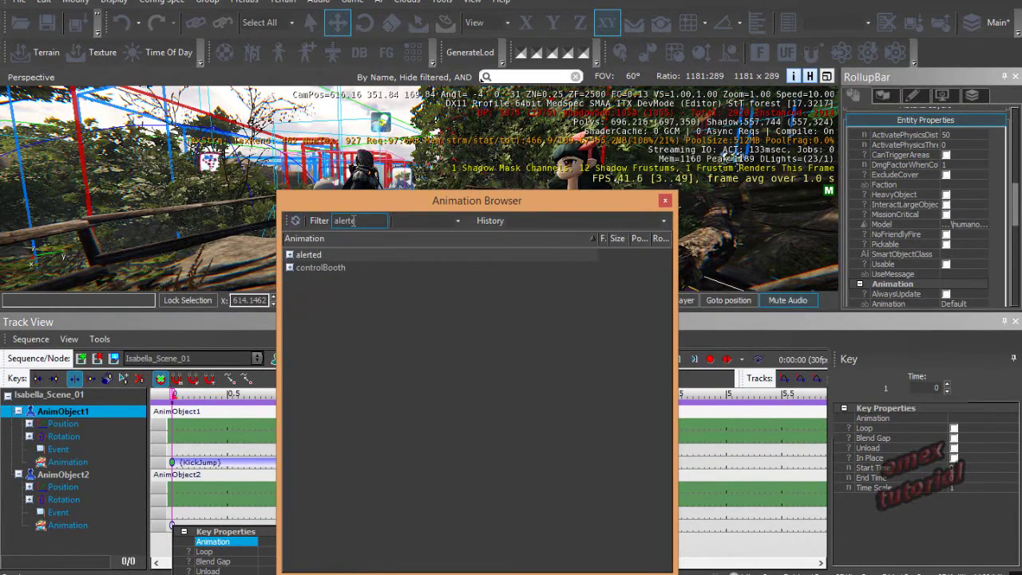
pyautogui.click(290, 254)
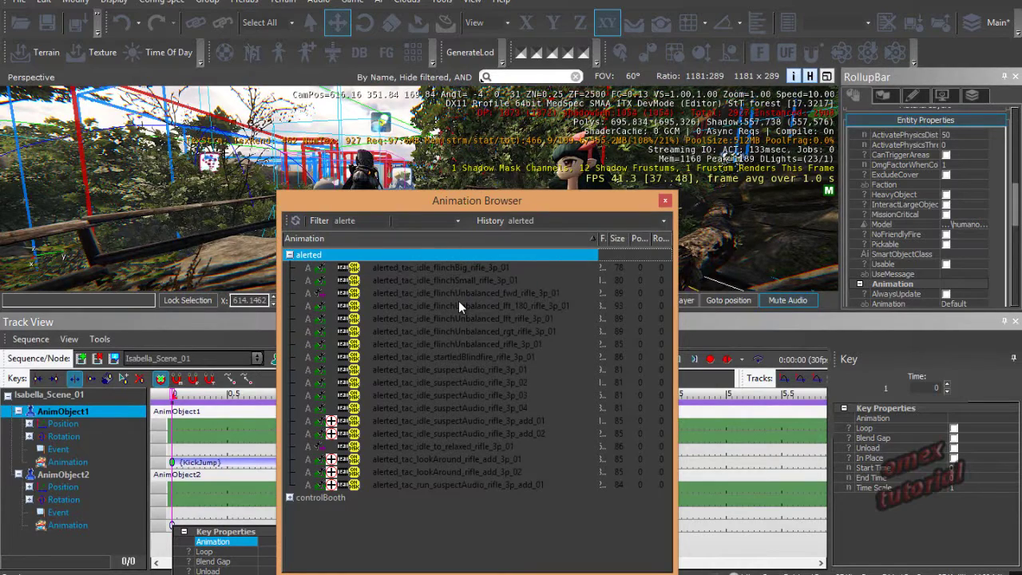
pyautogui.click(506, 371)
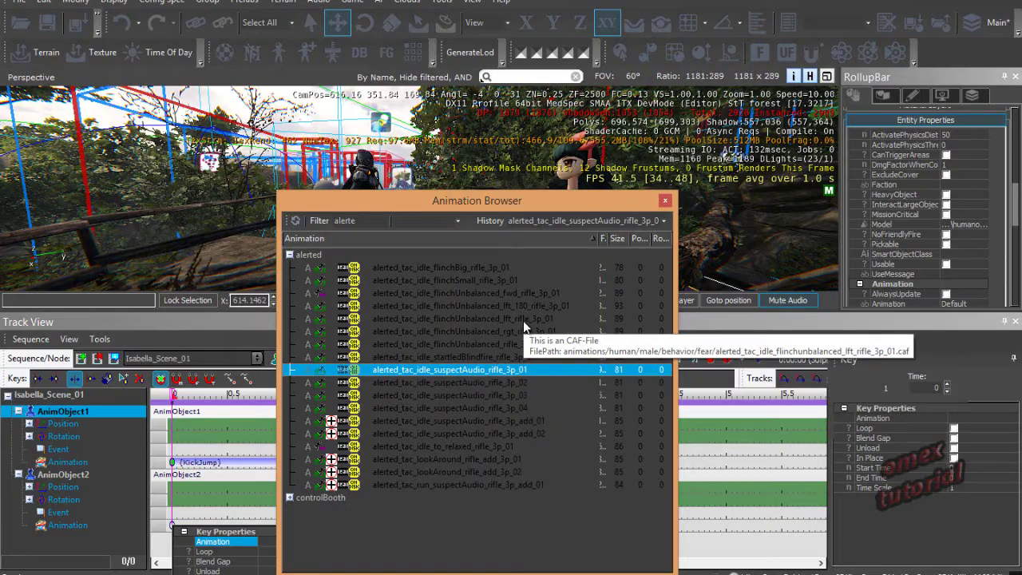
pyautogui.doubleClick(480, 446)
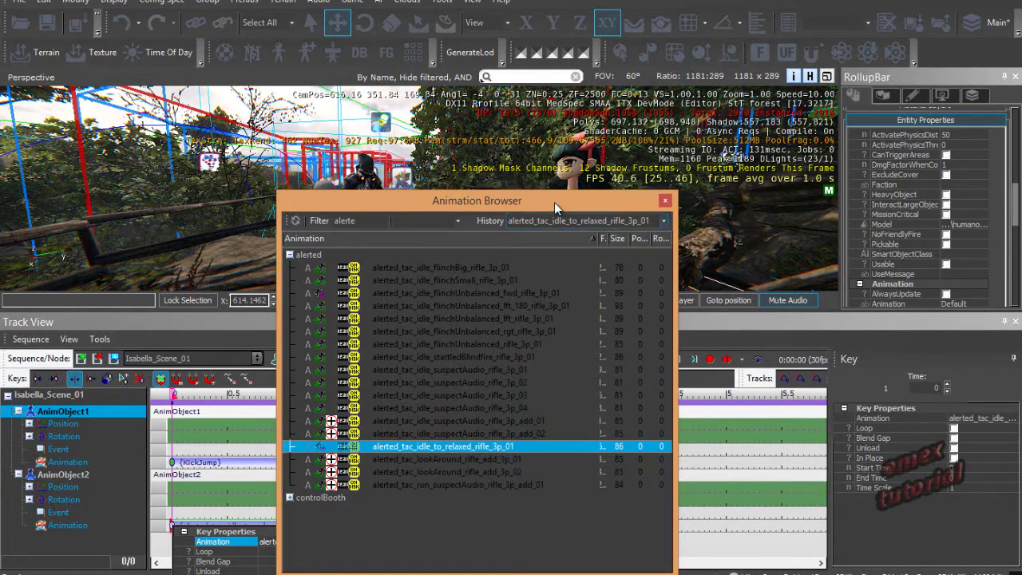
pyautogui.moveTo(554, 202); pyautogui.dragTo(807, 461)
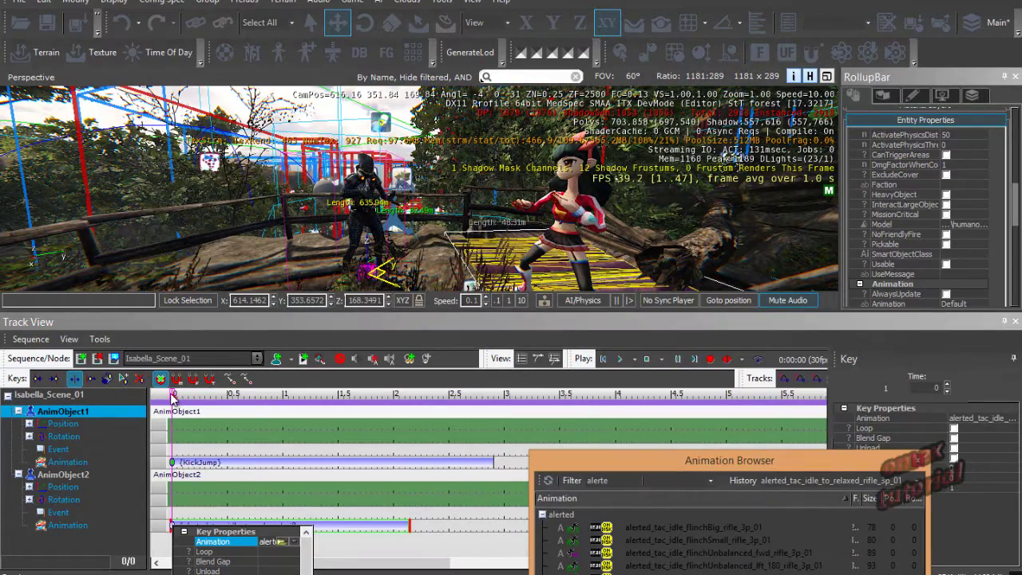
# Step: With the sequence at 0:01:27, reposition the dark-armored character to about X 613.77, Y 353.65, and close the Animation Browser
pyautogui.moveTo(172, 396)
pyautogui.mouseDown()
pyautogui.moveTo(388, 427)
pyautogui.moveTo(166, 431)
pyautogui.moveTo(386, 466)
pyautogui.mouseUp()
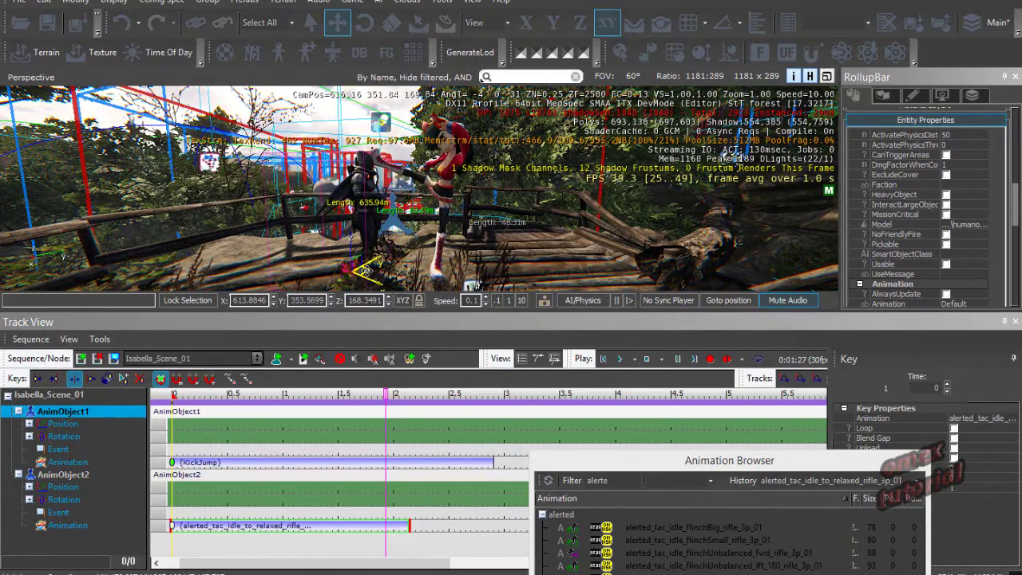
pyautogui.moveTo(505, 237); pyautogui.dragTo(506, 237, button='right')
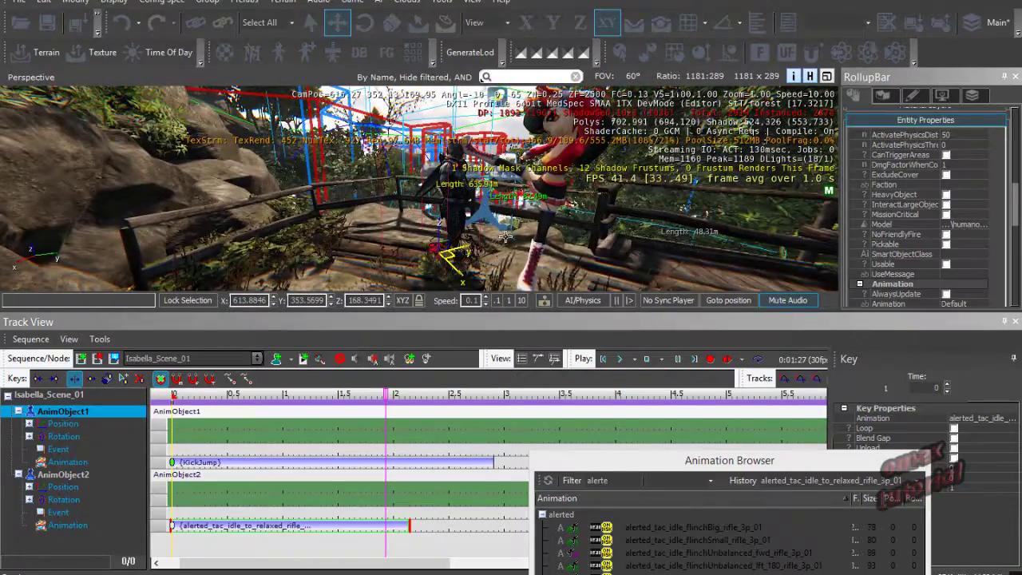
pyautogui.moveTo(514, 310); pyautogui.dragTo(511, 480)
pyautogui.moveTo(484, 270); pyautogui.dragTo(485, 270, button='right')
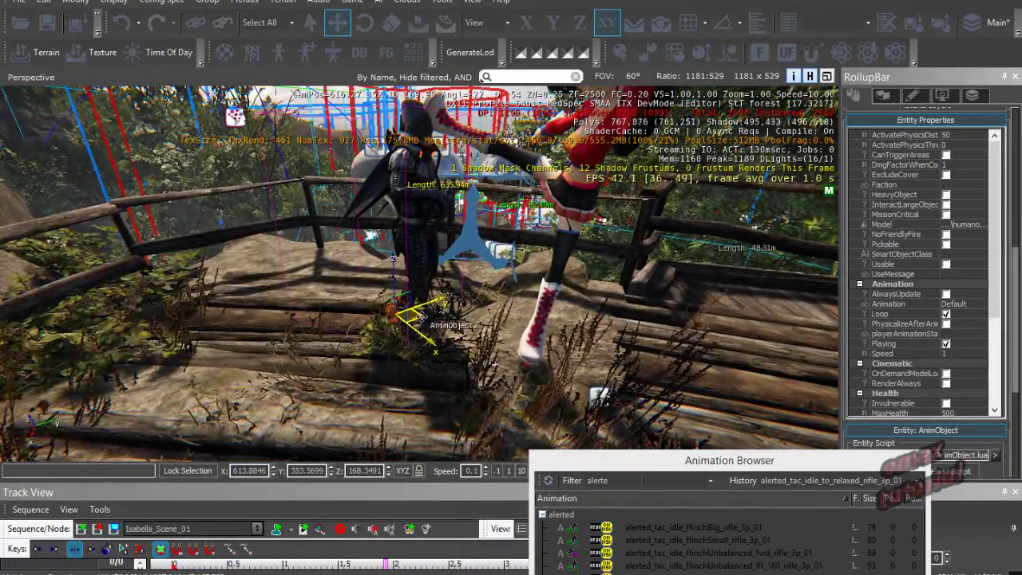
pyautogui.moveTo(424, 317); pyautogui.dragTo(424, 312)
pyautogui.moveTo(423, 311); pyautogui.dragTo(424, 311, button='right')
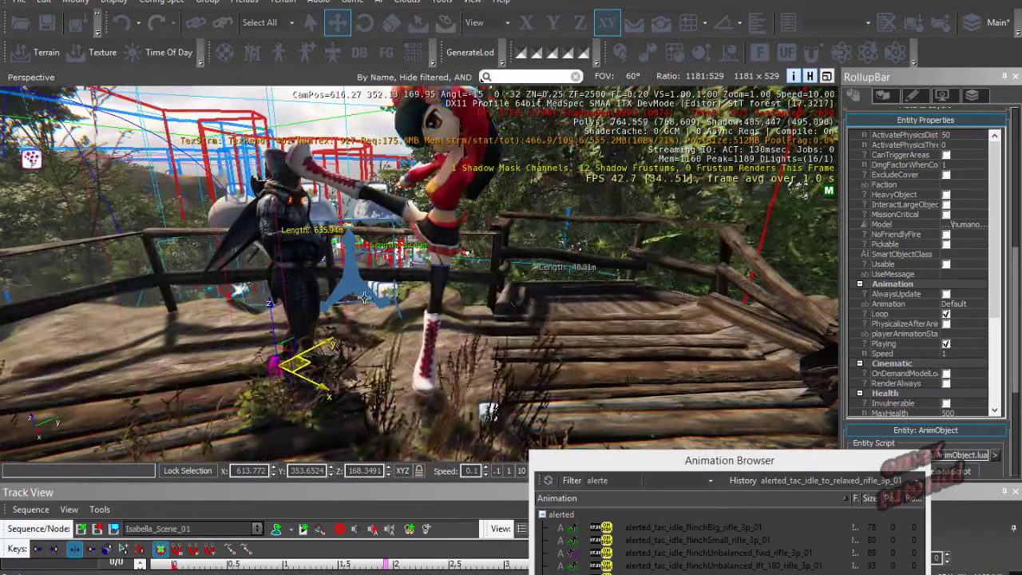
pyautogui.click(918, 461)
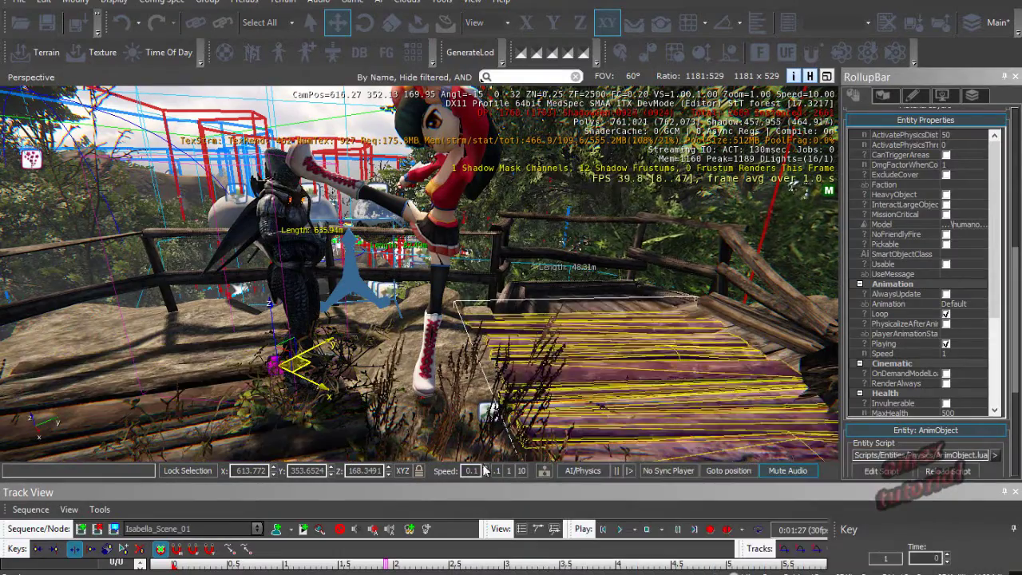
# Step: Set the sequence time to 0:01:26 and add a second key at 1.9 s on AnimObject2's Animation track
pyautogui.moveTo(513, 482); pyautogui.dragTo(512, 319)
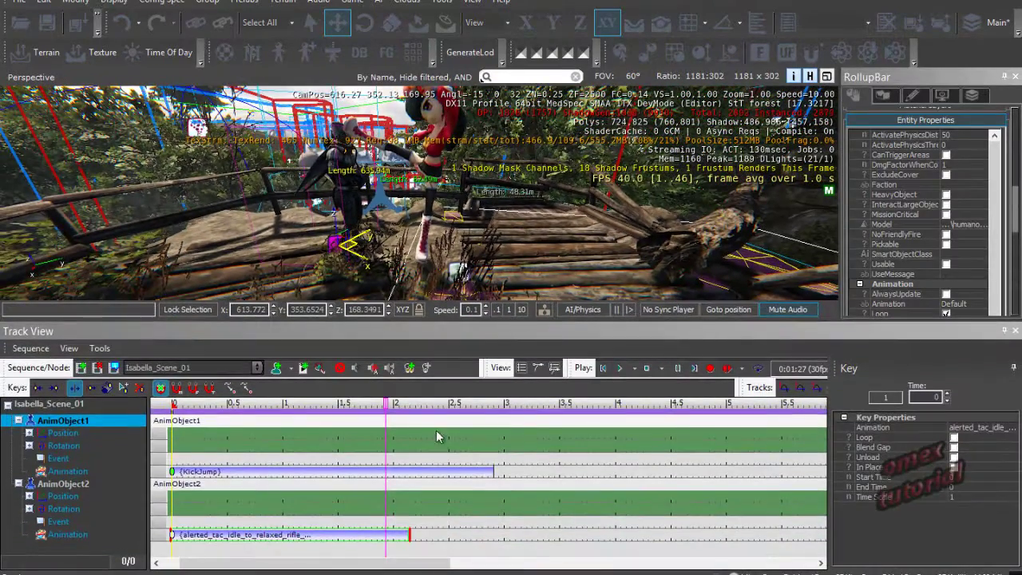
pyautogui.moveTo(385, 404)
pyautogui.mouseDown()
pyautogui.moveTo(184, 427)
pyautogui.moveTo(392, 465)
pyautogui.moveTo(150, 471)
pyautogui.moveTo(381, 468)
pyautogui.mouseUp()
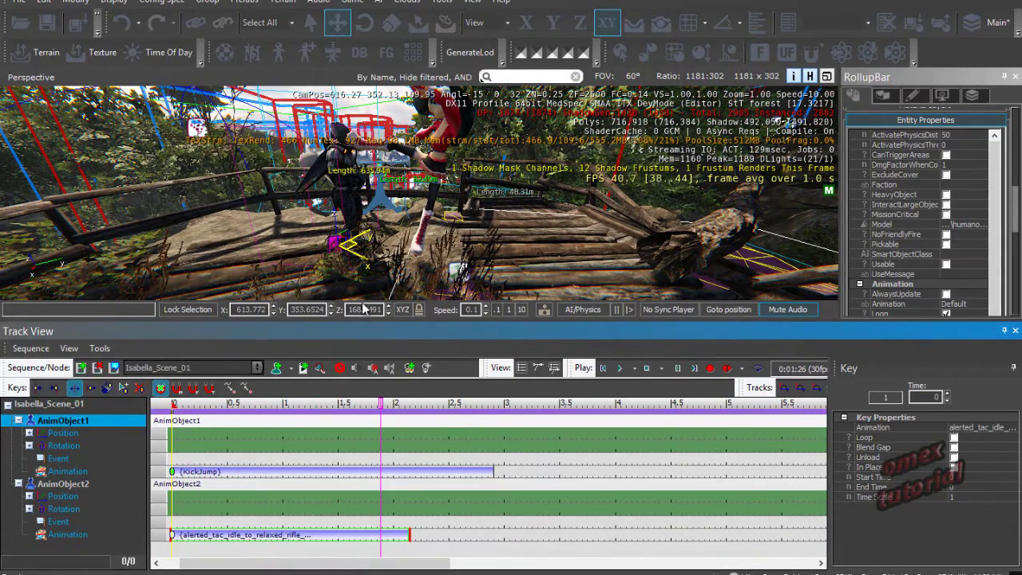
pyautogui.doubleClick(381, 535)
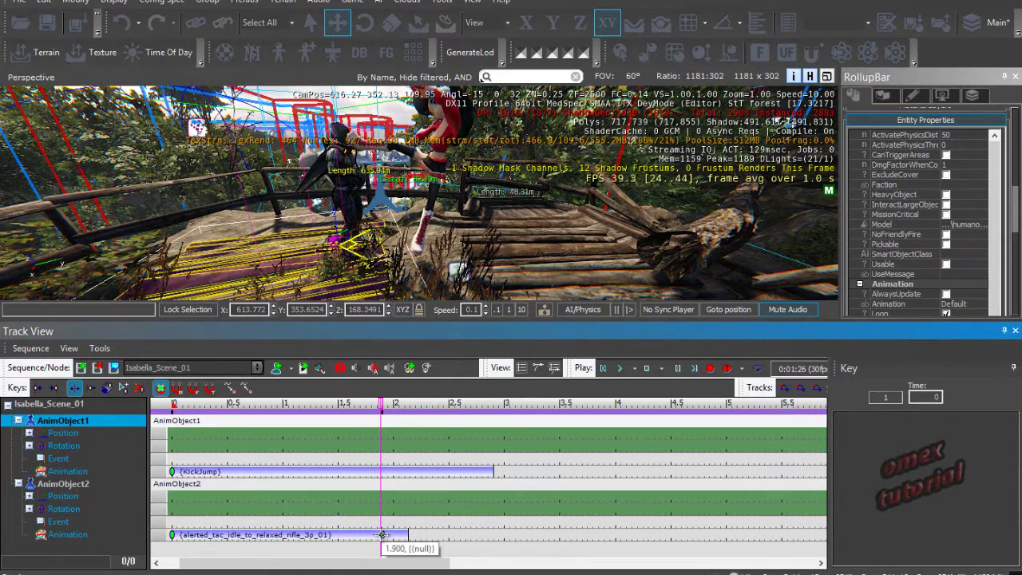
pyautogui.click(381, 534)
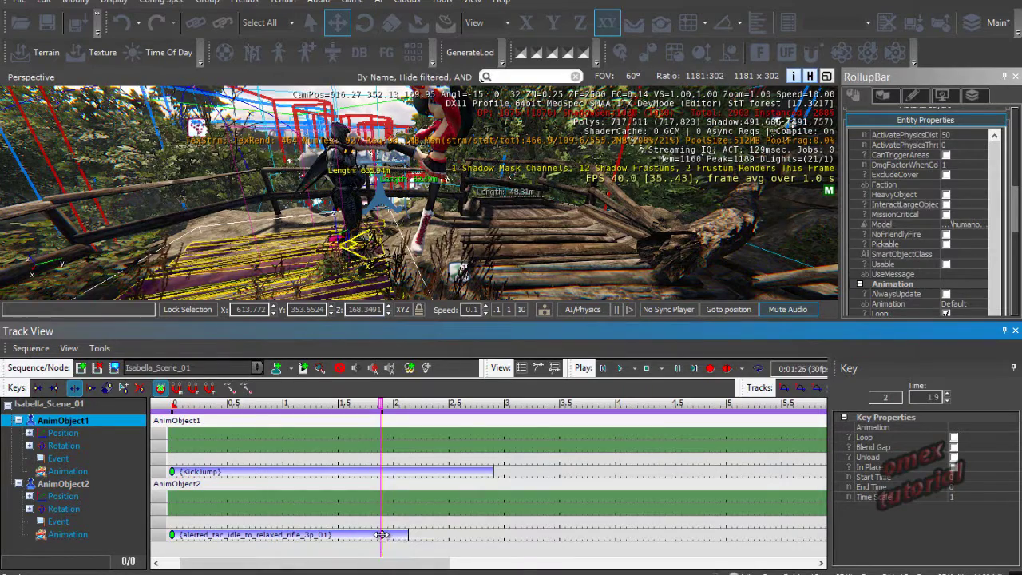
# Step: Filter the animations by "fall" and assign stand_tac_stomp_fall_loop_1p_01 to AnimObject2's key at 1.9 s
pyautogui.rightClick(382, 534)
pyautogui.click(483, 553)
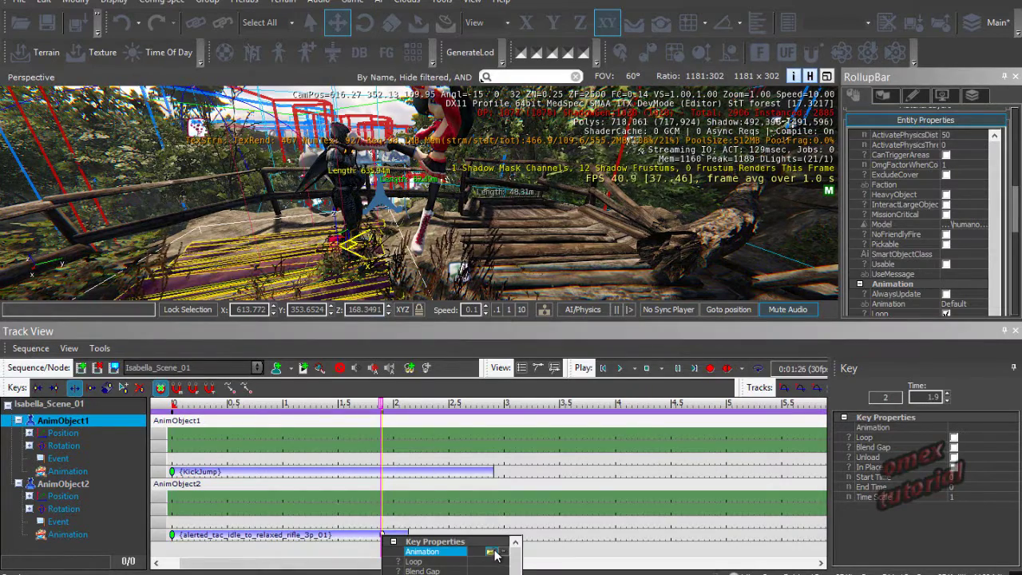
pyautogui.click(493, 551)
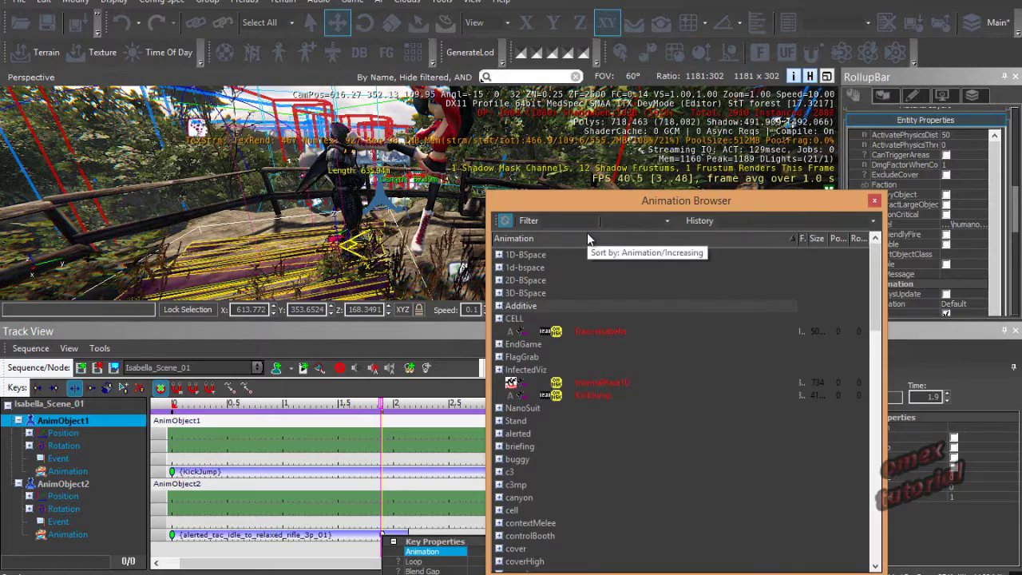
pyautogui.click(610, 223)
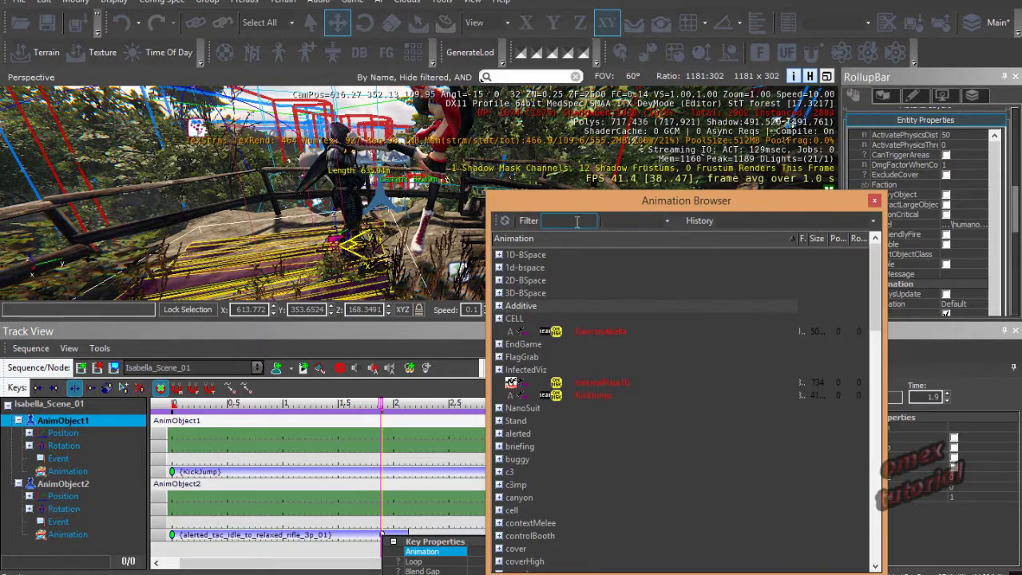
pyautogui.write('fall')
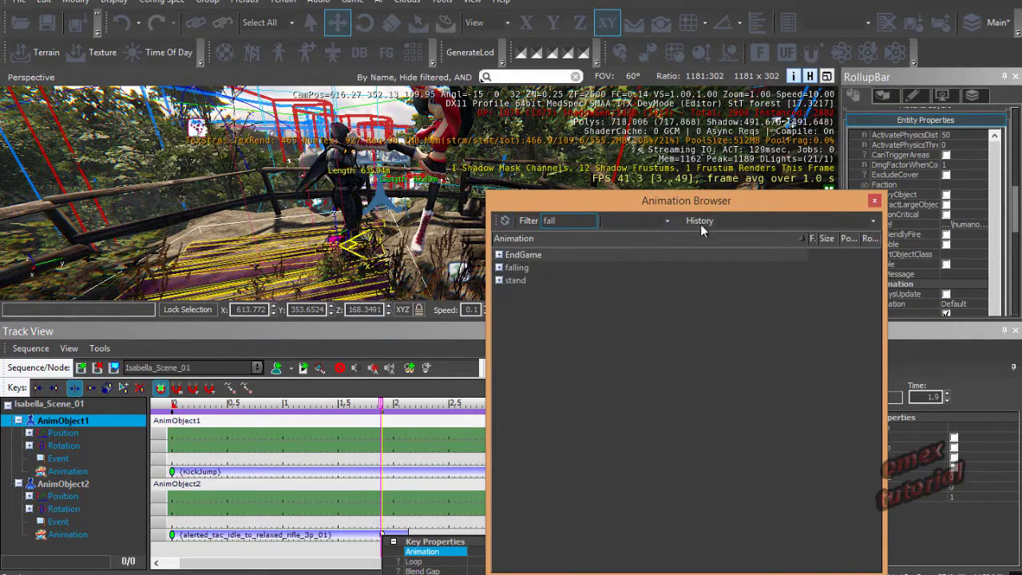
pyautogui.click(500, 280)
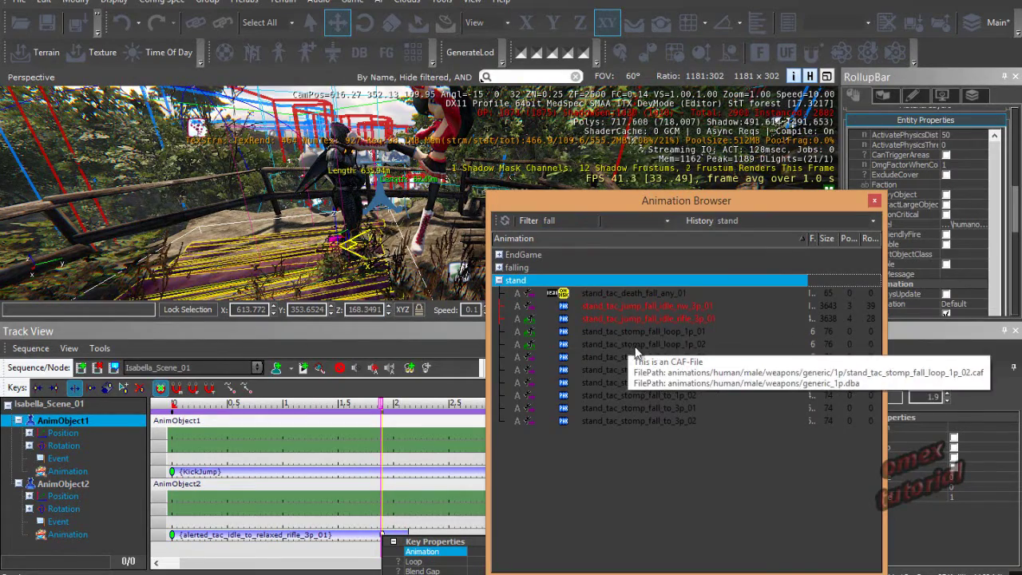
pyautogui.click(682, 334)
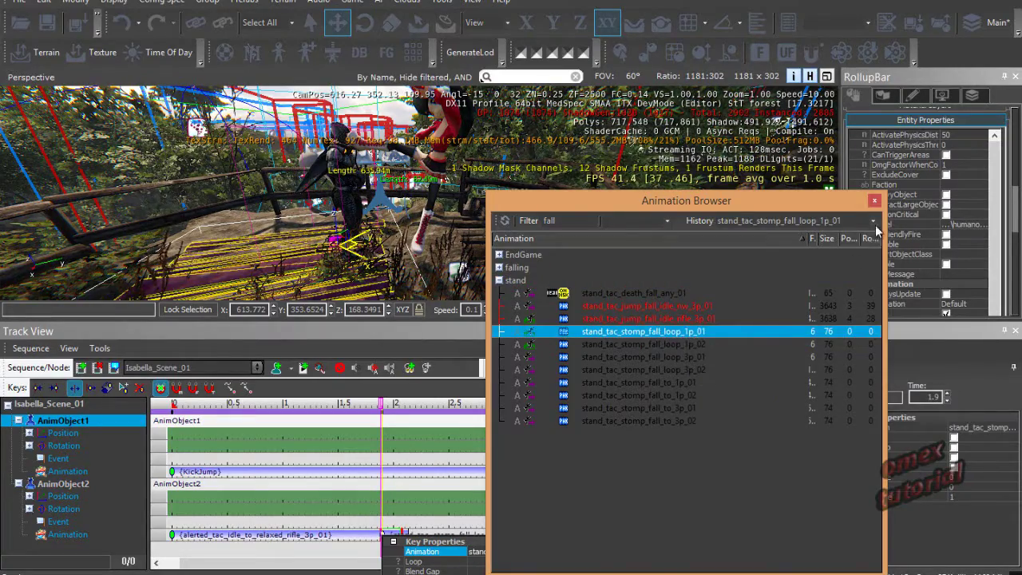
pyautogui.click(875, 201)
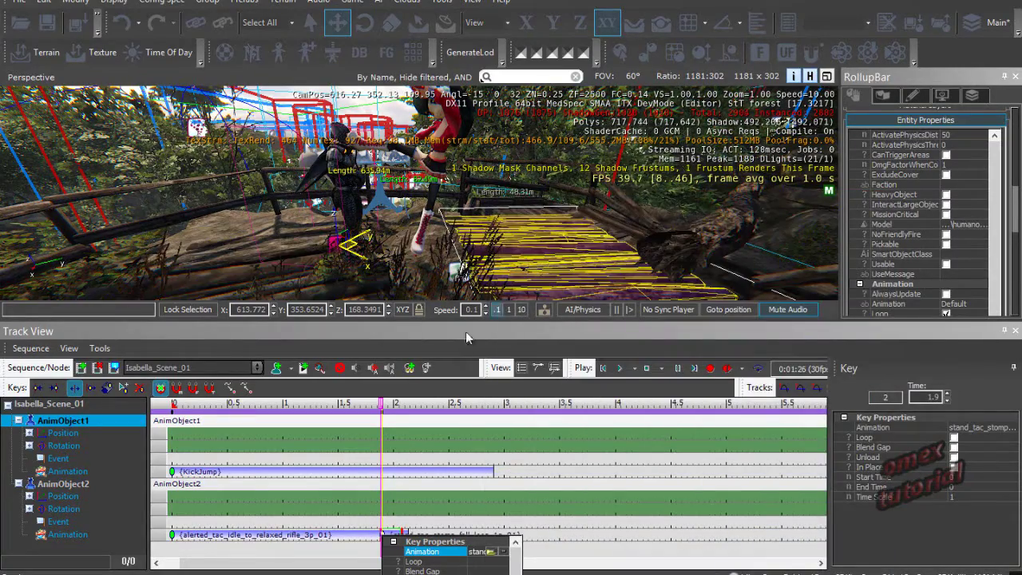
# Step: Turn on Loop for AnimObject2's stand_tac_stomp_fall_loop_1p_01 key at 1.9 s and scrub the sequence around that key
pyautogui.click(382, 405)
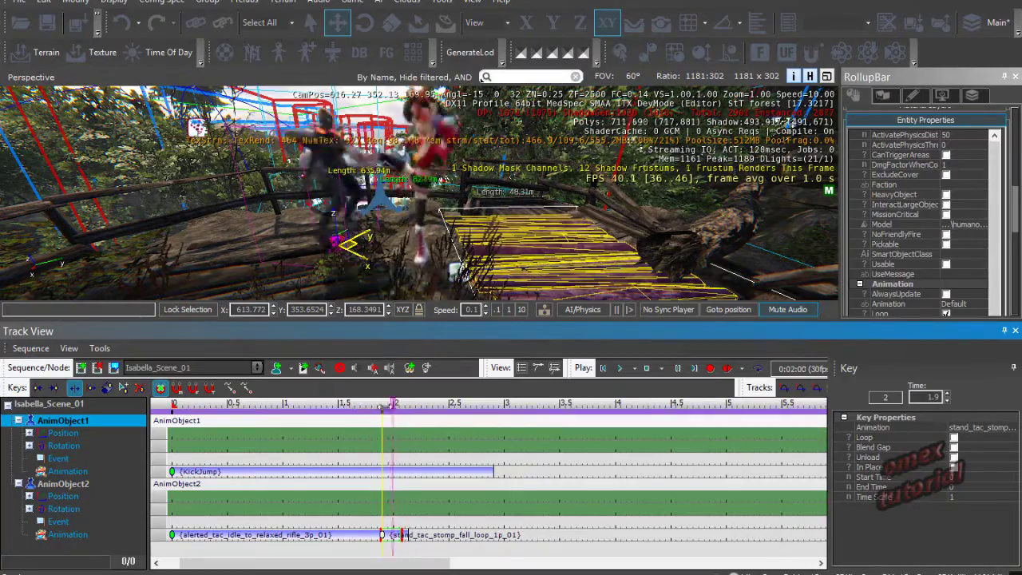
pyautogui.moveTo(384, 406)
pyautogui.mouseDown()
pyautogui.moveTo(349, 405)
pyautogui.moveTo(392, 406)
pyautogui.mouseUp()
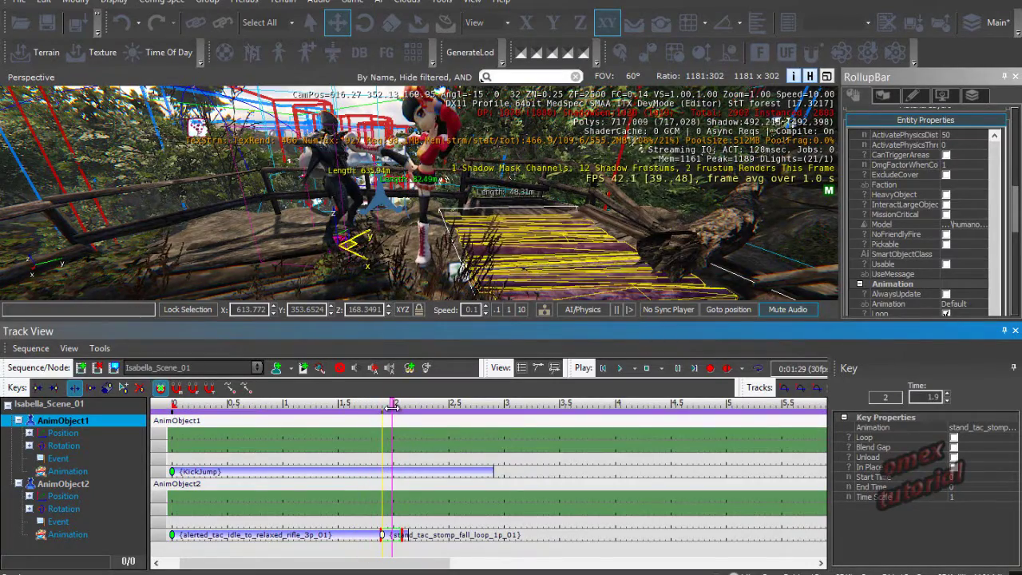
pyautogui.click(954, 438)
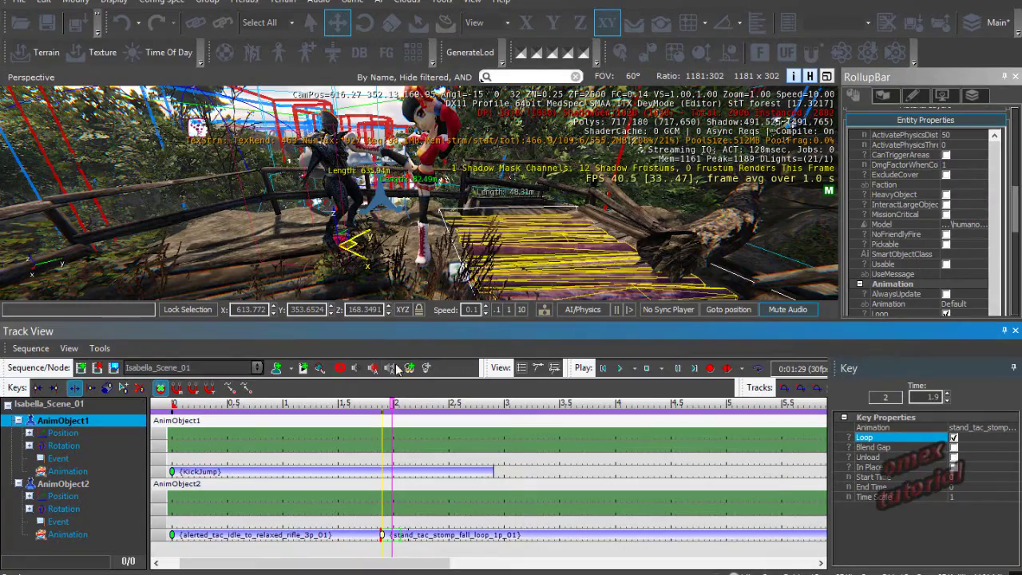
pyautogui.moveTo(395, 405)
pyautogui.mouseDown()
pyautogui.moveTo(379, 405)
pyautogui.moveTo(440, 412)
pyautogui.moveTo(362, 411)
pyautogui.moveTo(405, 416)
pyautogui.mouseUp()
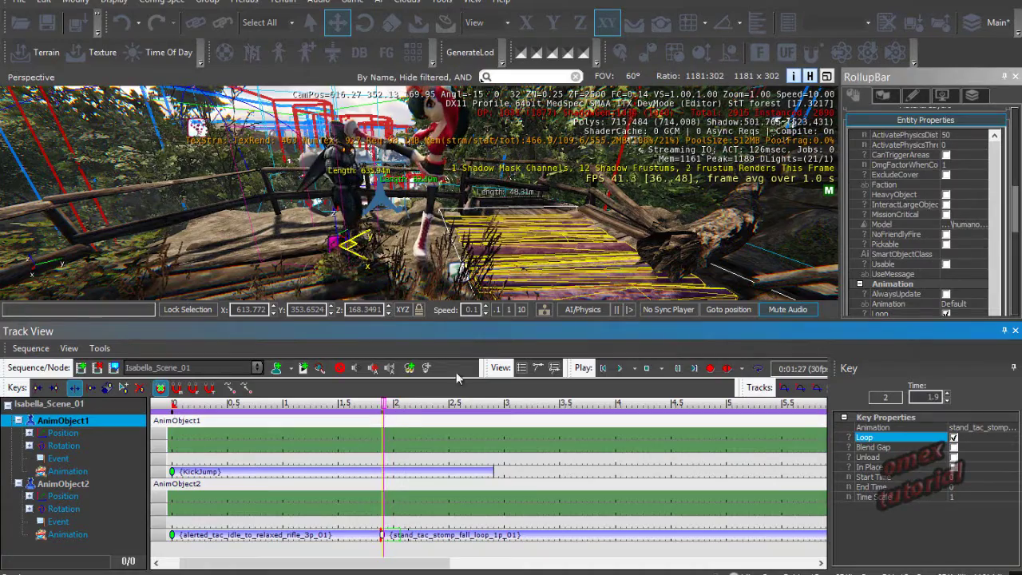
# Step: Scrub through the kick's impact, then try keying AnimObject2's position at 0:01:26 with the character at about X 614.04, Y 352.91
pyautogui.moveTo(472, 317); pyautogui.dragTo(471, 431)
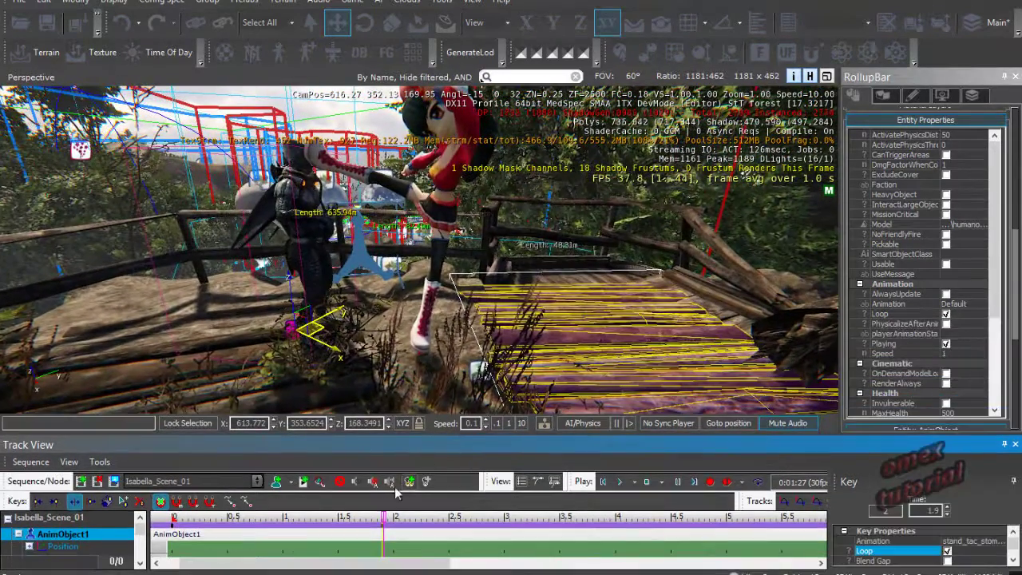
pyautogui.moveTo(385, 518)
pyautogui.mouseDown()
pyautogui.moveTo(403, 511)
pyautogui.moveTo(373, 516)
pyautogui.mouseUp()
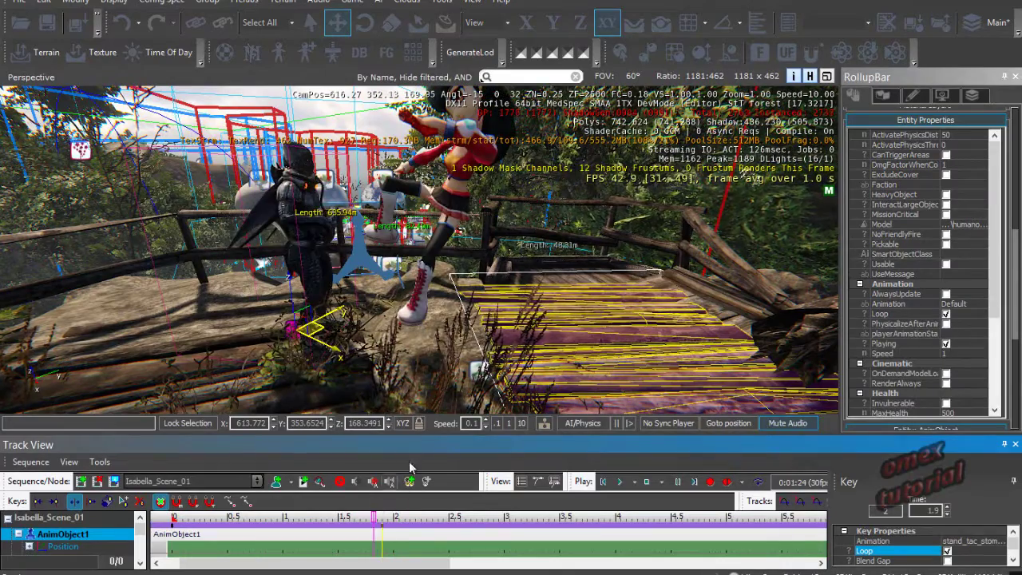
pyautogui.moveTo(417, 432); pyautogui.dragTo(438, 291)
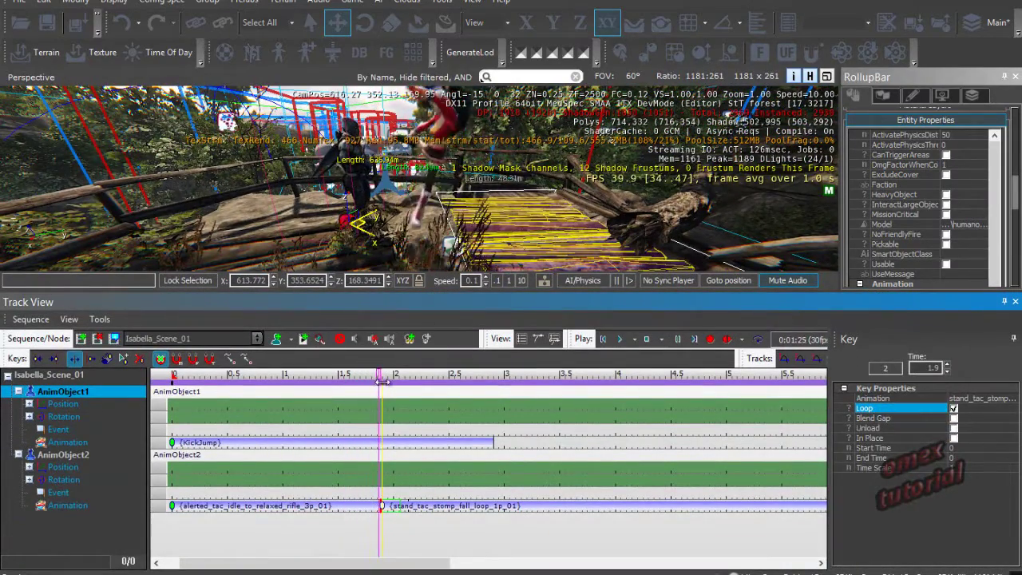
pyautogui.moveTo(382, 383); pyautogui.dragTo(409, 386)
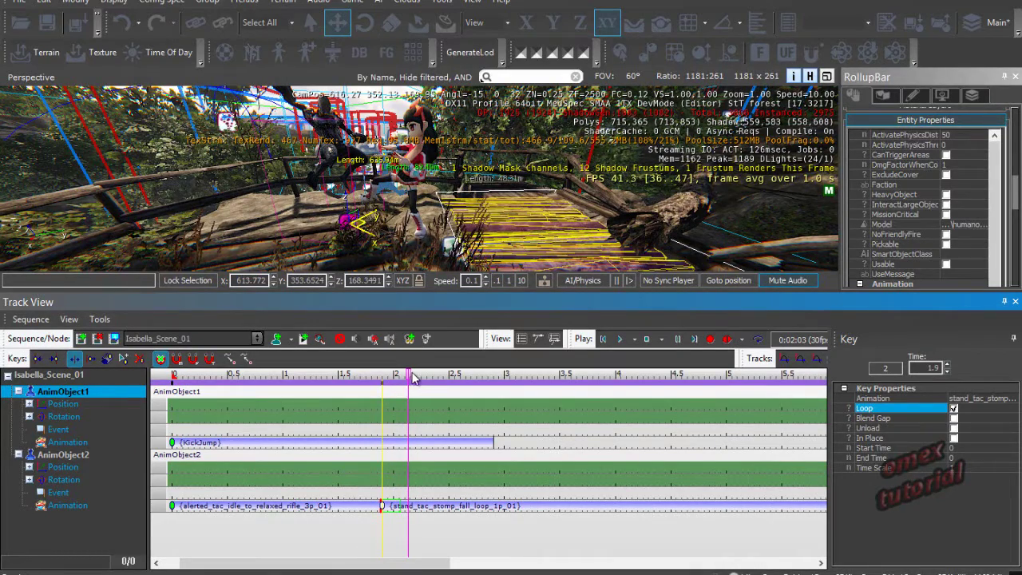
pyautogui.moveTo(409, 382); pyautogui.dragTo(385, 380)
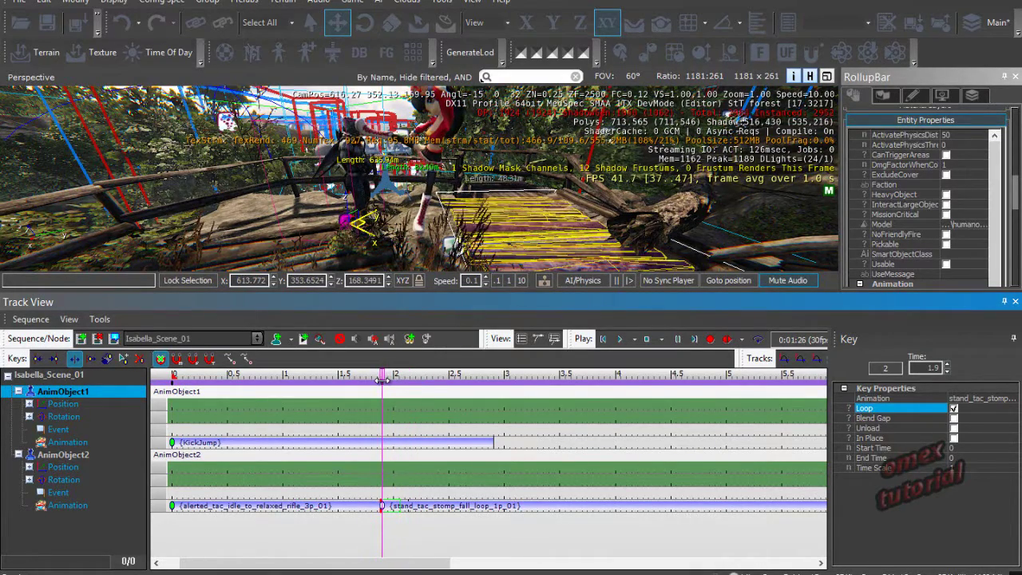
pyautogui.click(382, 473)
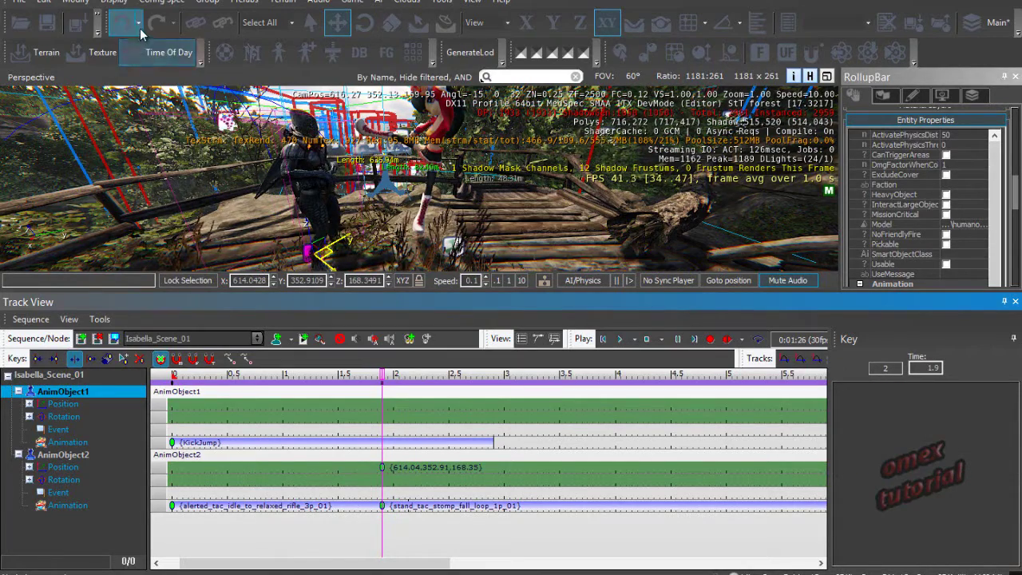
pyautogui.click(382, 465)
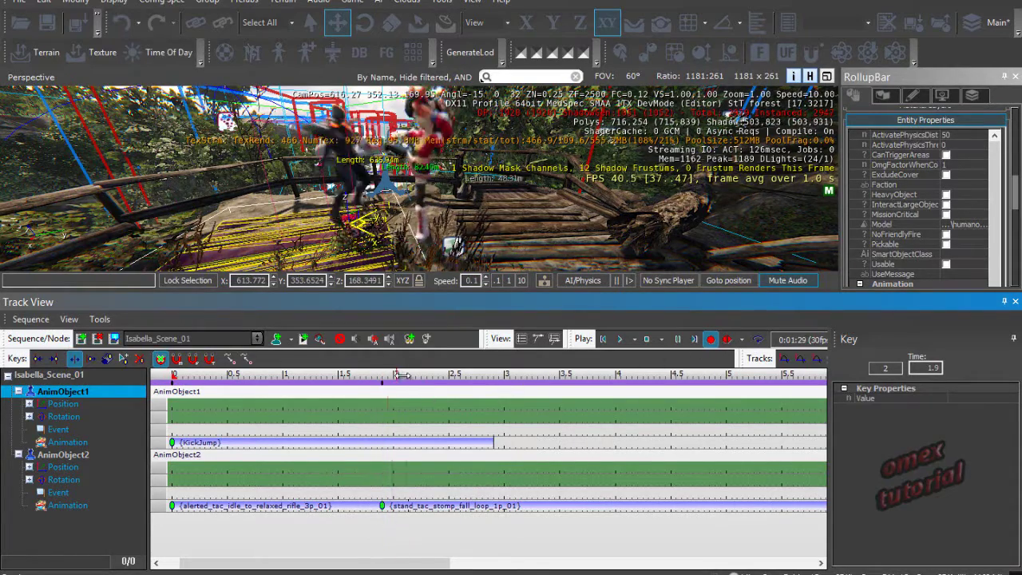
# Step: With recording on, key AnimObject2's position at time 0 at about X 614.04, Y 352.91, and return the sequence to 0:01:26
pyautogui.moveTo(385, 381); pyautogui.dragTo(170, 417)
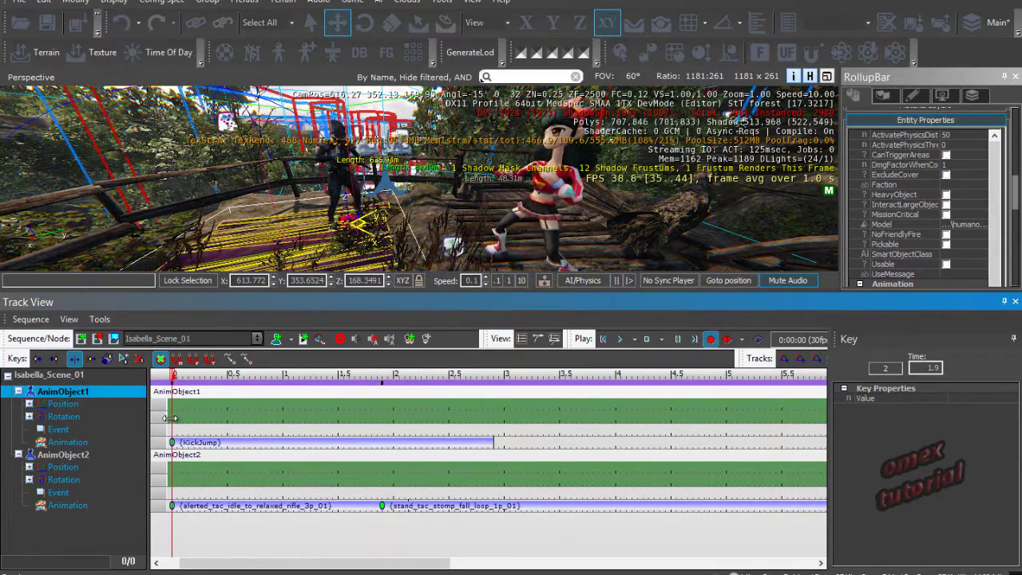
pyautogui.doubleClick(173, 470)
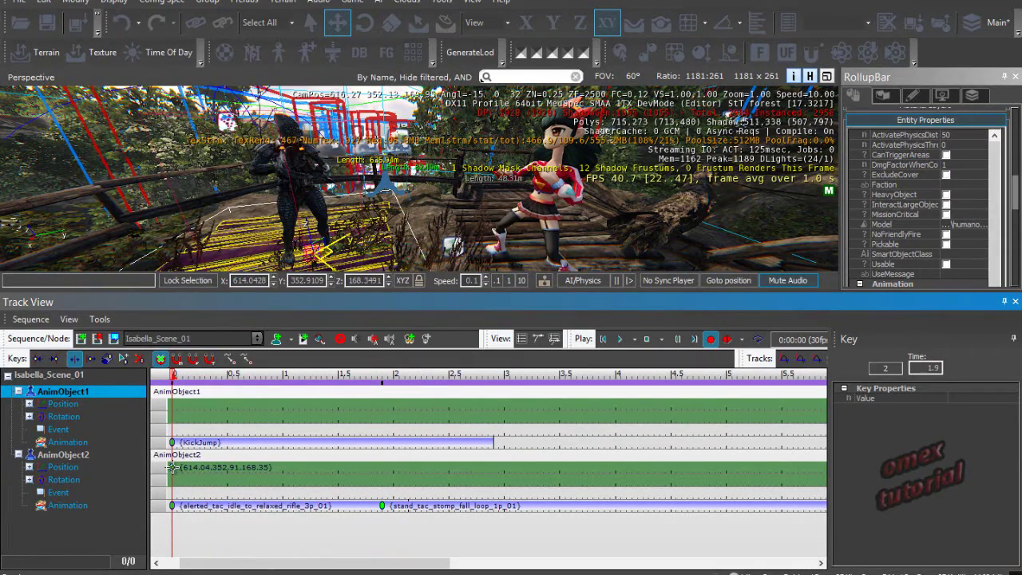
pyautogui.moveTo(173, 470); pyautogui.dragTo(381, 428)
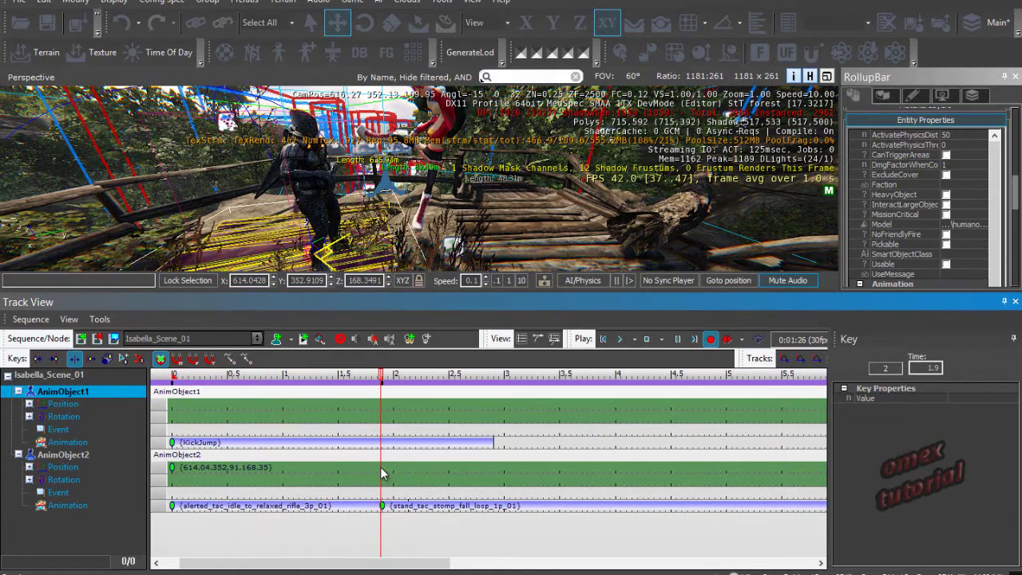
pyautogui.click(170, 468)
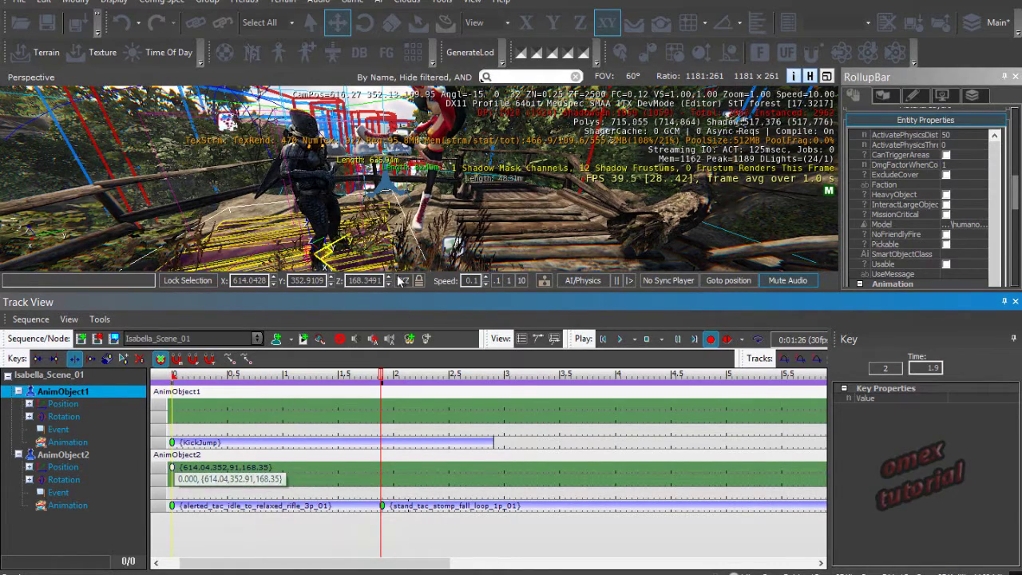
# Step: At 0:01:26, try moving the dark-armored character to Isabella's kicking foot, about X 613.90, Y 353.67, and rewind the sequence to 0
pyautogui.moveTo(332, 250); pyautogui.dragTo(364, 243)
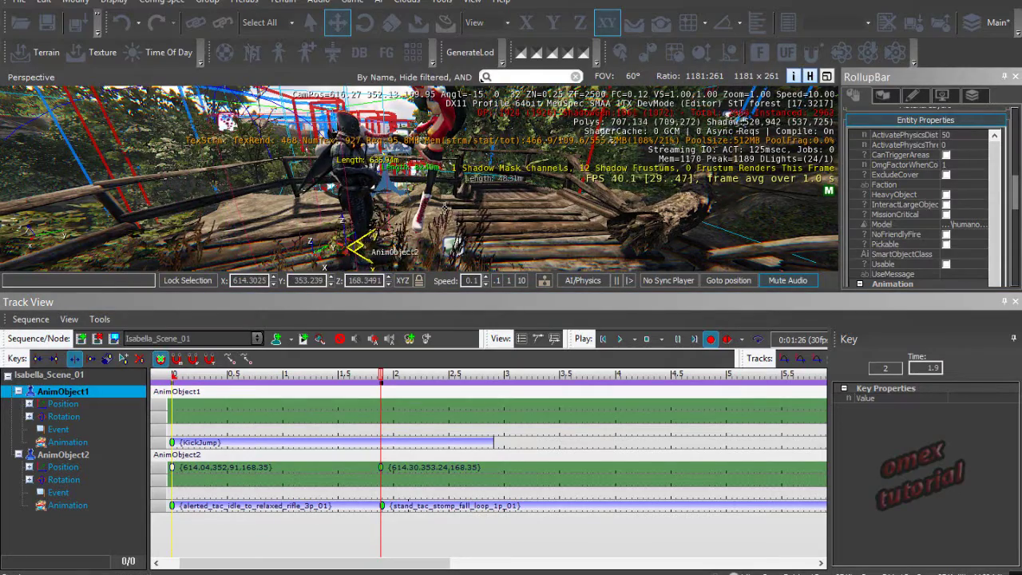
pyautogui.moveTo(461, 182); pyautogui.dragTo(463, 180, button='right')
pyautogui.moveTo(444, 295); pyautogui.dragTo(444, 472)
pyautogui.moveTo(466, 258); pyautogui.dragTo(458, 257, button='right')
pyautogui.moveTo(459, 257); pyautogui.dragTo(449, 256, button='middle')
pyautogui.moveTo(449, 255); pyautogui.dragTo(499, 395, button='right')
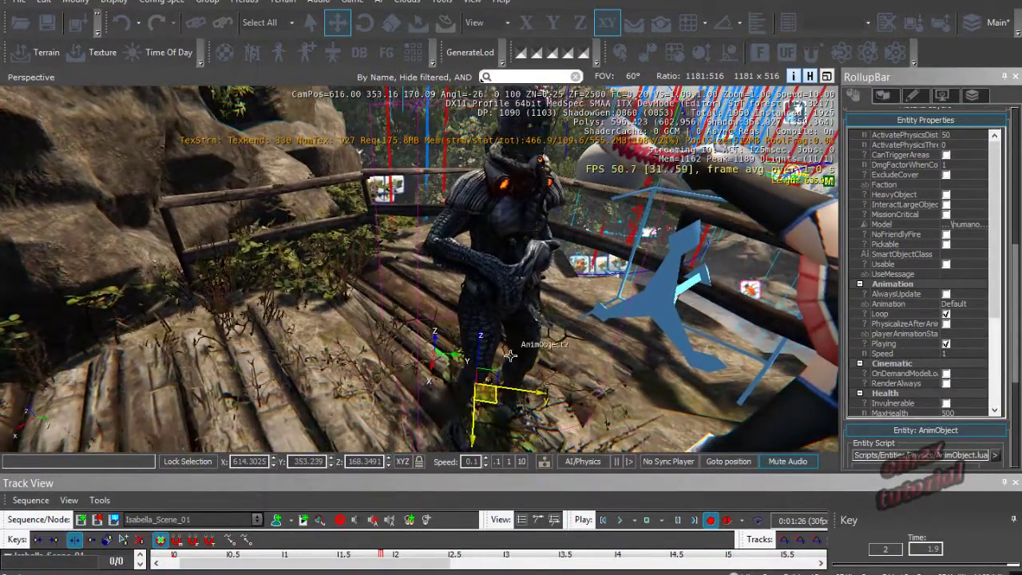
pyautogui.moveTo(499, 395); pyautogui.dragTo(554, 368)
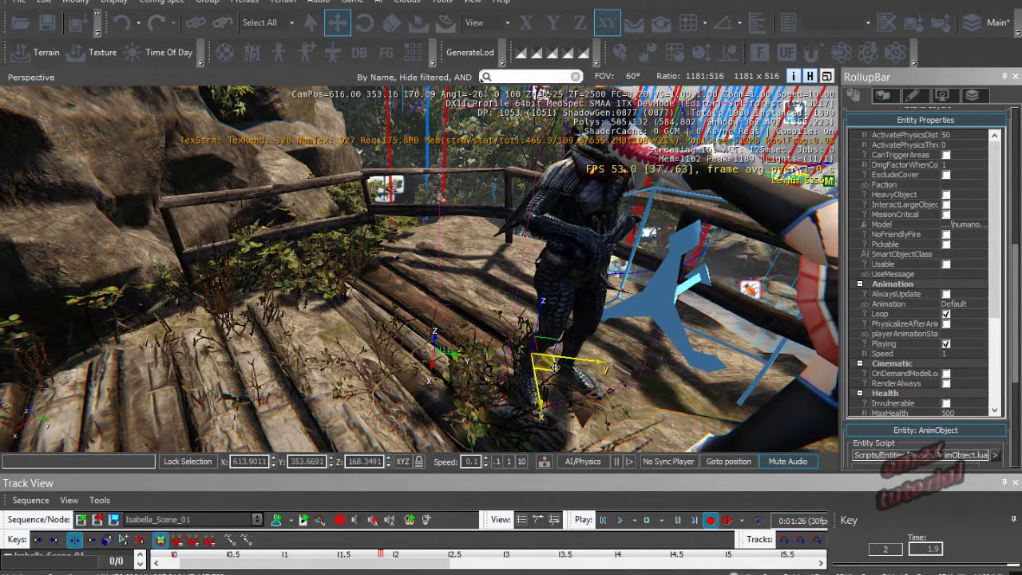
pyautogui.moveTo(502, 327); pyautogui.dragTo(500, 313, button='right')
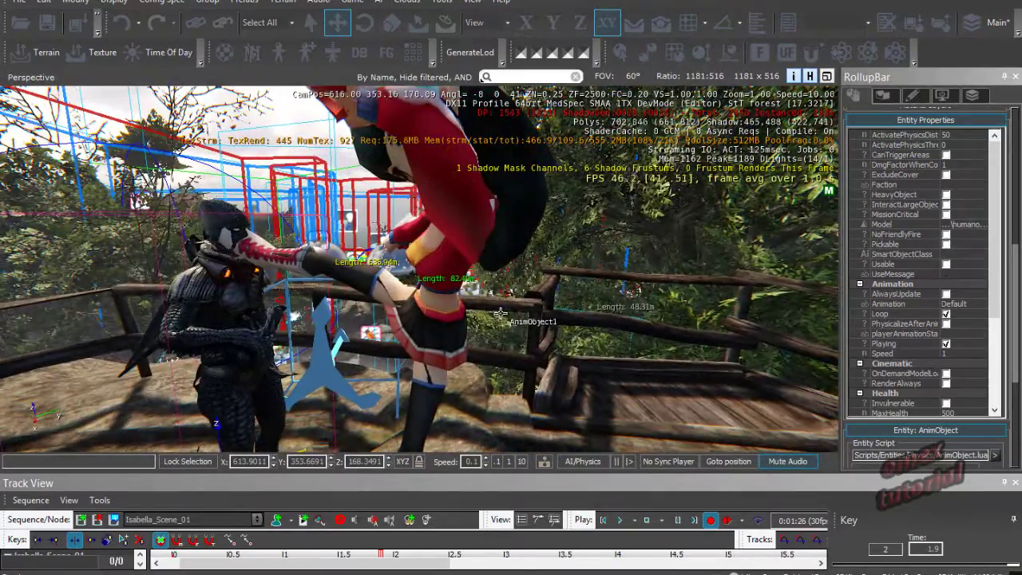
pyautogui.scroll(-1, 500, 313)
pyautogui.moveTo(500, 313); pyautogui.dragTo(465, 337, button='middle')
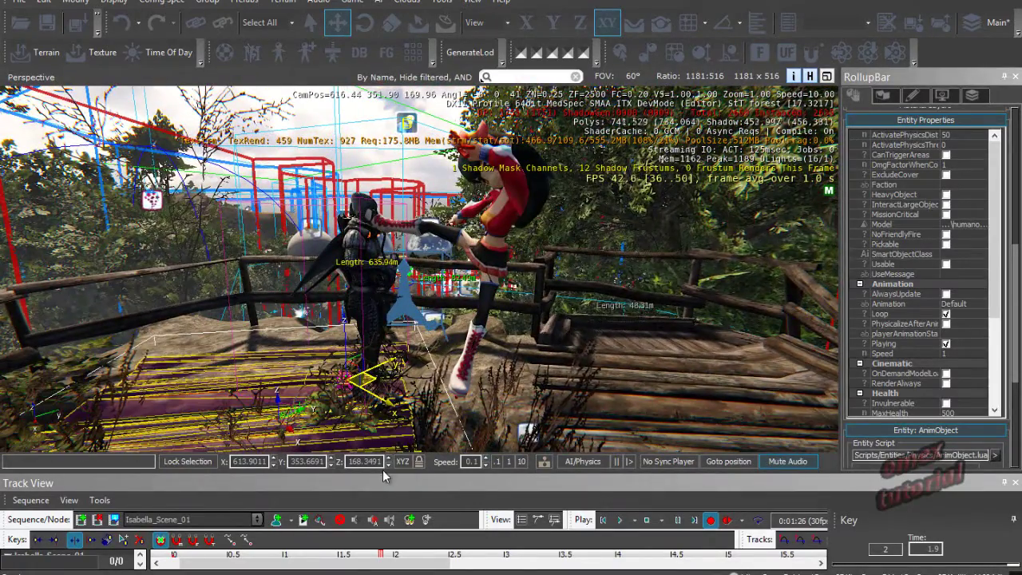
pyautogui.moveTo(384, 473); pyautogui.dragTo(404, 370)
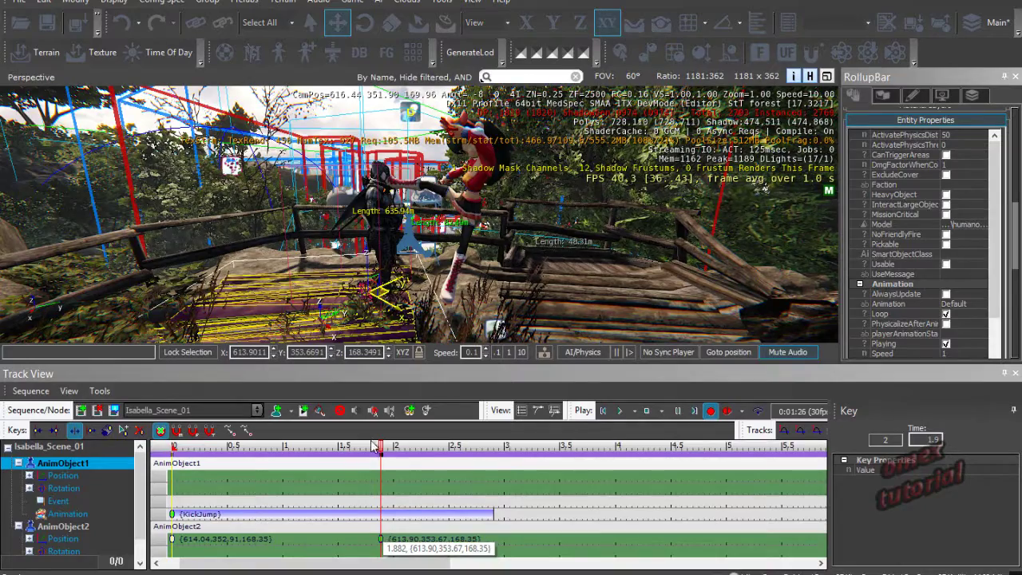
pyautogui.moveTo(381, 447); pyautogui.dragTo(163, 565)
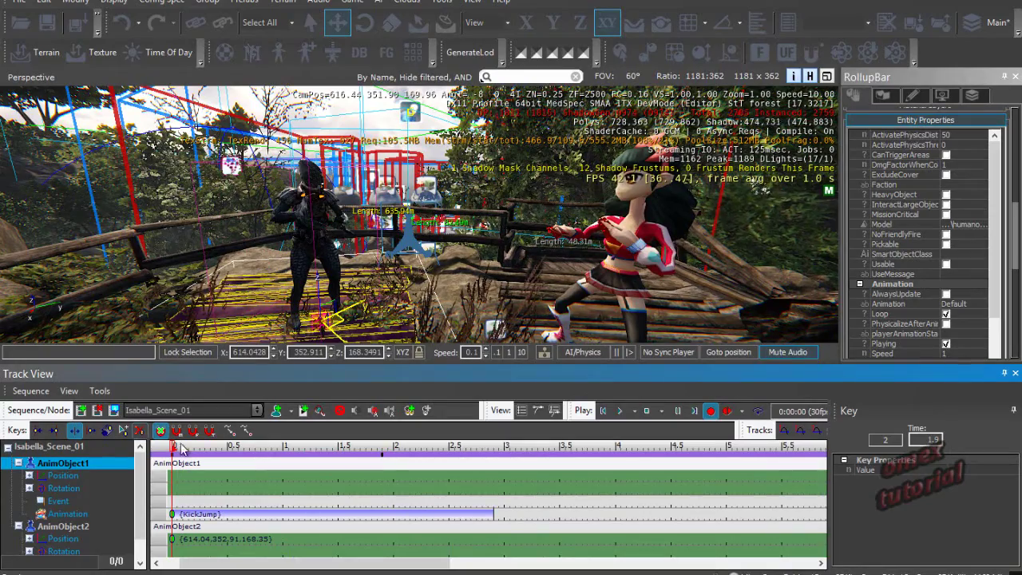
# Step: Set the sequence time to 0:01:26 and add a Position key for AnimObject2 holding X 614.04, Y 352.91, Z 168.35
pyautogui.moveTo(175, 450); pyautogui.dragTo(384, 459)
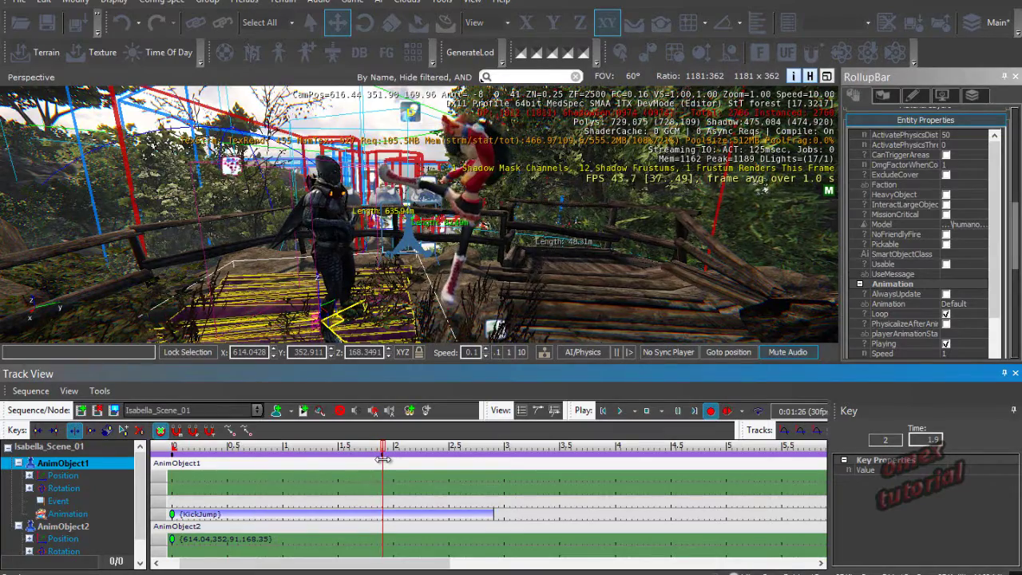
pyautogui.click(380, 539)
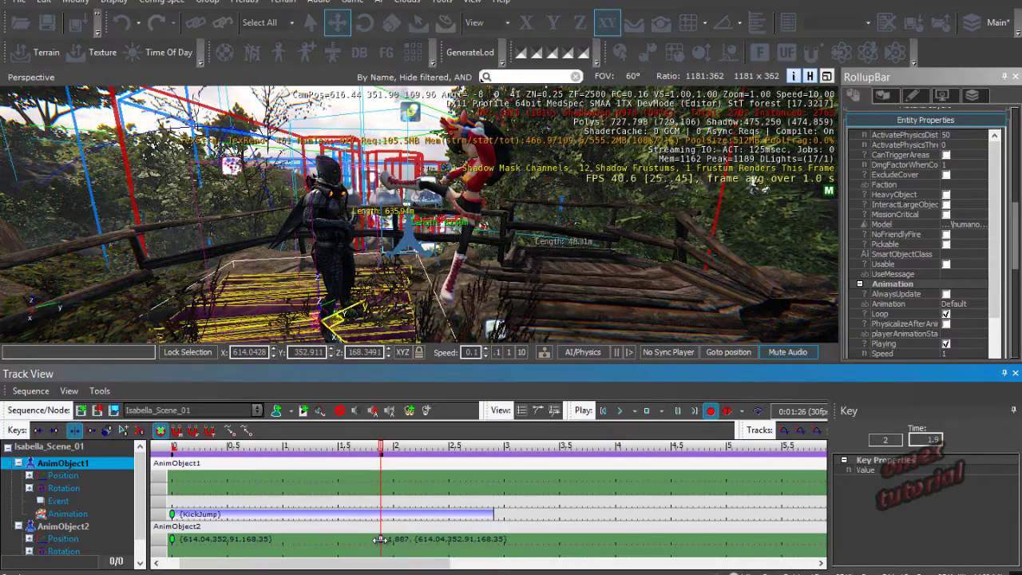
pyautogui.moveTo(380, 539)
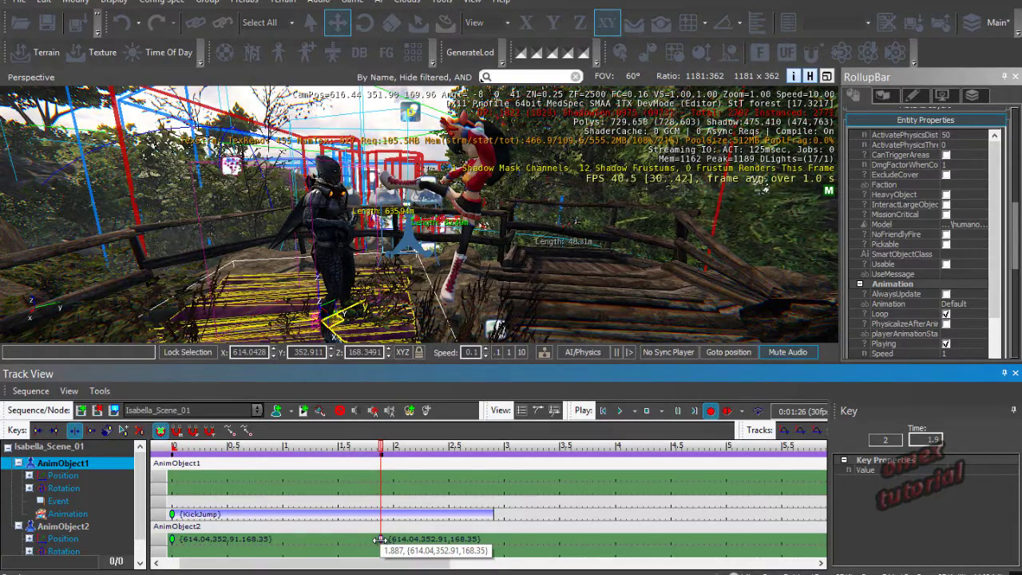
pyautogui.click(126, 27)
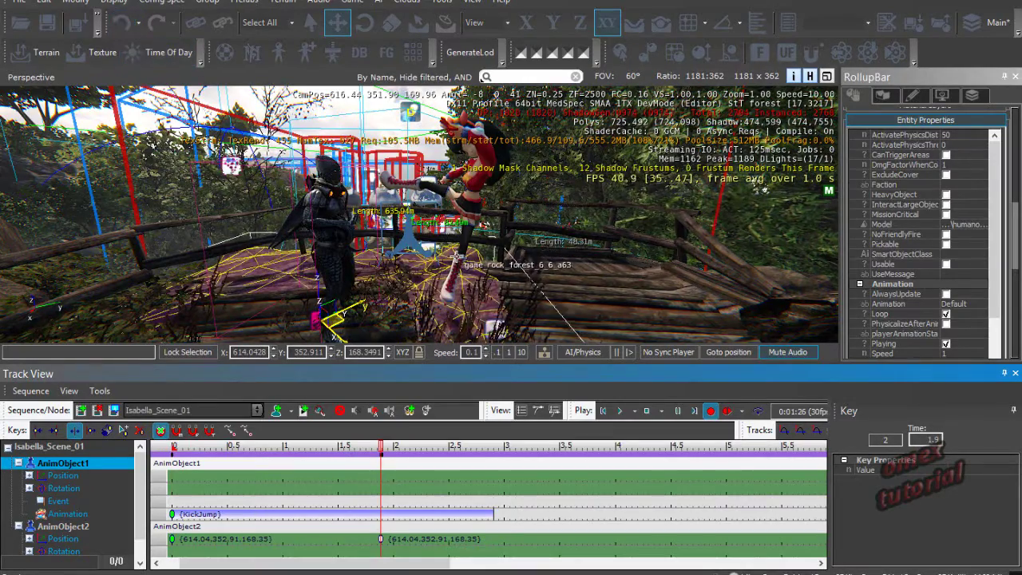
# Step: At 0:01:26, move Isabella toward the dark-armored character to about X 615.79, Y 353.29, so the kick reaches the head
pyautogui.moveTo(497, 218); pyautogui.dragTo(497, 218, button='right')
pyautogui.click(543, 320)
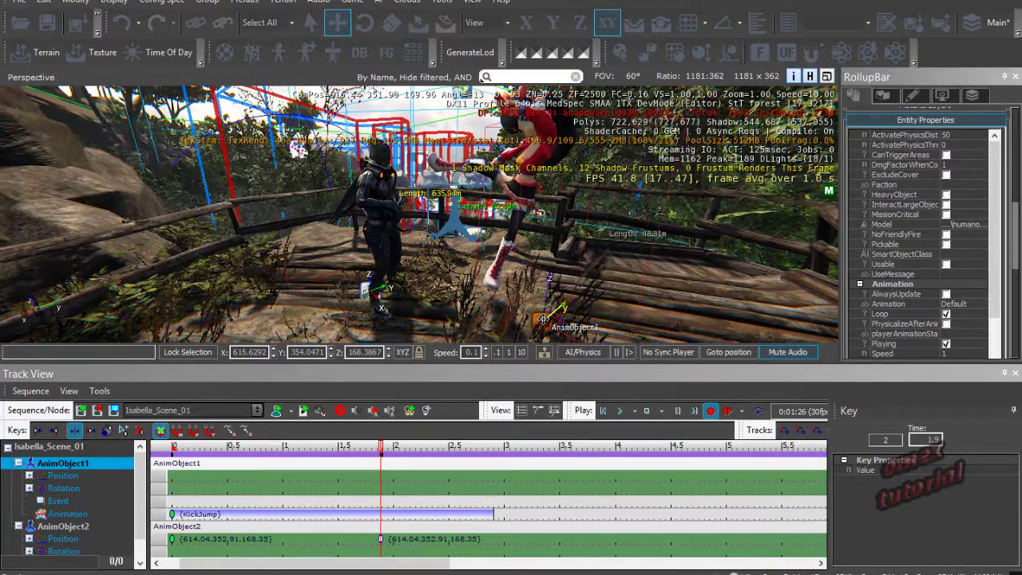
pyautogui.moveTo(560, 326); pyautogui.dragTo(543, 381)
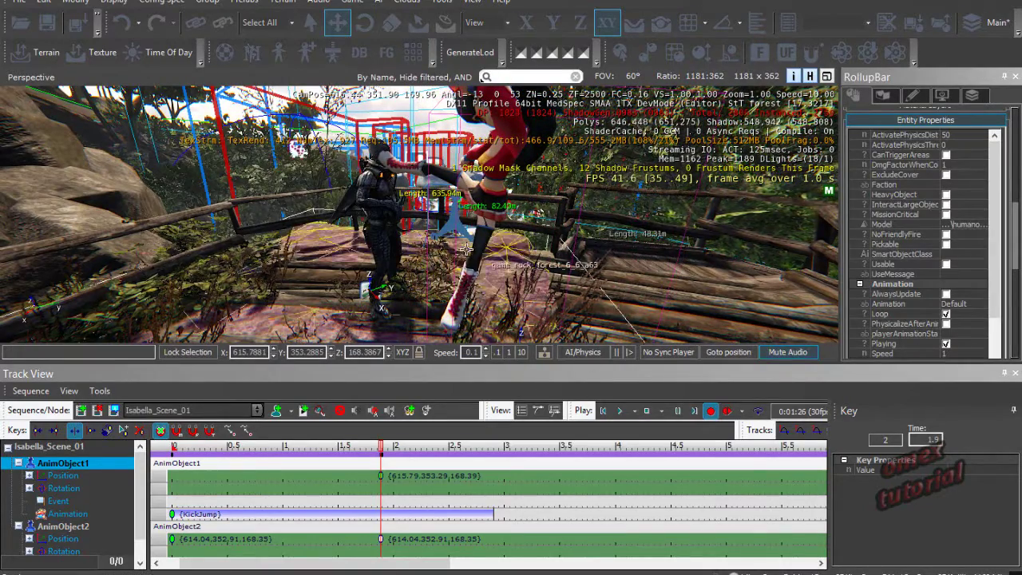
pyautogui.press('w')
pyautogui.moveTo(479, 245); pyautogui.dragTo(479, 245, button='right')
pyautogui.press('s')
pyautogui.moveTo(479, 245); pyautogui.dragTo(479, 245, button='middle')
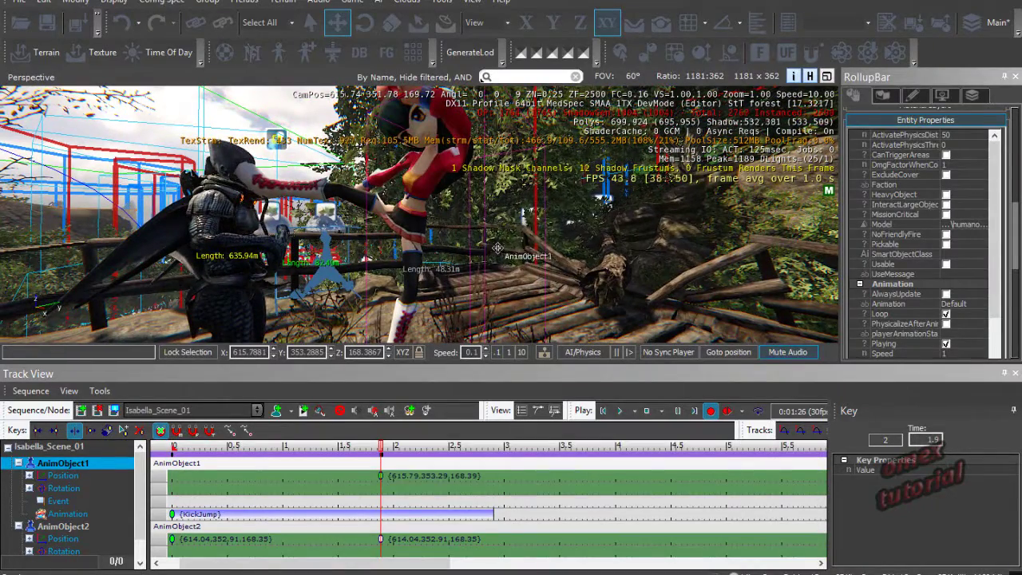
# Step: Scrub the sequence to 0:02:07 and add a Position key there on AnimObject2's track
pyautogui.moveTo(381, 453)
pyautogui.mouseDown()
pyautogui.moveTo(245, 475)
pyautogui.moveTo(417, 476)
pyautogui.moveTo(301, 475)
pyautogui.mouseUp()
pyautogui.moveTo(199, 474); pyautogui.dragTo(420, 477)
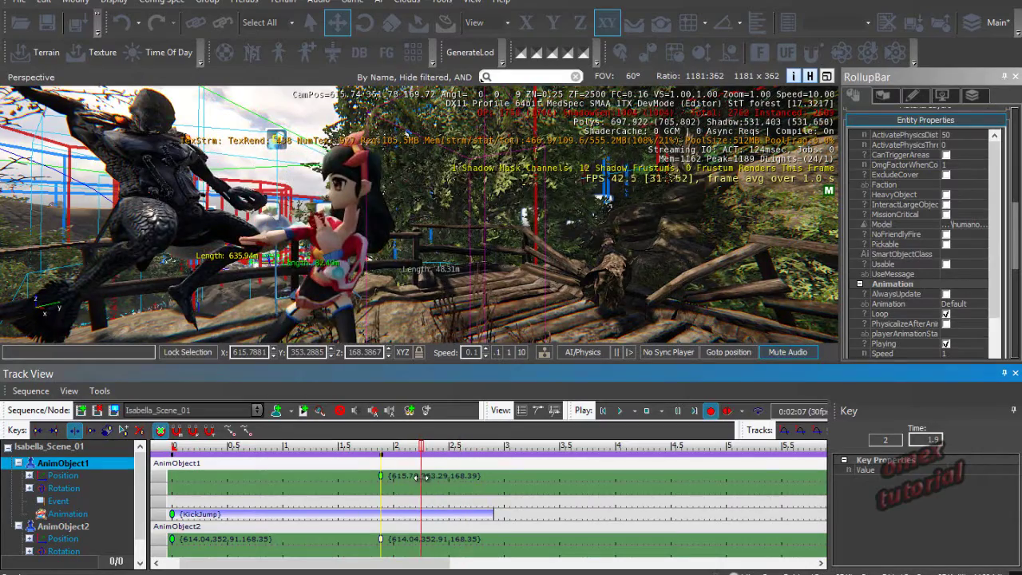
pyautogui.click(422, 543)
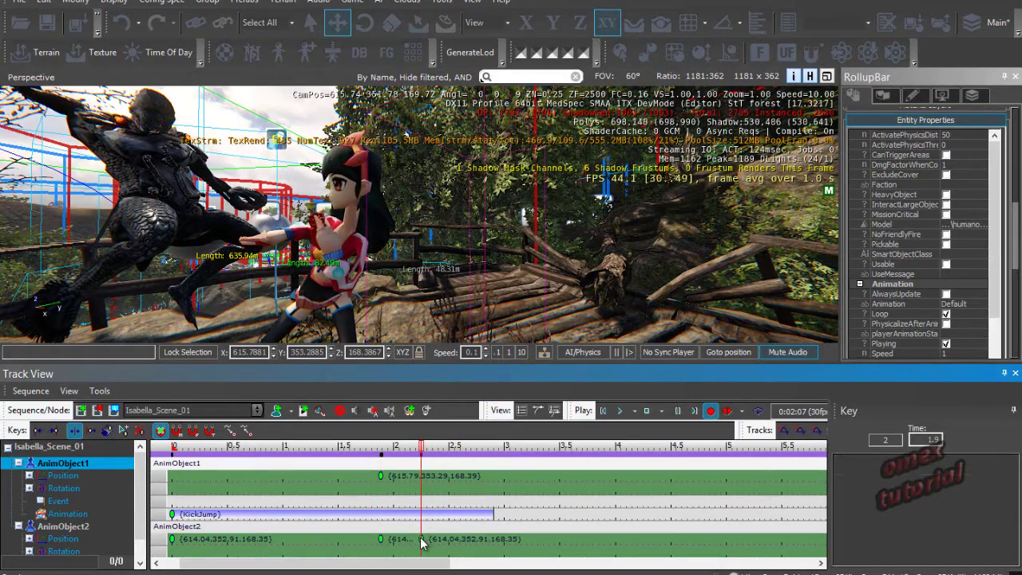
pyautogui.click(421, 538)
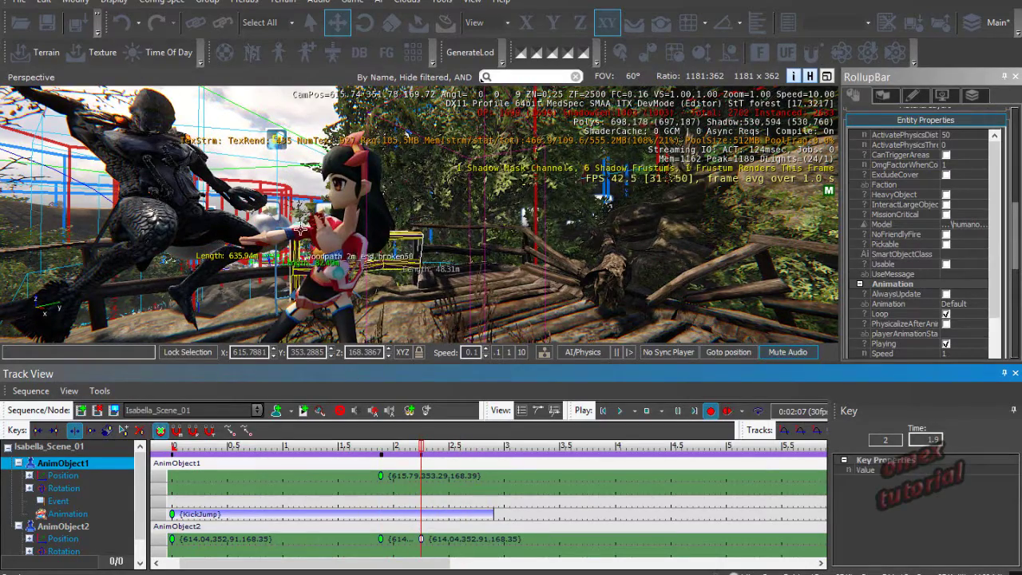
# Step: At 0:02:07, fling the dark-armored character back and up to about X 610.54, Y 352.91, Z 170.81, and rewind the sequence to 0
pyautogui.moveTo(300, 230); pyautogui.dragTo(257, 194, button='right')
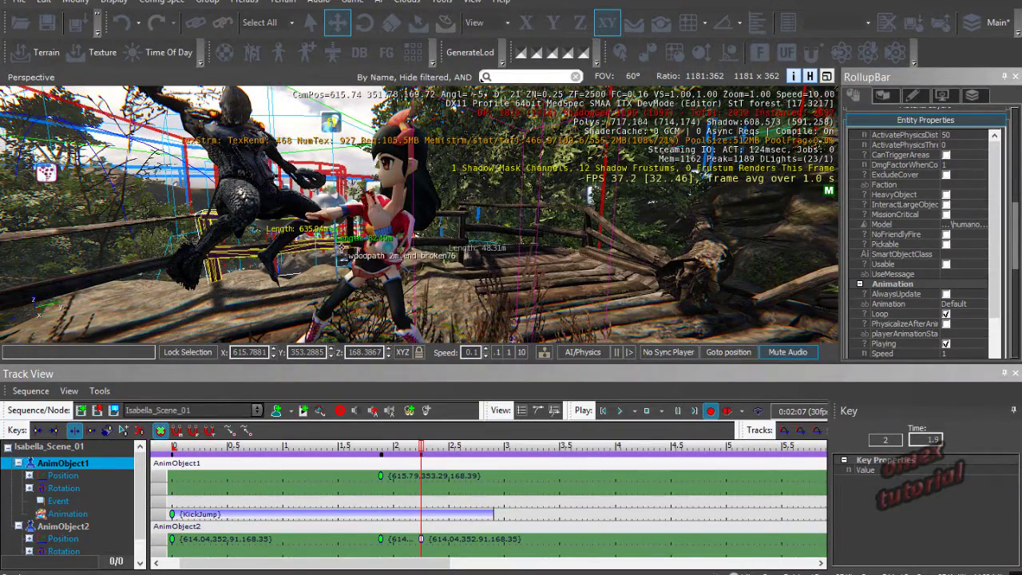
pyautogui.moveTo(348, 245); pyautogui.dragTo(352, 255, button='right')
pyautogui.scroll(-3, 352, 255)
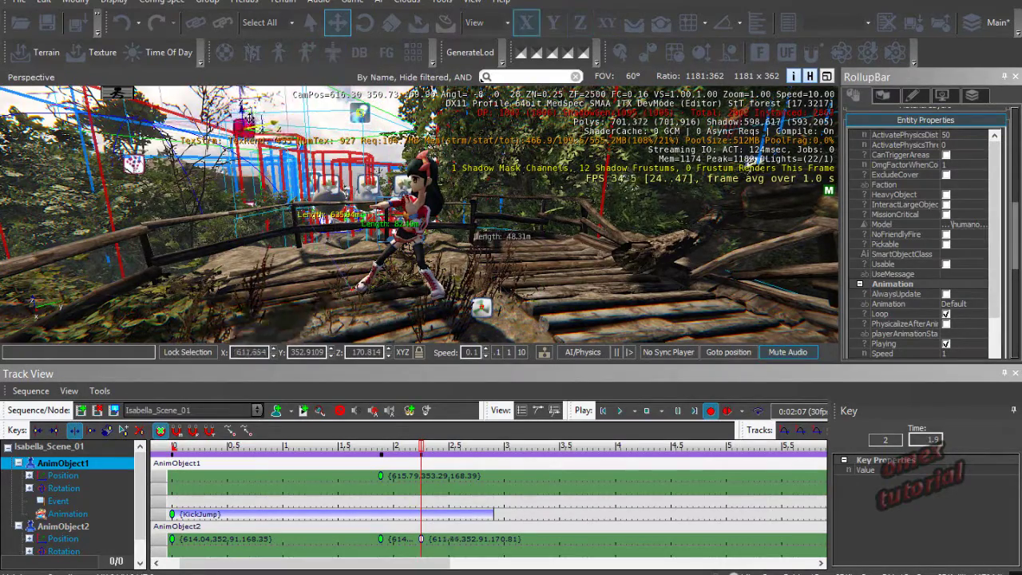
pyautogui.moveTo(423, 453); pyautogui.dragTo(159, 471)
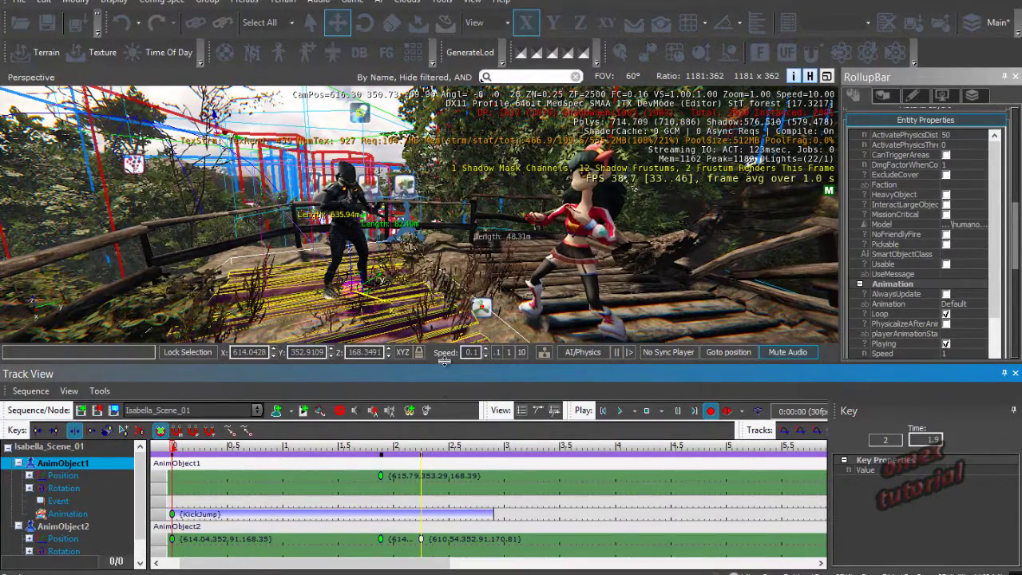
# Step: Frame both fighters in a closer side view and create a camera from it at about X 615.58, Y 351.79, Z 169.63
pyautogui.moveTo(443, 361); pyautogui.dragTo(443, 501)
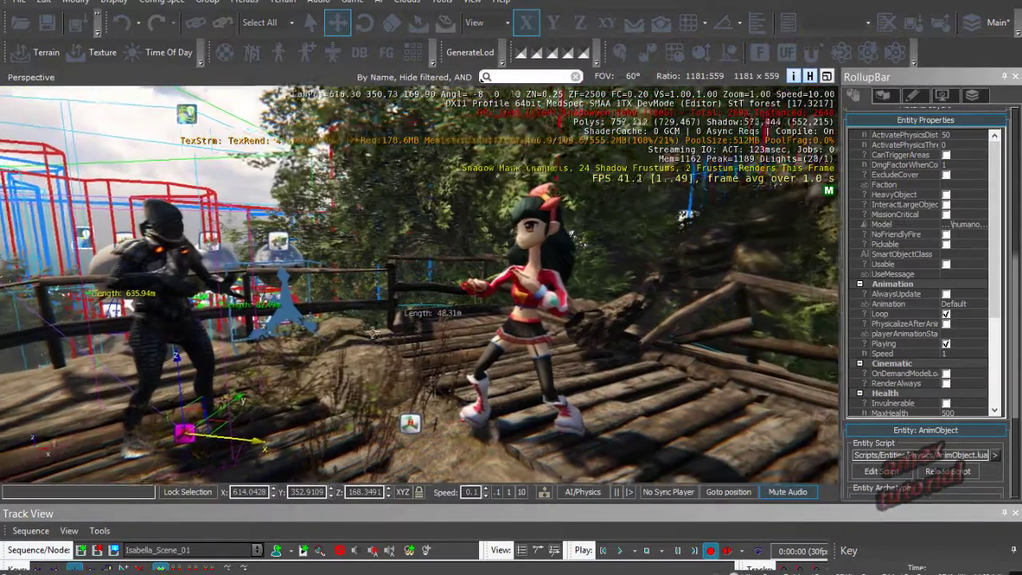
pyautogui.moveTo(373, 333); pyautogui.dragTo(382, 334, button='right')
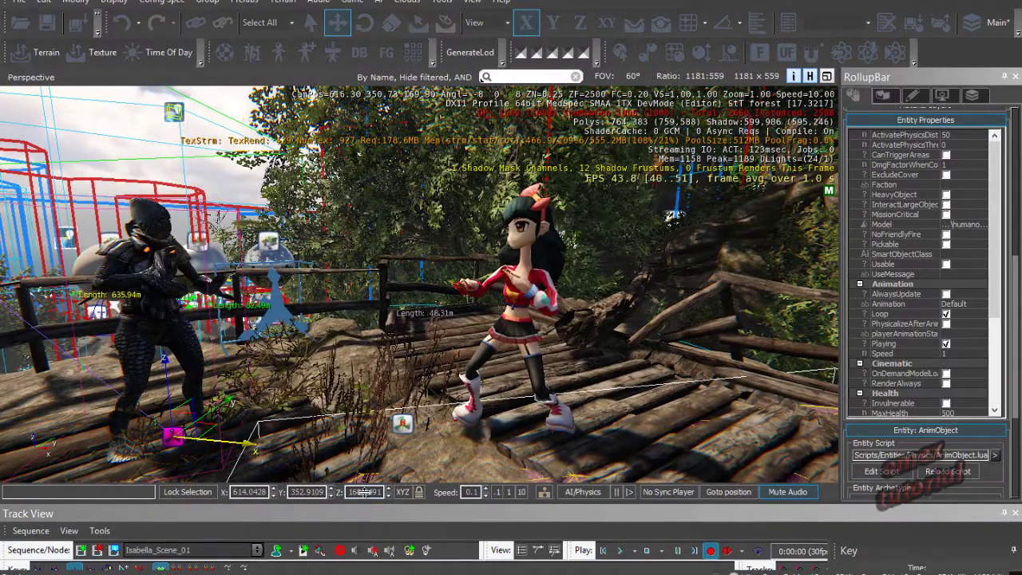
pyautogui.moveTo(364, 503); pyautogui.dragTo(364, 409)
pyautogui.moveTo(174, 499)
pyautogui.mouseDown()
pyautogui.moveTo(430, 494)
pyautogui.moveTo(159, 495)
pyautogui.mouseUp()
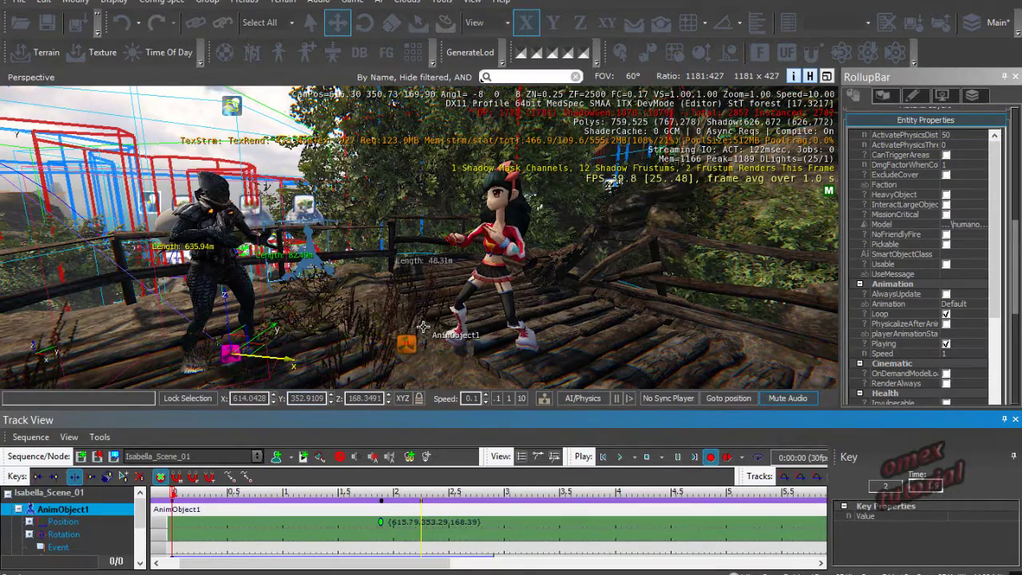
pyautogui.moveTo(423, 326); pyautogui.dragTo(415, 322, button='right')
pyautogui.scroll(1, 423, 328)
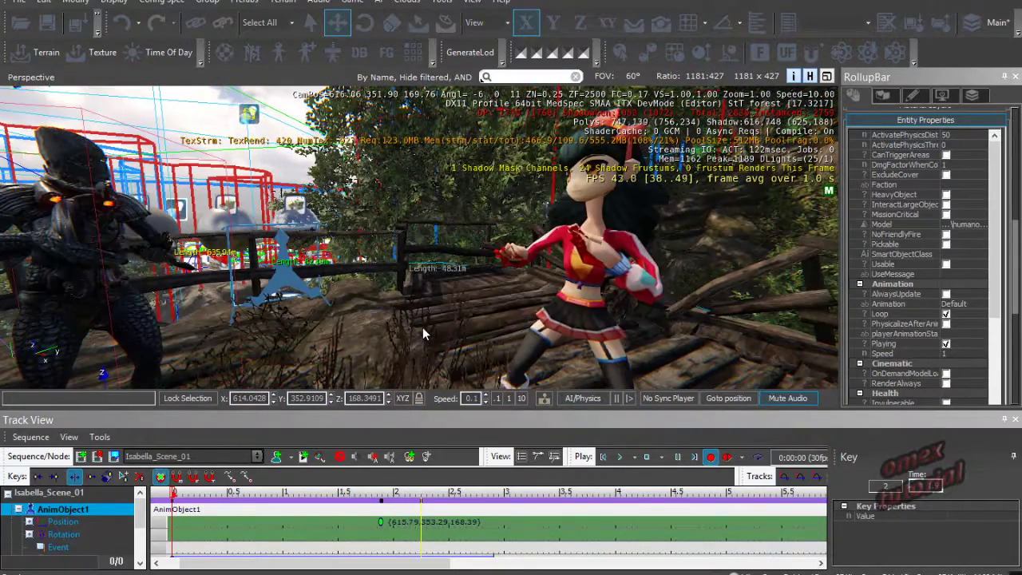
pyautogui.moveTo(422, 327); pyautogui.dragTo(403, 348, button='middle')
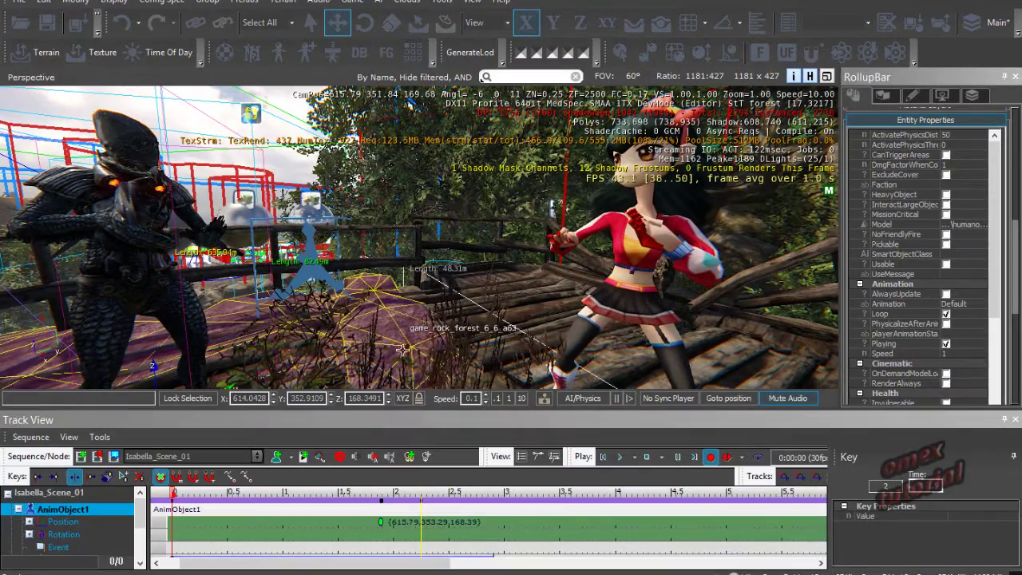
pyautogui.moveTo(411, 409); pyautogui.dragTo(410, 529)
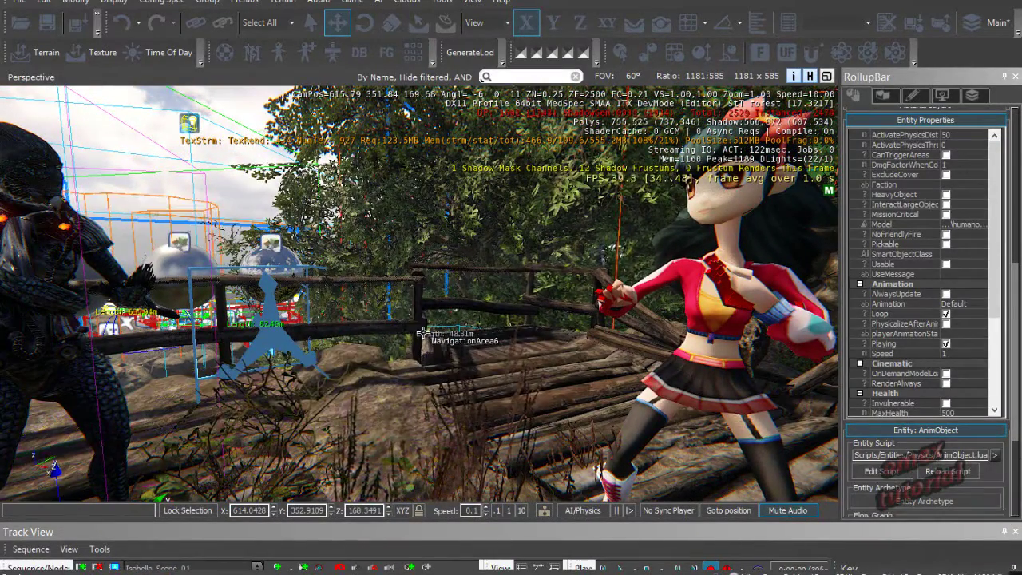
pyautogui.moveTo(421, 331); pyautogui.dragTo(419, 333, button='right')
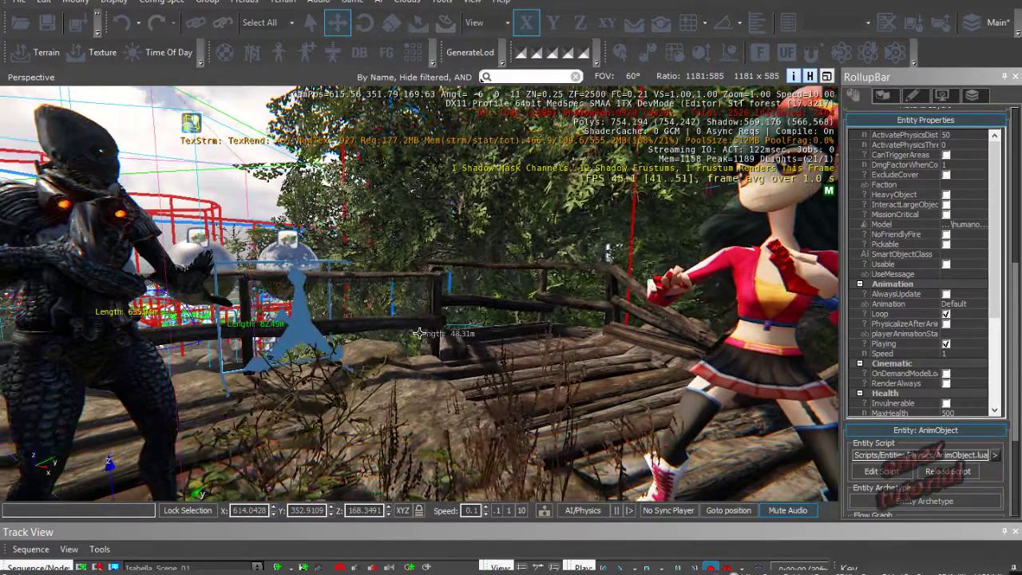
pyautogui.click(32, 77)
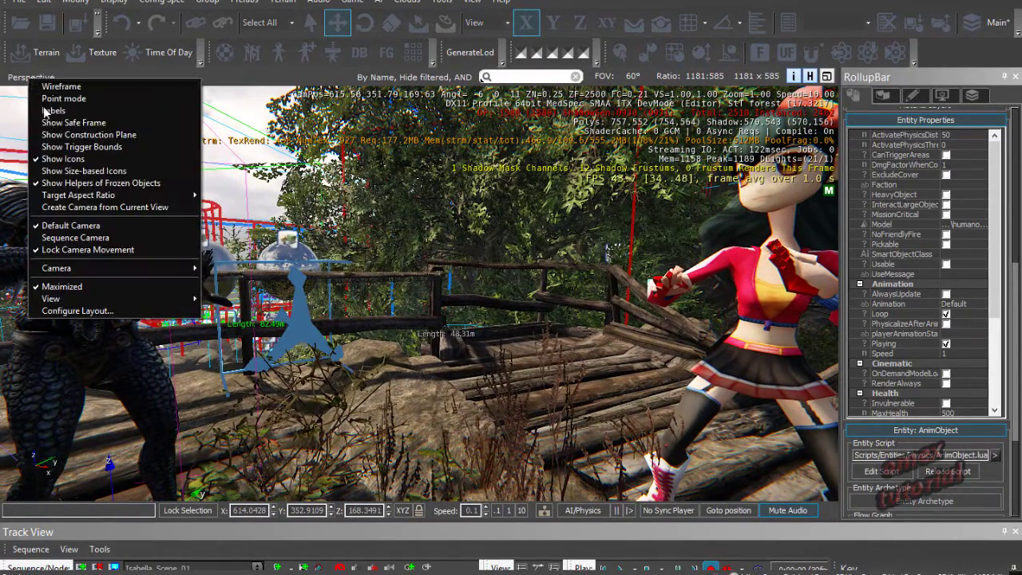
pyautogui.click(106, 207)
# Step: Select the new Camera1 between the two characters and add it as a node to the Isabella_Scene_01 sequence
pyautogui.scroll(-2, 432, 247)
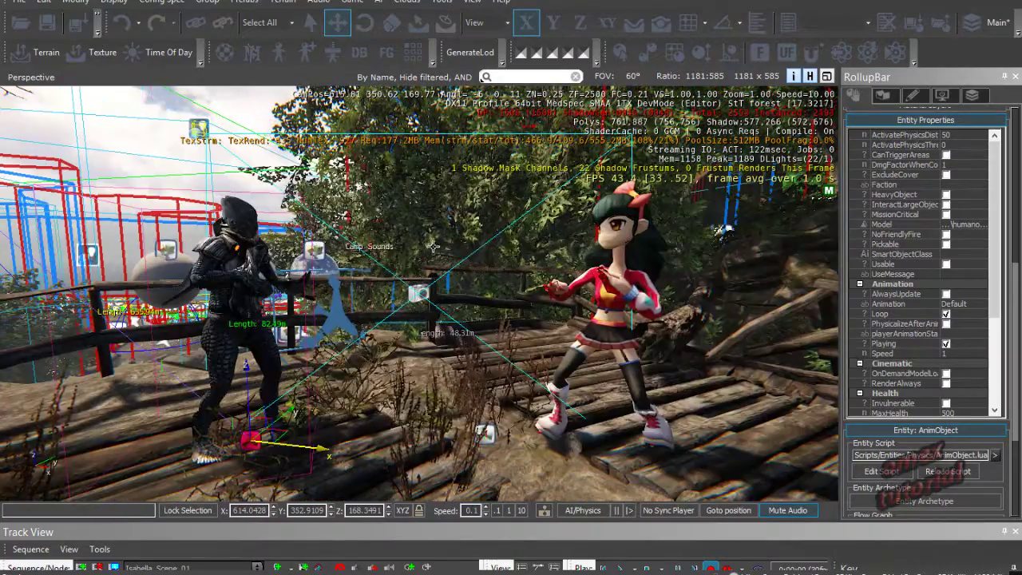
pyautogui.moveTo(431, 247); pyautogui.dragTo(439, 253, button='right')
pyautogui.click(522, 234)
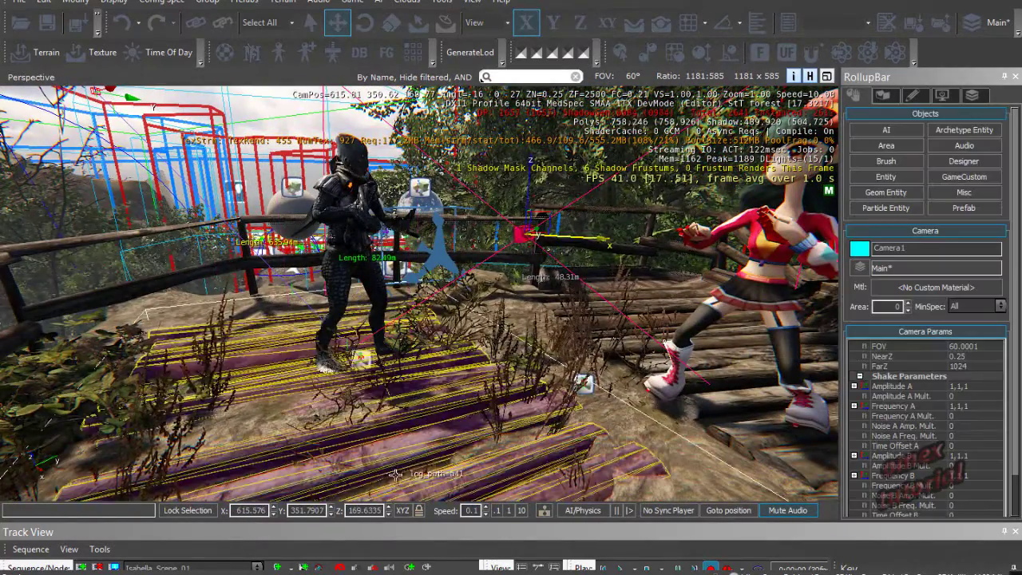
pyautogui.moveTo(379, 524); pyautogui.dragTo(421, 316)
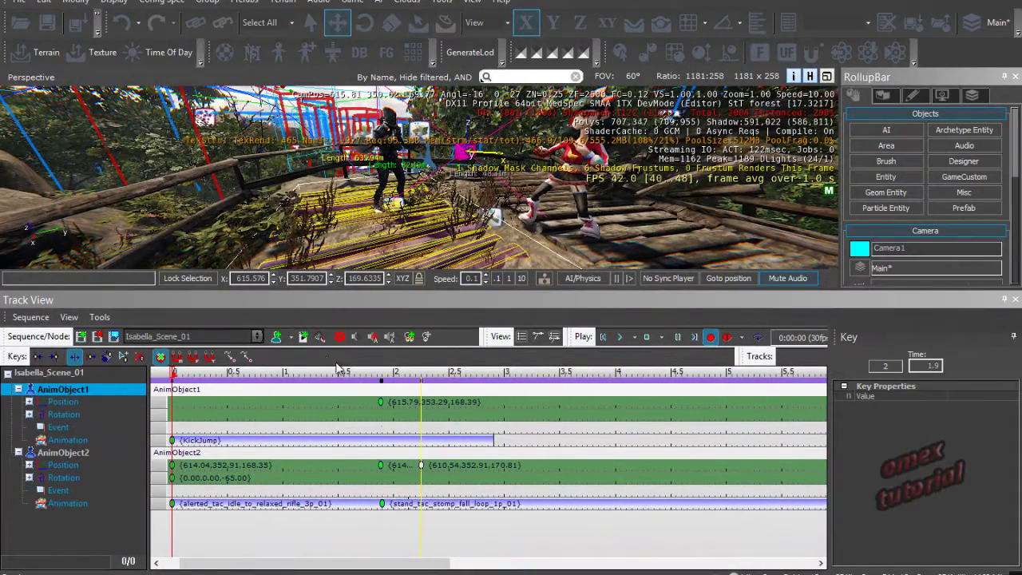
pyautogui.click(278, 338)
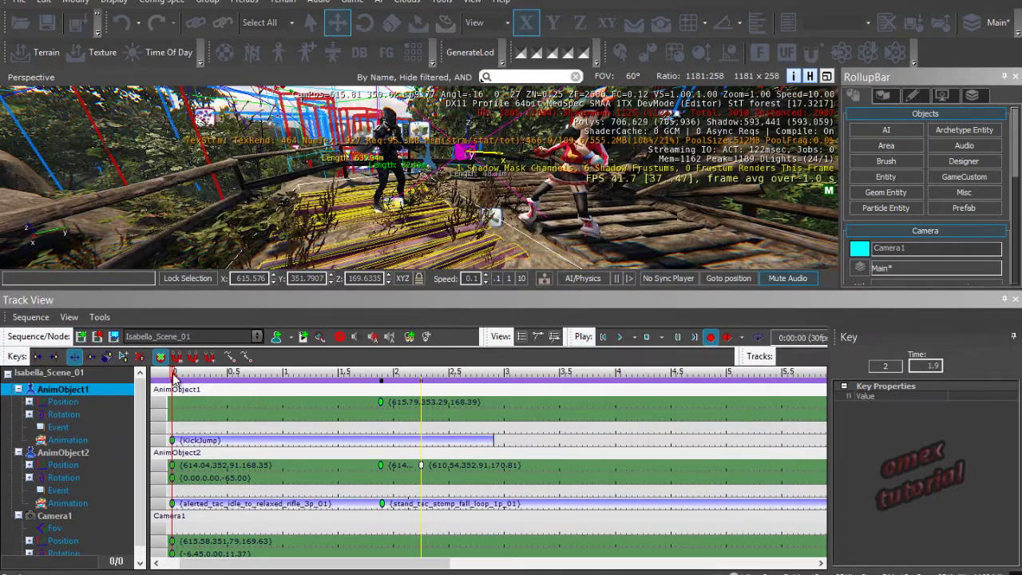
# Step: Switch the viewport to look through Camera1 and hide the helpers and the debug statistics
pyautogui.click(42, 78)
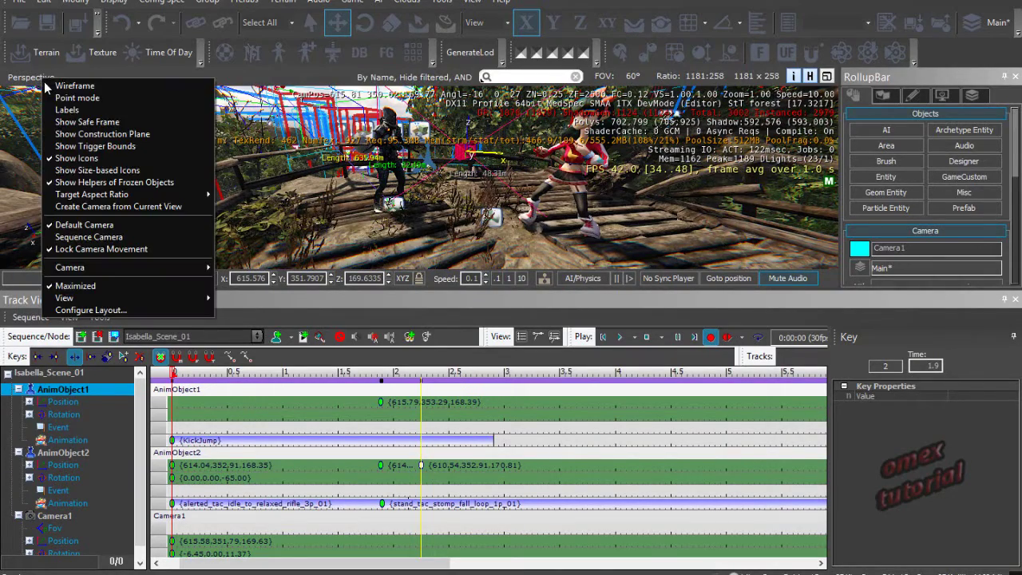
pyautogui.moveTo(120, 269)
pyautogui.click(241, 267)
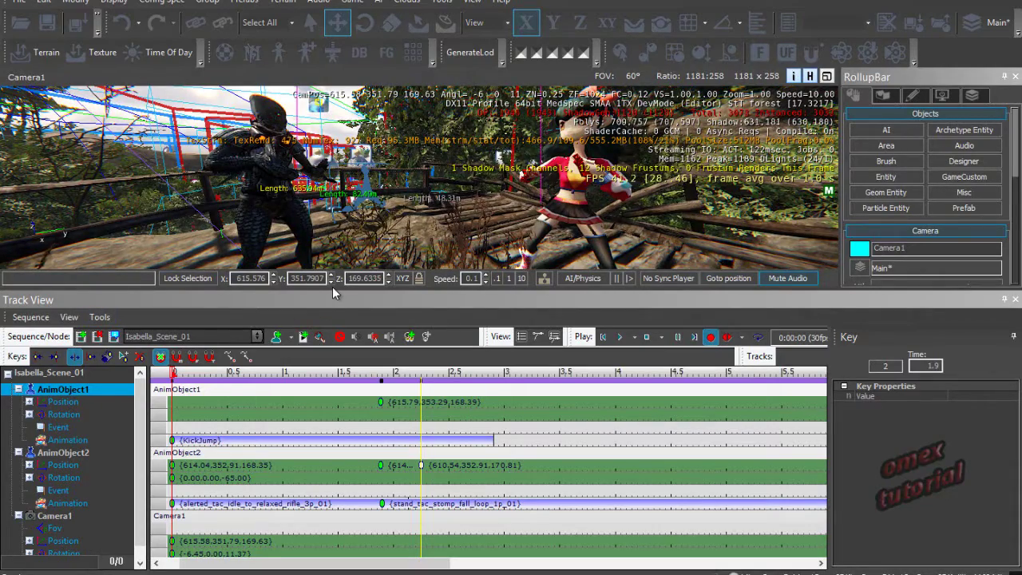
pyautogui.moveTo(331, 322); pyautogui.dragTo(339, 450)
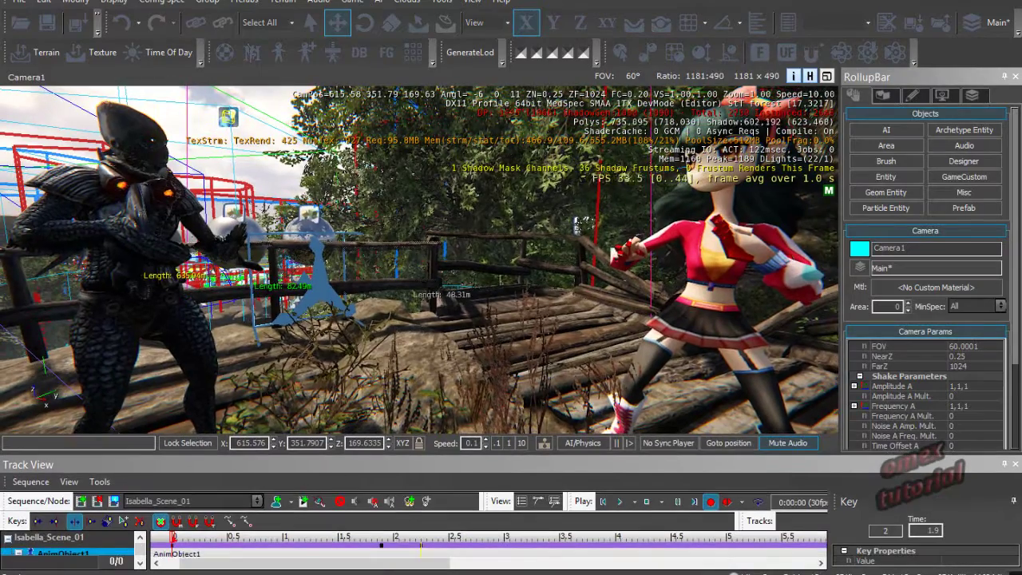
pyautogui.moveTo(198, 538); pyautogui.dragTo(137, 555)
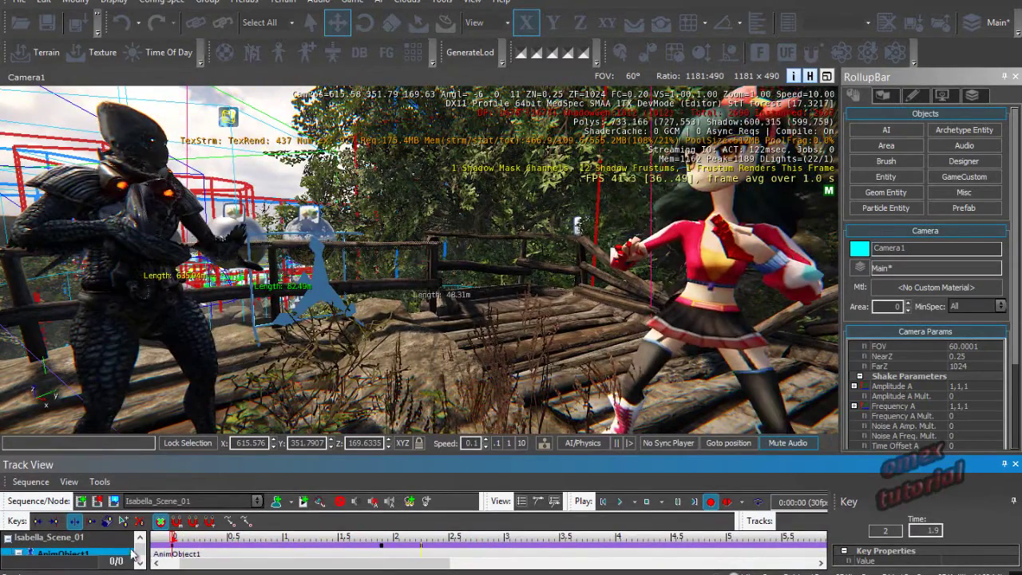
pyautogui.click(795, 77)
pyautogui.click(795, 76)
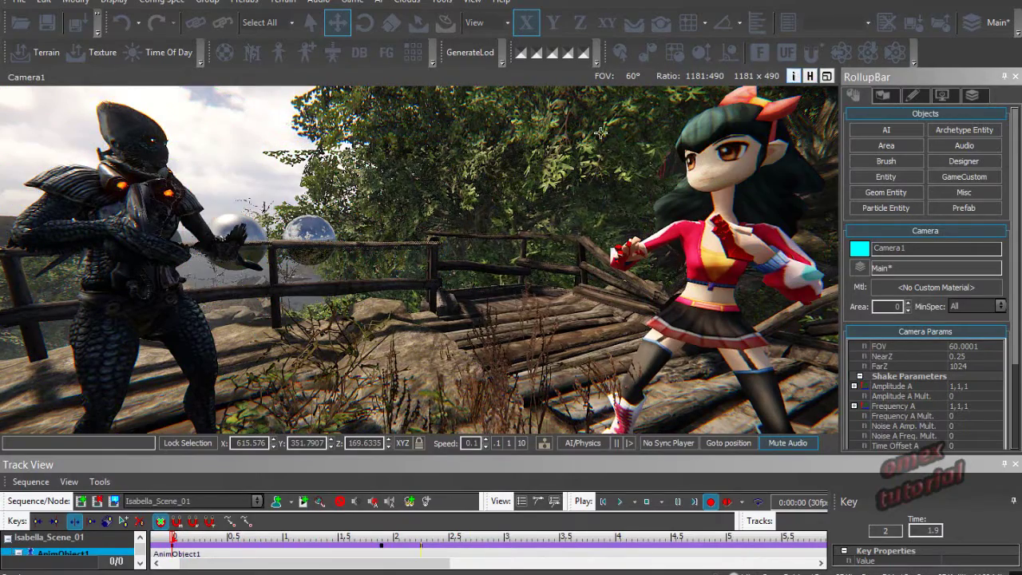
# Step: Play the fight sequence through Camera1 and rewind it to 0
pyautogui.moveTo(173, 538); pyautogui.dragTo(143, 545)
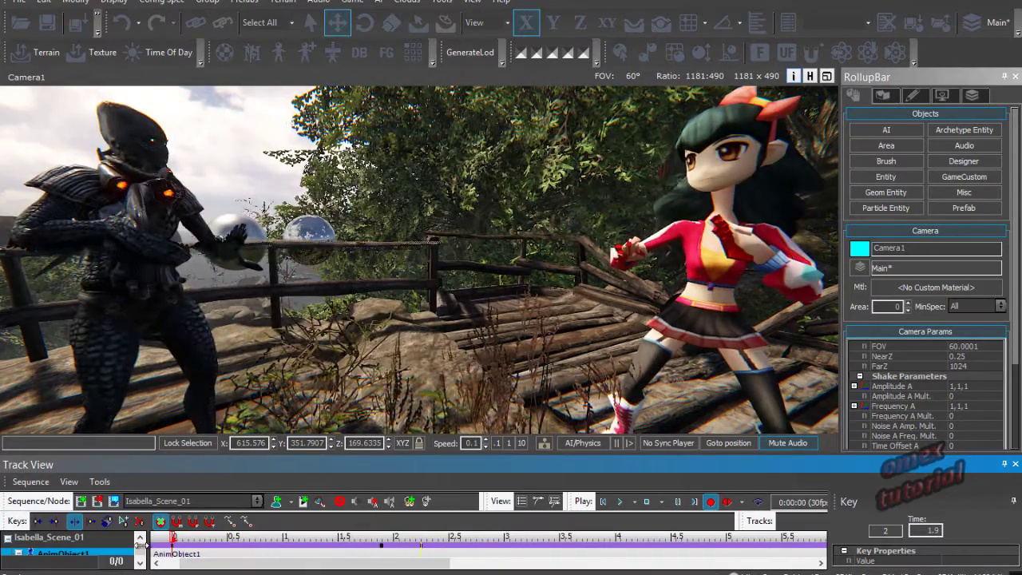
pyautogui.click(620, 501)
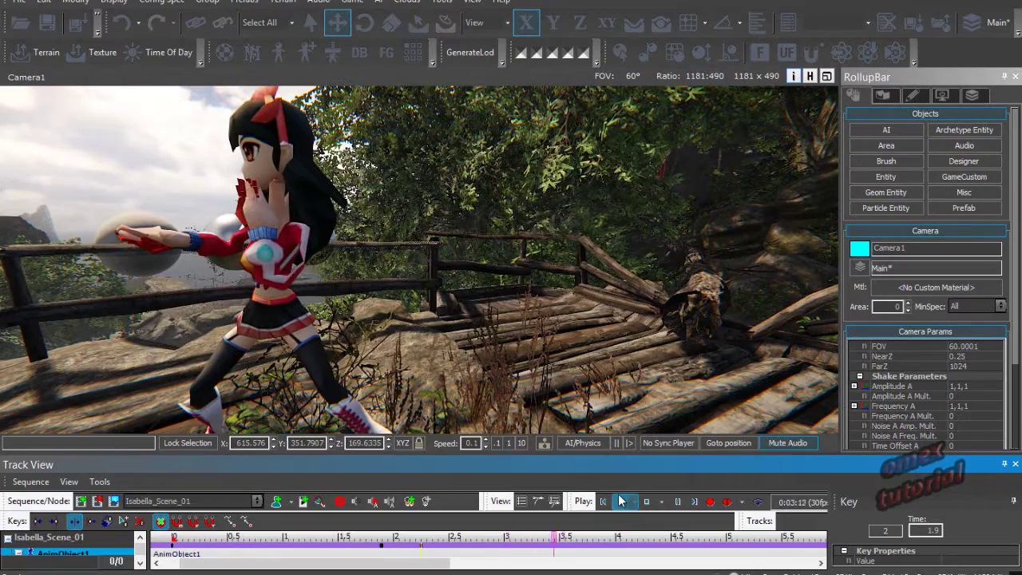
pyautogui.click(603, 502)
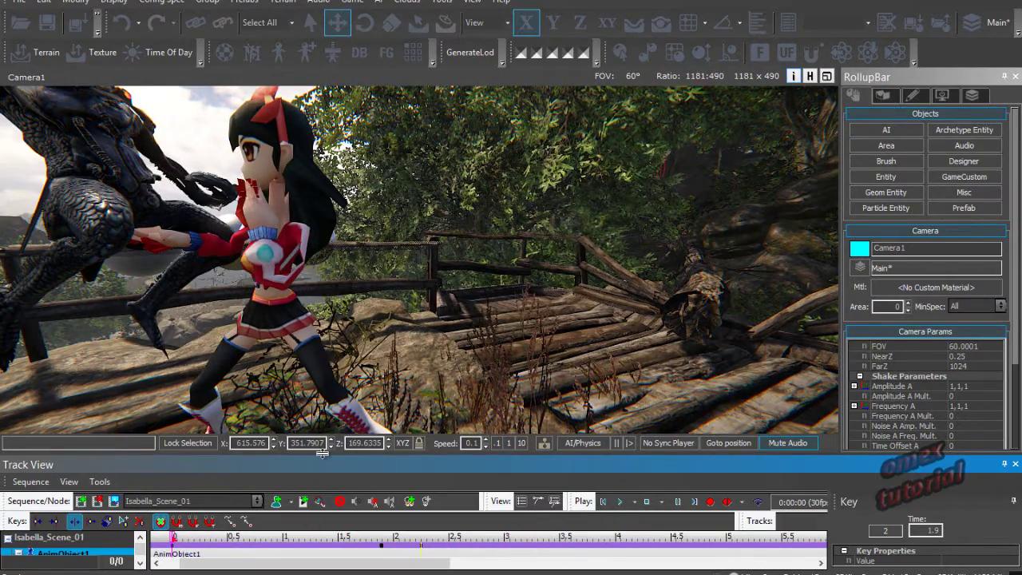
# Step: Add a Director(Scene) node to Isabella_Scene_01 and create a key at time 0 on its Camera track
pyautogui.moveTo(322, 452); pyautogui.dragTo(334, 264)
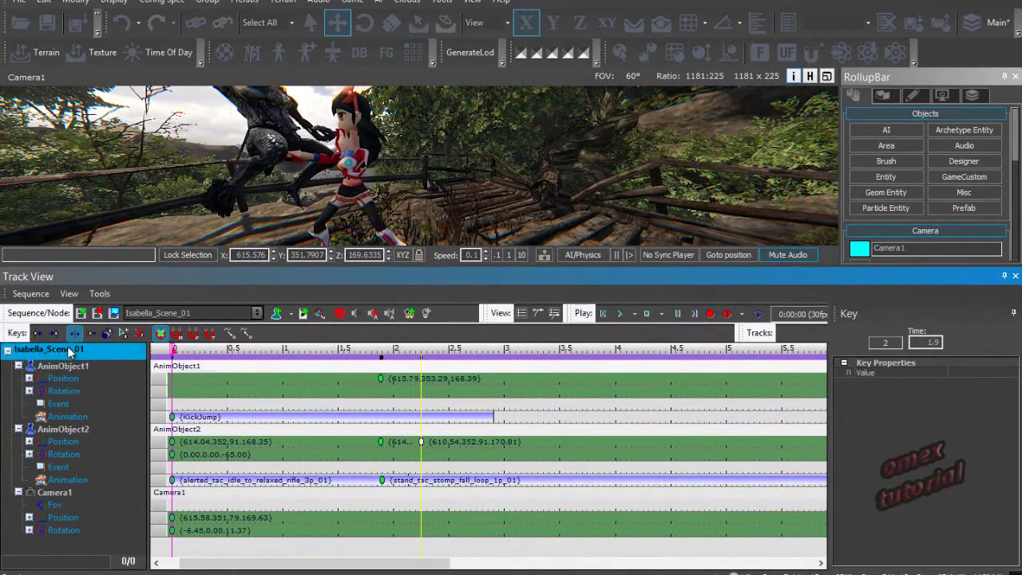
pyautogui.rightClick(67, 348)
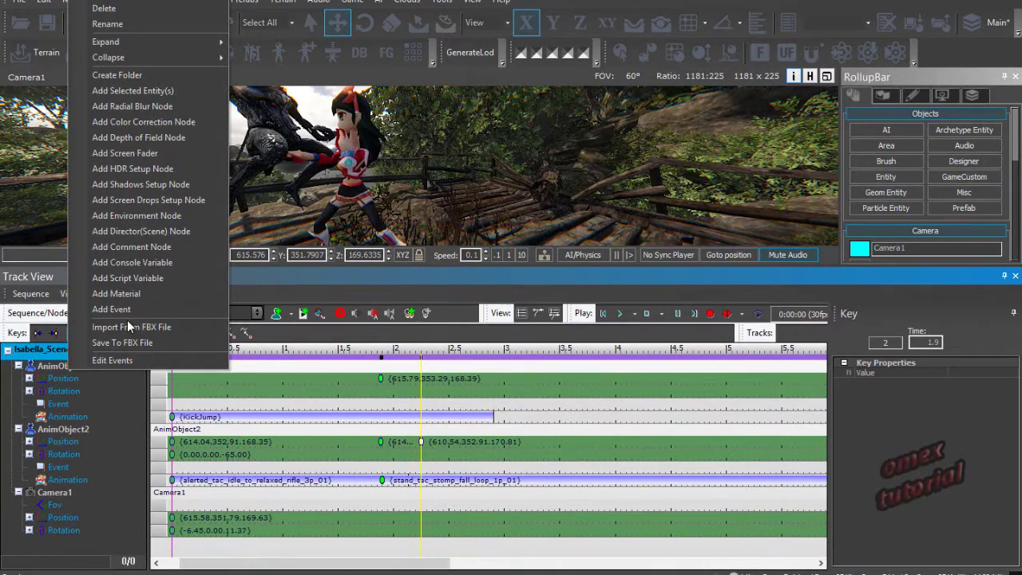
pyautogui.click(139, 231)
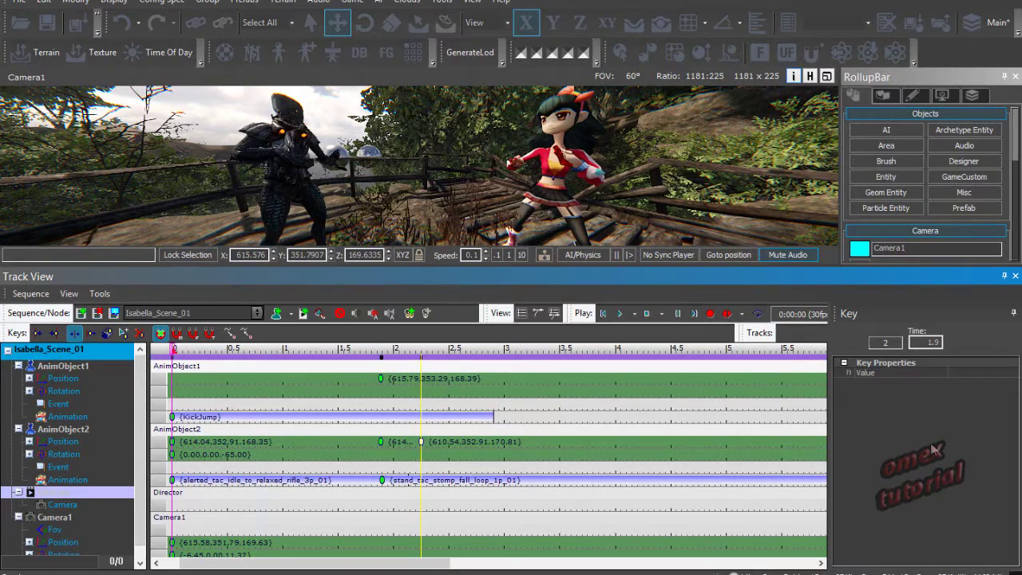
pyautogui.click(172, 504)
pyautogui.click(171, 503)
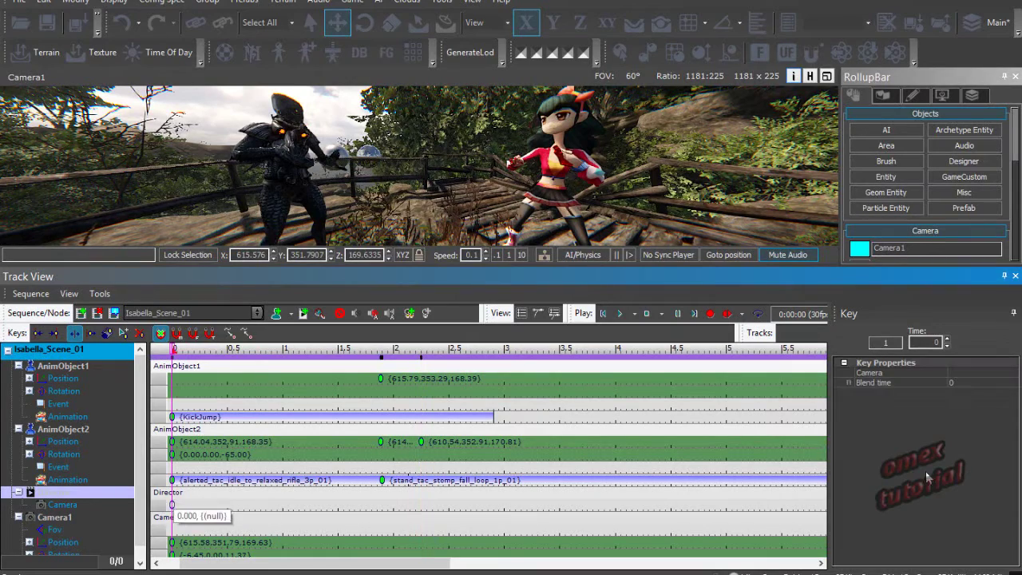
# Step: Assign Camera1 to the Director's camera key at time 0
pyautogui.click(979, 372)
pyautogui.click(1012, 373)
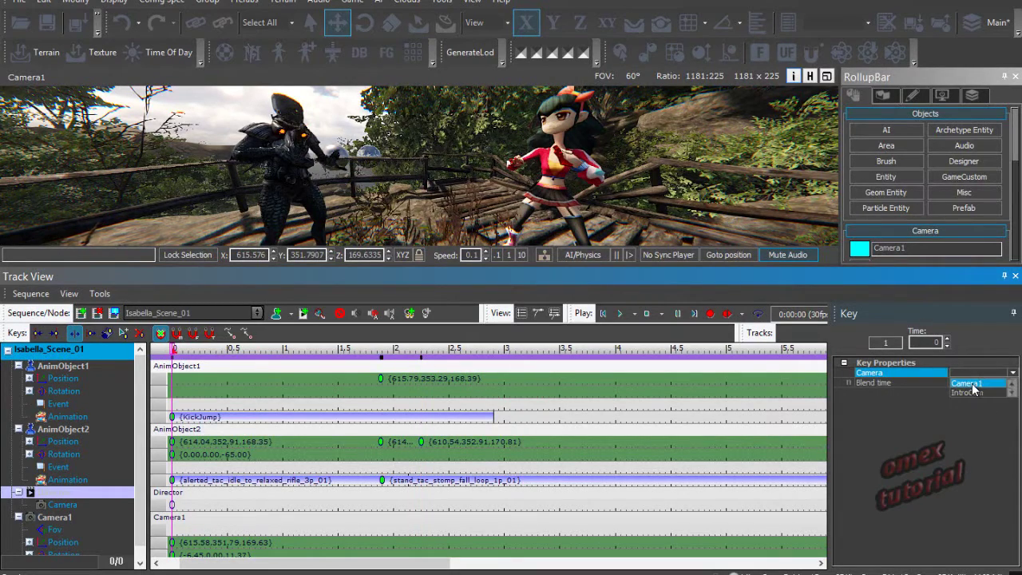
pyautogui.click(970, 384)
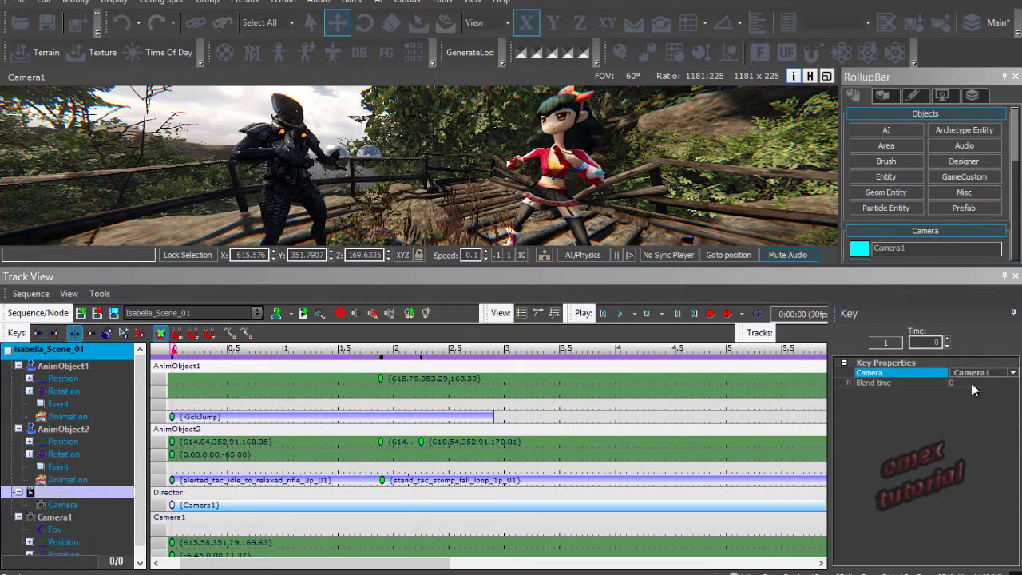
pyautogui.click(965, 466)
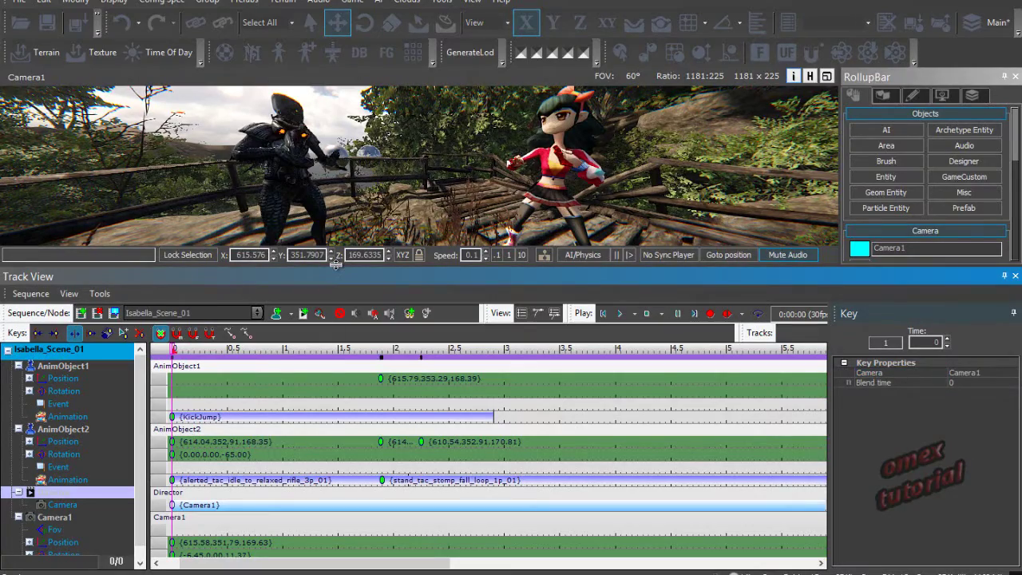
# Step: In the sequence properties, enable Autostart, Cut Scene, Update Movie System First, Timewarp, Disable HUD and all cut-scene toggles, and set the end time to 4 seconds
pyautogui.moveTo(335, 265); pyautogui.dragTo(337, 381)
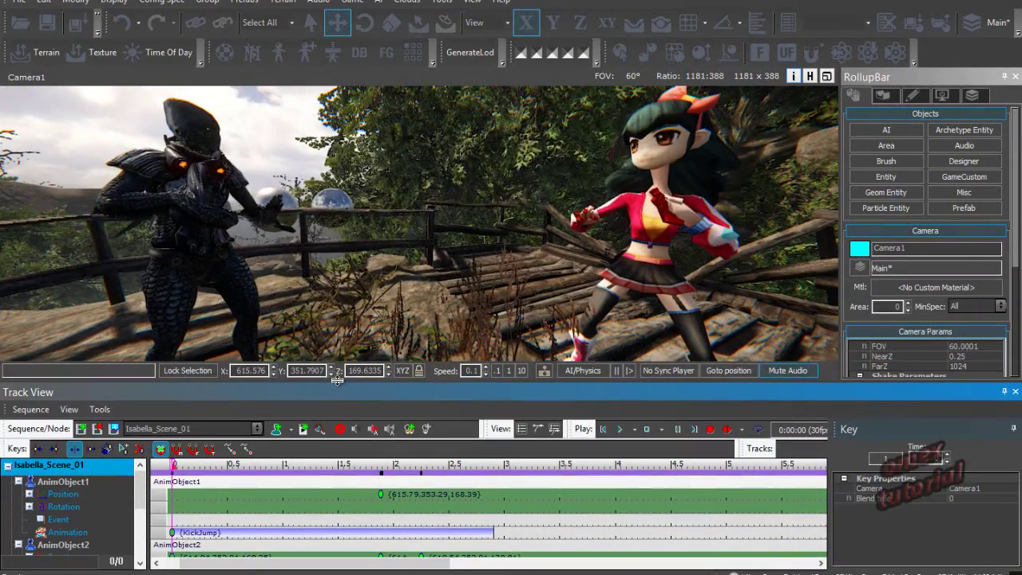
pyautogui.click(97, 429)
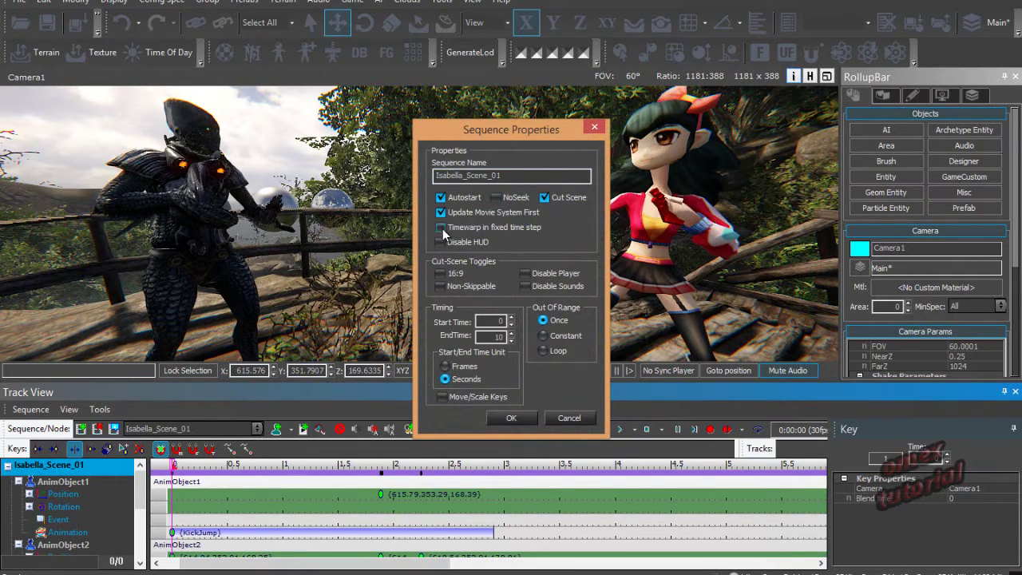
pyautogui.click(525, 286)
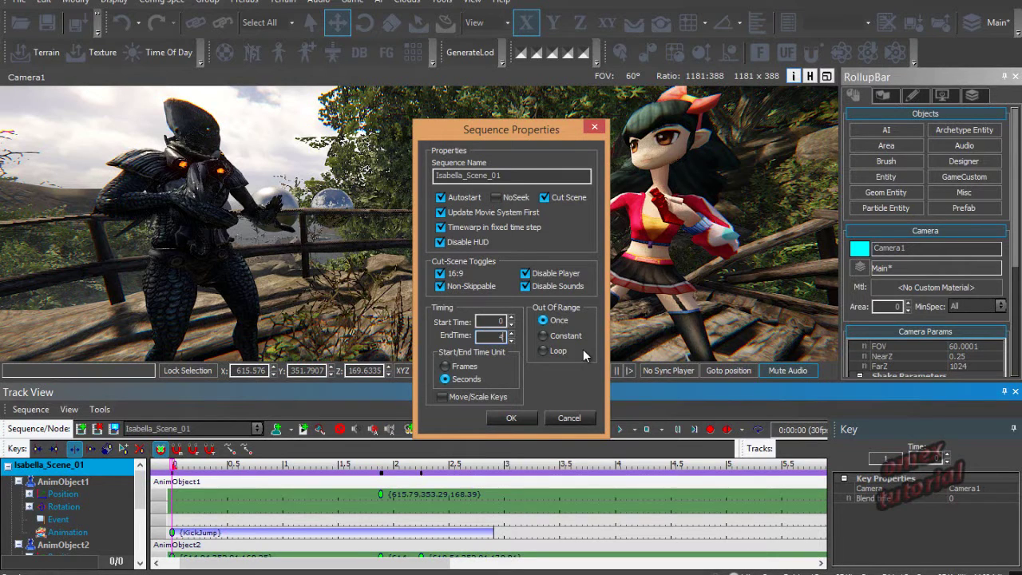
pyautogui.click(511, 418)
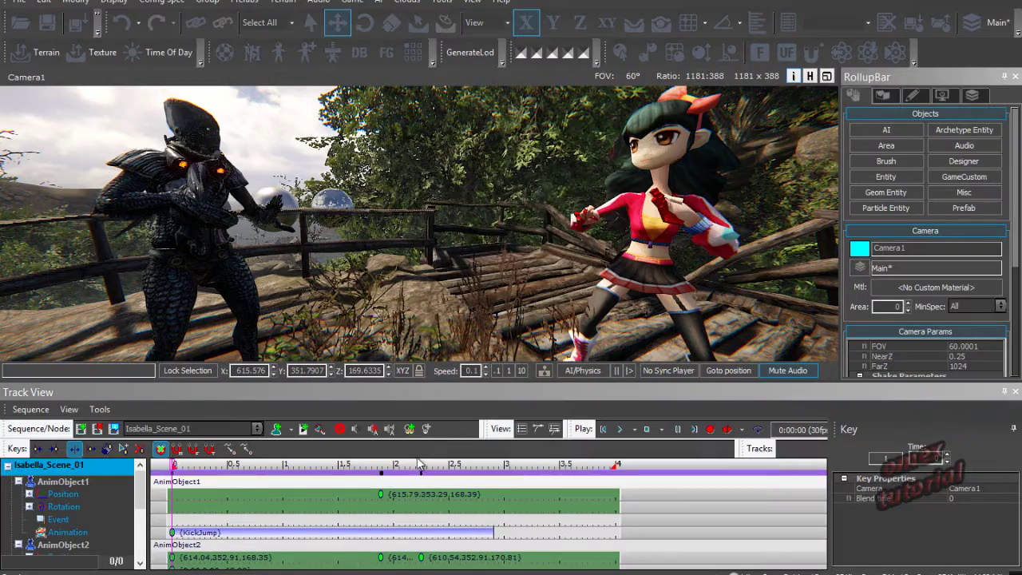
# Step: Enlarge the viewport, run the level in game mode to watch the cut scene, and return to the editor
pyautogui.click(395, 392)
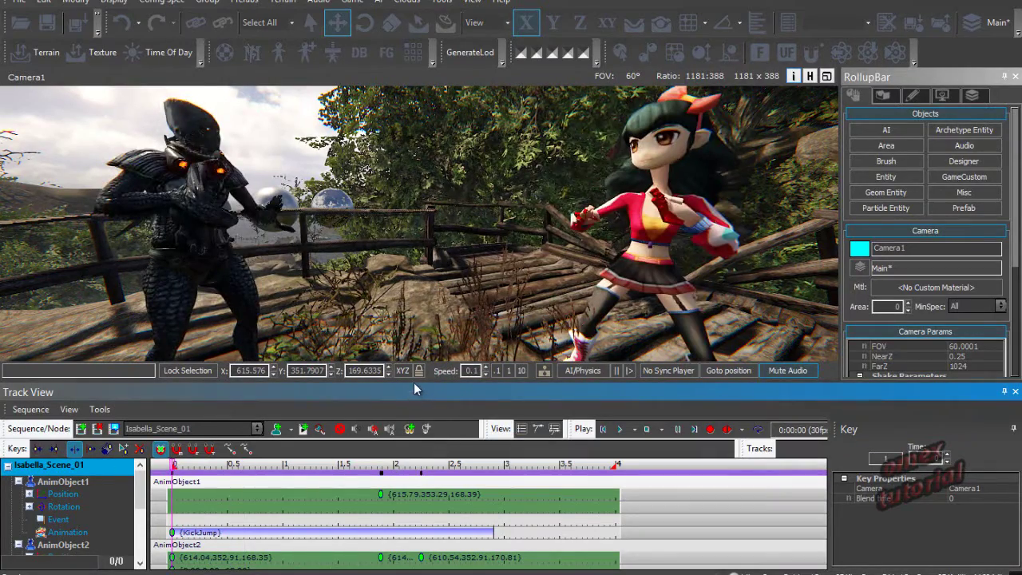
pyautogui.moveTo(414, 382); pyautogui.dragTo(415, 543)
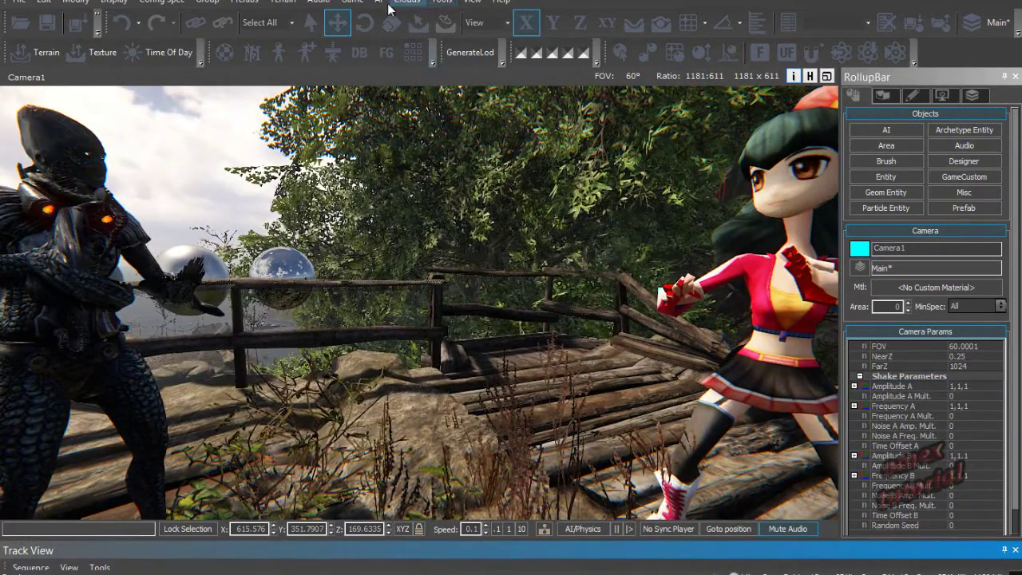
pyautogui.click(352, 3)
pyautogui.click(373, 47)
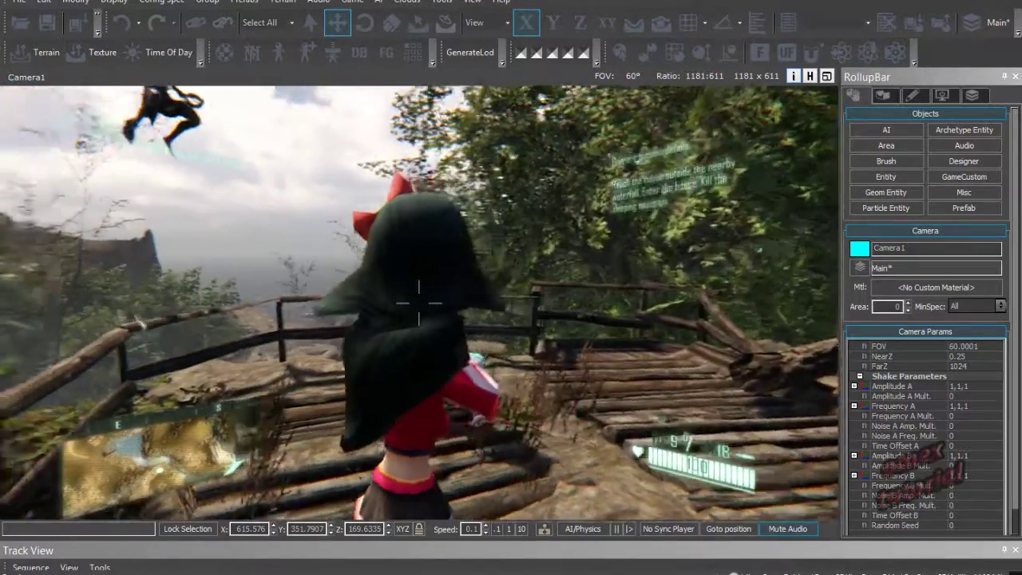
pyautogui.press('Escape')
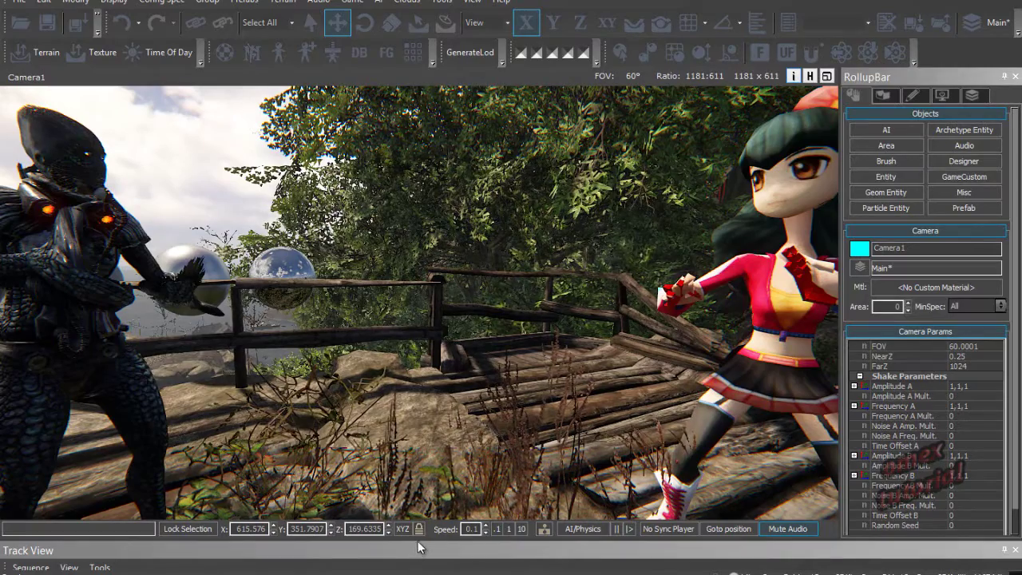
# Step: Switch the viewport from Camera1 to the default camera, back away from the fighters, and run the level in game mode
pyautogui.moveTo(418, 536); pyautogui.dragTo(418, 422)
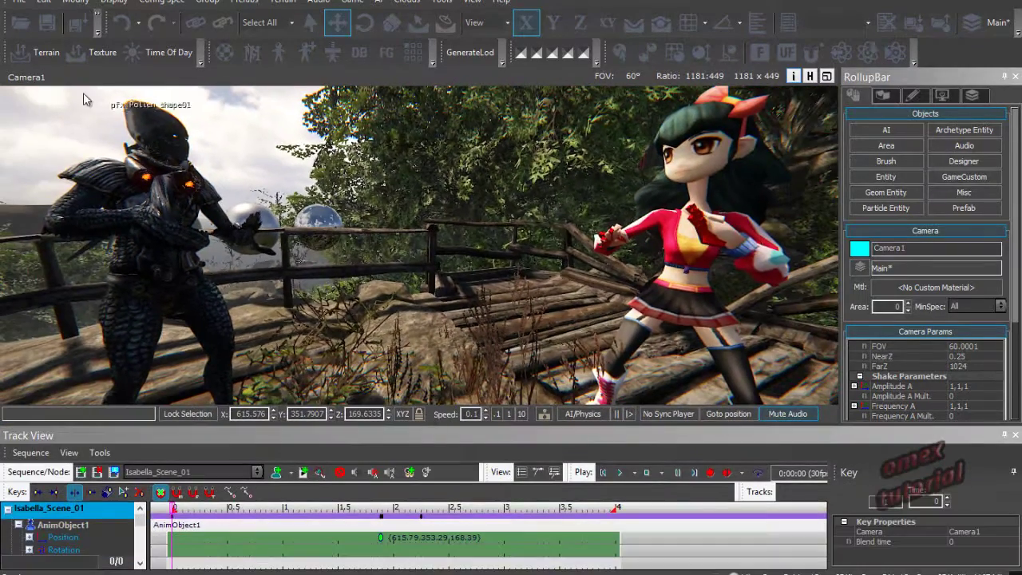
pyautogui.click(20, 76)
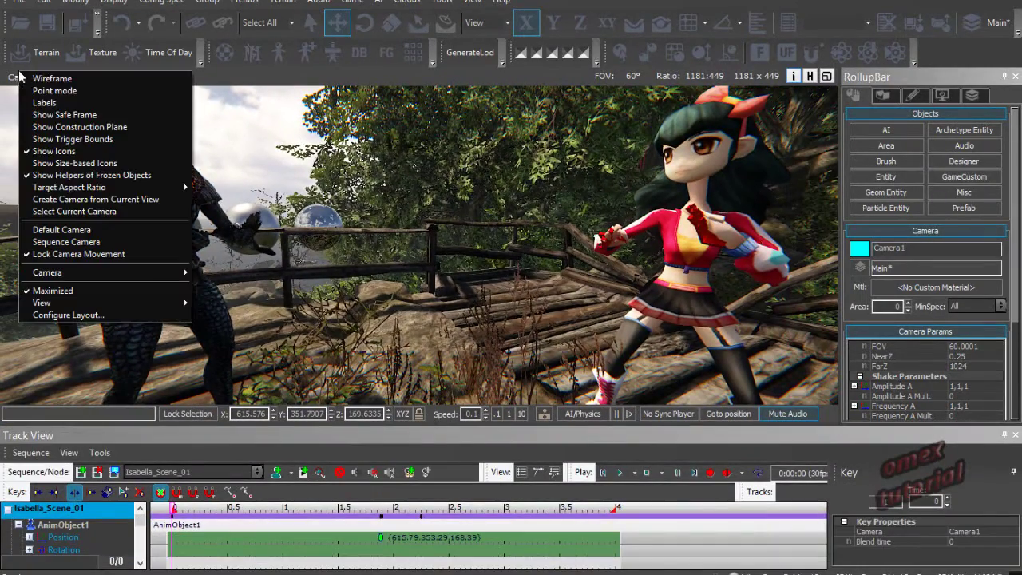
pyautogui.click(82, 230)
pyautogui.moveTo(484, 271); pyautogui.dragTo(452, 291, button='right')
pyautogui.press('s')
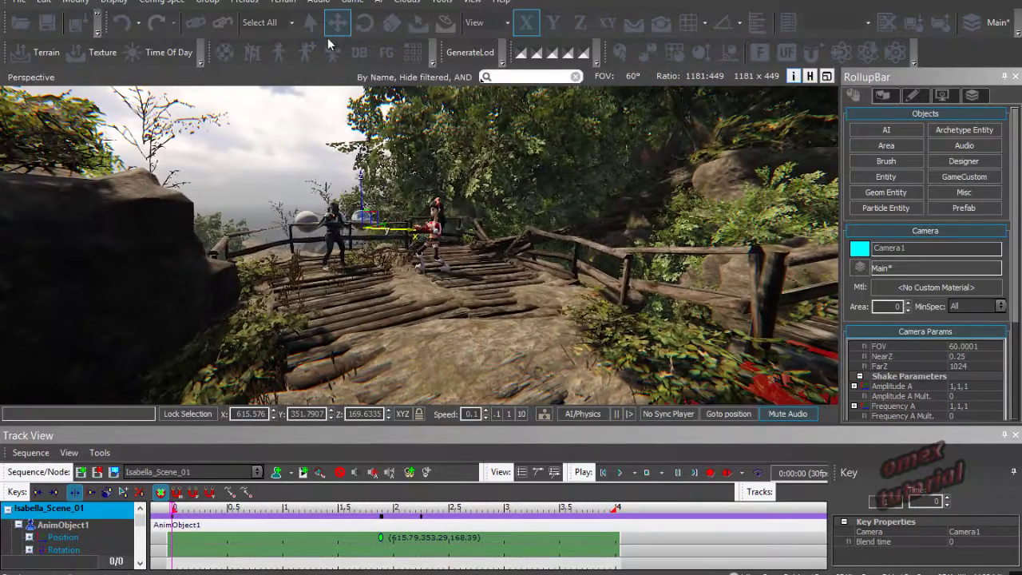
pyautogui.click(354, 4)
pyautogui.click(365, 16)
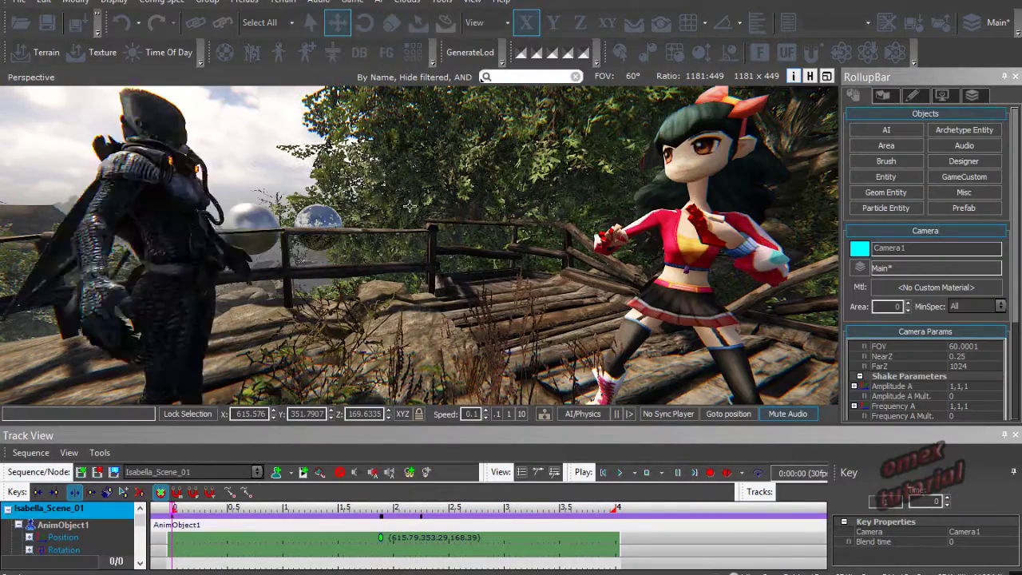
# Step: Disable Autostart in the properties of the Isabella_Scene_01 sequence
pyautogui.moveTo(385, 425); pyautogui.dragTo(404, 212)
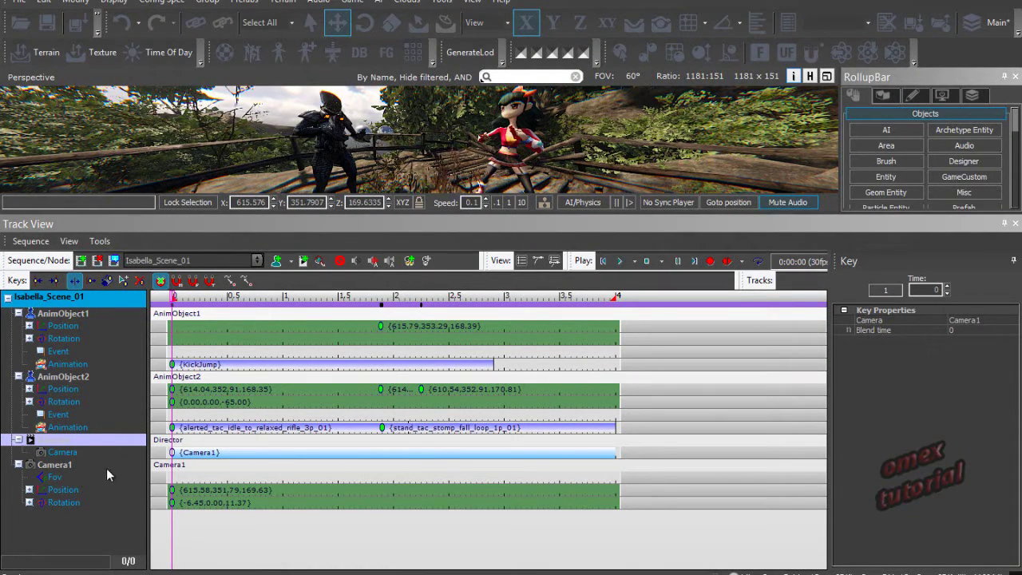
pyautogui.click(113, 261)
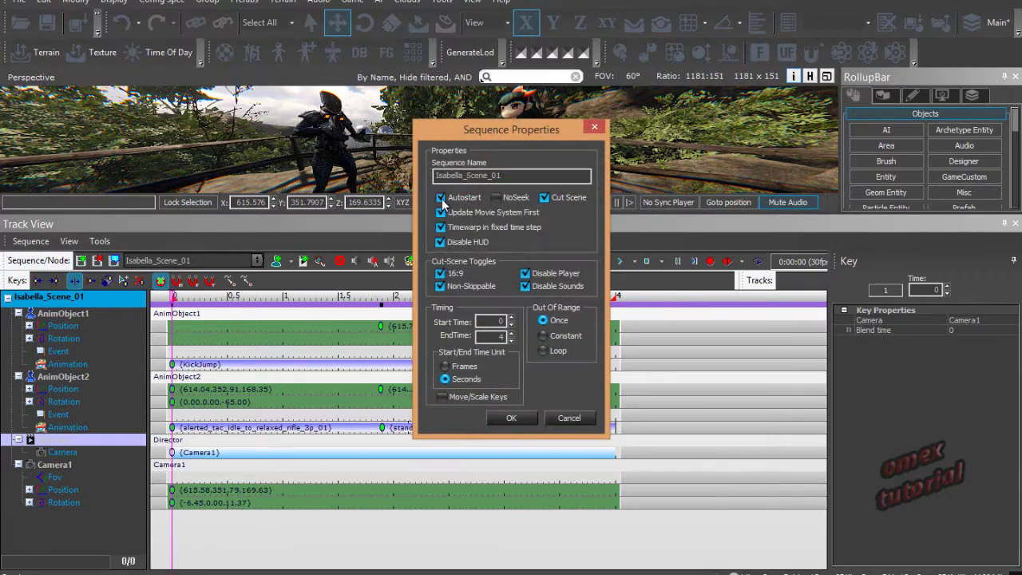
pyautogui.click(511, 418)
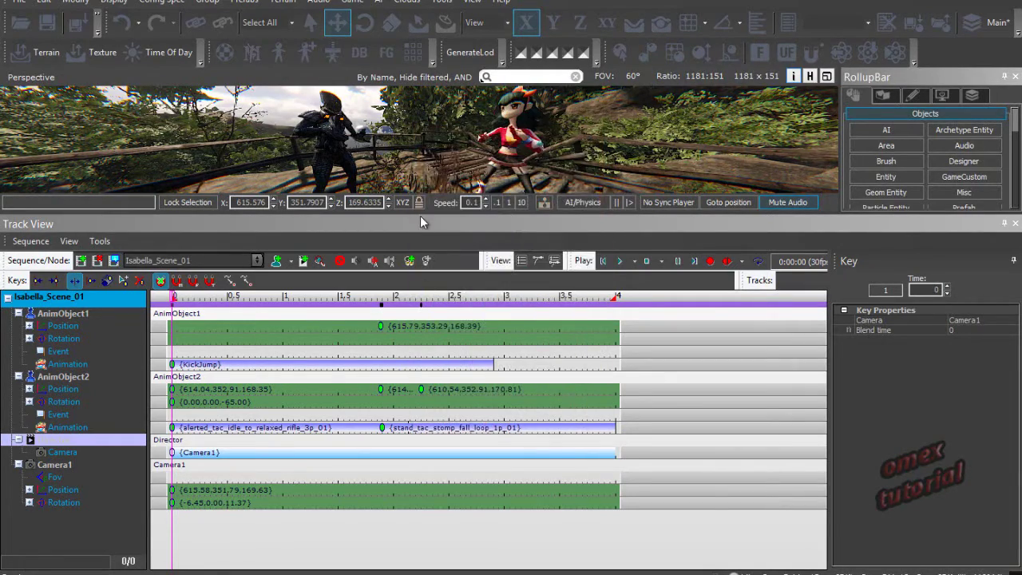
# Step: Back the view away from the fighters, test the level in game mode by walking forward, and return to the editor
pyautogui.moveTo(424, 214); pyautogui.dragTo(424, 490)
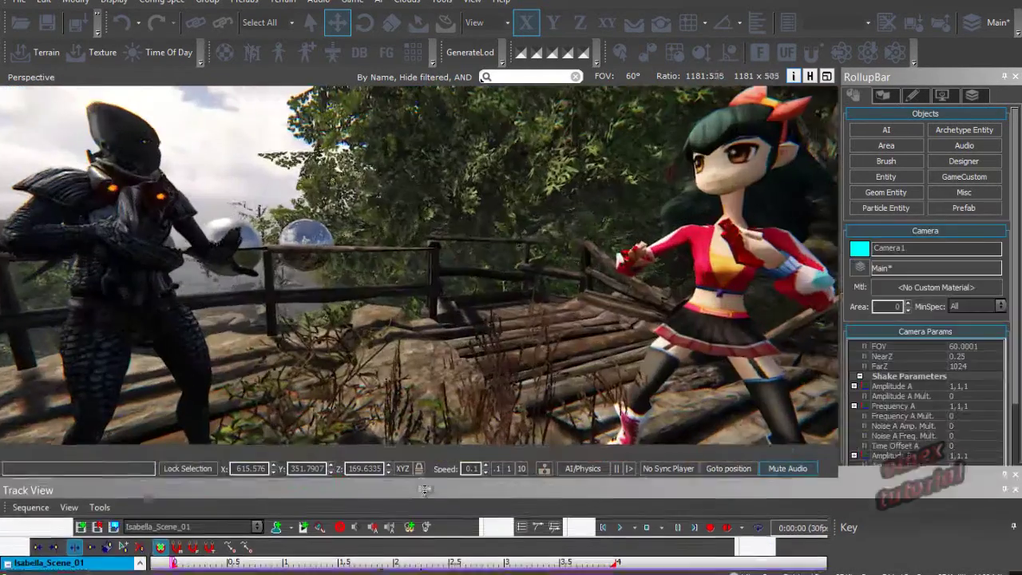
pyautogui.scroll(-6, 431, 292)
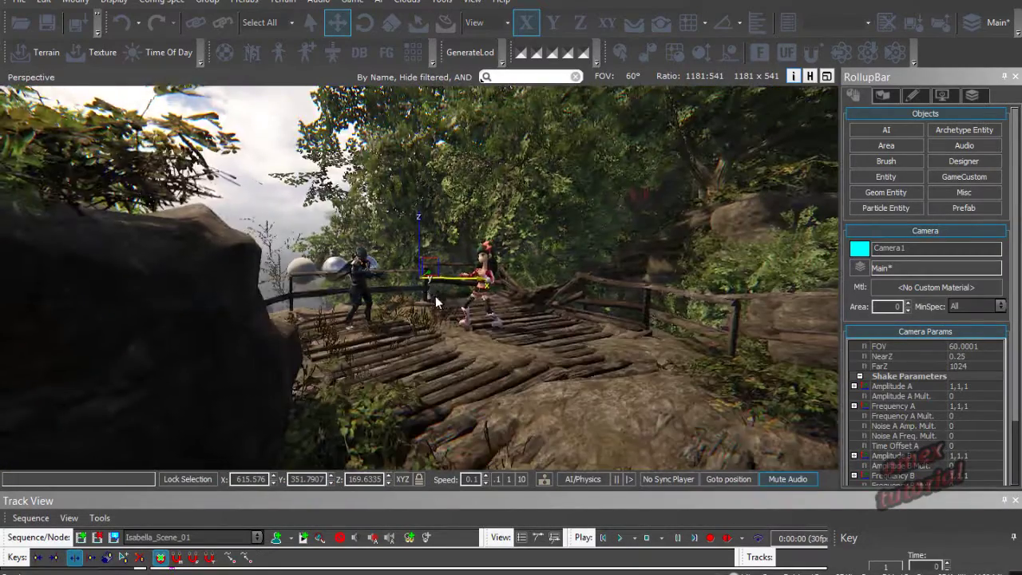
pyautogui.moveTo(435, 296); pyautogui.dragTo(435, 296, button='right')
pyautogui.scroll(-3, 436, 295)
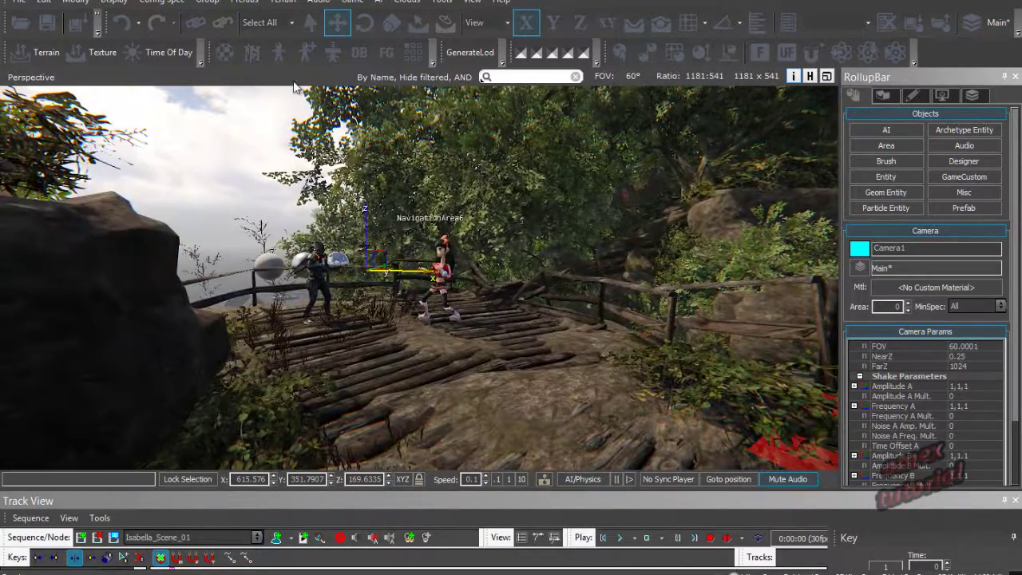
pyautogui.click(352, 1)
pyautogui.click(390, 14)
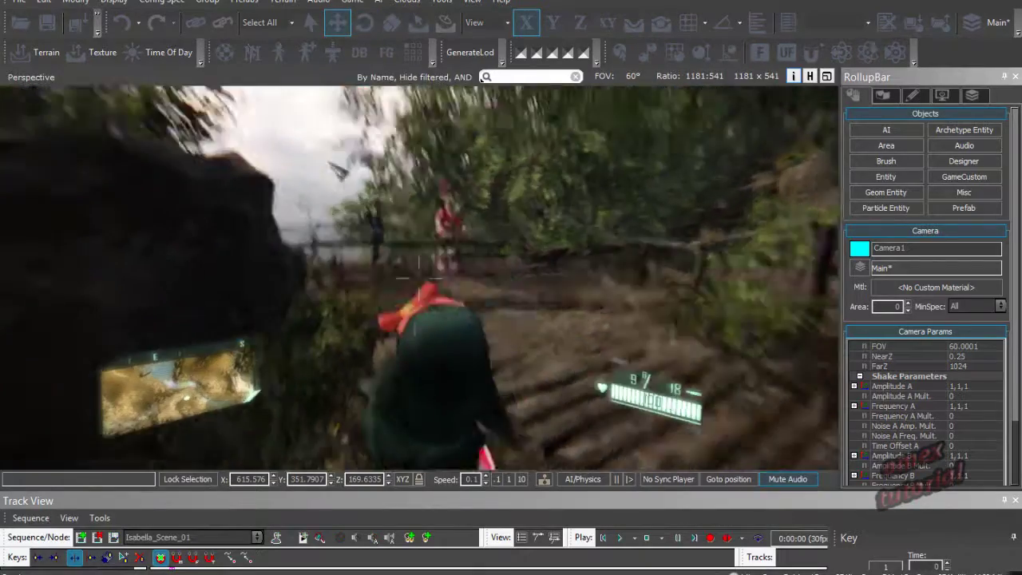
pyautogui.press('w')
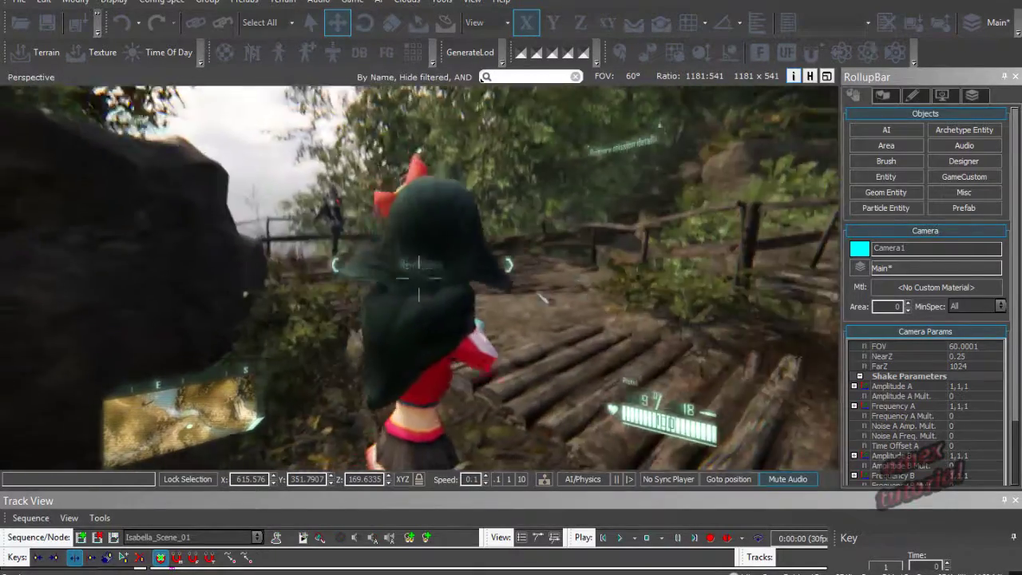
pyautogui.press('Escape')
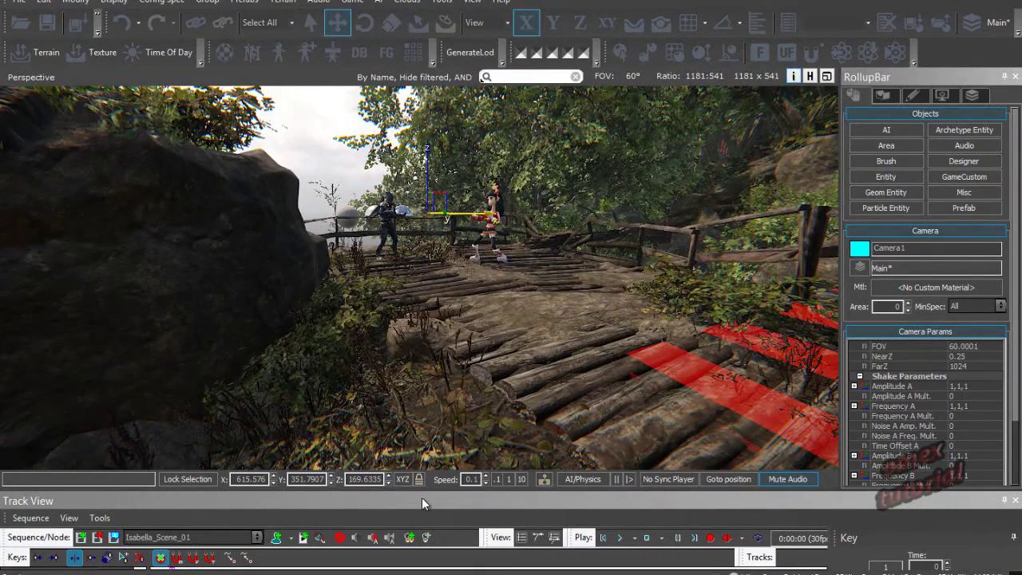
# Step: Fly the perspective view away from the fight scene to the shaded forest path
pyautogui.moveTo(428, 488); pyautogui.dragTo(428, 465)
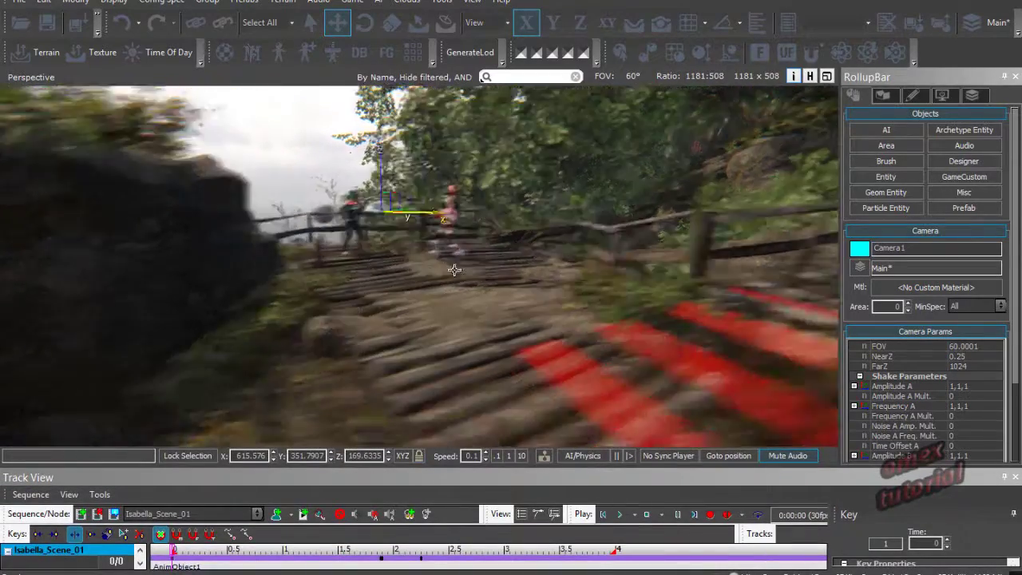
pyautogui.moveTo(454, 270); pyautogui.dragTo(486, 123, button='right')
pyautogui.press('s')
pyautogui.press('w')
pyautogui.press('s')
pyautogui.press('w')
pyautogui.press('s')
pyautogui.press('w')
pyautogui.press('s')
pyautogui.moveTo(536, 178)
pyautogui.mouseDown(button='right')
pyautogui.moveTo(511, 173)
pyautogui.moveTo(535, 179)
pyautogui.moveTo(531, 262)
pyautogui.moveTo(574, 249)
pyautogui.moveTo(584, 209)
pyautogui.moveTo(538, 246)
pyautogui.moveTo(552, 302)
pyautogui.moveTo(426, 338)
pyautogui.moveTo(485, 320)
pyautogui.moveTo(474, 319)
pyautogui.moveTo(509, 299)
pyautogui.moveTo(449, 266)
pyautogui.moveTo(411, 299)
pyautogui.moveTo(357, 315)
pyautogui.moveTo(363, 295)
pyautogui.moveTo(276, 289)
pyautogui.moveTo(365, 301)
pyautogui.moveTo(376, 287)
pyautogui.moveTo(368, 302)
pyautogui.moveTo(378, 308)
pyautogui.moveTo(368, 295)
pyautogui.moveTo(375, 310)
pyautogui.moveTo(378, 293)
pyautogui.moveTo(366, 299)
pyautogui.moveTo(329, 227)
pyautogui.moveTo(369, 301)
pyautogui.moveTo(310, 297)
pyautogui.moveTo(436, 300)
pyautogui.moveTo(344, 301)
pyautogui.moveTo(381, 300)
pyautogui.moveTo(366, 288)
pyautogui.moveTo(340, 312)
pyautogui.moveTo(404, 333)
pyautogui.mouseUp(button='right')
pyautogui.press('s')
pyautogui.moveTo(409, 260); pyautogui.dragTo(406, 268, button='right')
pyautogui.moveTo(475, 260); pyautogui.dragTo(476, 258, button='right')
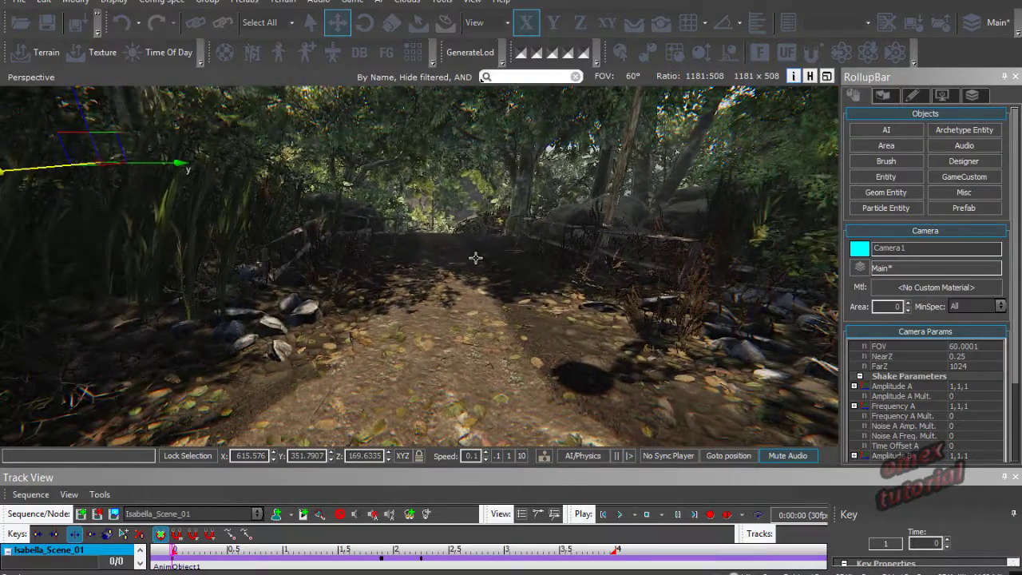
# Step: Browse the entity classes, collapse the Others and Physics groups, and select ProximityTrigger under Triggers
pyautogui.click(884, 178)
pyautogui.scroll(-4, 857, 275)
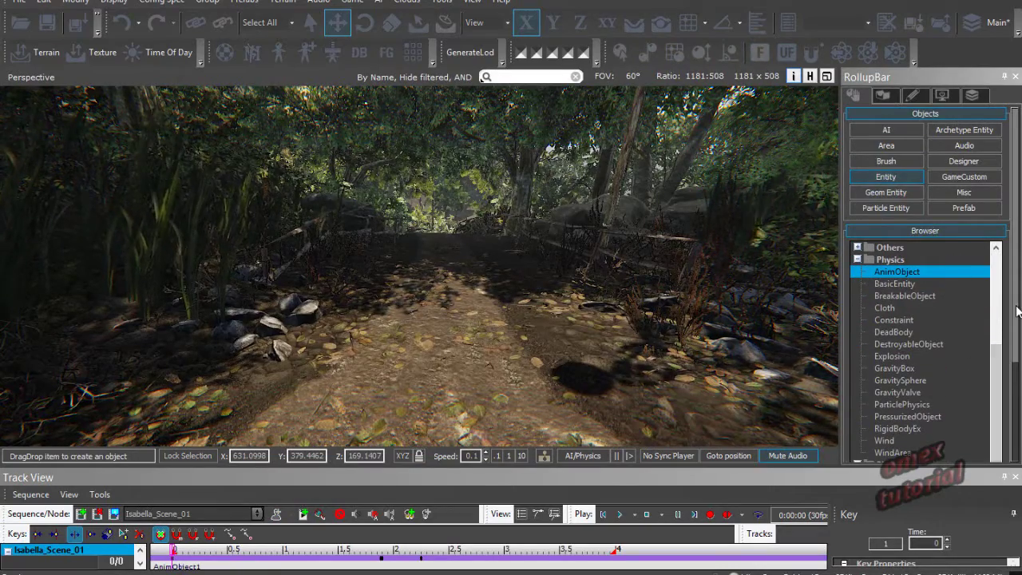
pyautogui.moveTo(1017, 311); pyautogui.dragTo(1017, 433)
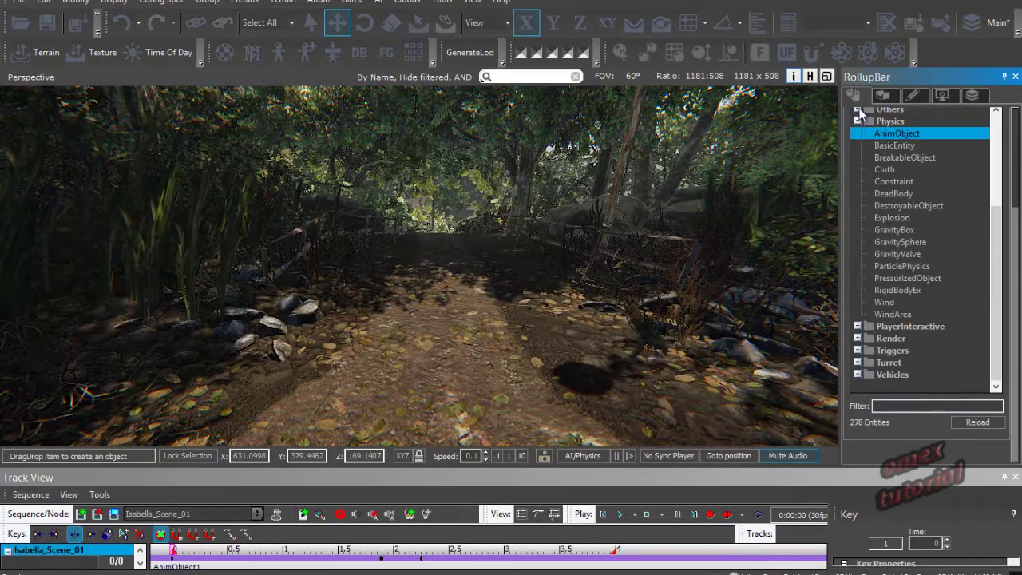
pyautogui.click(859, 111)
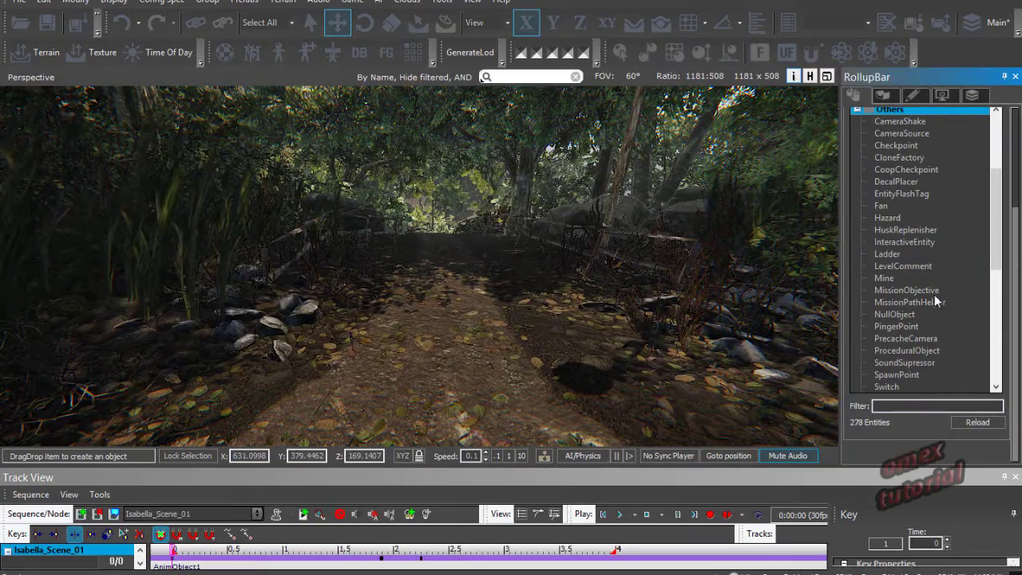
pyautogui.moveTo(997, 222); pyautogui.dragTo(996, 190)
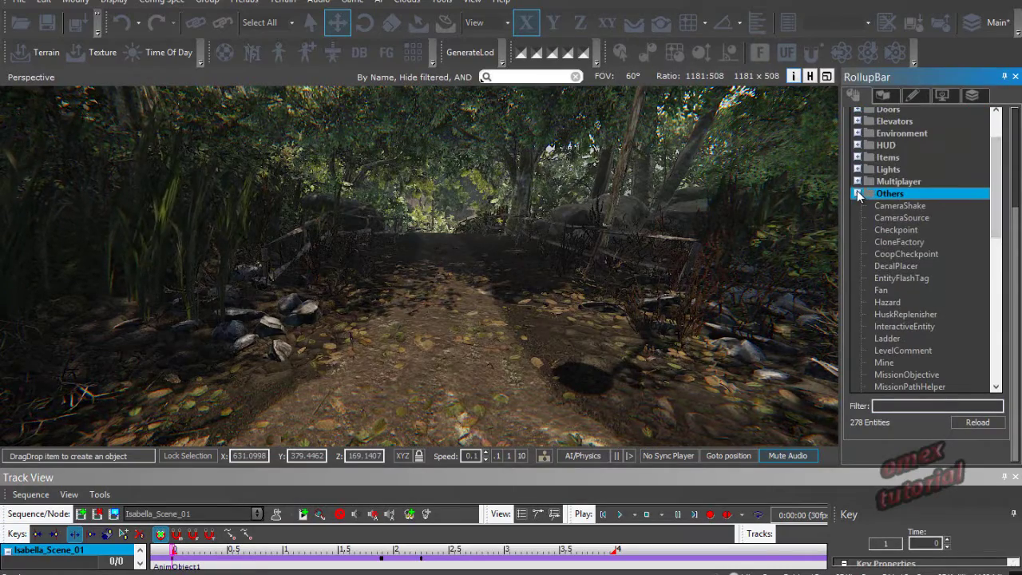
pyautogui.click(859, 193)
pyautogui.click(859, 206)
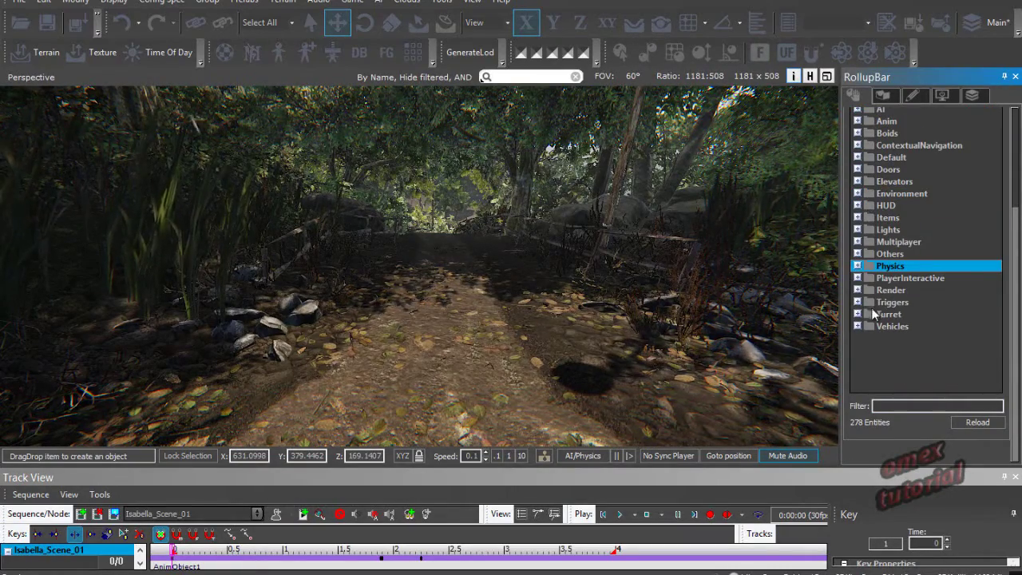
pyautogui.click(859, 302)
pyautogui.scroll(-1, 903, 345)
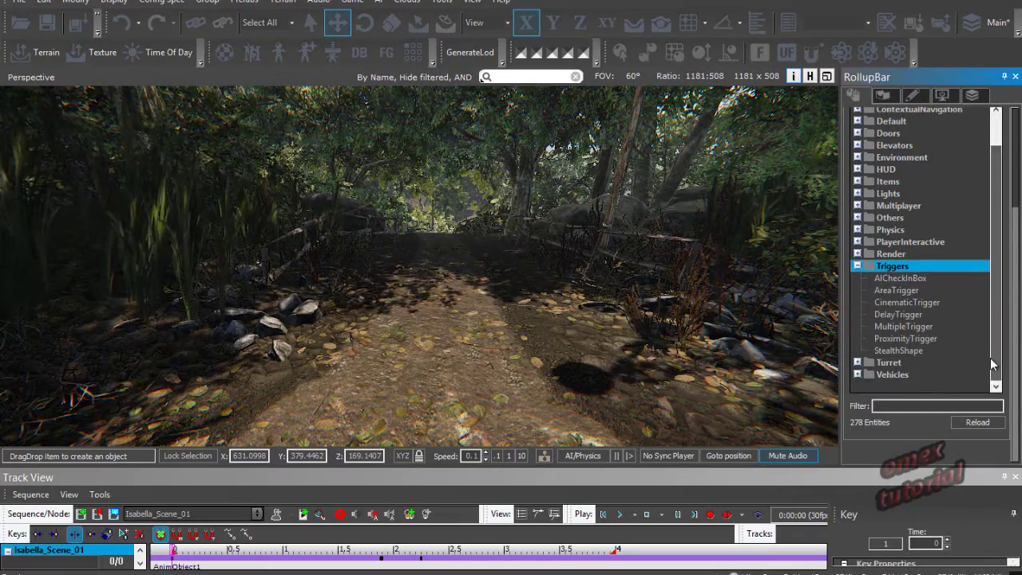
pyautogui.click(910, 339)
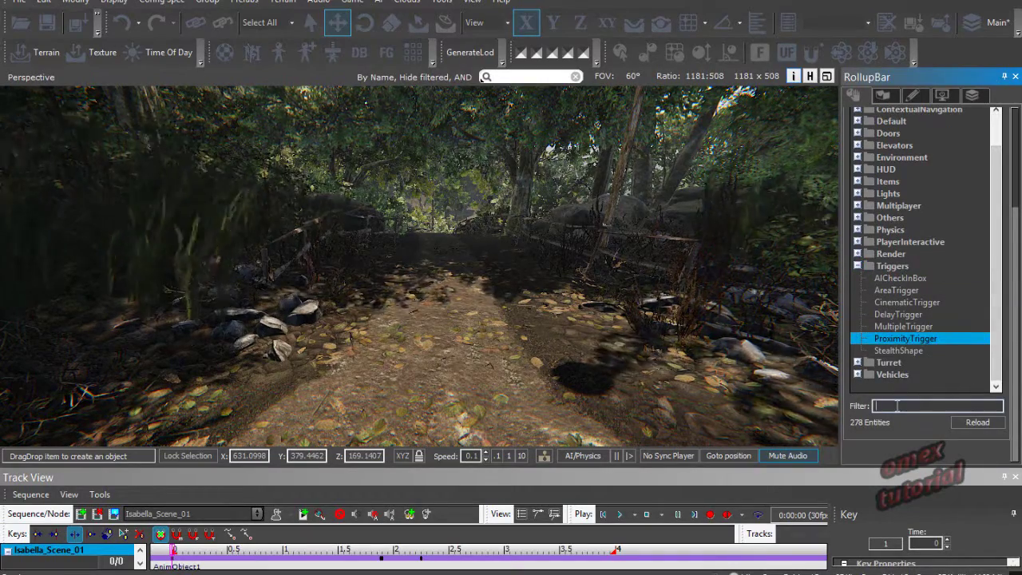
# Step: Filter the entity list by "prox", show the viewport helpers, and place a ProximityTrigger above the forest path
pyautogui.write('prox')
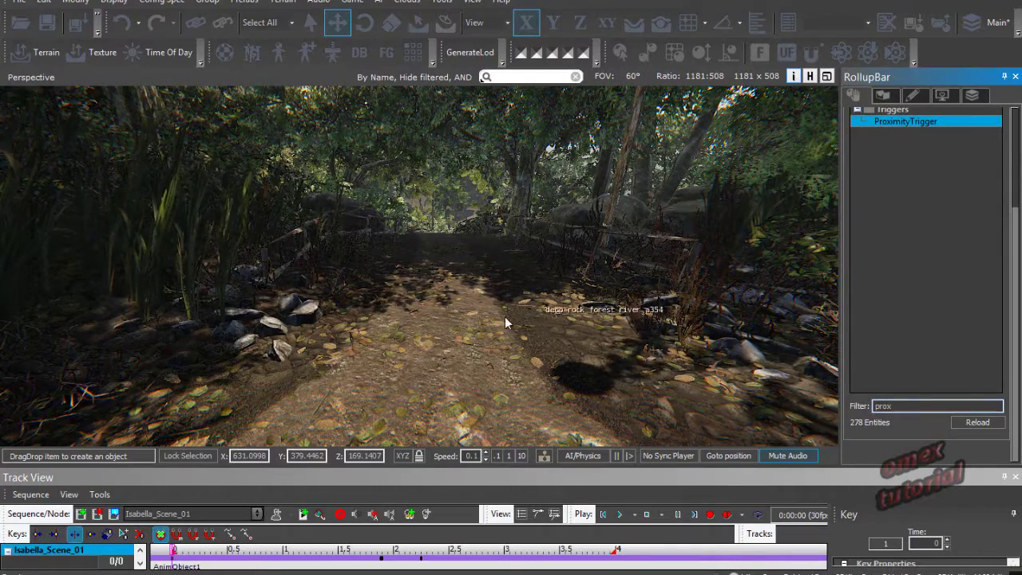
pyautogui.moveTo(454, 319); pyautogui.dragTo(446, 319)
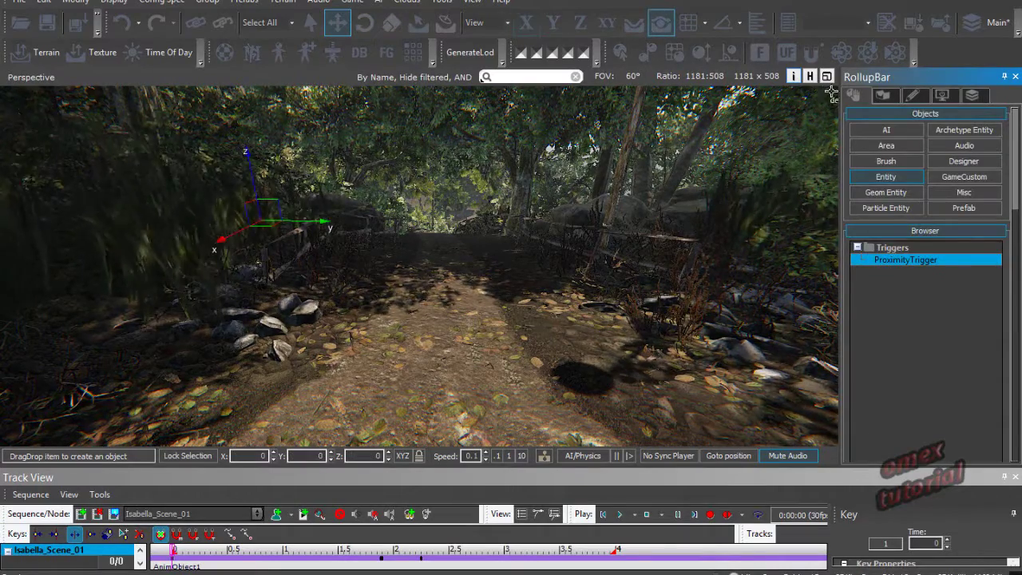
pyautogui.click(809, 76)
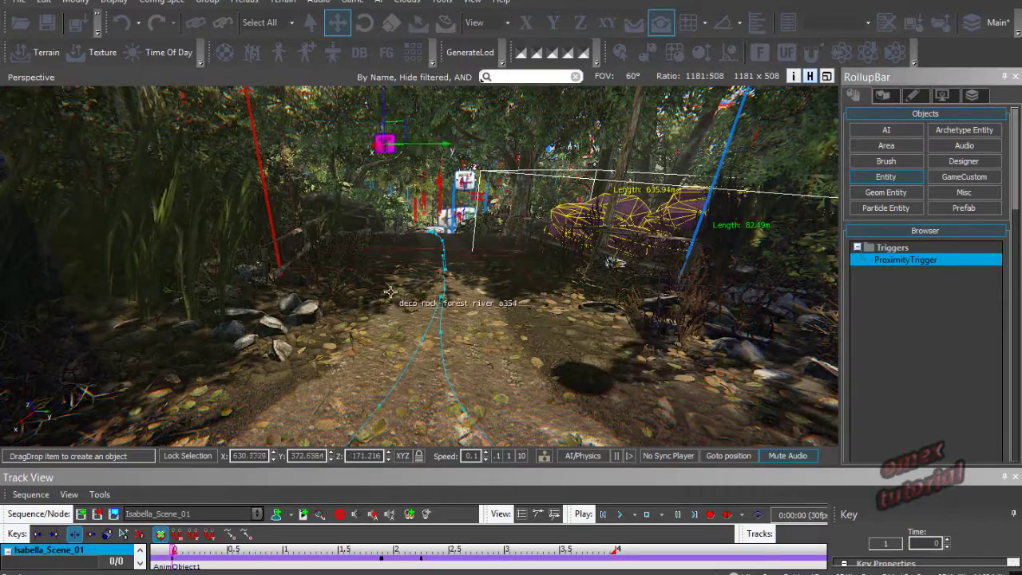
pyautogui.press('Escape')
# Step: Create a flow graph for the proximity trigger in a new group named Isabella_Scene_01
pyautogui.moveTo(409, 353); pyautogui.dragTo(385, 355, button='right')
pyautogui.press('w')
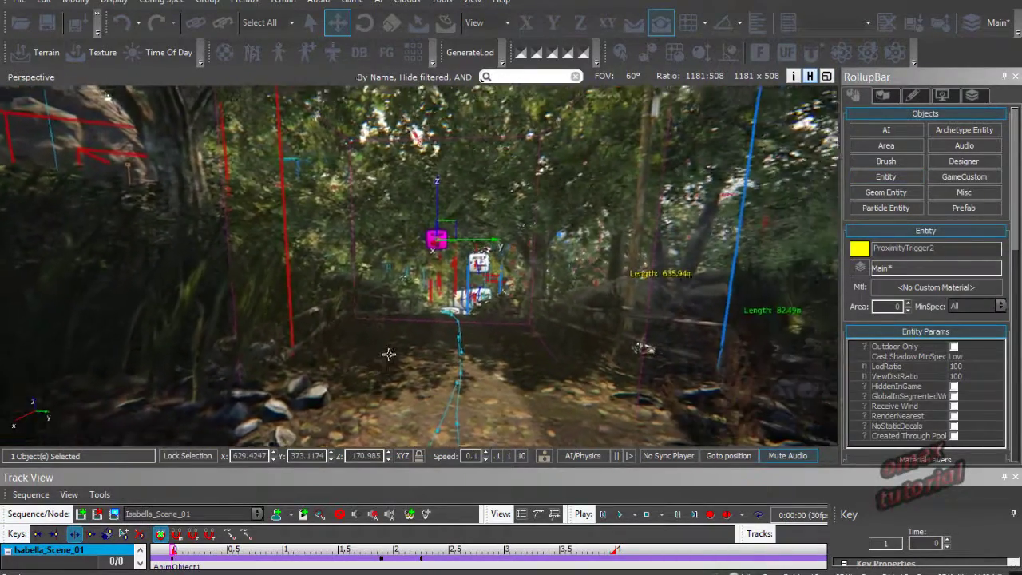
pyautogui.press('w')
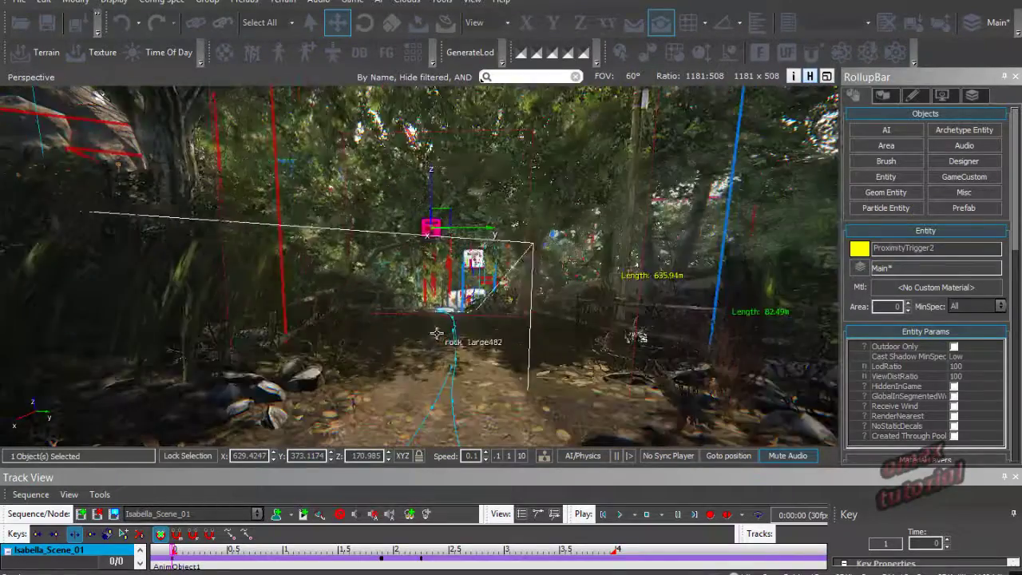
pyautogui.moveTo(498, 259); pyautogui.dragTo(544, 275, button='right')
pyautogui.scroll(-3, 544, 275)
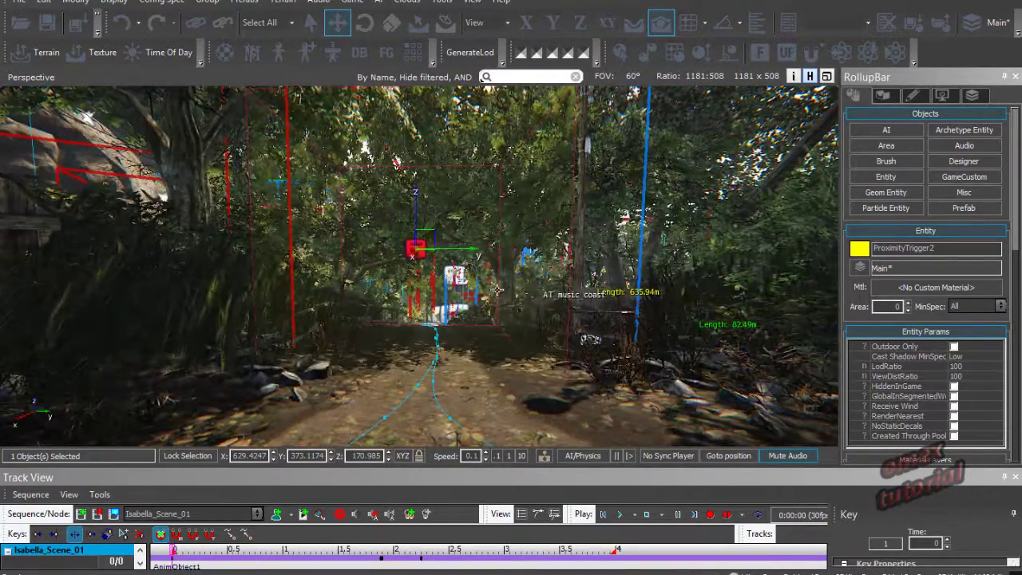
pyautogui.moveTo(420, 263); pyautogui.dragTo(425, 267, button='right')
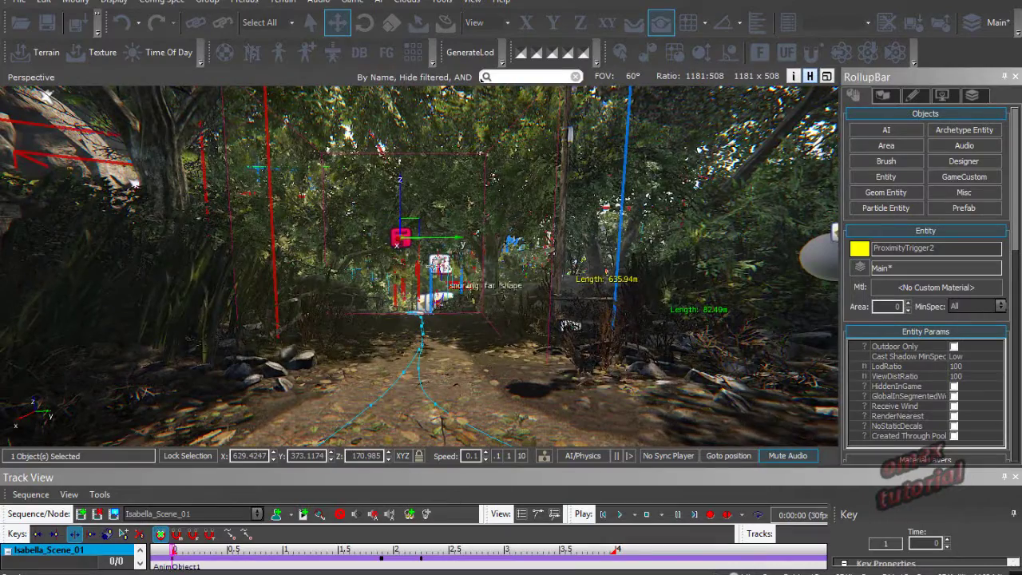
pyautogui.rightClick(401, 233)
pyautogui.click(435, 241)
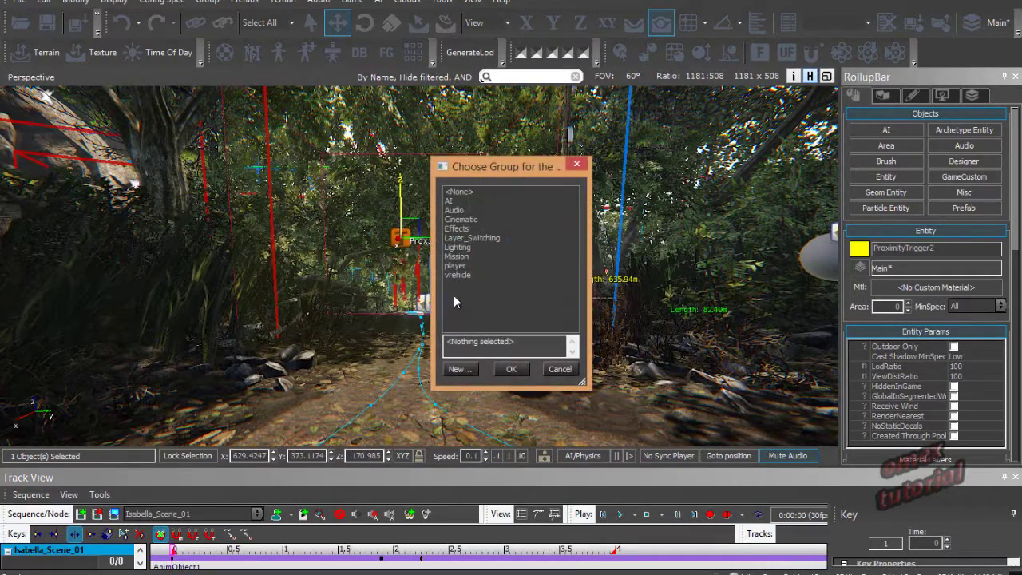
pyautogui.click(458, 369)
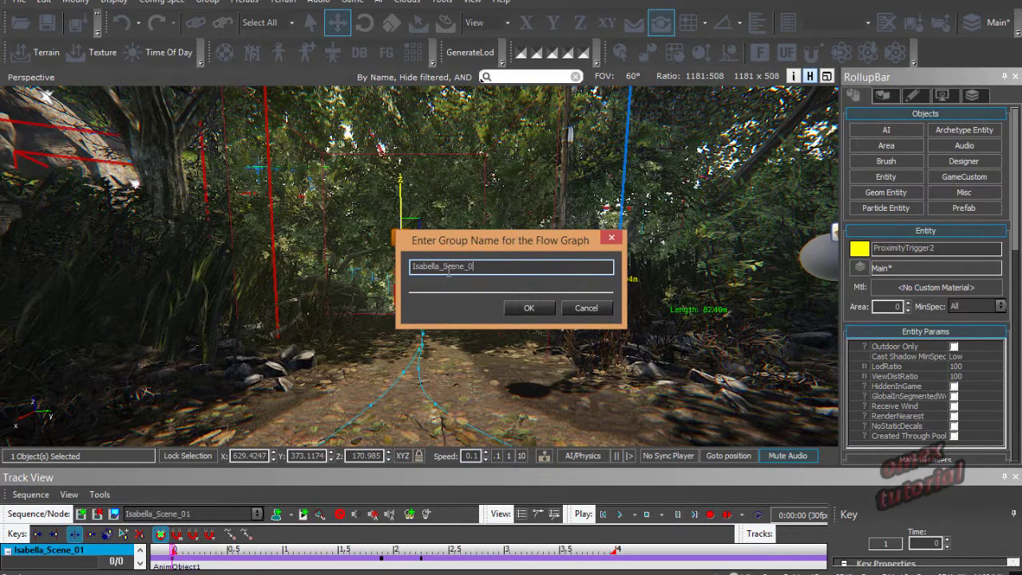
pyautogui.click(529, 308)
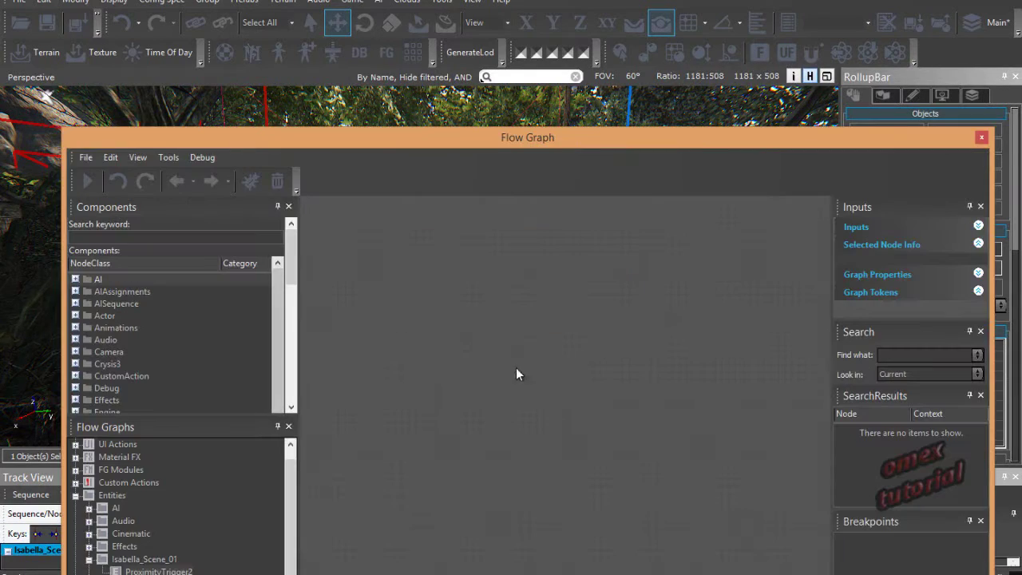
pyautogui.moveTo(435, 139); pyautogui.dragTo(431, 45)
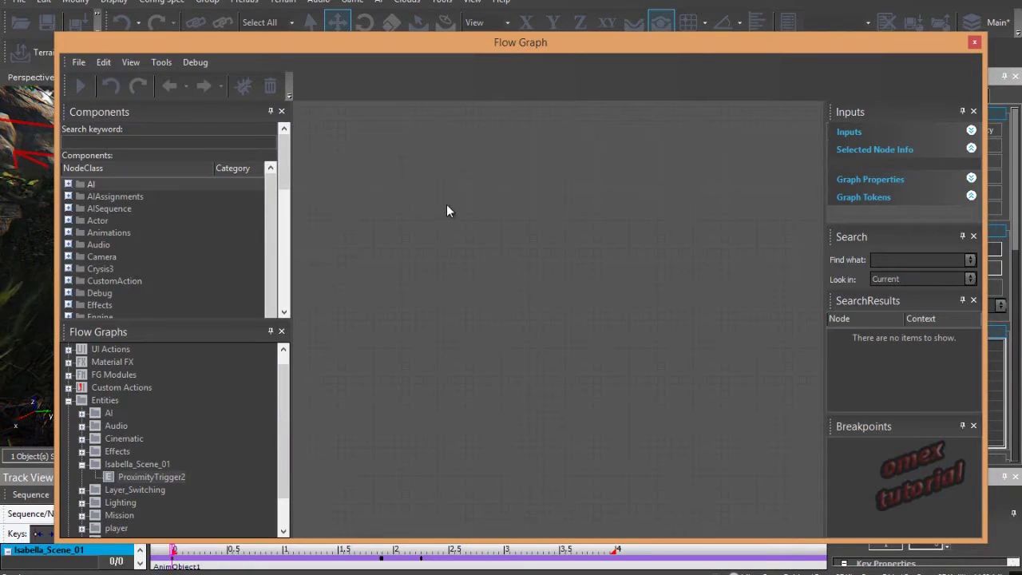
# Step: Add the graph's default entity as a node and place it in the left half of the empty graph
pyautogui.rightClick(477, 236)
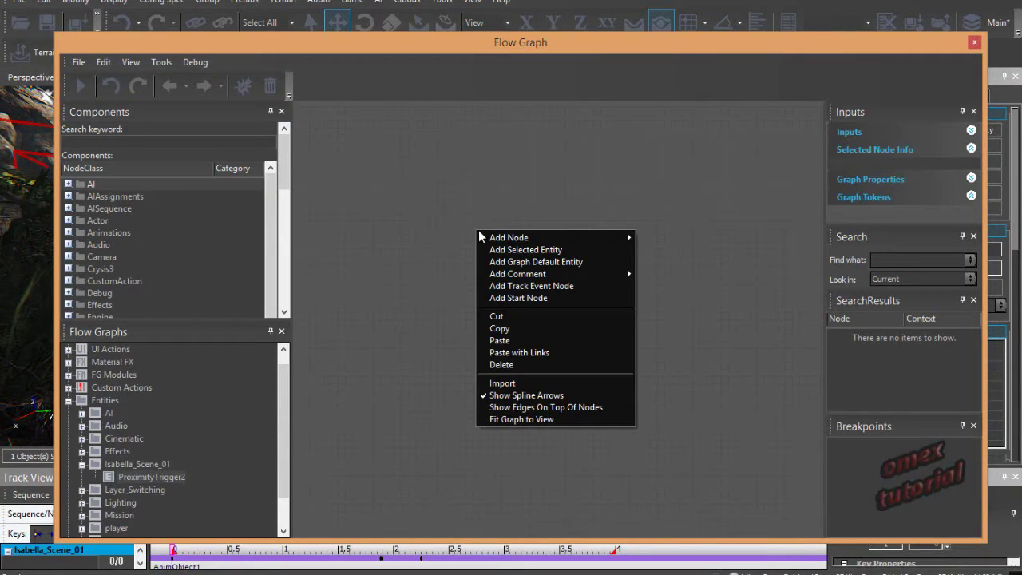
pyautogui.click(505, 262)
pyautogui.moveTo(524, 239); pyautogui.dragTo(429, 264)
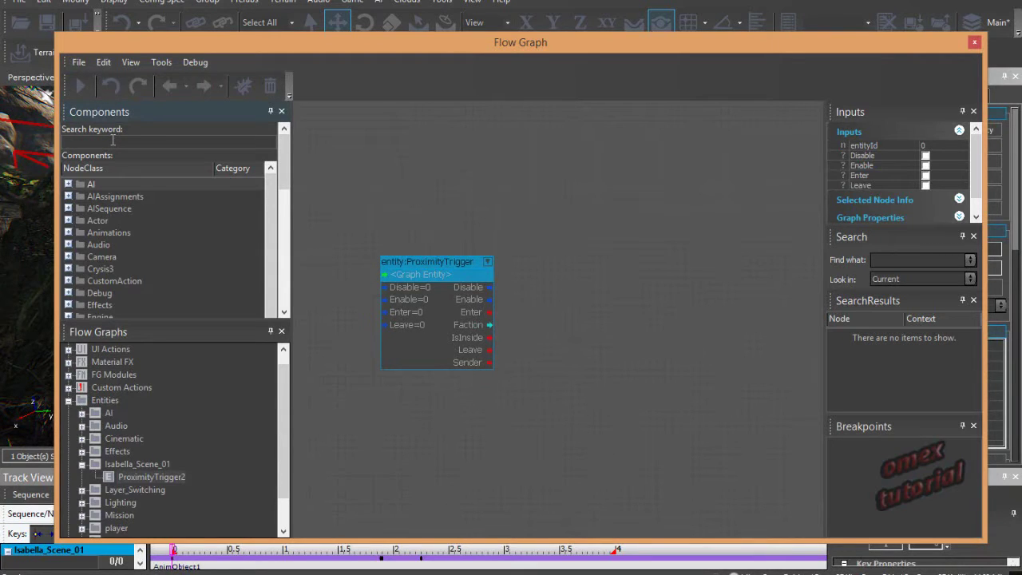
# Step: Add an Animations:PlaySequence node beside the ProximityTrigger node and link the trigger's Enter output to its StartTrigger input
pyautogui.write('play sequ')
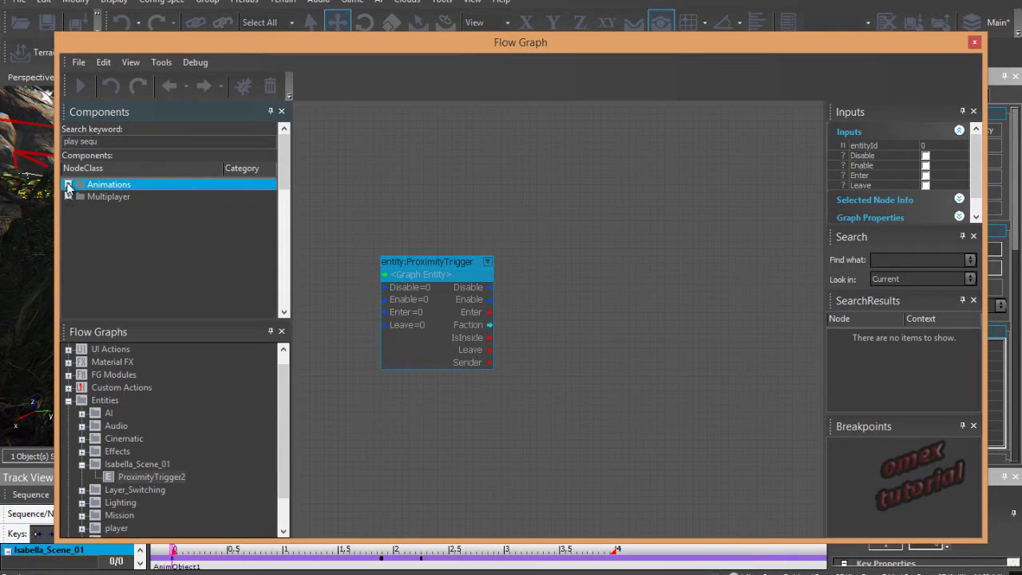
pyautogui.moveTo(134, 198); pyautogui.dragTo(603, 224)
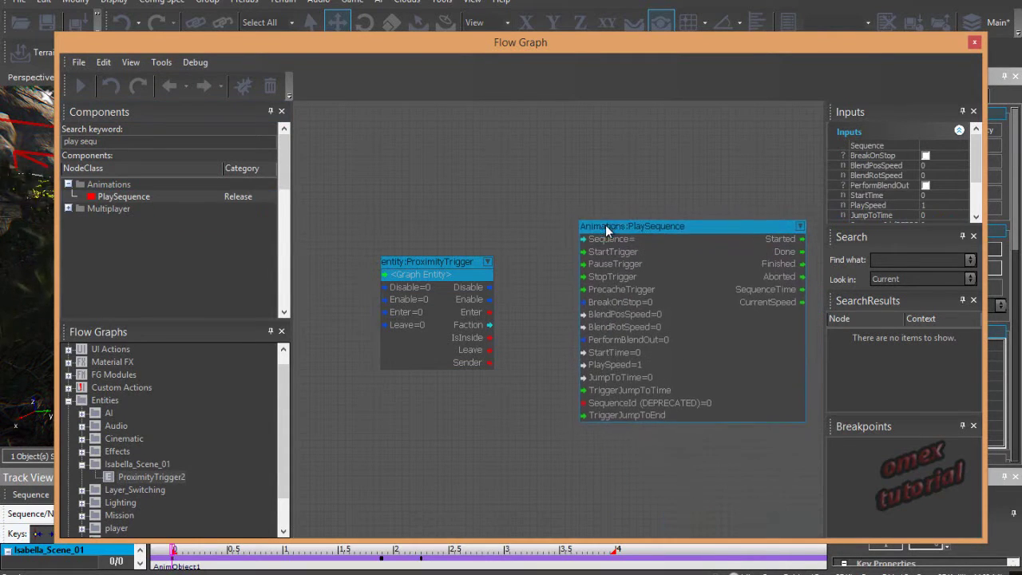
pyautogui.click(490, 311)
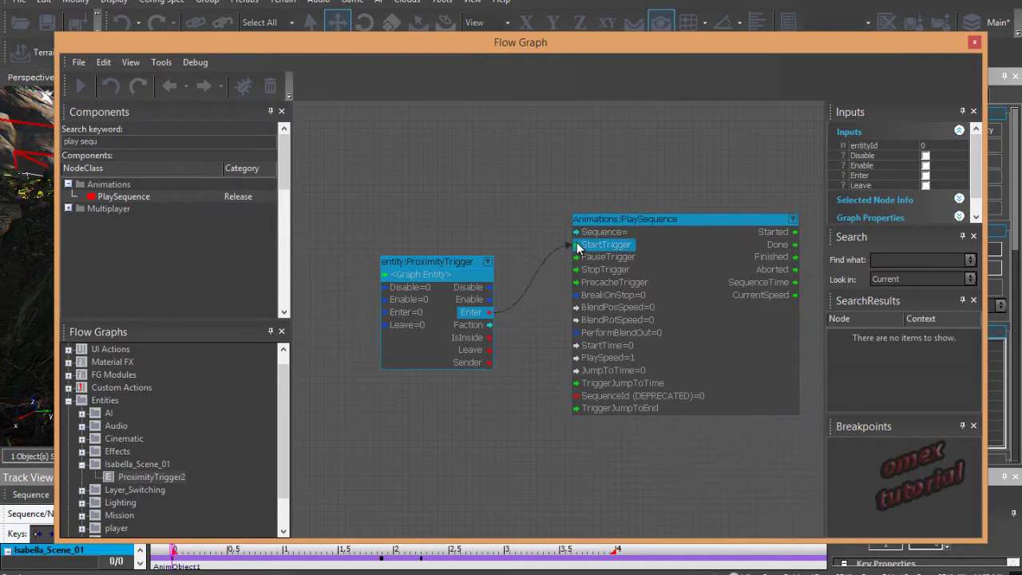
pyautogui.moveTo(576, 242); pyautogui.dragTo(577, 241)
# Step: Set the PlaySequence node's Sequence input to Isabella_Scene_01
pyautogui.doubleClick(631, 234)
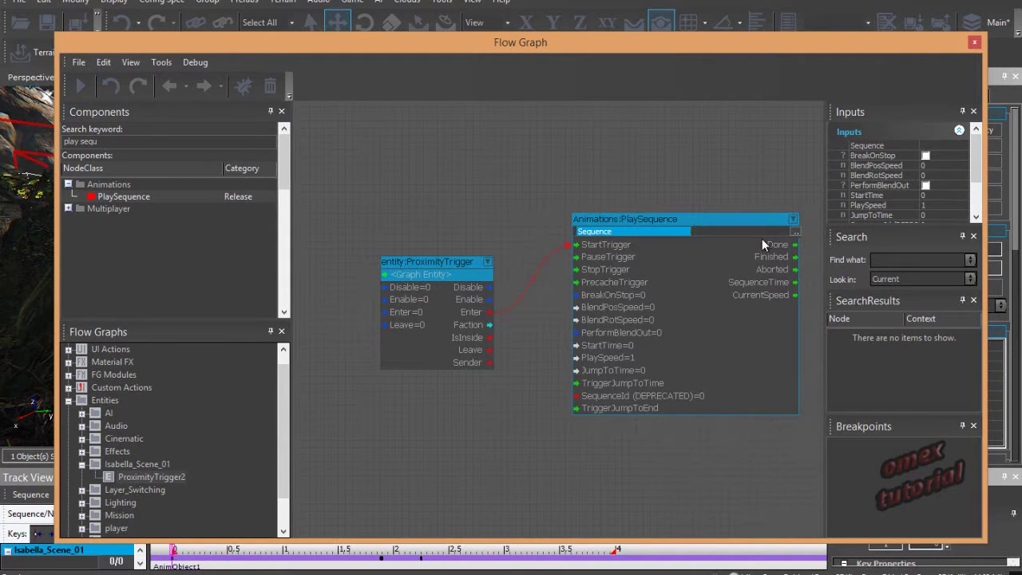
pyautogui.click(794, 232)
pyautogui.click(477, 206)
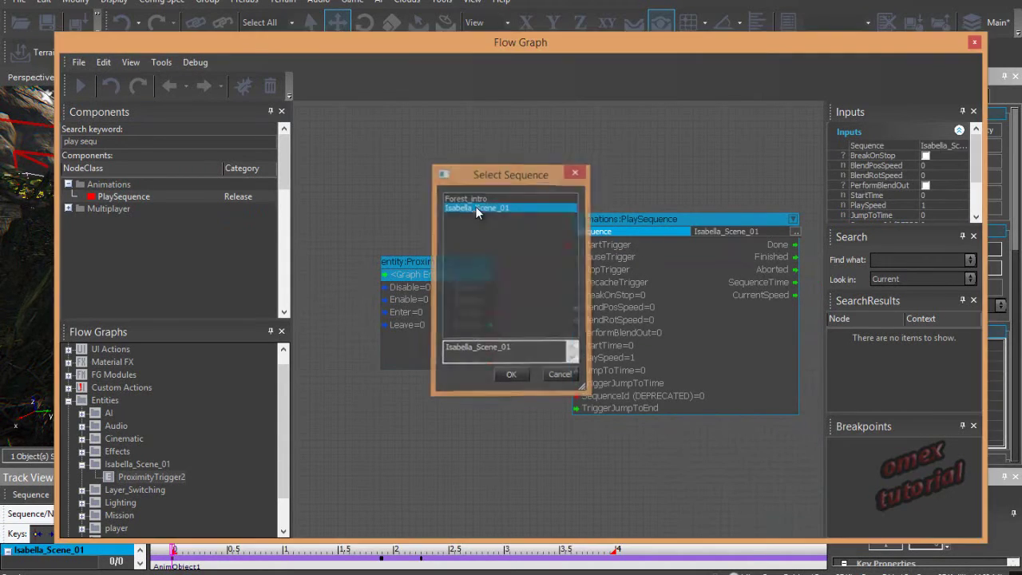
pyautogui.click(511, 374)
pyautogui.moveTo(602, 241); pyautogui.dragTo(578, 253, button='right')
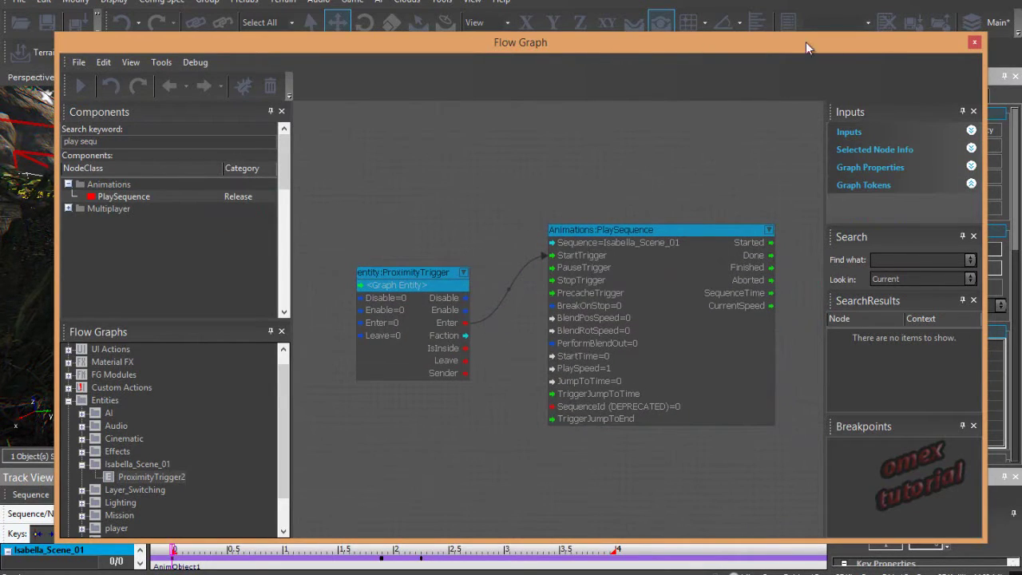
# Step: Close Flow Graph and Track View, and test the cut scene in game mode by walking the character into the proximity trigger
pyautogui.click(974, 43)
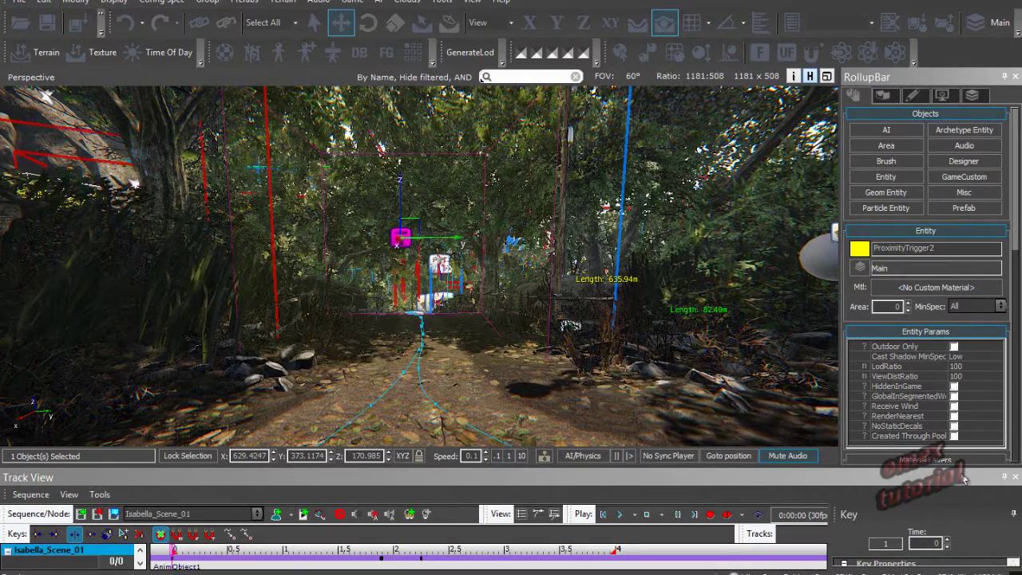
pyautogui.click(1014, 477)
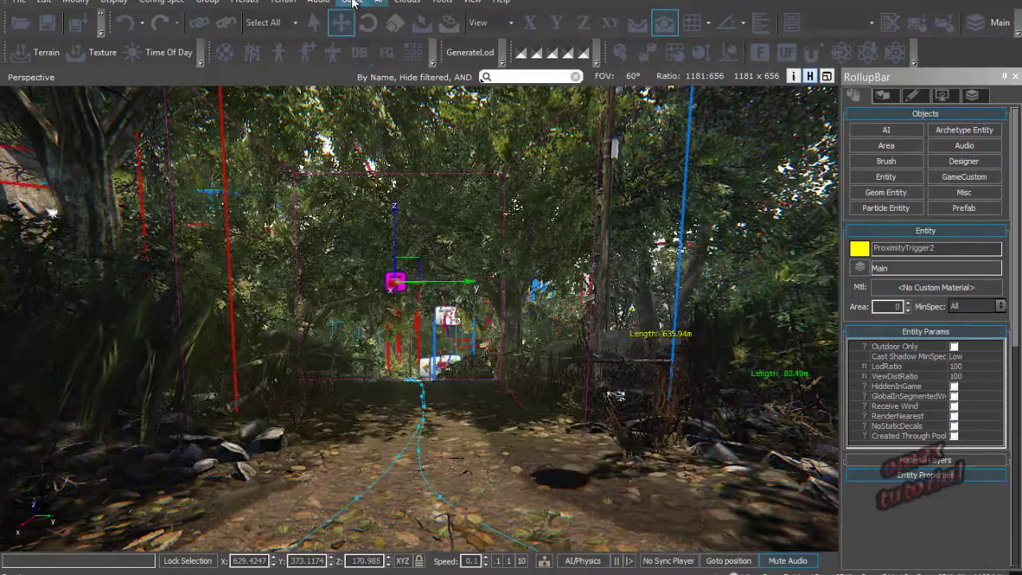
pyautogui.click(353, 2)
pyautogui.click(387, 9)
pyautogui.press('w')
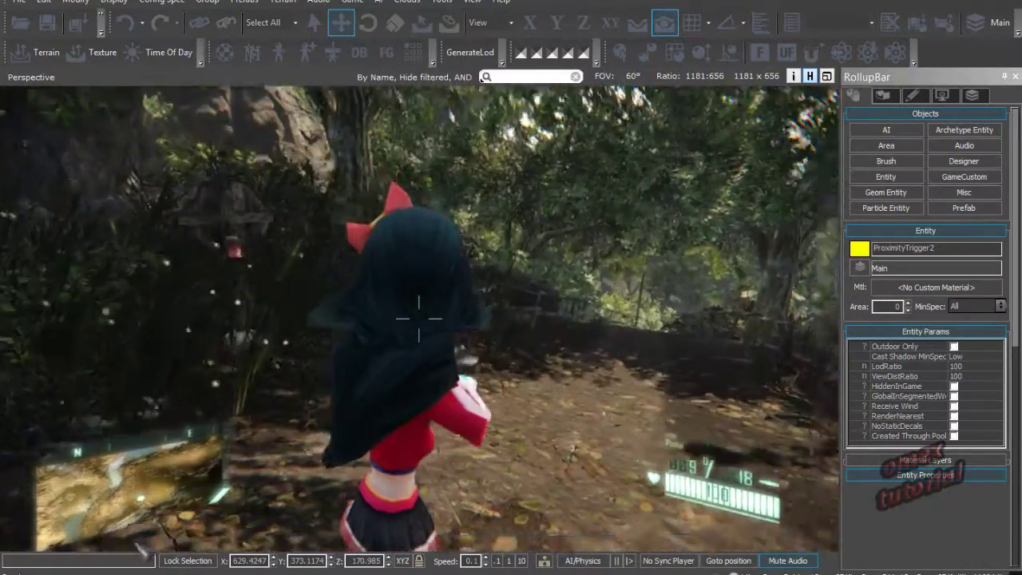
# Step: Walk the character onward along the forest trail after the cut scene, and leave game mode
pyautogui.press('w')
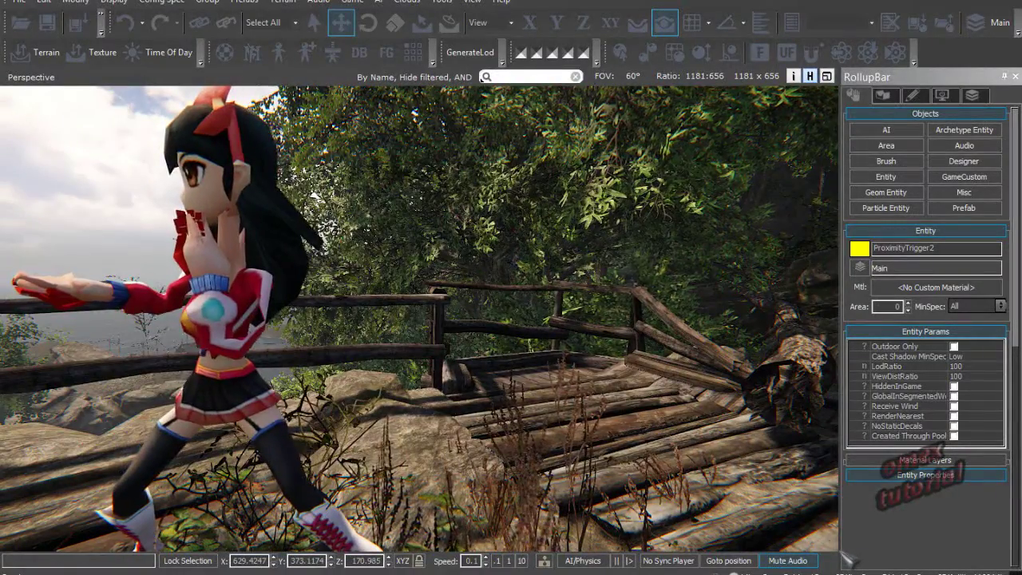
pyautogui.press('w')
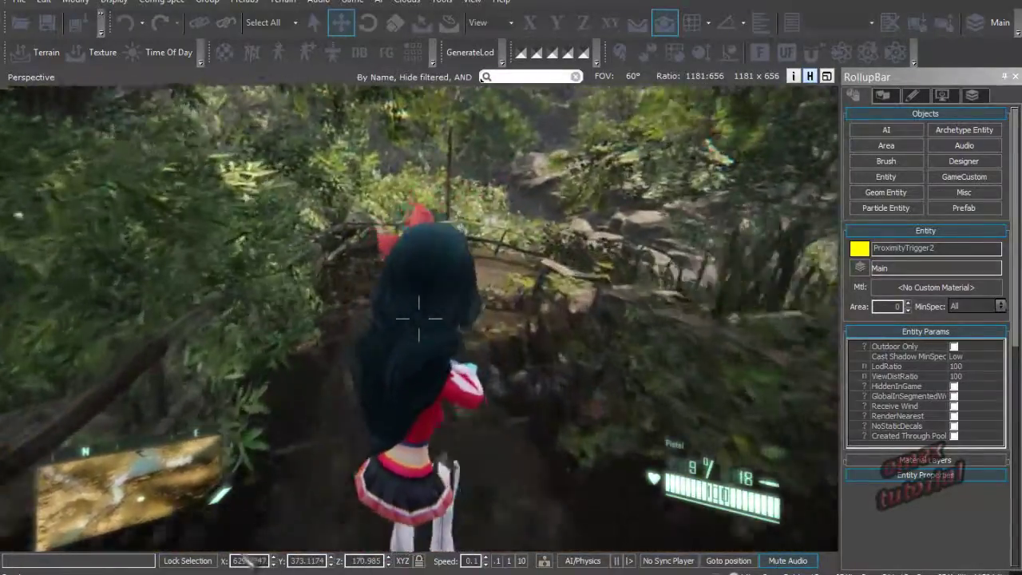
pyautogui.press('w')
pyautogui.press('w')
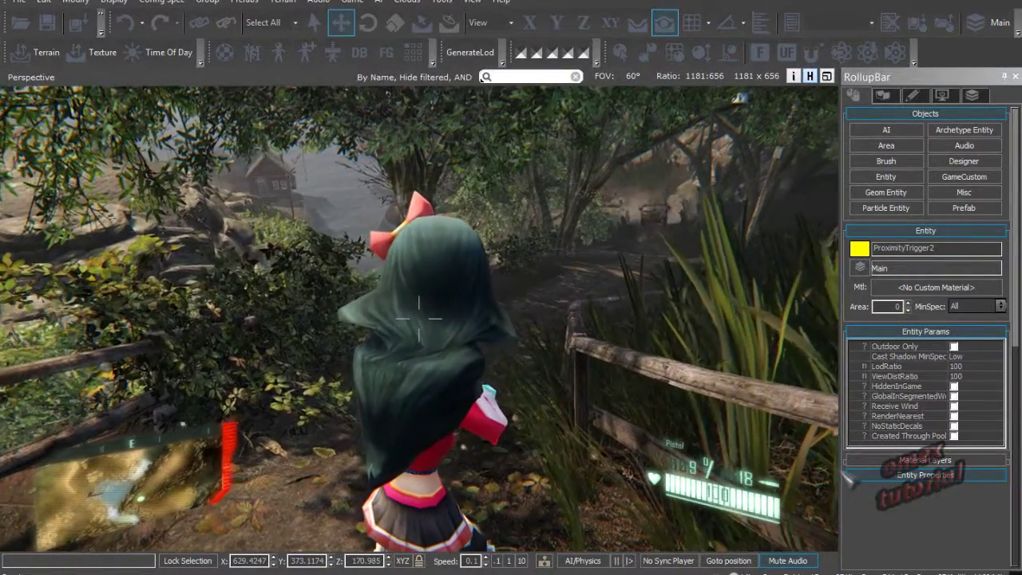
pyautogui.press('w')
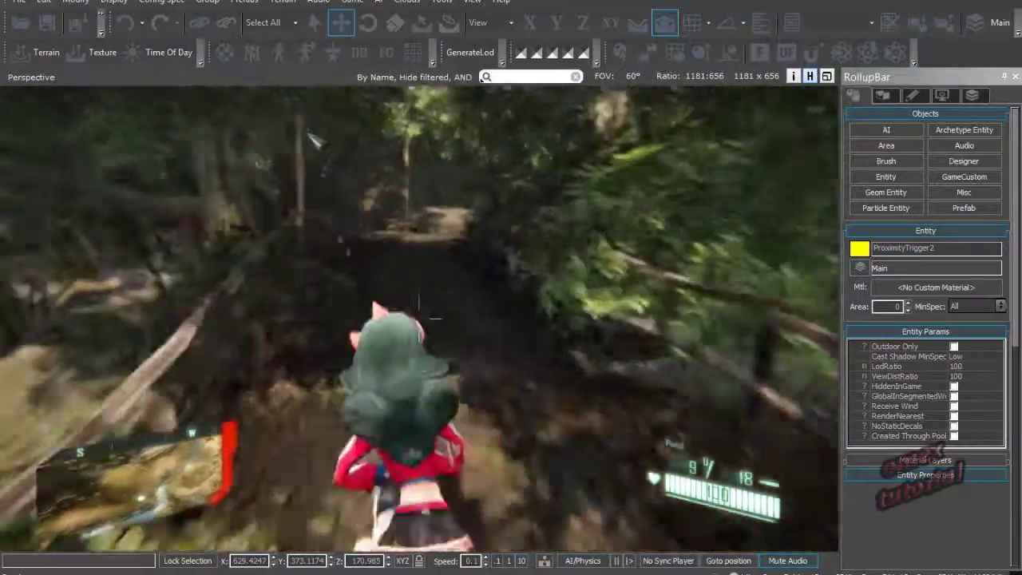
pyautogui.press('w')
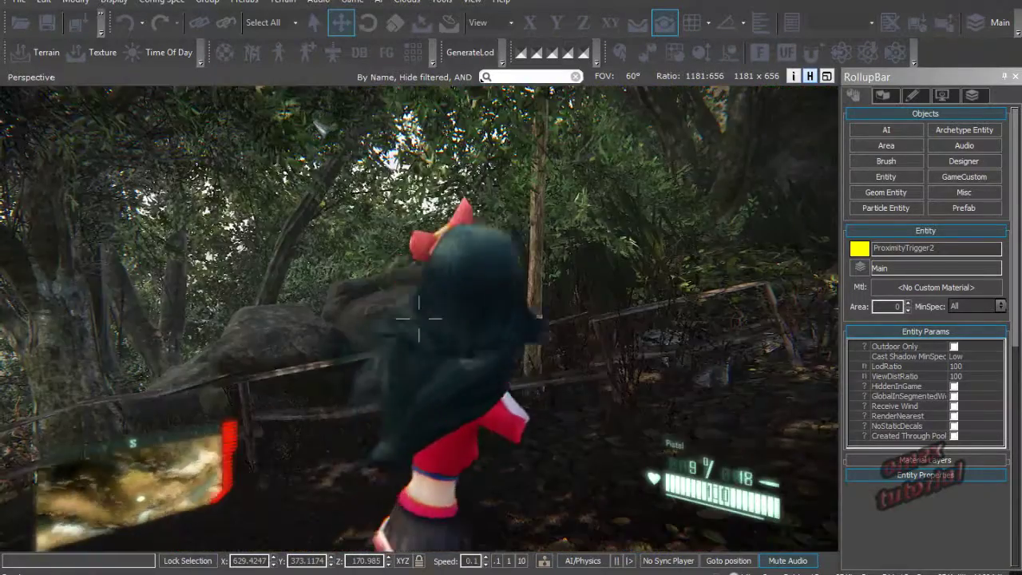
pyautogui.press('w')
pyautogui.press('Escape')
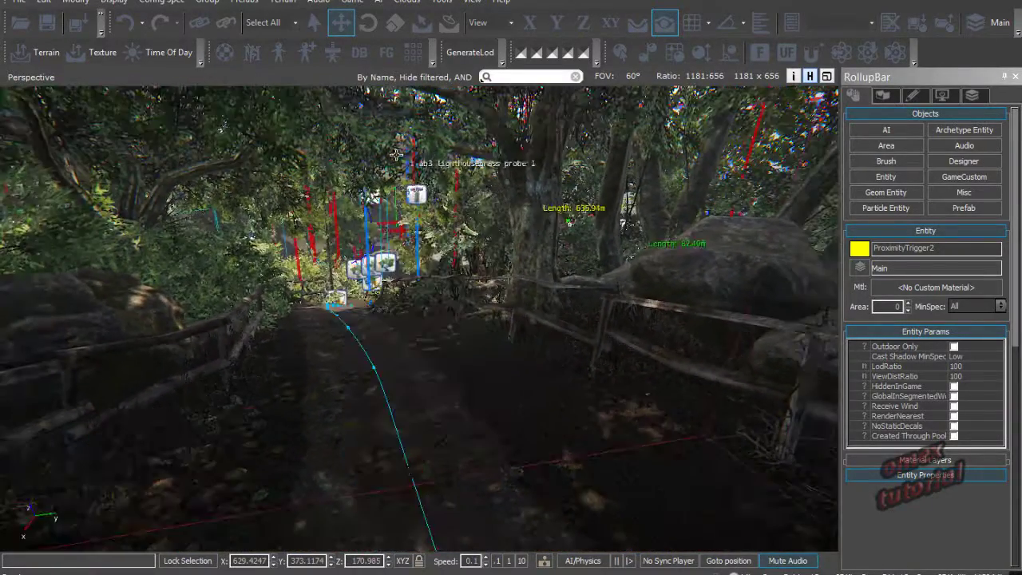
pyautogui.moveTo(386, 408); pyautogui.dragTo(386, 408, button='right')
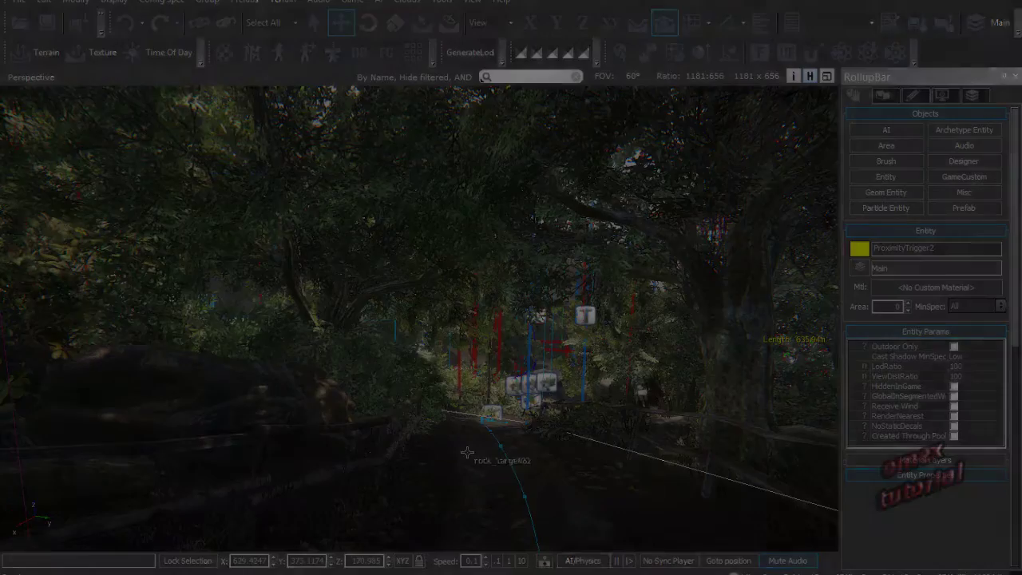